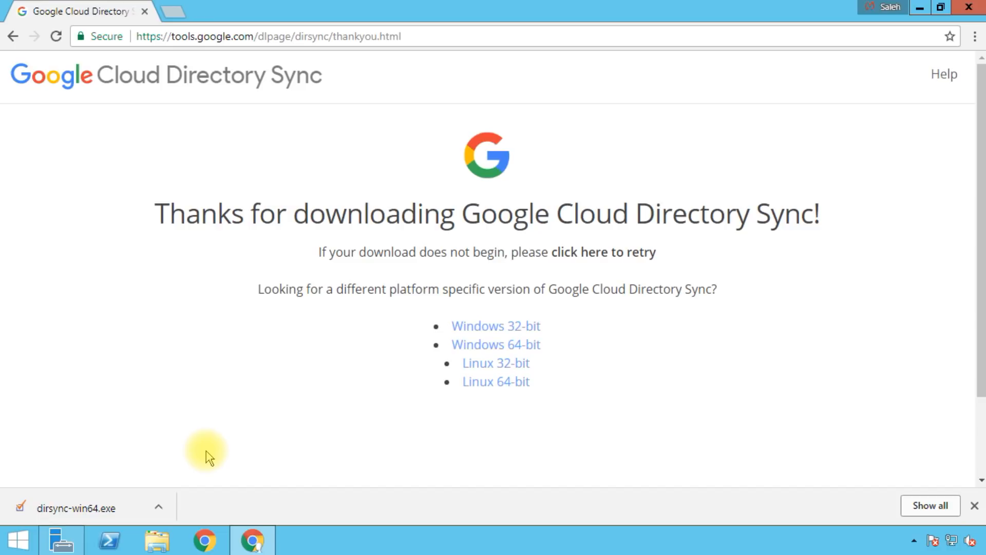
Step: Launch Google Cloud Directory Sync Configuration Manager from the Start screen's full app list
{"action": "left_click", "coordinate": [17, 543]}
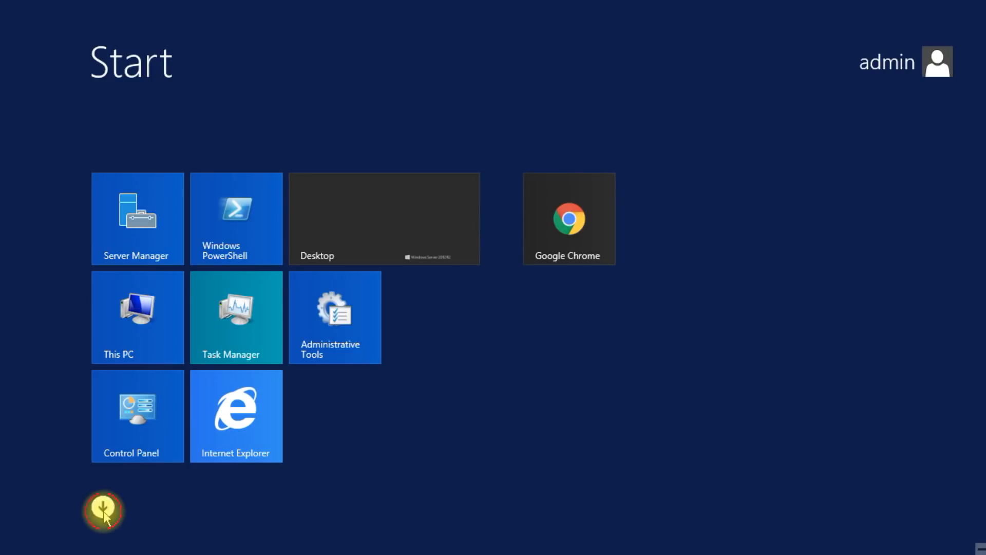
{"action": "left_click", "coordinate": [103, 510]}
{"action": "scroll", "coordinate": [152, 486], "scroll_direction": "right", "scroll_amount": 5}
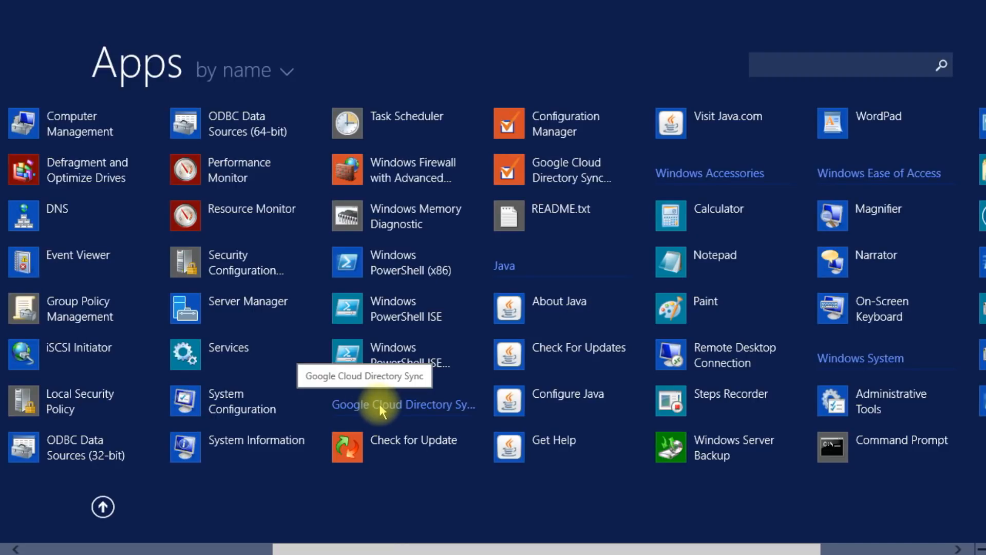
{"action": "left_click", "coordinate": [596, 135]}
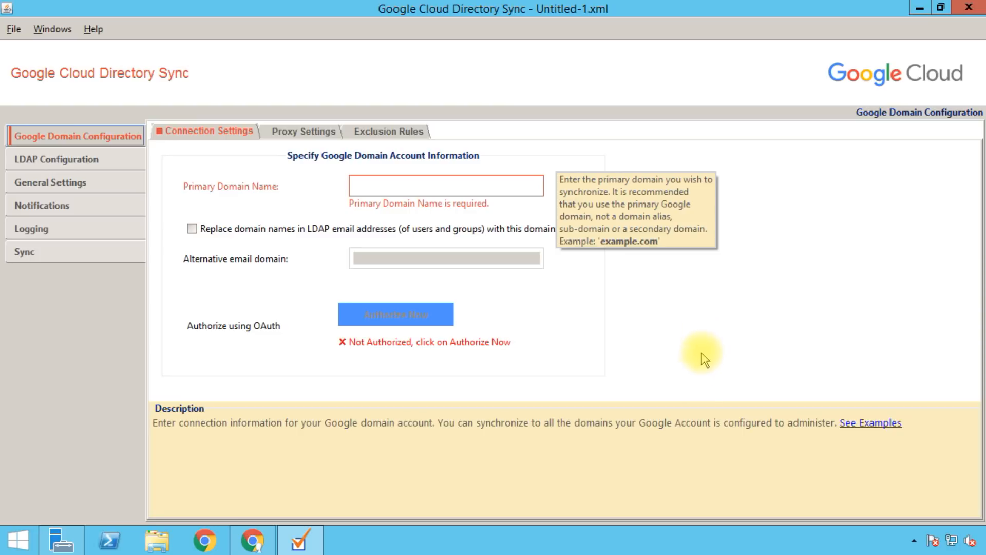
Step: Show the LDAP Configuration connection settings and put the cursor in the Base DN field
{"action": "left_click", "coordinate": [67, 160]}
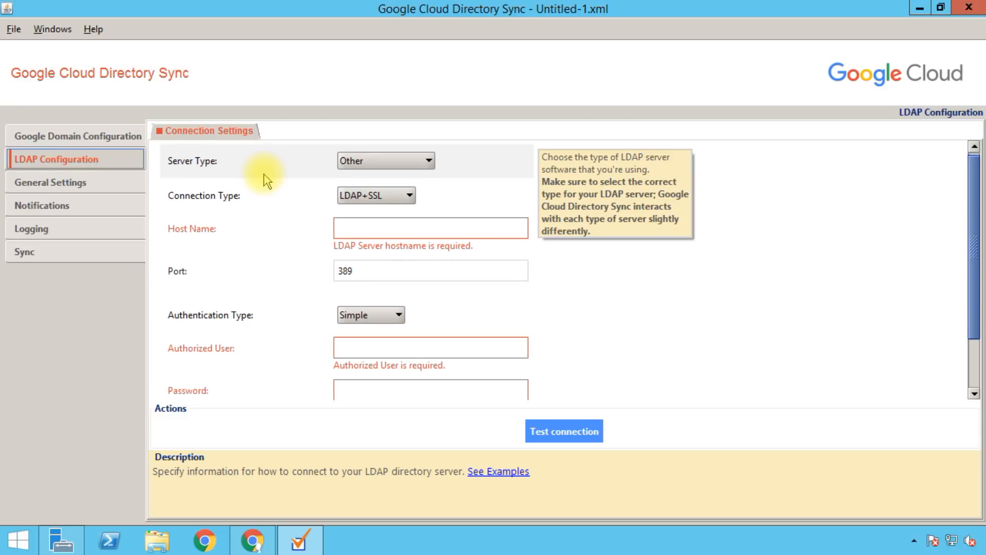
{"action": "scroll", "coordinate": [509, 230], "scroll_direction": "down", "scroll_amount": 1}
{"action": "scroll", "coordinate": [511, 231], "scroll_direction": "down", "scroll_amount": 2}
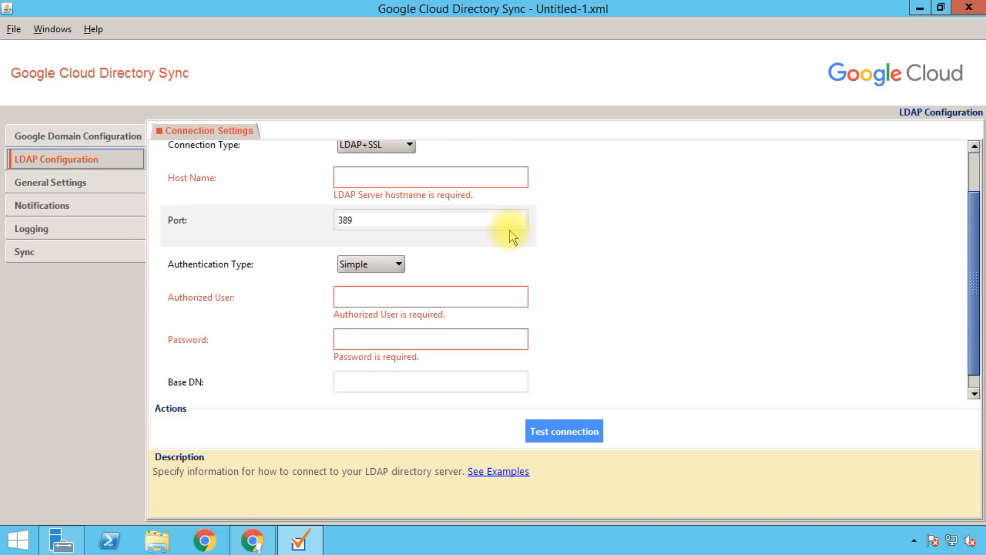
{"action": "left_click", "coordinate": [100, 135]}
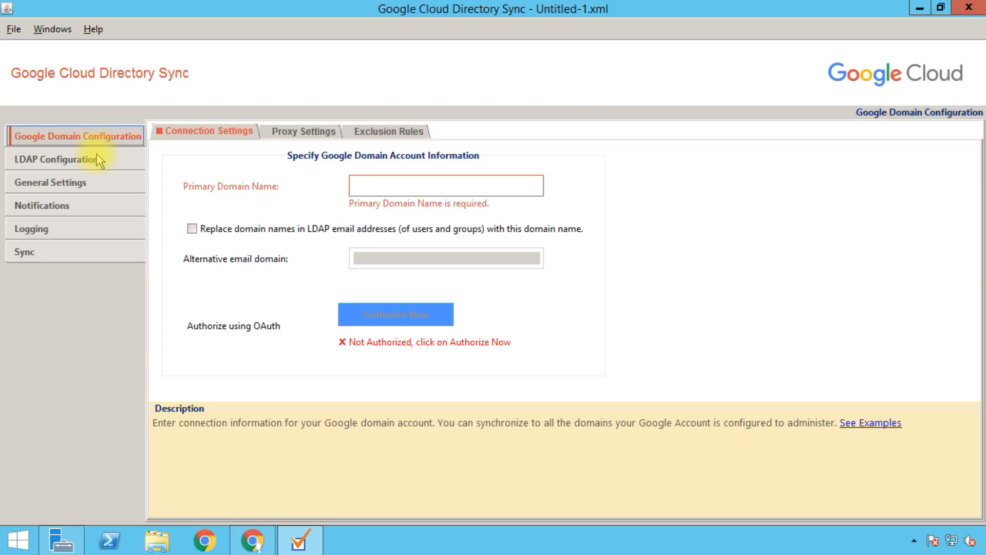
{"action": "left_click", "coordinate": [96, 161]}
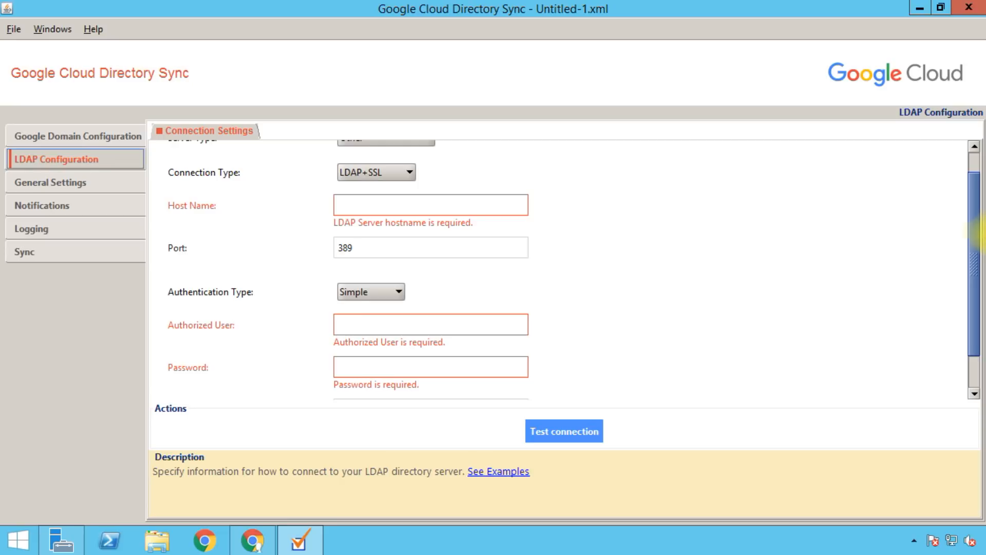
{"action": "left_click_drag", "start_coordinate": [975, 227], "coordinate": [962, 293]}
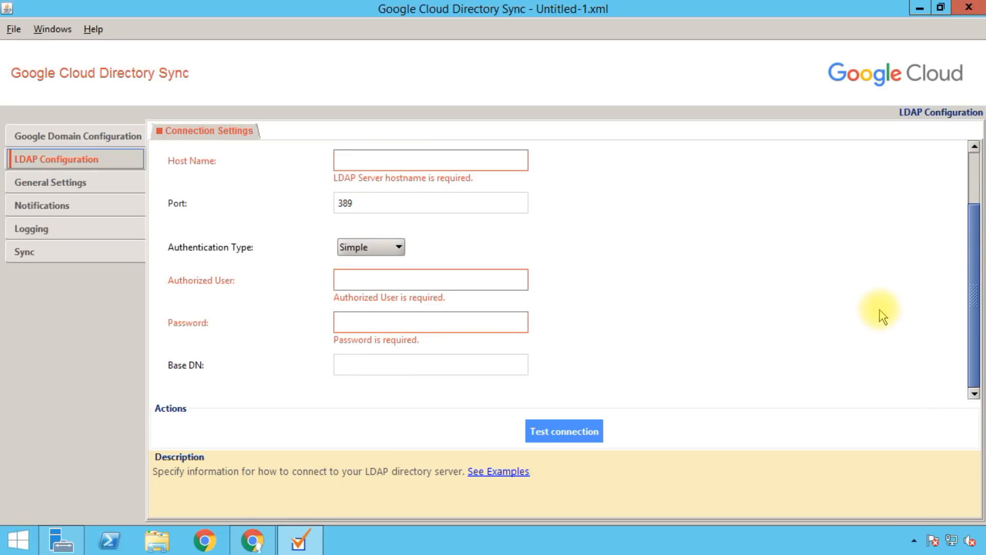
{"action": "mouse_move", "coordinate": [277, 370]}
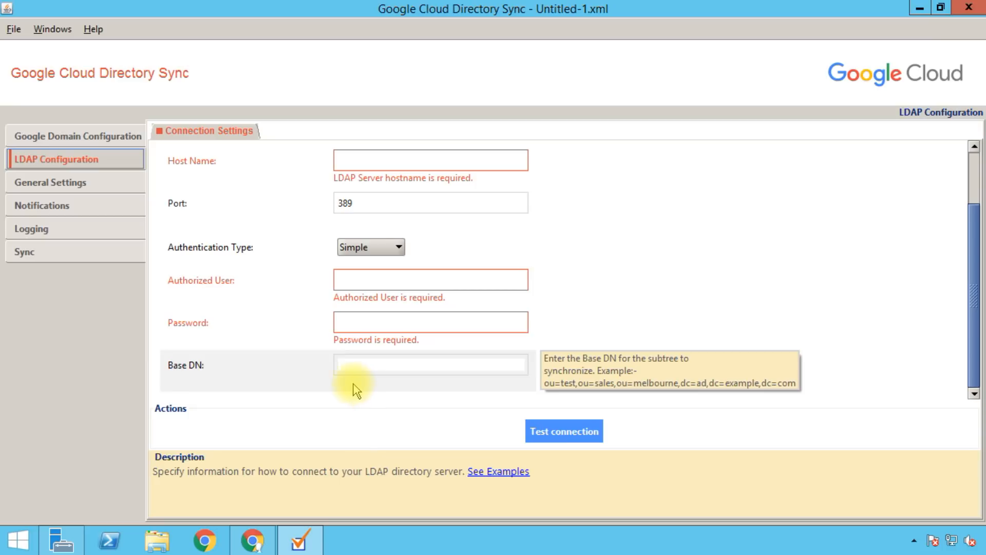
{"action": "left_click", "coordinate": [355, 366]}
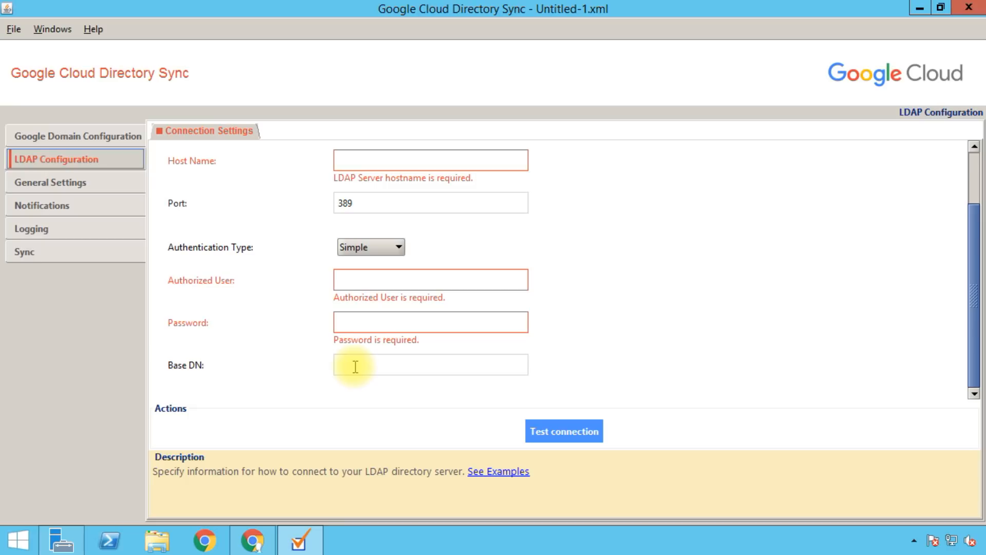
Step: Launch Active Directory Users and Computers from Server Manager Tools and expand SalehRam.com > Users
{"action": "left_click", "coordinate": [60, 538]}
{"action": "left_click", "coordinate": [875, 44]}
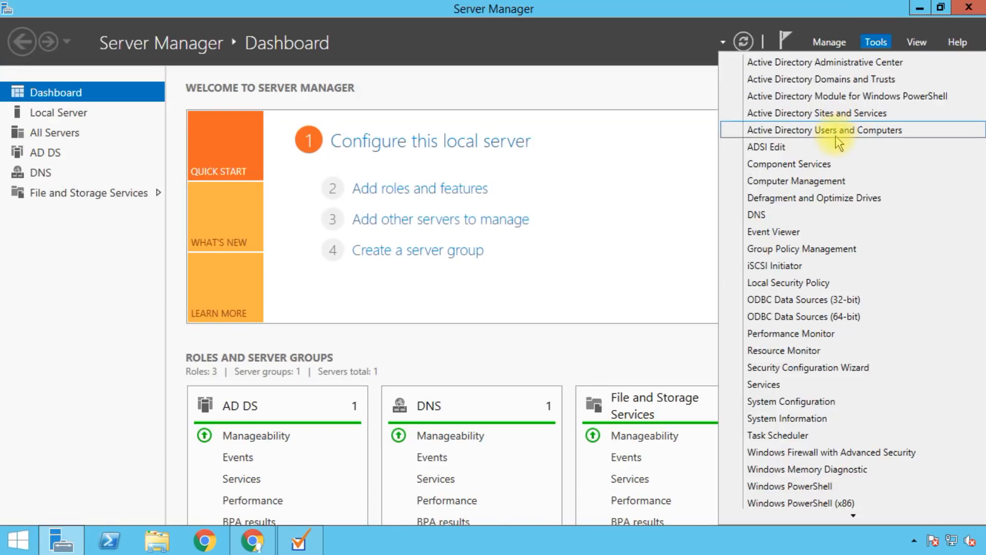
{"action": "left_click", "coordinate": [838, 137]}
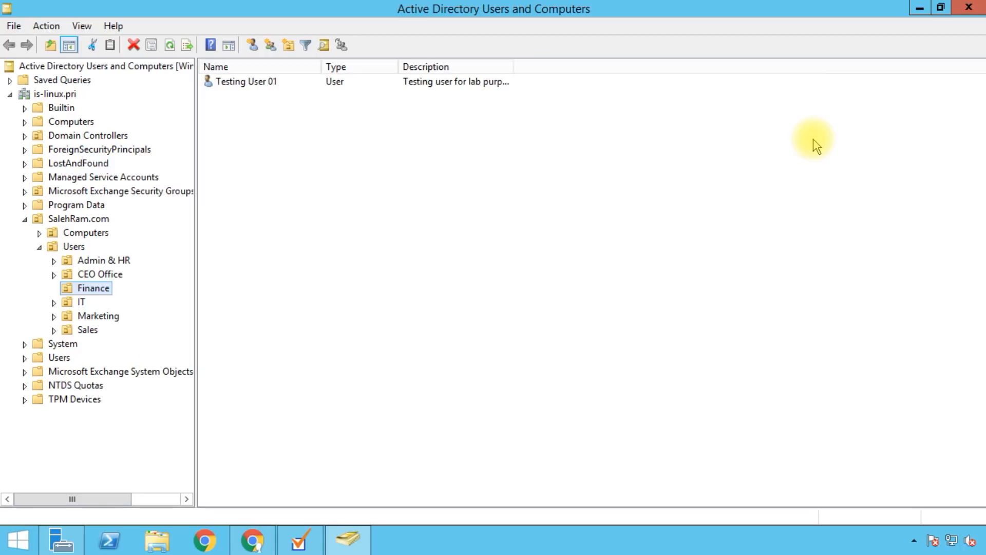
{"action": "left_click", "coordinate": [78, 220]}
{"action": "left_click", "coordinate": [39, 247]}
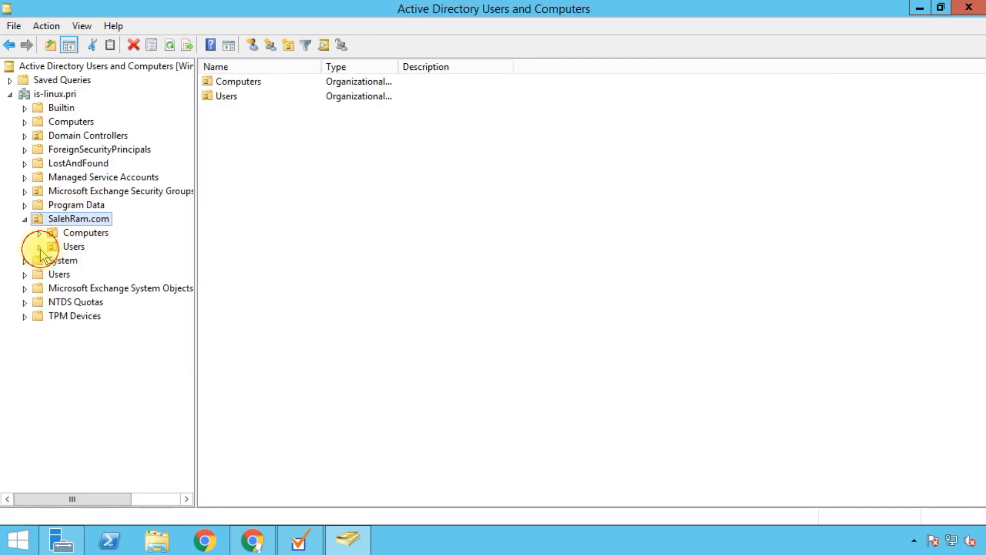
{"action": "left_click", "coordinate": [72, 234]}
{"action": "left_click", "coordinate": [72, 248]}
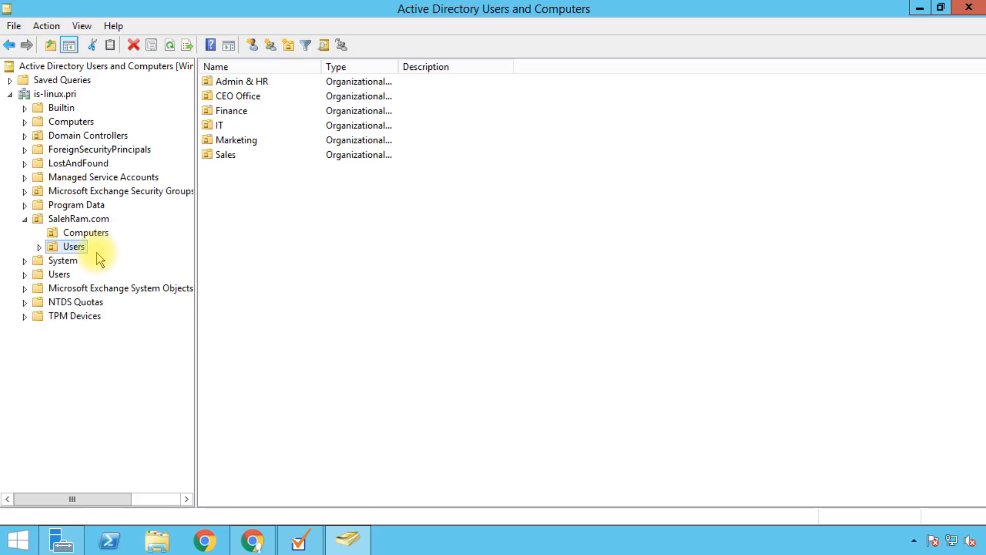
{"action": "left_click", "coordinate": [40, 248]}
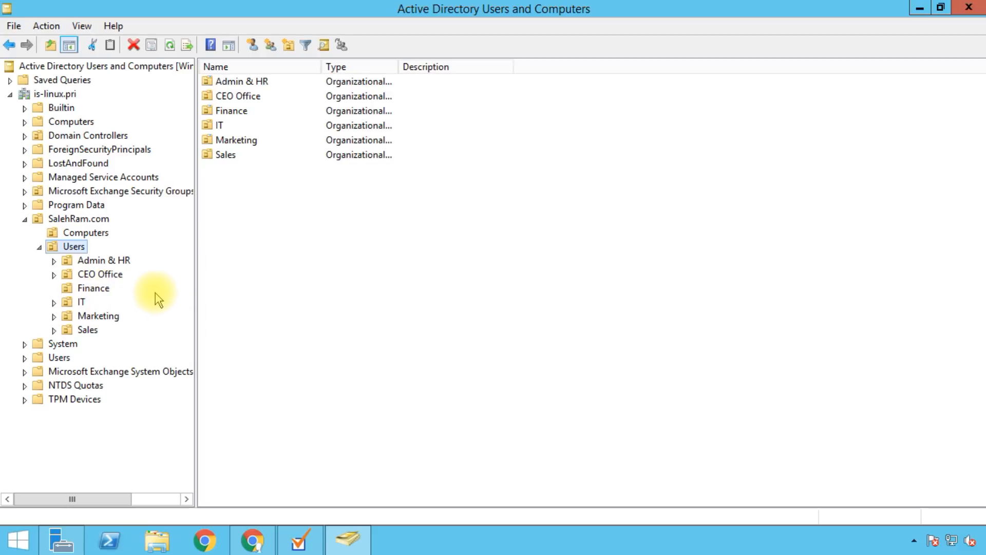
Step: Check the users in the Admin & HR, Finance, IT, Marketing and Sales OUs
{"action": "left_click", "coordinate": [104, 260]}
{"action": "left_click", "coordinate": [94, 289]}
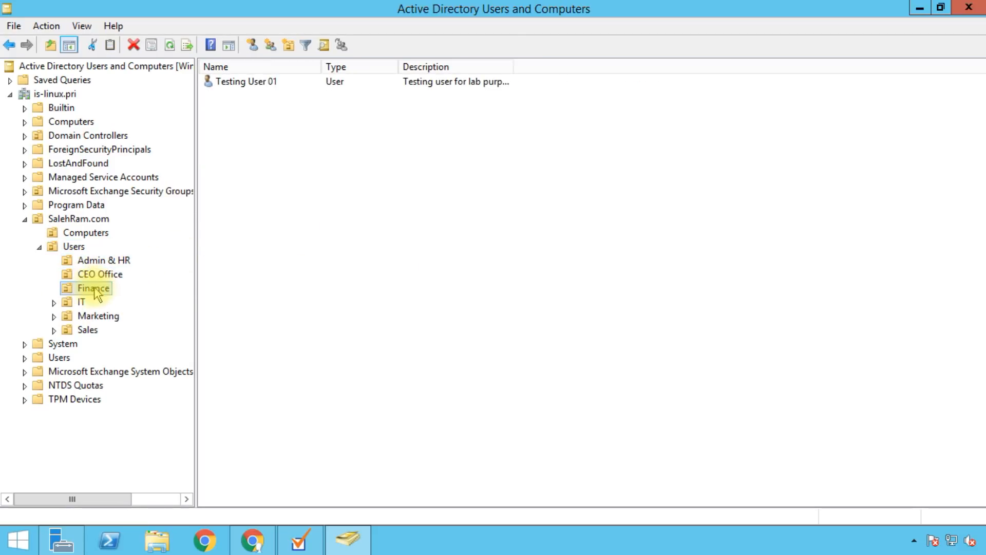
{"action": "left_click", "coordinate": [81, 303]}
{"action": "left_click", "coordinate": [82, 315]}
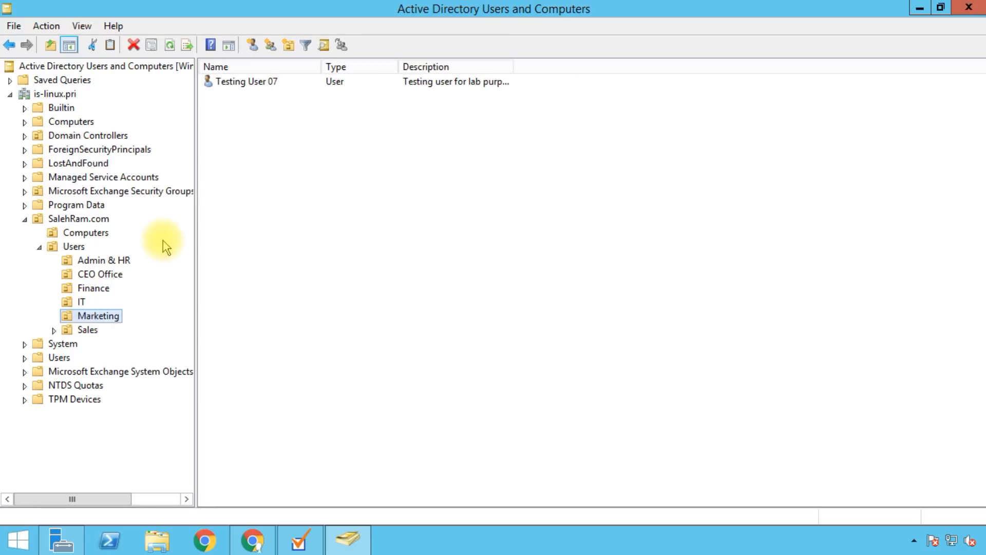
{"action": "left_click", "coordinate": [87, 330]}
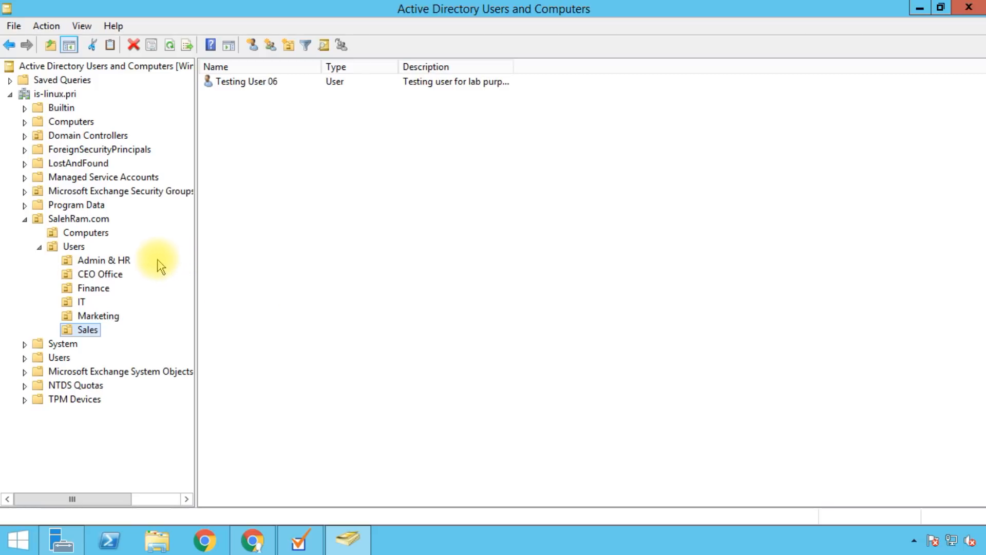
Step: Step from the Users OU up to the is-linux.pri domain, then list SalehRam.com's Computers and Users OUs
{"action": "left_click", "coordinate": [53, 249]}
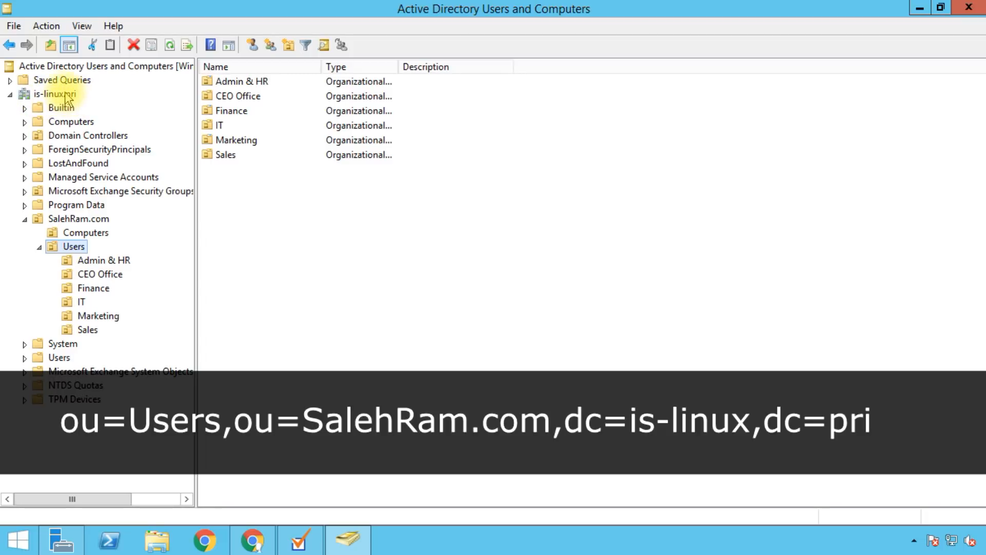
{"action": "left_click", "coordinate": [23, 96]}
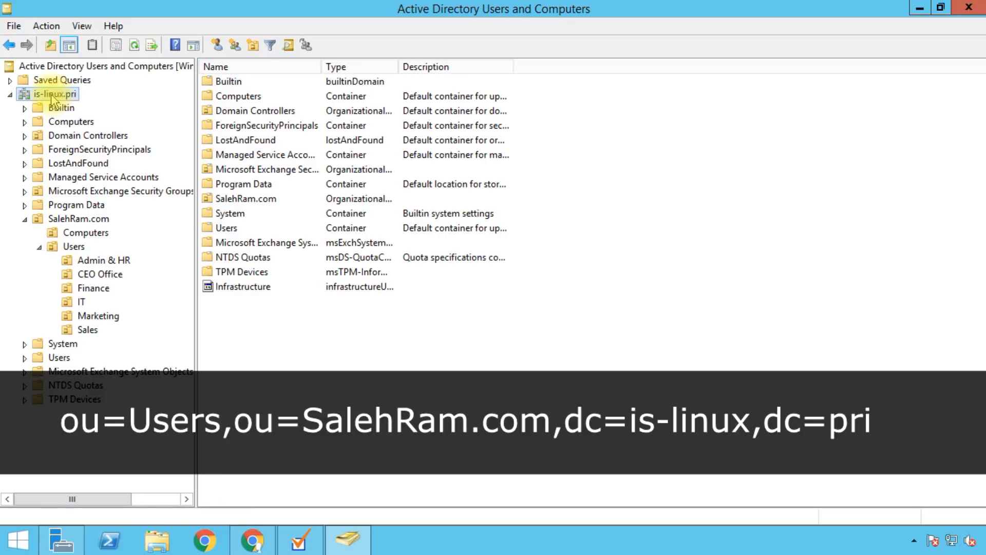
{"action": "left_click", "coordinate": [77, 219]}
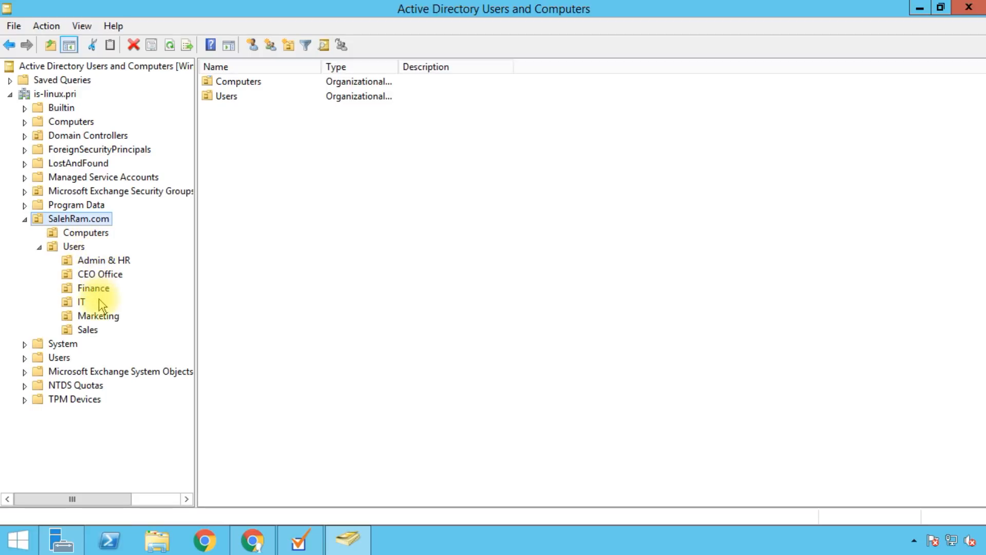
Step: Under Users, view the test accounts in the Admin & HR and Finance OUs
{"action": "left_click", "coordinate": [64, 248]}
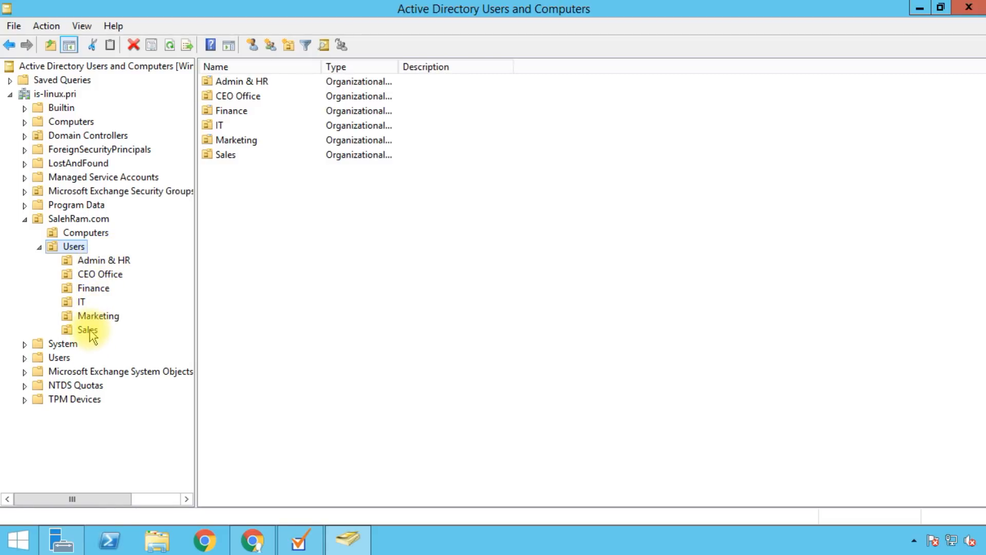
{"action": "left_click", "coordinate": [100, 260]}
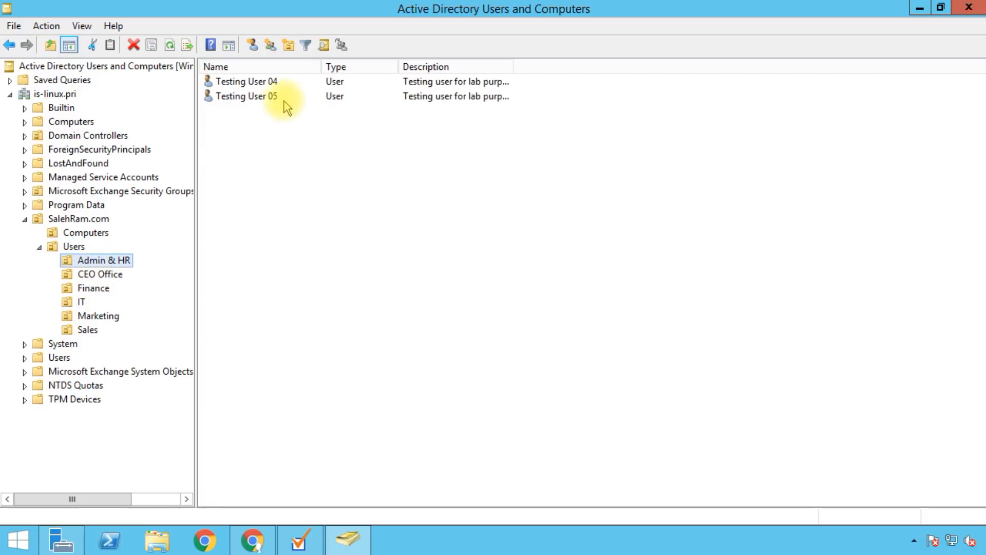
{"action": "left_click", "coordinate": [260, 184]}
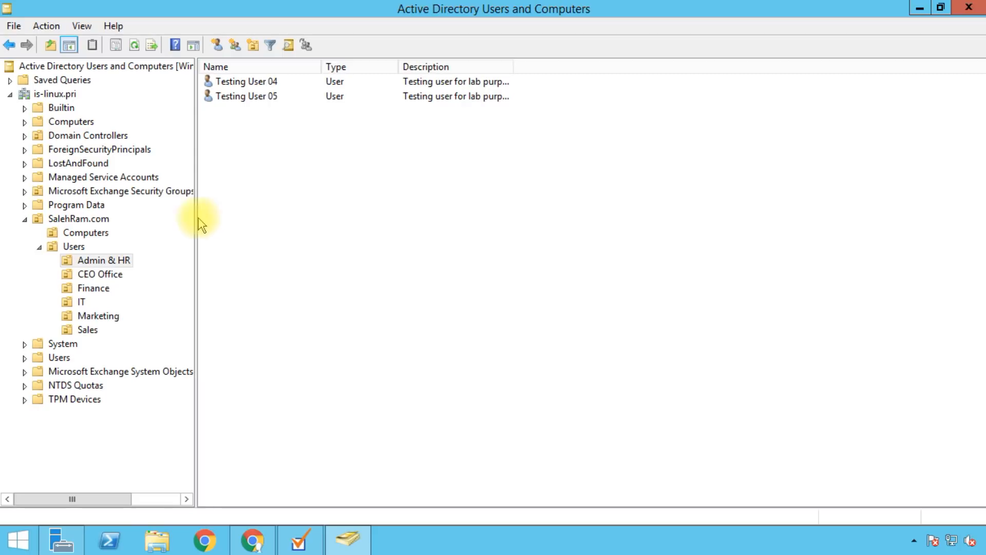
{"action": "left_click", "coordinate": [88, 288]}
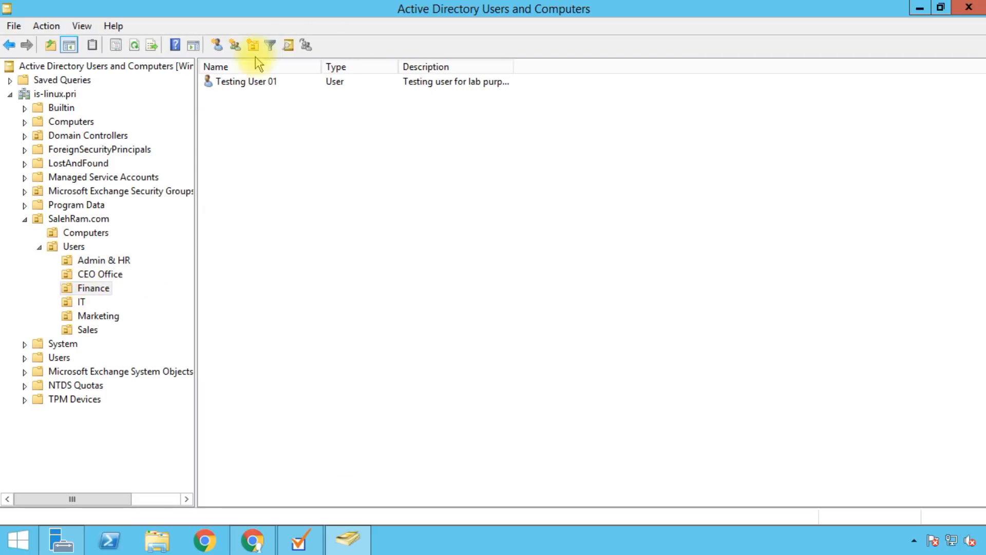
Step: Review Testing User 01's e-mail, street address and job title, then close its properties
{"action": "double_click", "coordinate": [246, 81]}
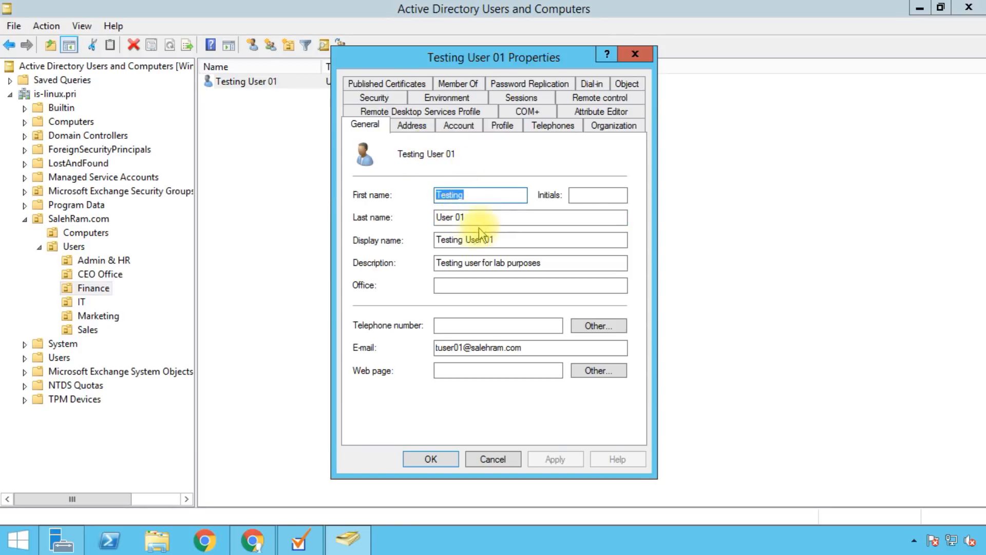
{"action": "left_click", "coordinate": [486, 347]}
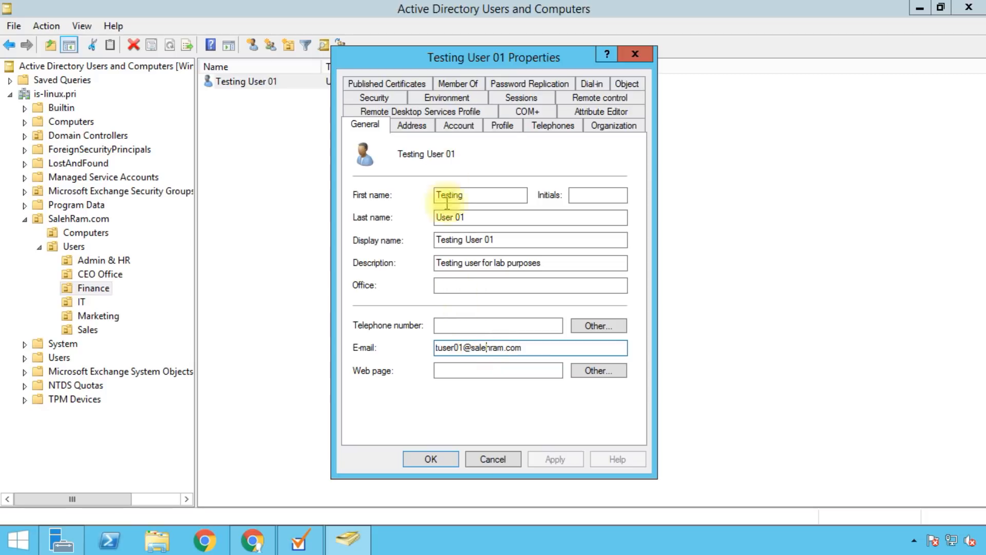
{"action": "left_click", "coordinate": [419, 129]}
{"action": "left_click", "coordinate": [464, 160]}
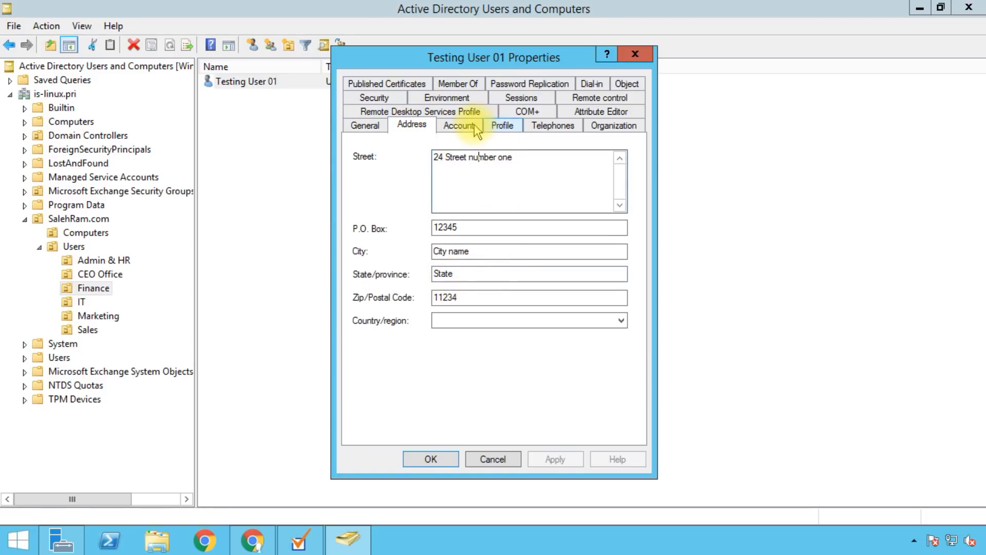
{"action": "left_click", "coordinate": [614, 126]}
{"action": "left_click", "coordinate": [483, 157]}
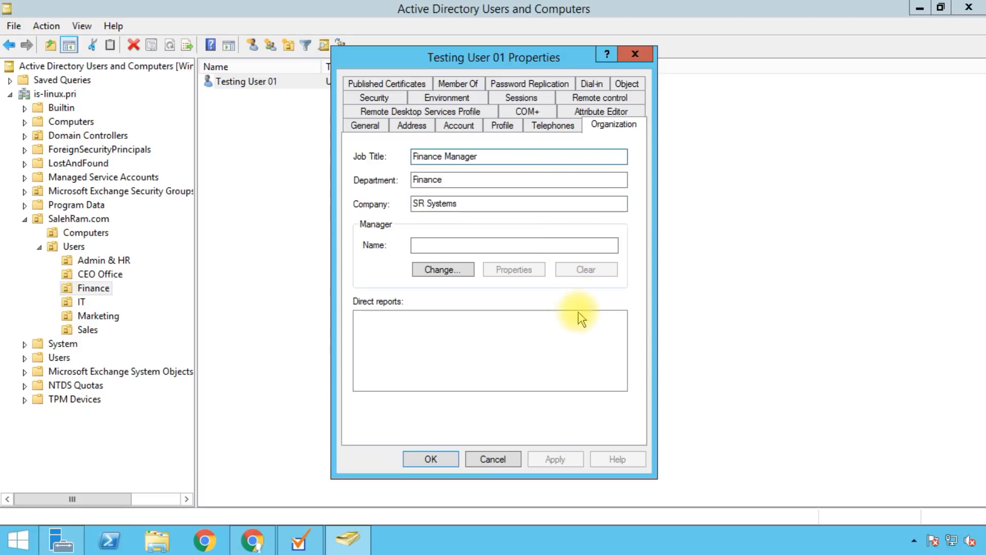
{"action": "key", "text": "Return"}
{"action": "left_click", "coordinate": [81, 25]}
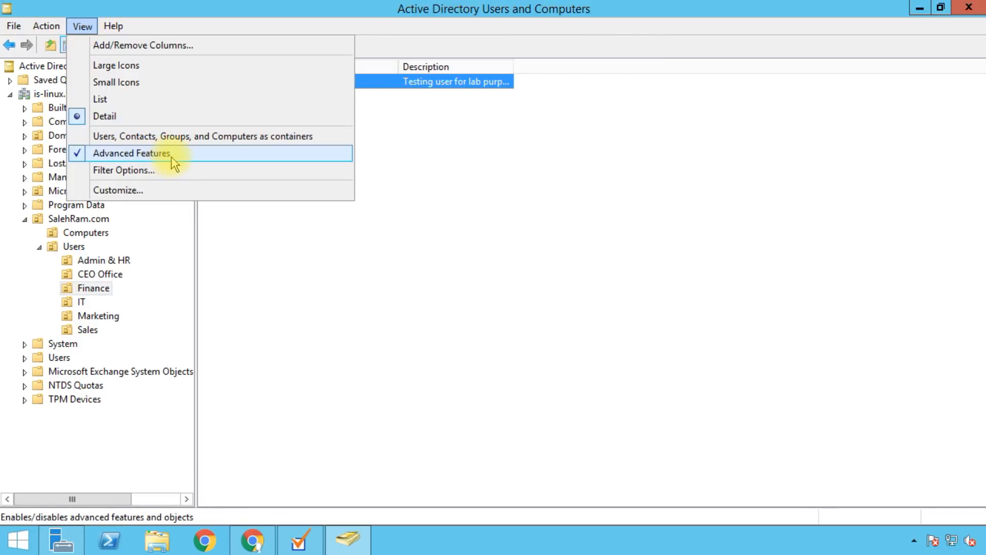
Step: Turn on Advanced Features and inspect Testing User 01's accountNameHistory, c, cn and company attributes
{"action": "left_click", "coordinate": [193, 156]}
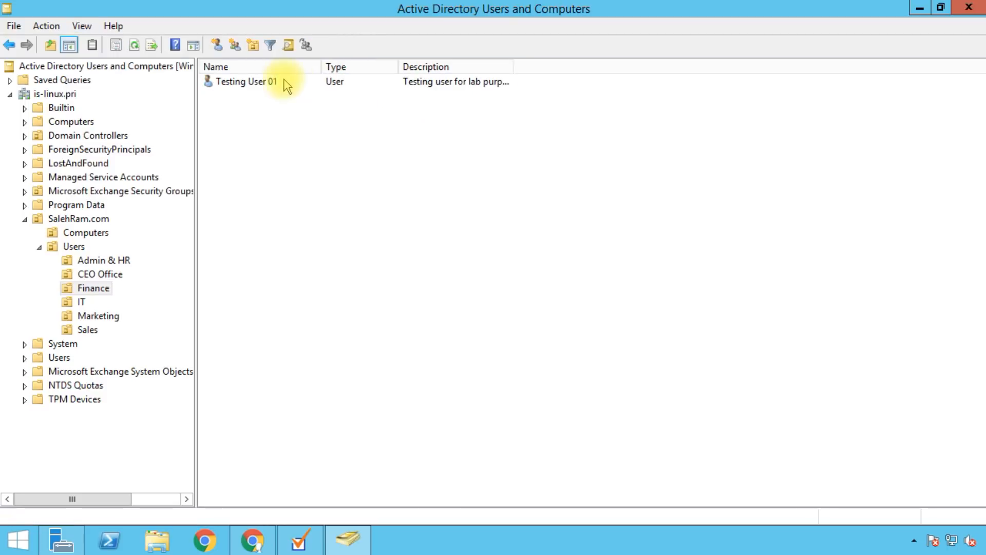
{"action": "double_click", "coordinate": [257, 82]}
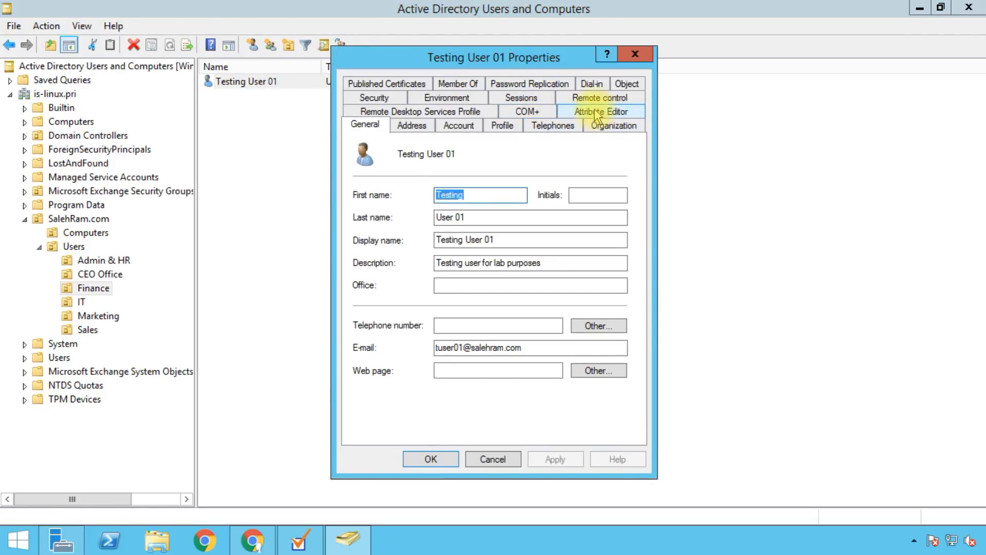
{"action": "left_click", "coordinate": [633, 115]}
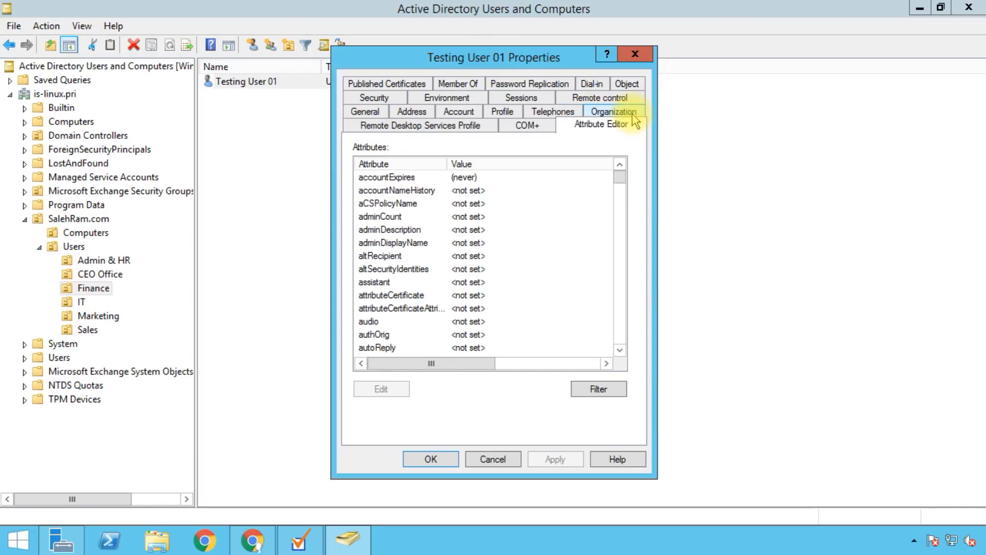
{"action": "left_click", "coordinate": [412, 191]}
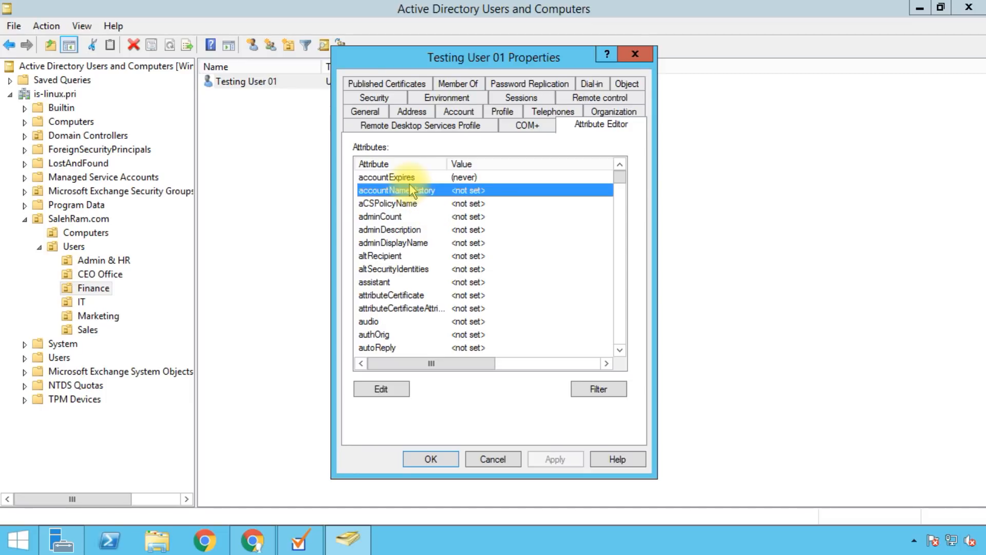
{"action": "scroll", "coordinate": [411, 191], "scroll_direction": "down", "scroll_amount": 3}
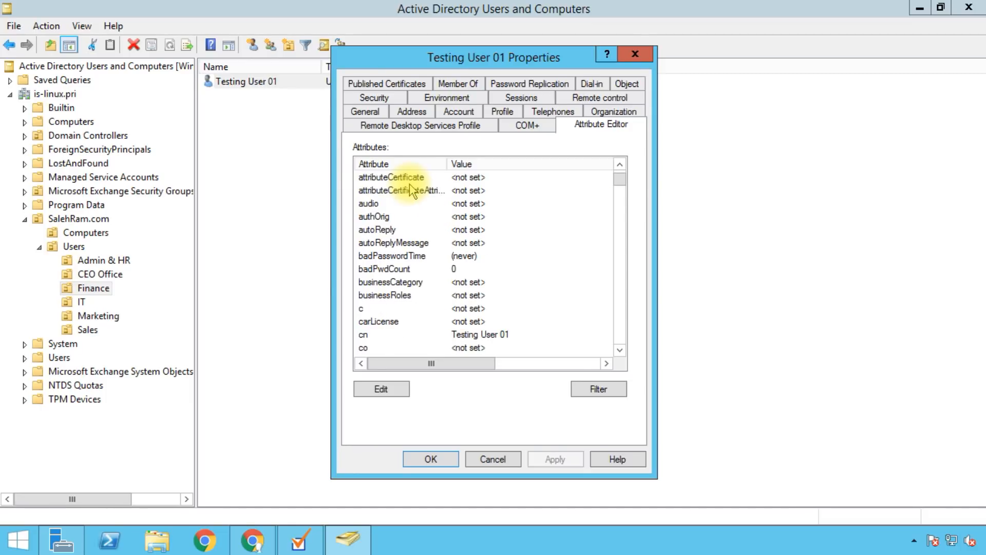
{"action": "scroll", "coordinate": [411, 192], "scroll_direction": "down", "scroll_amount": 1}
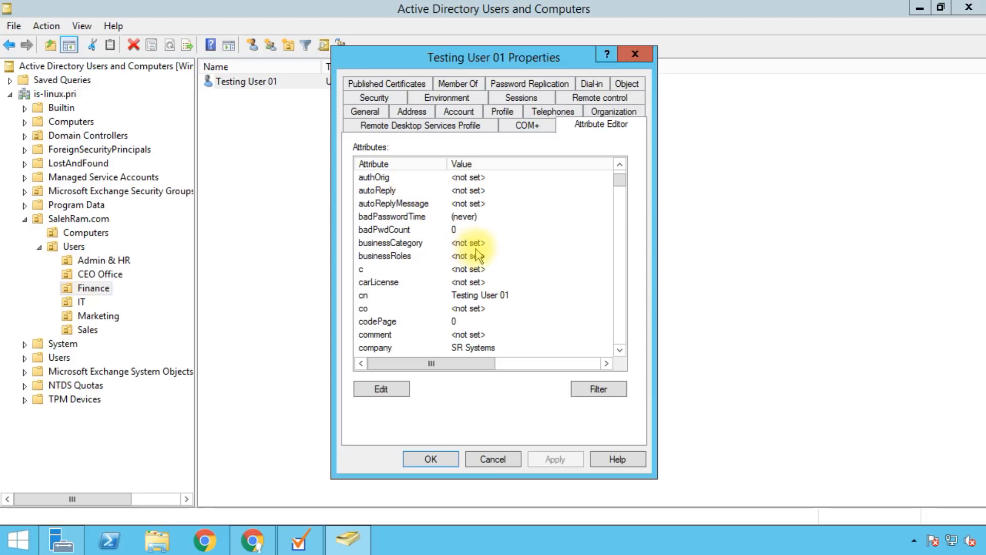
{"action": "left_click", "coordinate": [392, 269]}
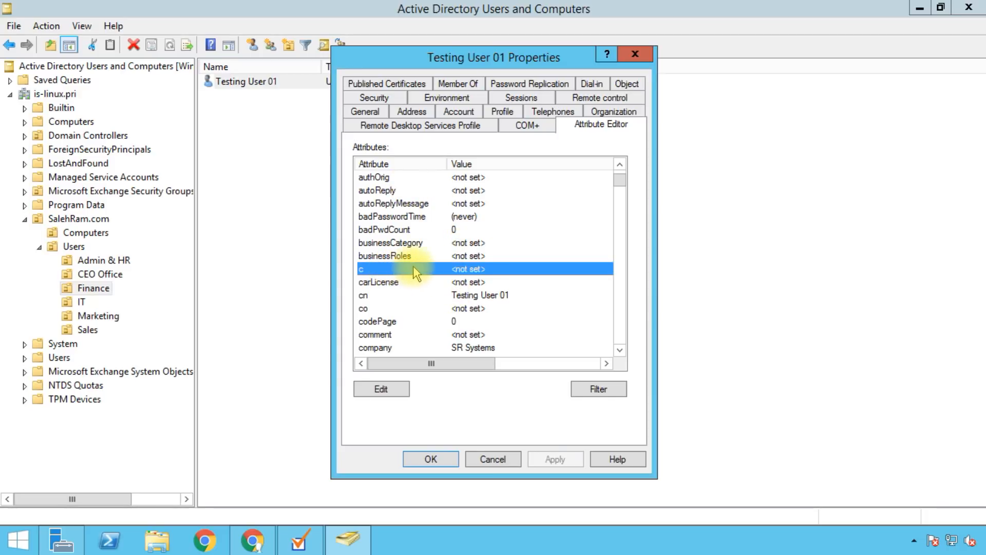
{"action": "left_click", "coordinate": [374, 296]}
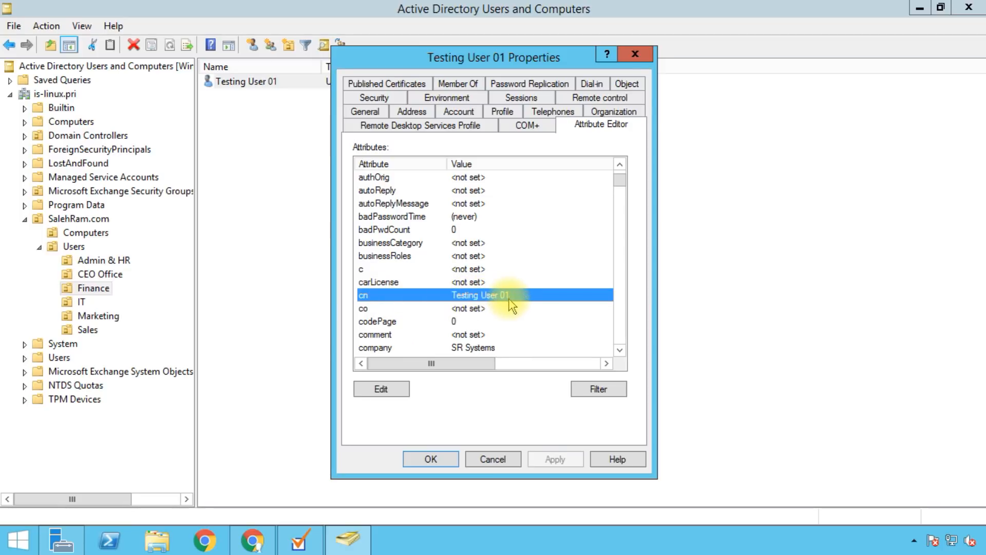
{"action": "scroll", "coordinate": [511, 304], "scroll_direction": "down", "scroll_amount": 1}
{"action": "left_click", "coordinate": [485, 310]}
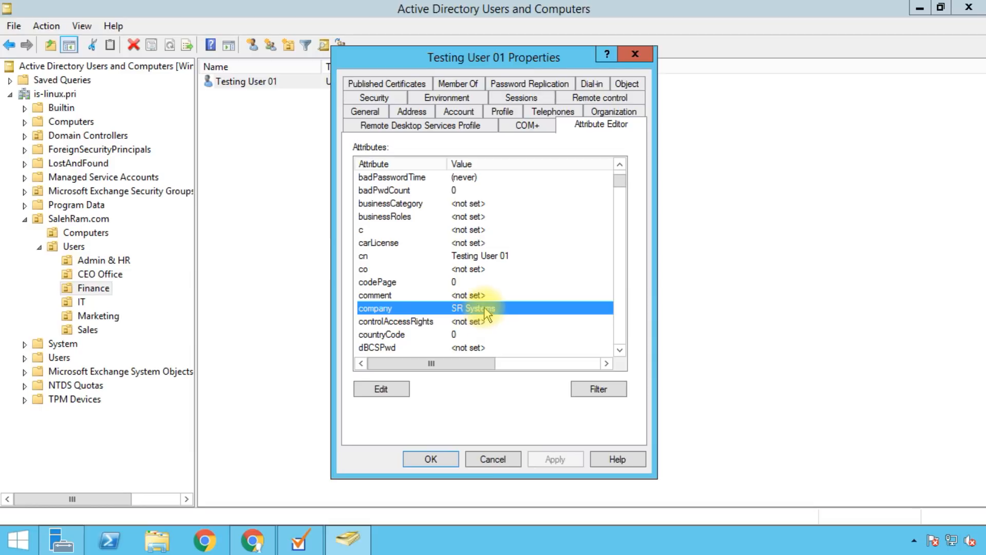
Step: Compare the company attribute with Organization's SR Systems, then inspect displayName and select employeeID
{"action": "left_click", "coordinate": [599, 112]}
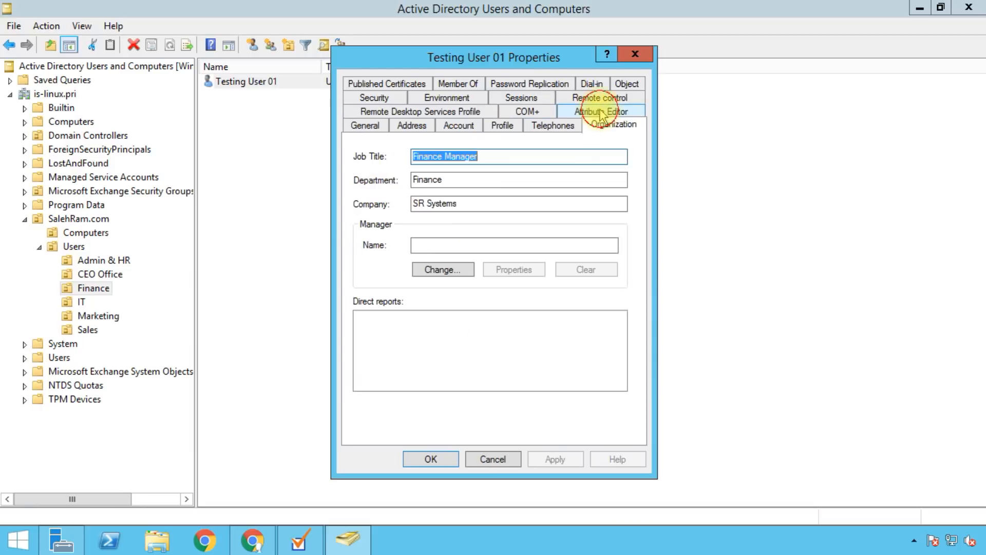
{"action": "left_click", "coordinate": [463, 203]}
{"action": "left_click", "coordinate": [599, 114]}
{"action": "scroll", "coordinate": [490, 300], "scroll_direction": "down", "scroll_amount": 4}
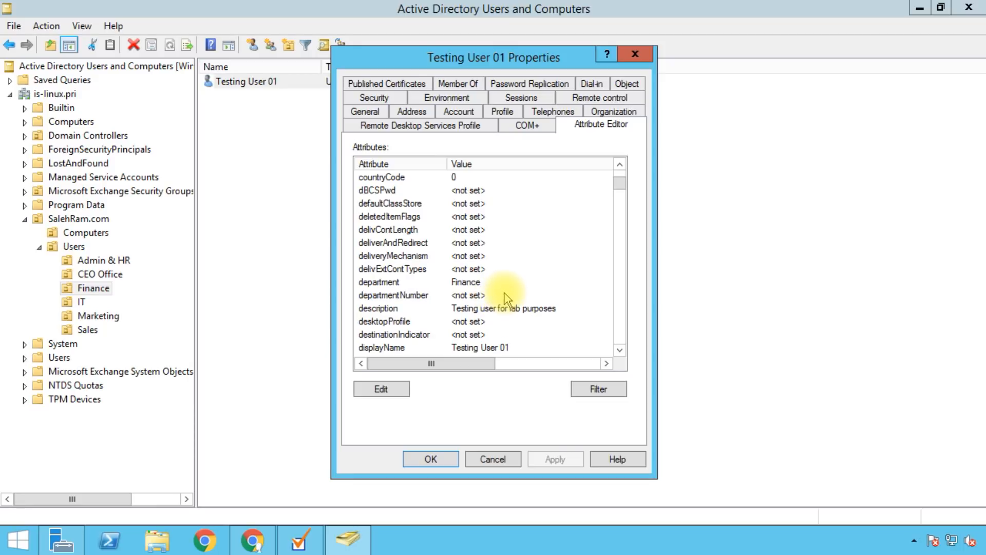
{"action": "scroll", "coordinate": [494, 296], "scroll_direction": "down", "scroll_amount": 1}
{"action": "left_click", "coordinate": [484, 308]}
{"action": "scroll", "coordinate": [509, 305], "scroll_direction": "down", "scroll_amount": 4}
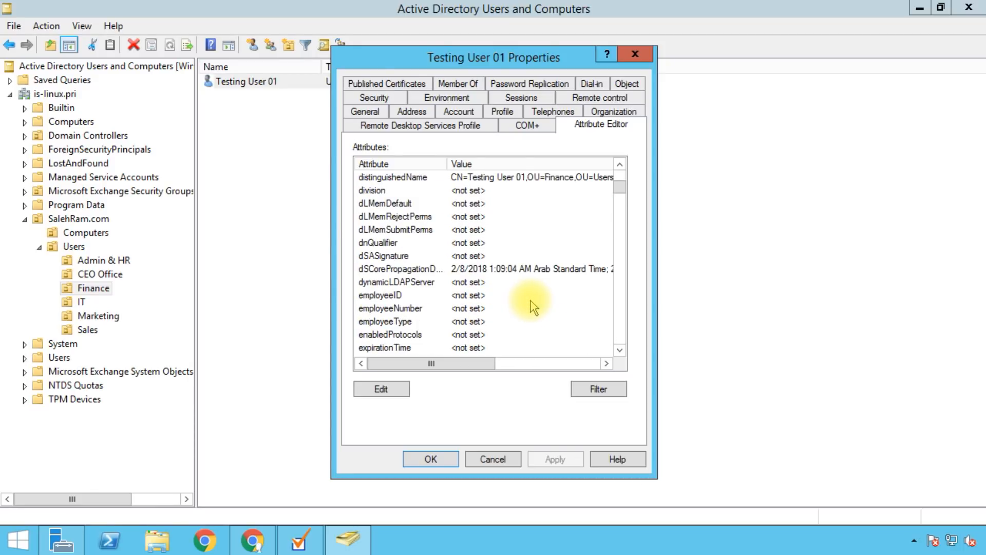
{"action": "left_click", "coordinate": [470, 296]}
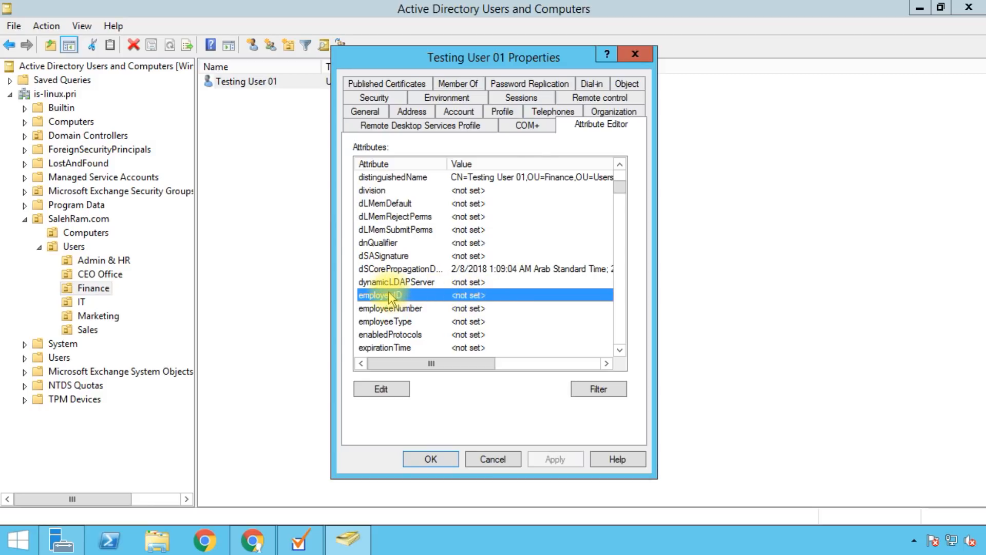
Step: Edit Testing User 01's employeeID attribute to 111112
{"action": "left_click", "coordinate": [378, 387]}
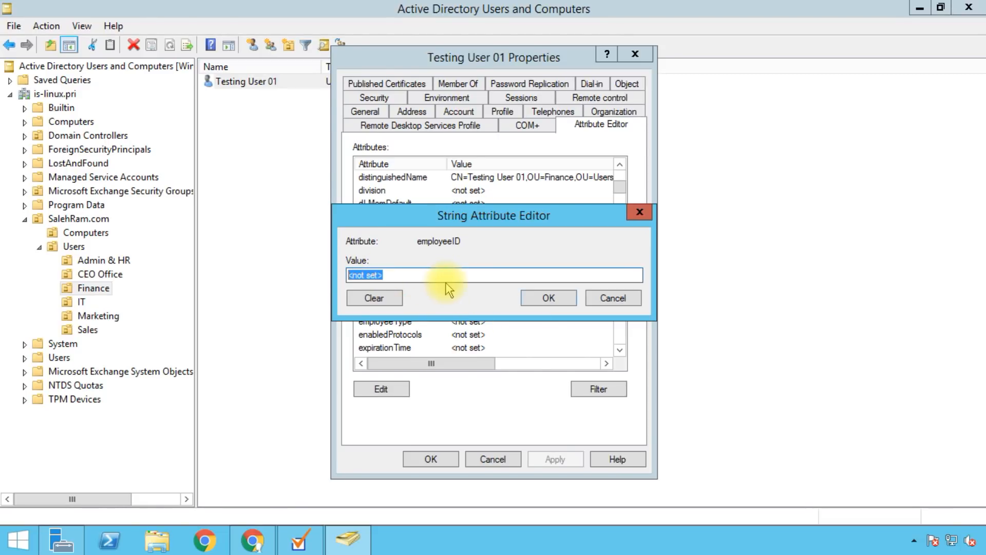
{"action": "type", "text": "111112"}
{"action": "left_click", "coordinate": [525, 297]}
{"action": "left_click", "coordinate": [506, 298]}
Step: Browse extensionAttribute1 through extensionAttribute15 and select extensionAttribute1
{"action": "scroll", "coordinate": [506, 297], "scroll_direction": "down", "scroll_amount": 3}
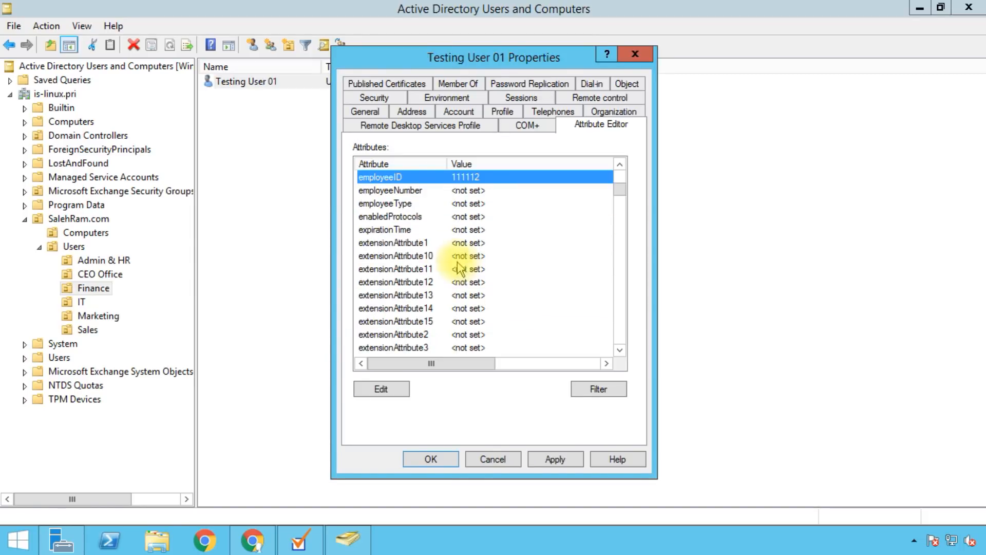
{"action": "left_click", "coordinate": [459, 243]}
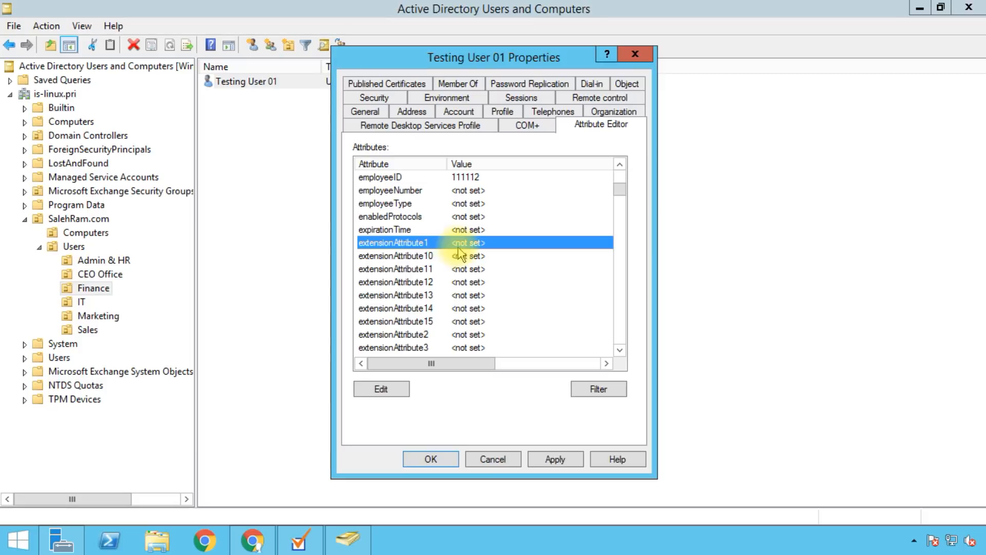
{"action": "scroll", "coordinate": [459, 255], "scroll_direction": "down", "scroll_amount": 2}
{"action": "scroll", "coordinate": [459, 256], "scroll_direction": "up", "scroll_amount": 1}
{"action": "left_click", "coordinate": [475, 282]}
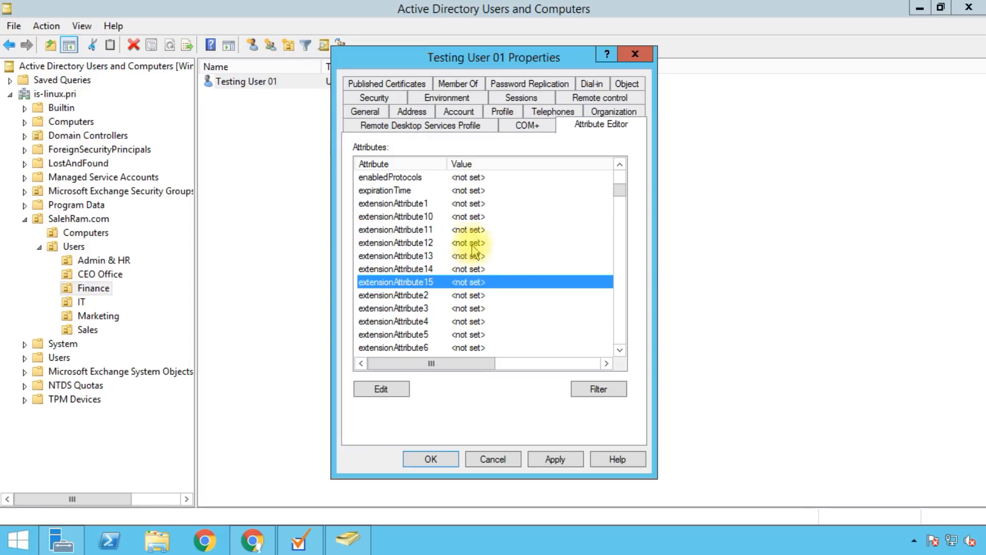
{"action": "left_click", "coordinate": [430, 204]}
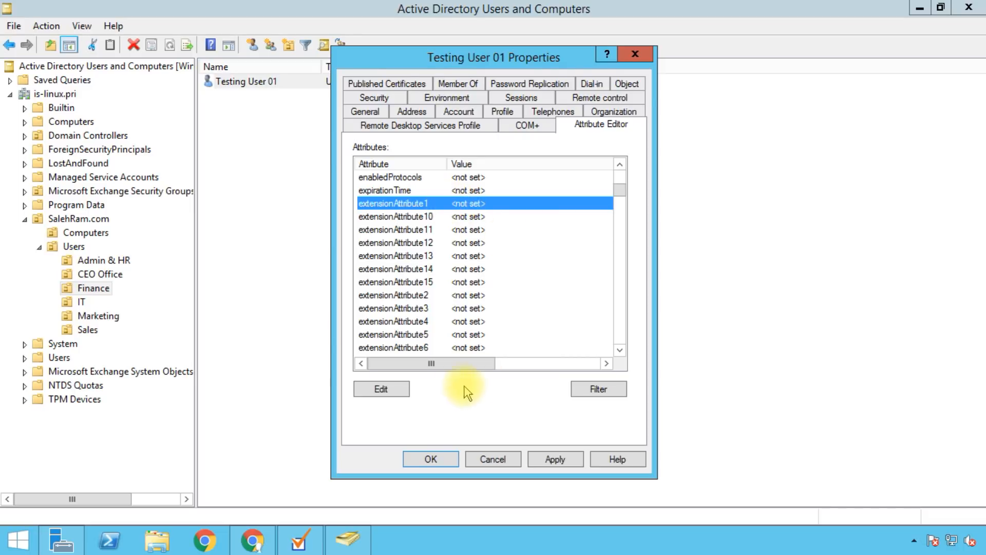
Step: Store an alternate alias e-mail address in extensionAttribute1 and compare it with the General E-mail field
{"action": "left_click", "coordinate": [399, 390]}
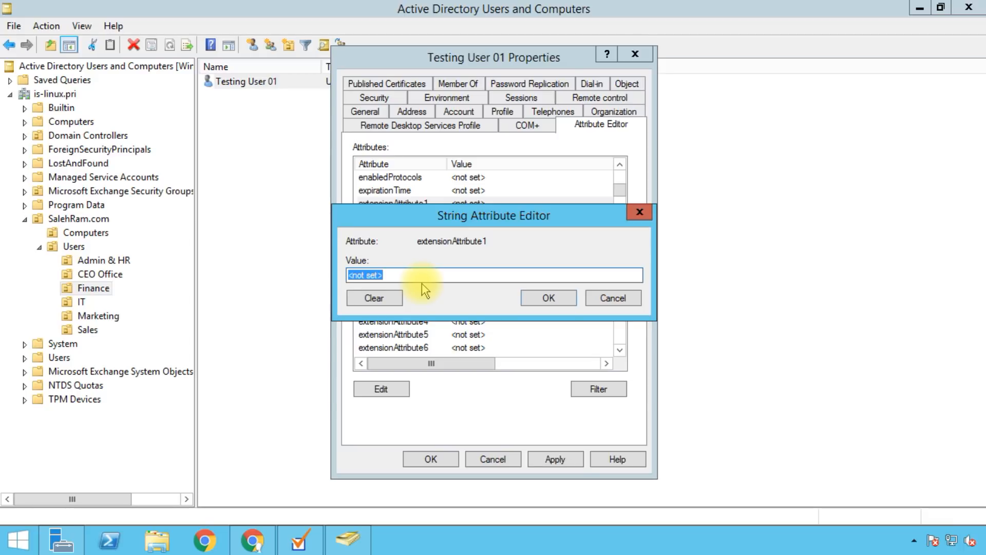
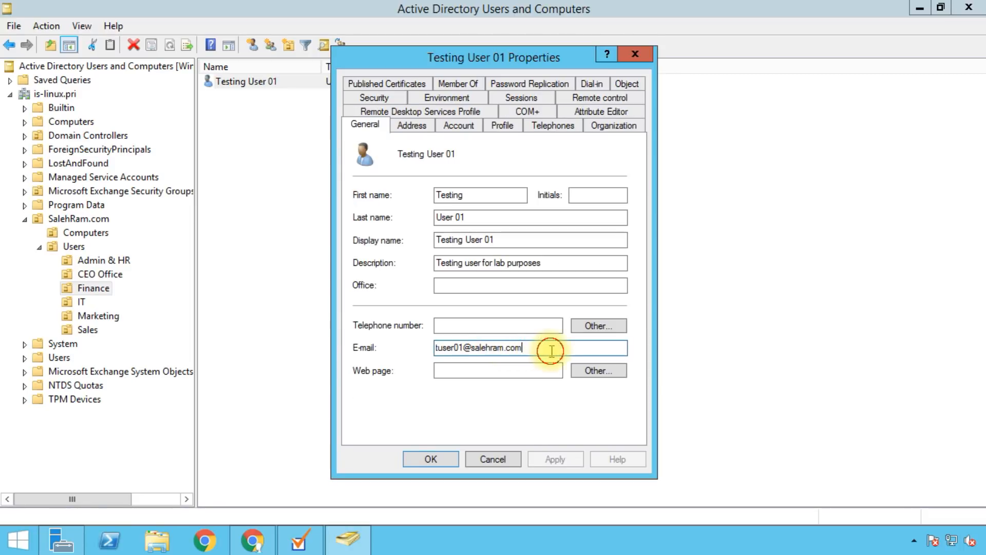
{"action": "left_click_drag", "start_coordinate": [548, 347], "coordinate": [446, 352]}
{"action": "left_click", "coordinate": [460, 350]}
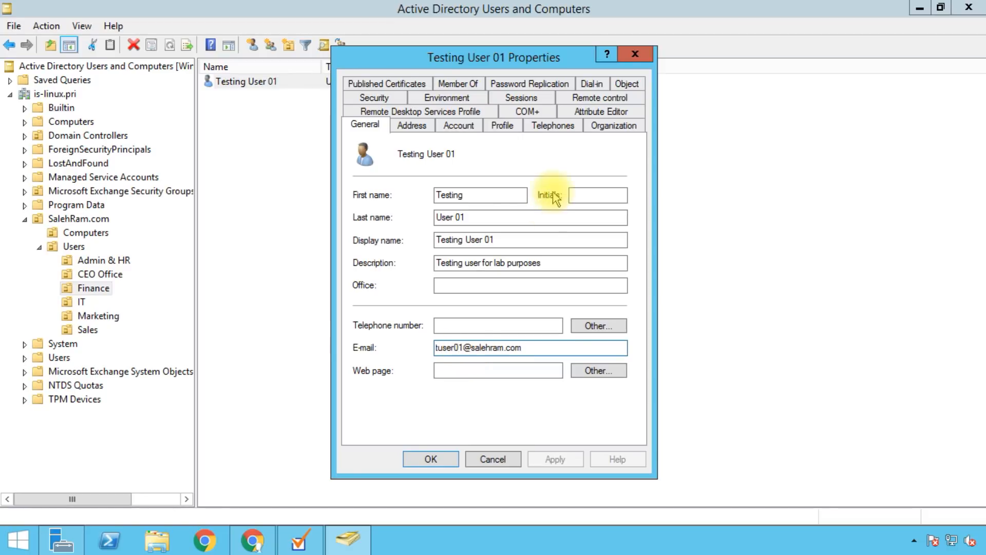
{"action": "left_click", "coordinate": [591, 112]}
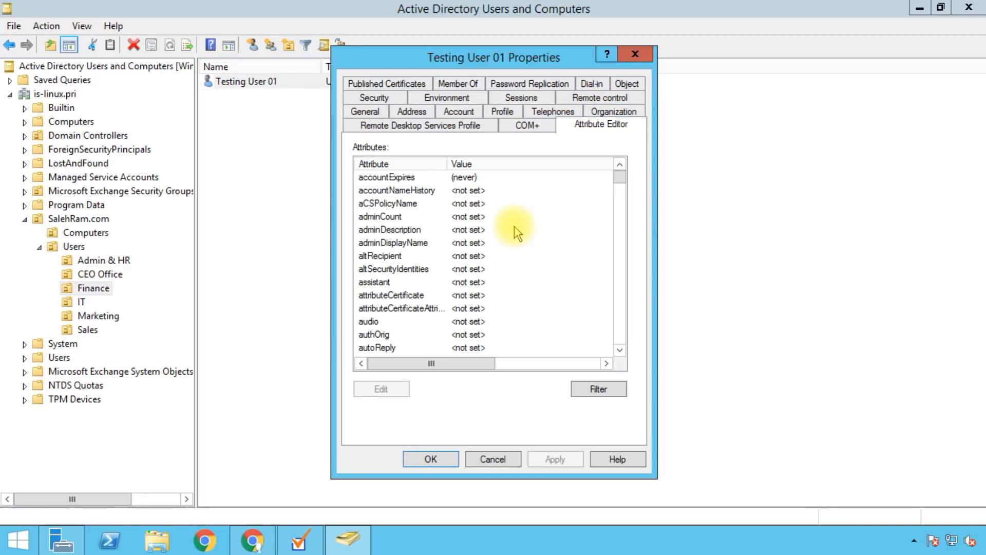
{"action": "left_click", "coordinate": [434, 294]}
{"action": "scroll", "coordinate": [434, 271], "scroll_direction": "down", "scroll_amount": 9}
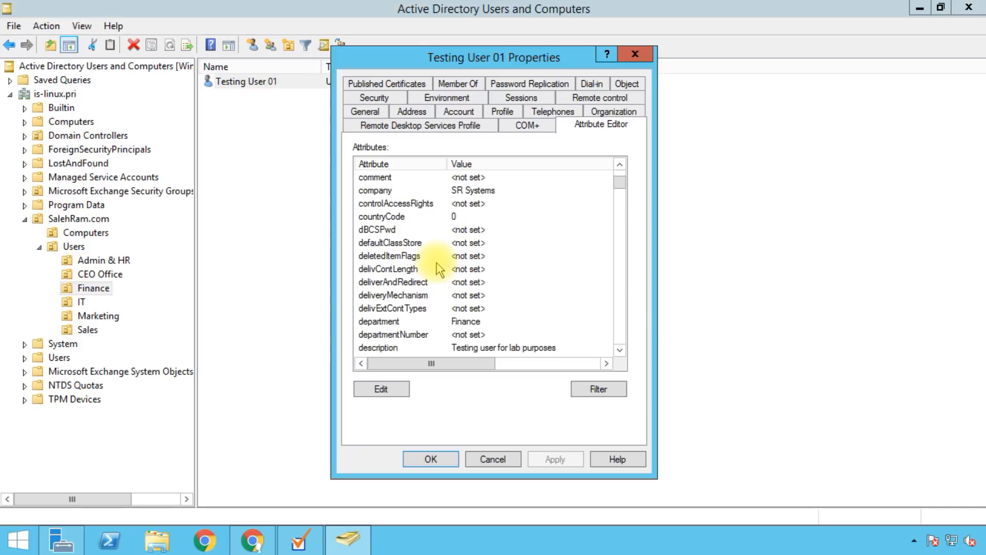
{"action": "scroll", "coordinate": [426, 262], "scroll_direction": "down", "scroll_amount": 3}
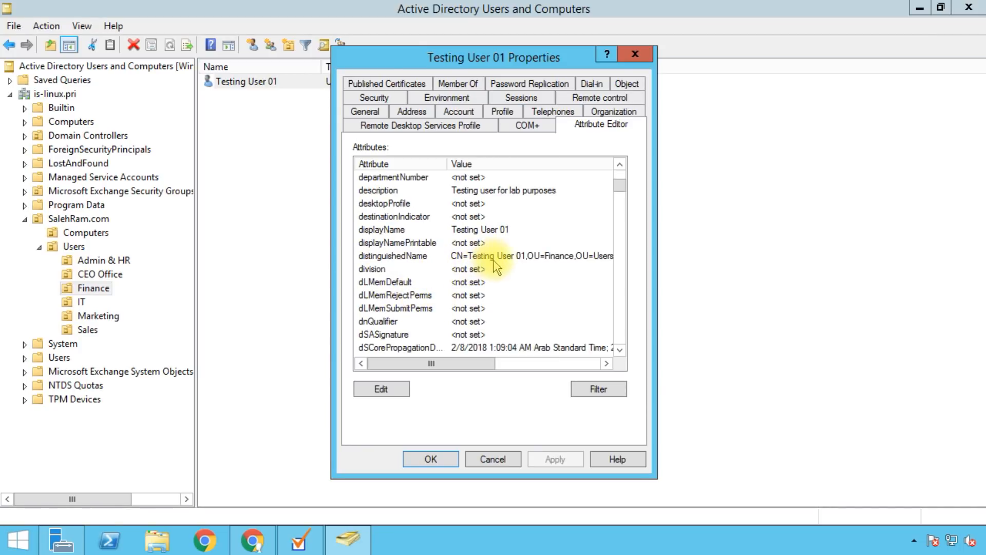
{"action": "scroll", "coordinate": [513, 267], "scroll_direction": "down", "scroll_amount": 3}
{"action": "left_click", "coordinate": [528, 320]}
{"action": "scroll", "coordinate": [497, 253], "scroll_direction": "down", "scroll_amount": 6}
{"action": "scroll", "coordinate": [499, 254], "scroll_direction": "up", "scroll_amount": 3}
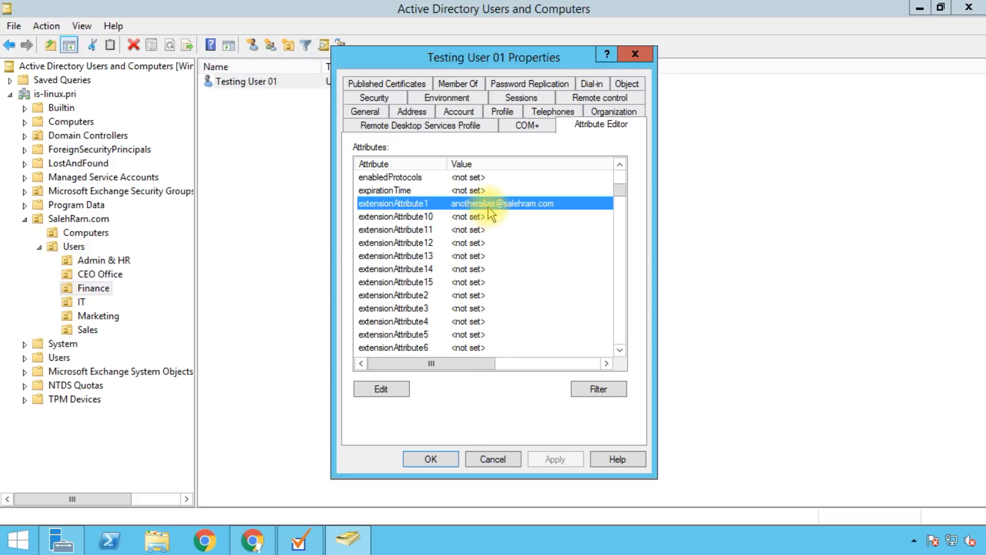
{"action": "scroll", "coordinate": [448, 282], "scroll_direction": "down", "scroll_amount": 8}
{"action": "left_click", "coordinate": [425, 280]}
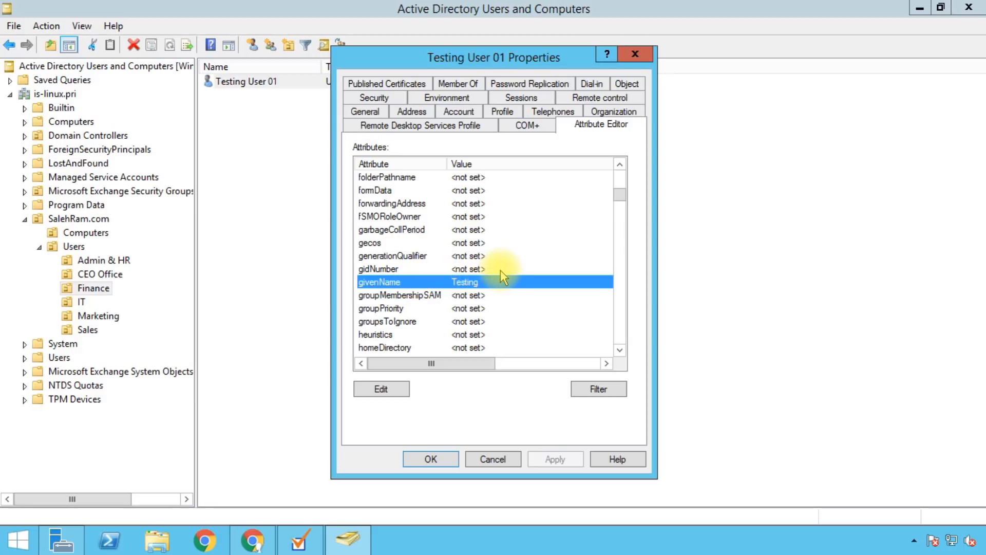
{"action": "scroll", "coordinate": [501, 270], "scroll_direction": "down", "scroll_amount": 1}
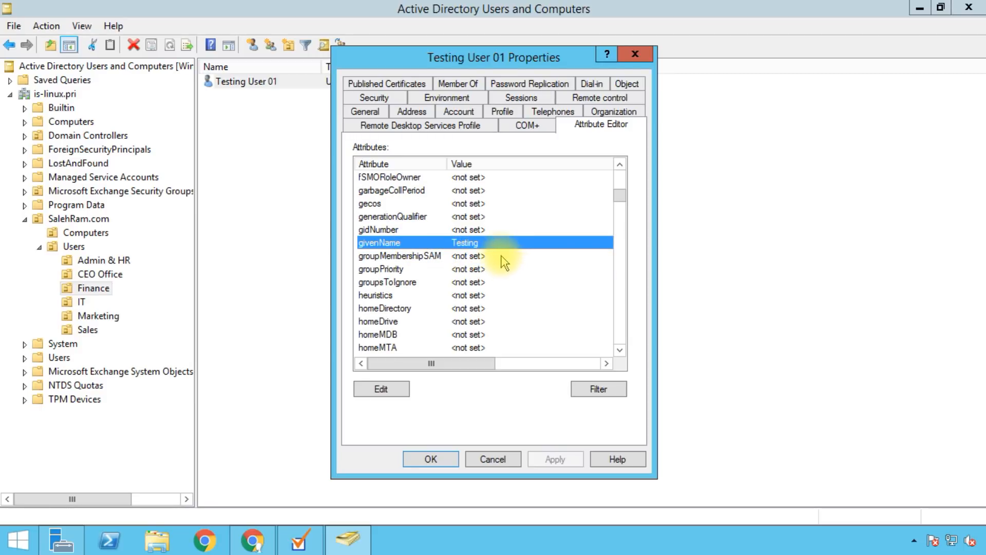
{"action": "scroll", "coordinate": [493, 251], "scroll_direction": "down", "scroll_amount": 5}
{"action": "left_click", "coordinate": [428, 282]}
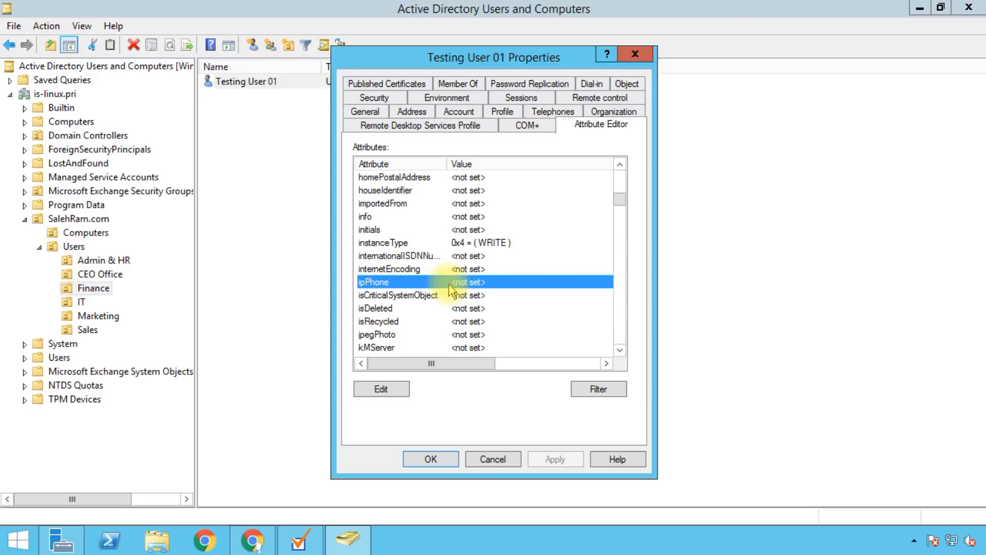
{"action": "scroll", "coordinate": [495, 282], "scroll_direction": "down", "scroll_amount": 2}
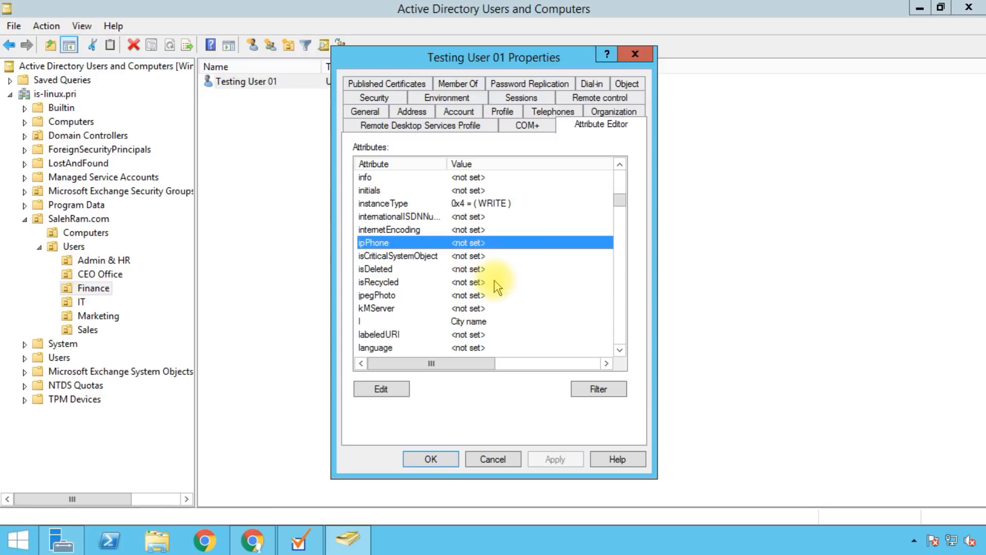
{"action": "left_click", "coordinate": [473, 282]}
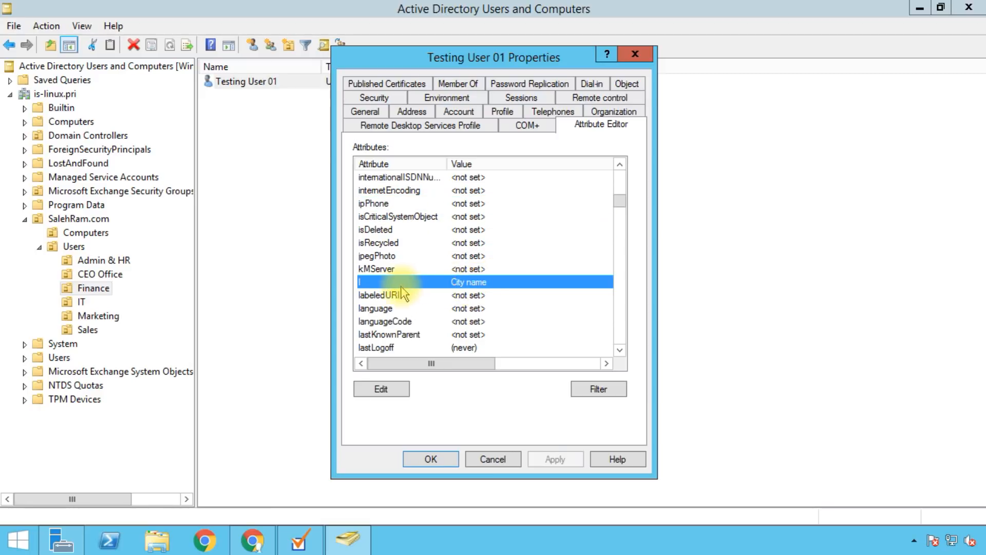
{"action": "scroll", "coordinate": [418, 280], "scroll_direction": "down", "scroll_amount": 3}
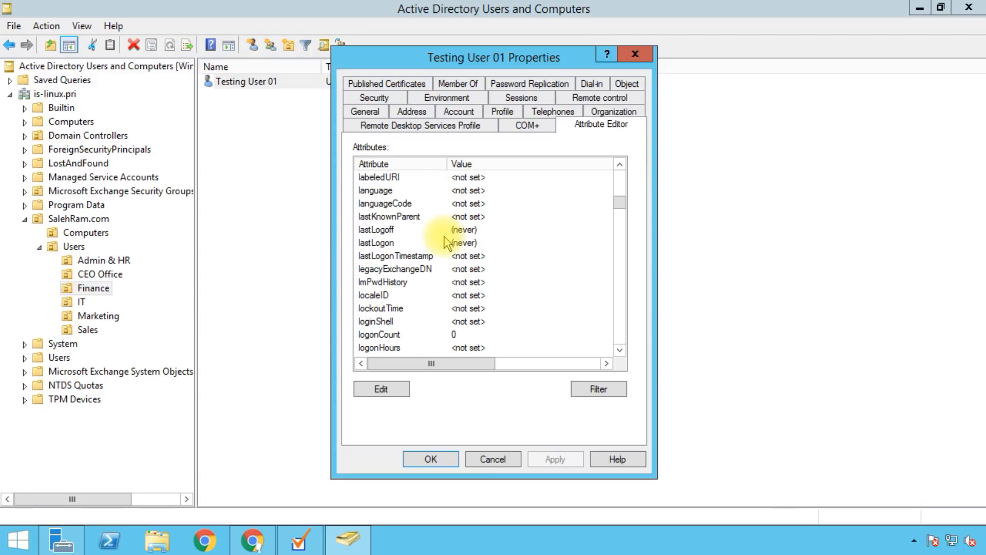
Step: Filter Testing User 01's attribute list to show only attributes that have values
{"action": "left_click", "coordinate": [579, 393]}
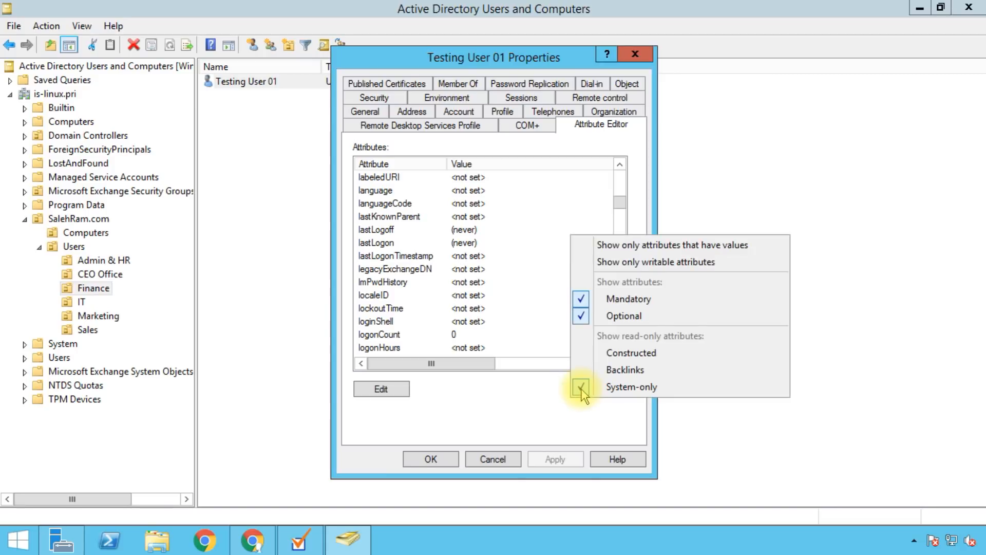
{"action": "left_click", "coordinate": [586, 252]}
{"action": "left_click", "coordinate": [470, 191]}
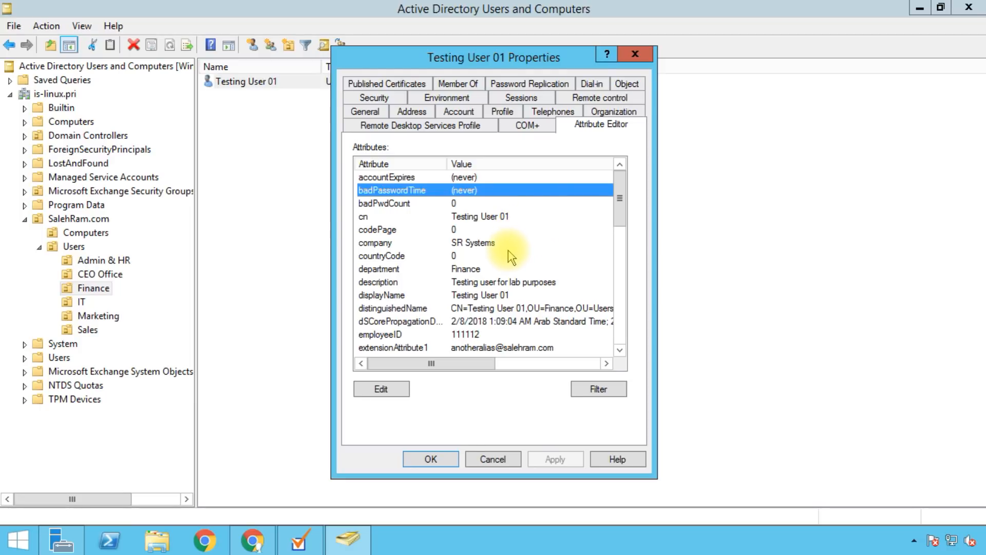
{"action": "left_click_drag", "start_coordinate": [622, 194], "coordinate": [616, 252]}
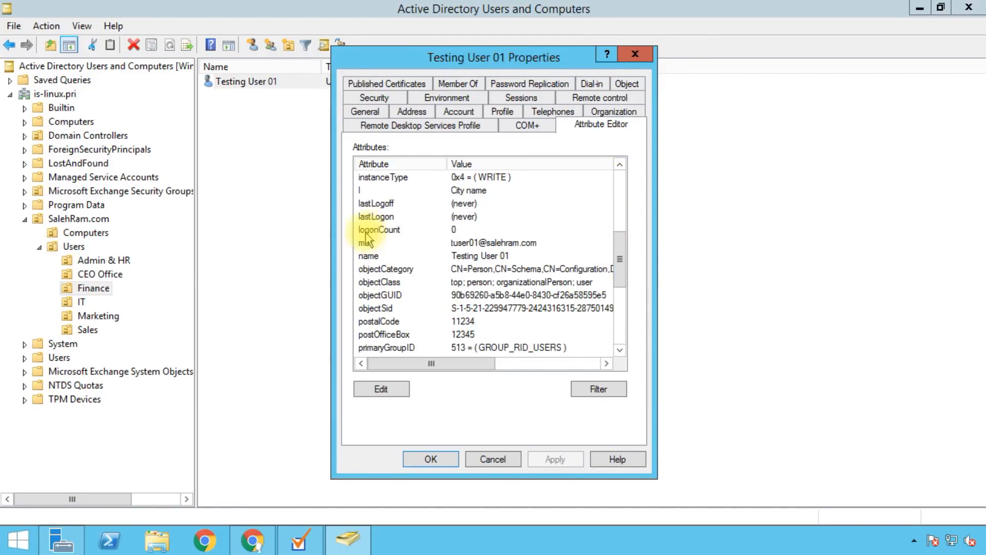
Step: Review the mail, objectGUID, sn, postalCode and postOfficeBox attribute values
{"action": "left_click", "coordinate": [433, 242]}
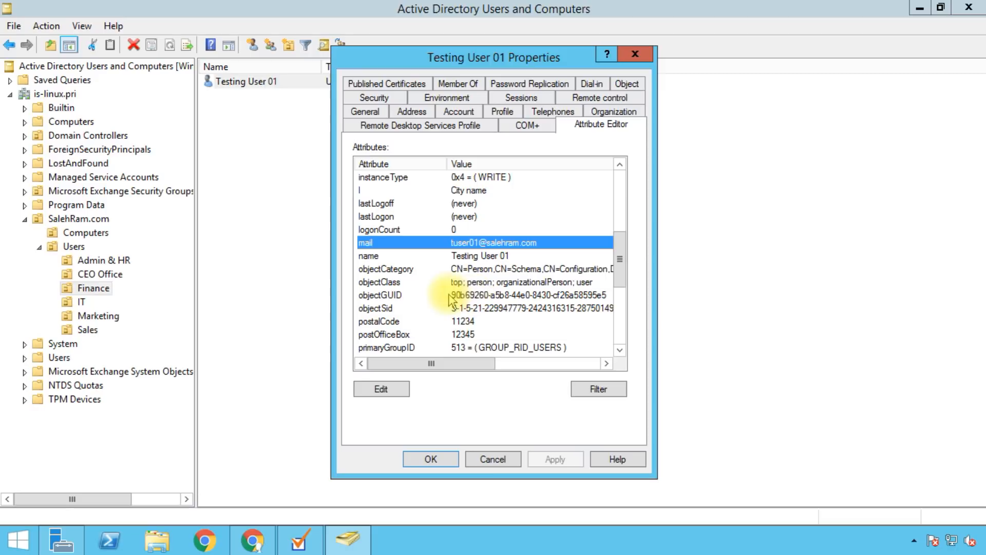
{"action": "left_click", "coordinate": [419, 296]}
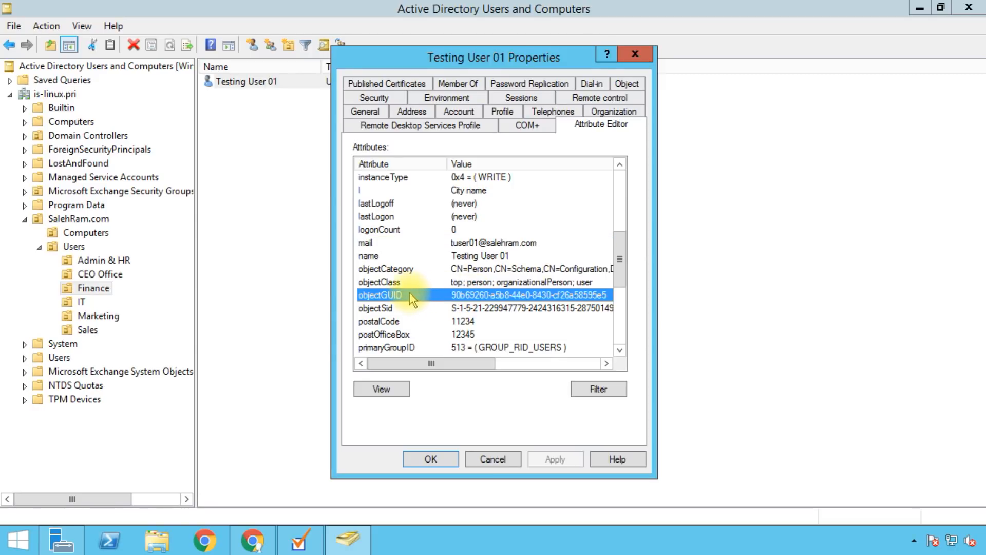
{"action": "left_click", "coordinate": [368, 243]}
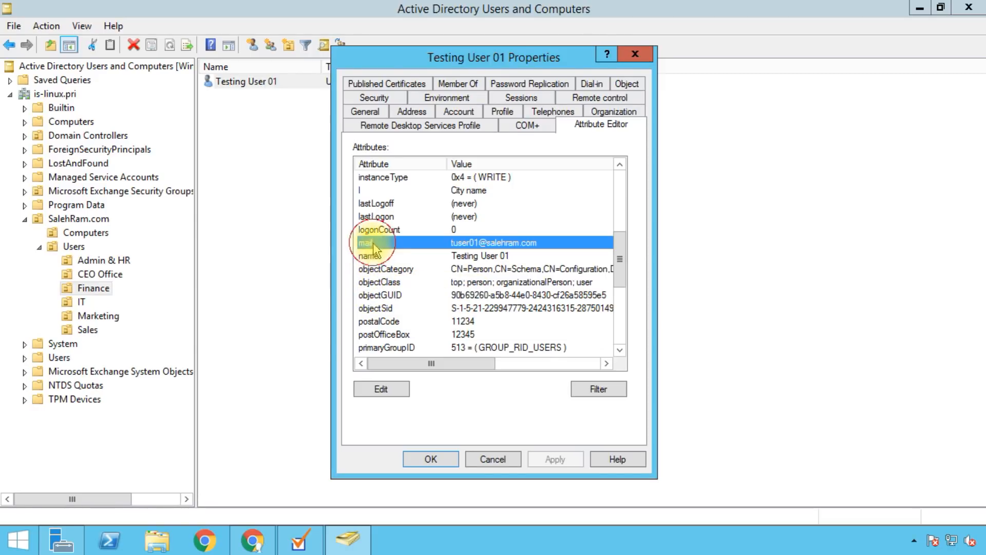
{"action": "left_click", "coordinate": [395, 295]}
{"action": "left_click_drag", "start_coordinate": [620, 262], "coordinate": [621, 283]}
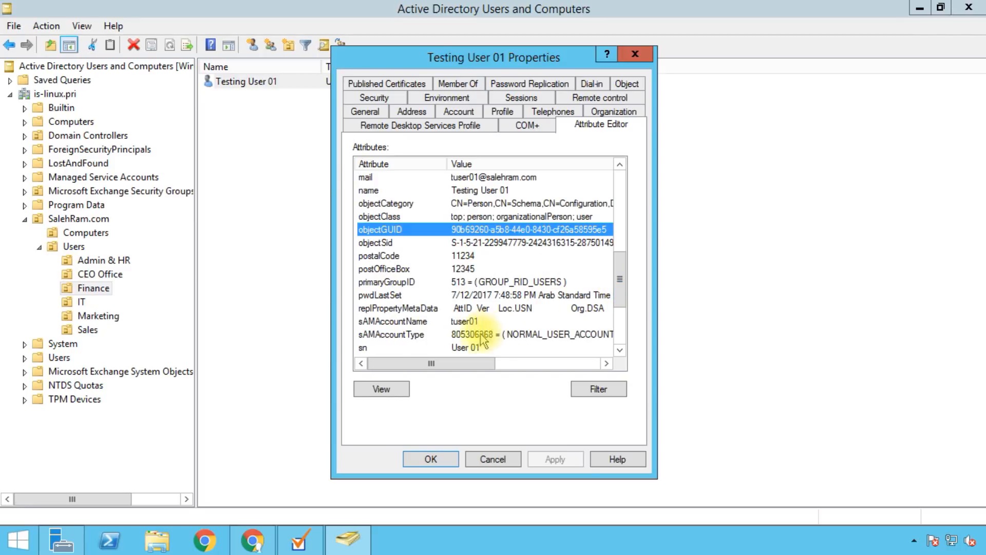
{"action": "left_click", "coordinate": [452, 348]}
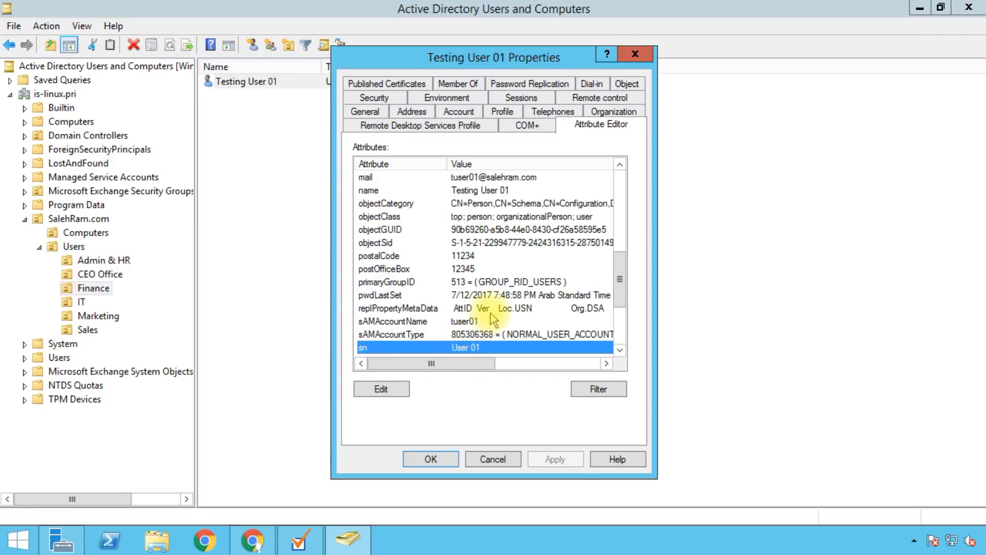
{"action": "left_click", "coordinate": [399, 256]}
{"action": "left_click", "coordinate": [400, 270]}
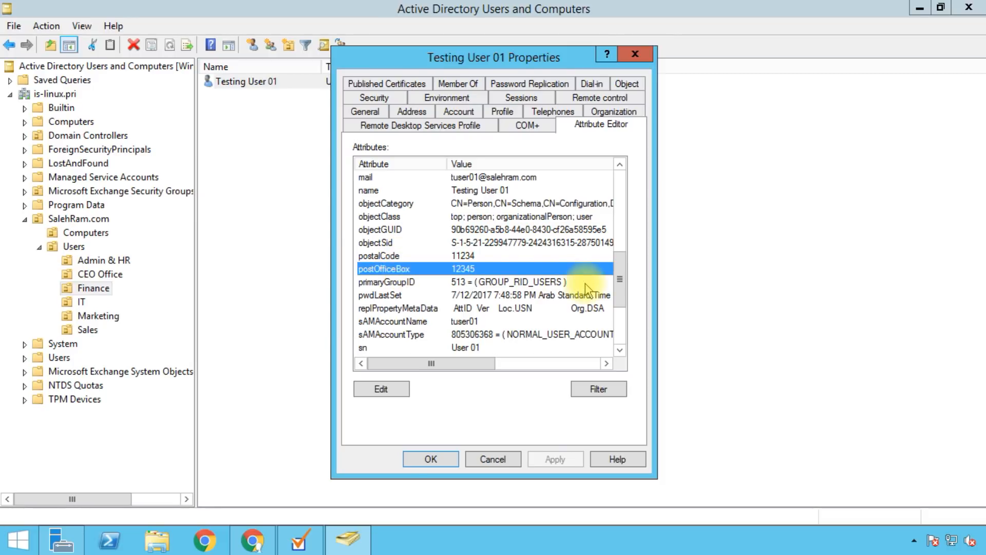
{"action": "left_click_drag", "start_coordinate": [622, 289], "coordinate": [622, 324]}
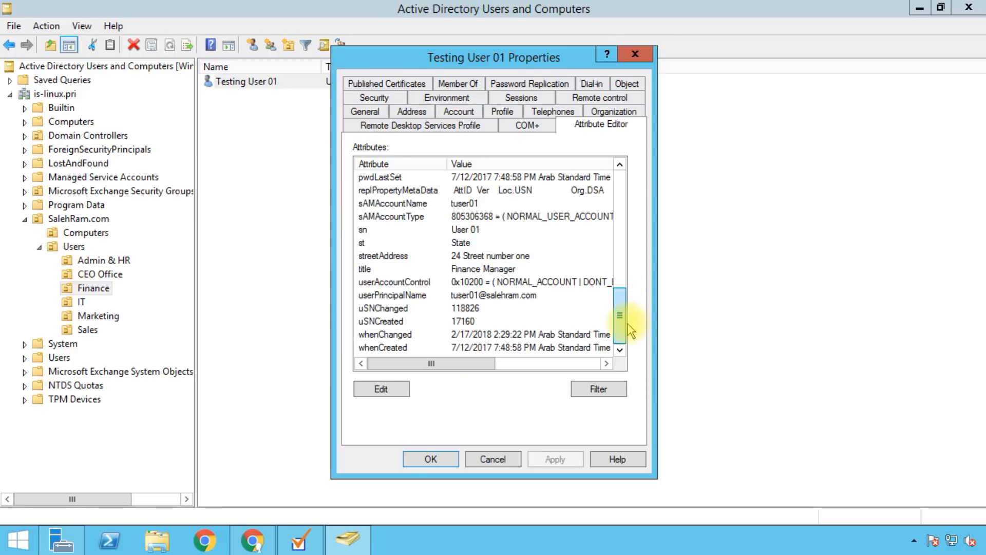
{"action": "left_click", "coordinate": [576, 391]}
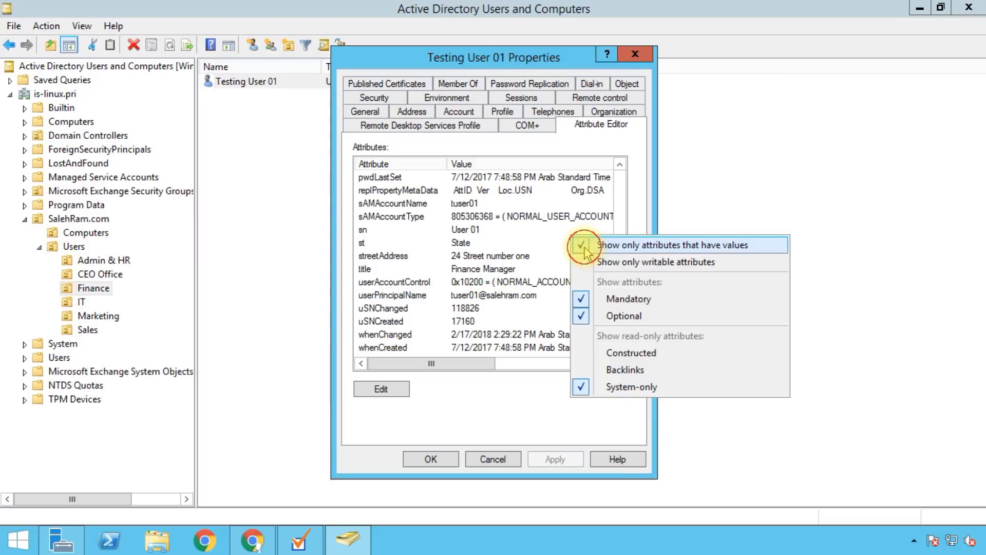
Step: Show all of Testing User 01's attributes, including empty ones, and browse through them
{"action": "left_click", "coordinate": [591, 245]}
{"action": "left_click", "coordinate": [398, 244]}
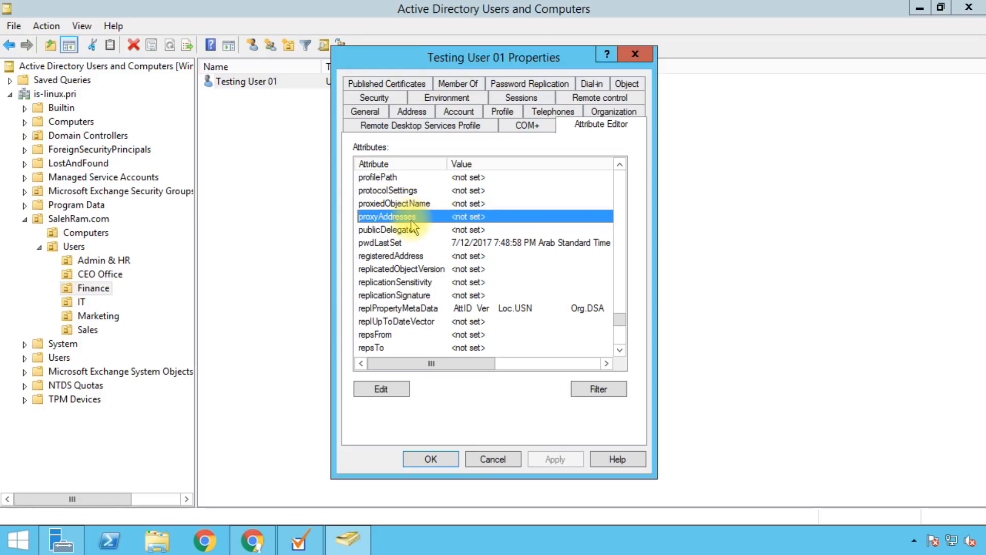
{"action": "left_click", "coordinate": [409, 281]}
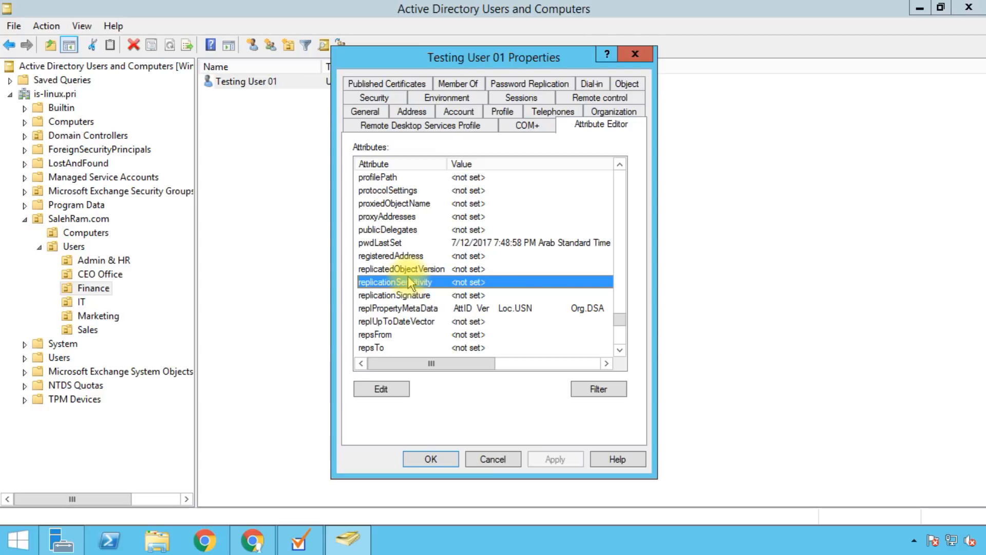
{"action": "type", "text": "userpas"}
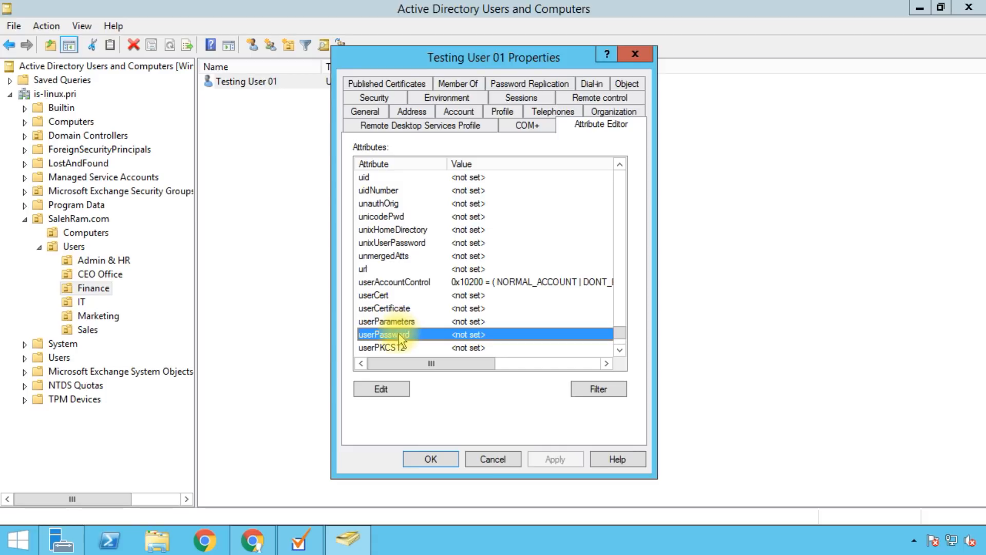
{"action": "scroll", "coordinate": [430, 331], "scroll_direction": "down", "scroll_amount": 2}
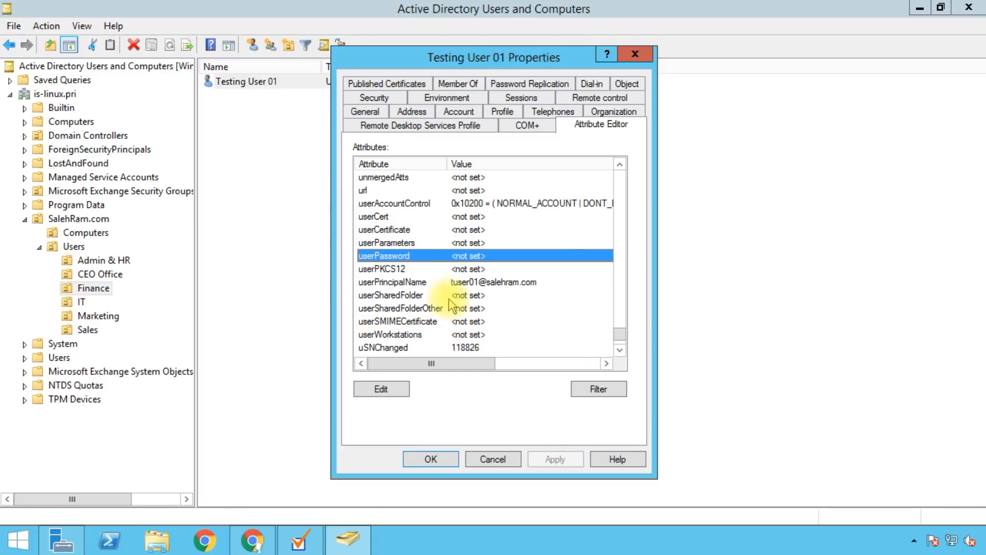
{"action": "scroll", "coordinate": [447, 288], "scroll_direction": "up", "scroll_amount": 12}
{"action": "scroll", "coordinate": [447, 280], "scroll_direction": "up", "scroll_amount": 11}
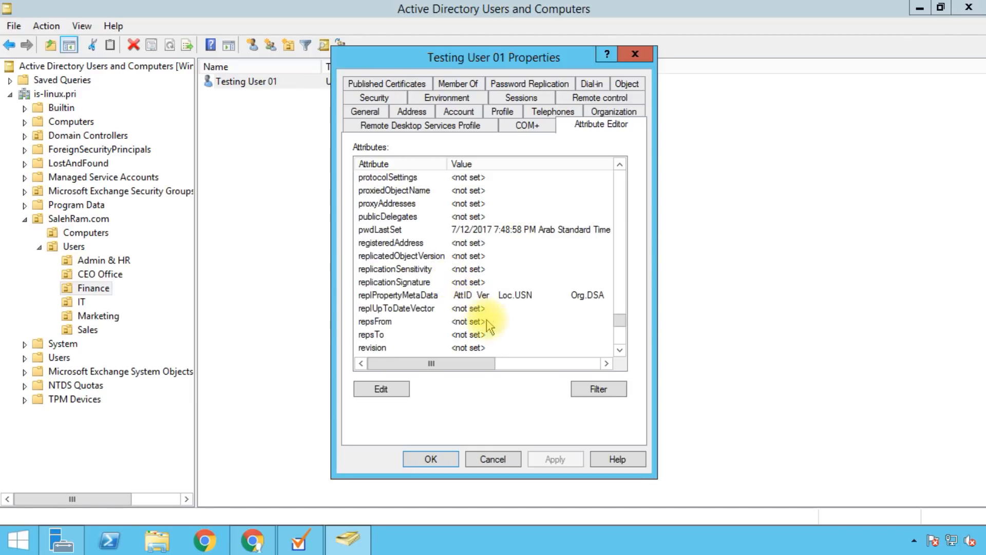
{"action": "scroll", "coordinate": [468, 278], "scroll_direction": "up", "scroll_amount": 4}
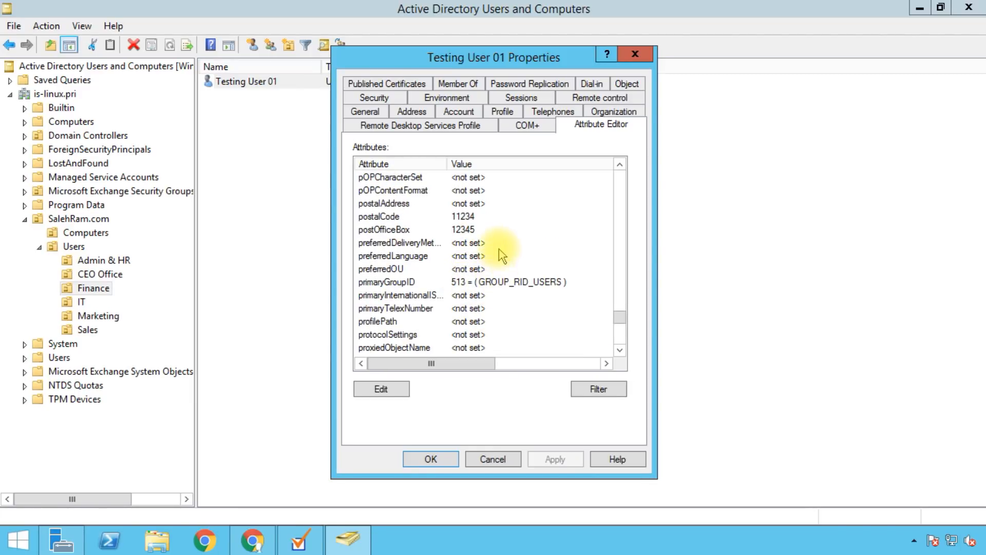
{"action": "left_click", "coordinate": [487, 218]}
{"action": "left_click", "coordinate": [453, 231]}
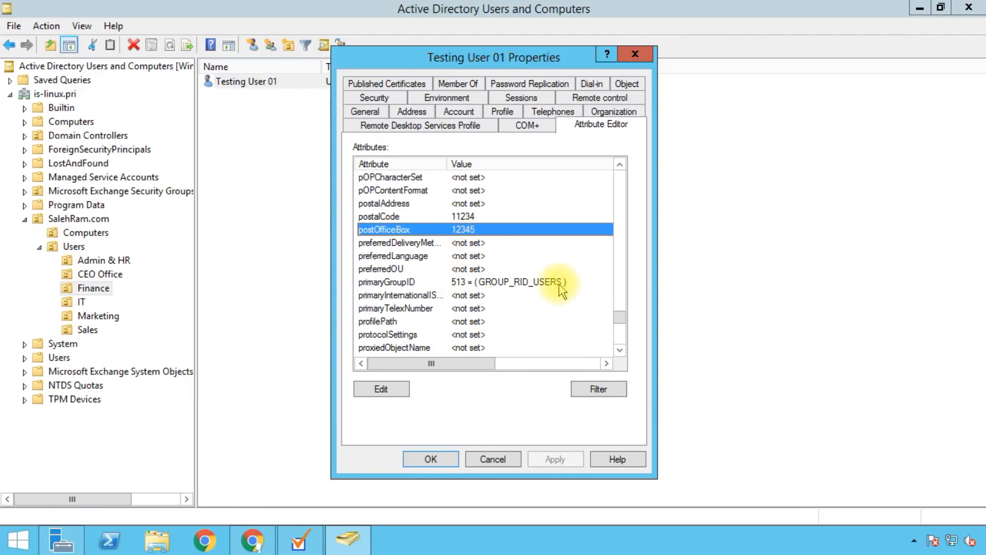
Step: Close Testing User 01's properties and bring up Google Domain Configuration in Directory Sync
{"action": "left_click", "coordinate": [493, 459]}
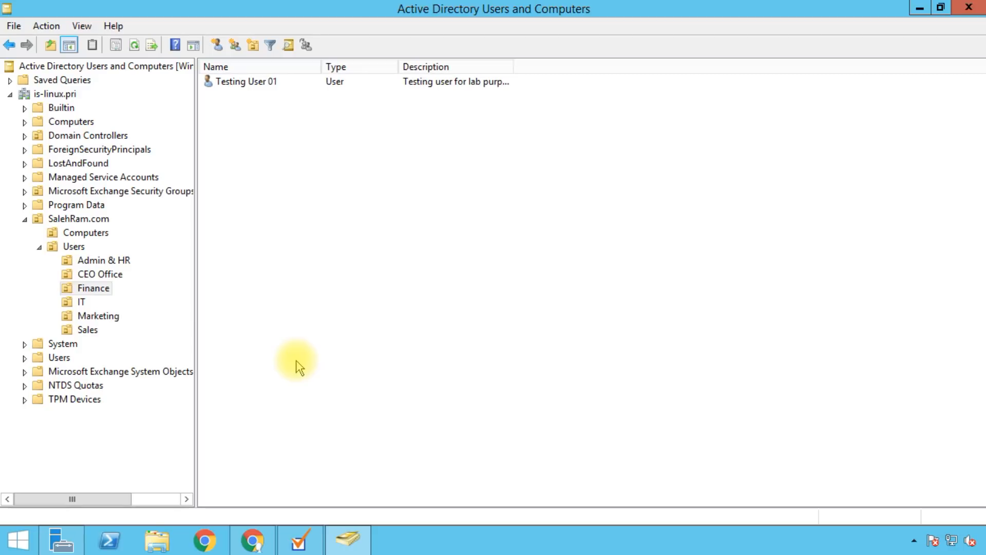
{"action": "left_click", "coordinate": [306, 536]}
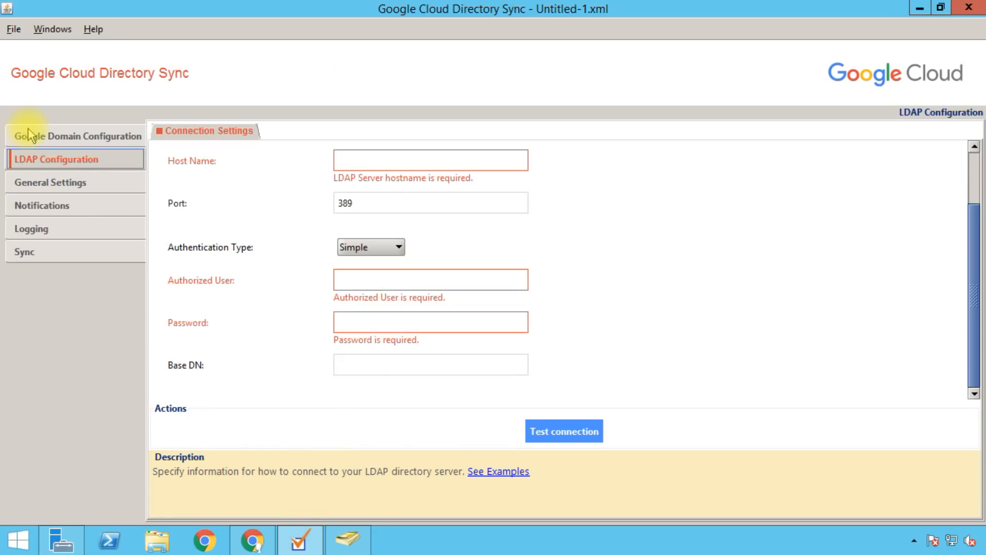
{"action": "left_click", "coordinate": [27, 137]}
Step: Look over the proxy settings, then go back to the domain connection settings
{"action": "mouse_move", "coordinate": [268, 173]}
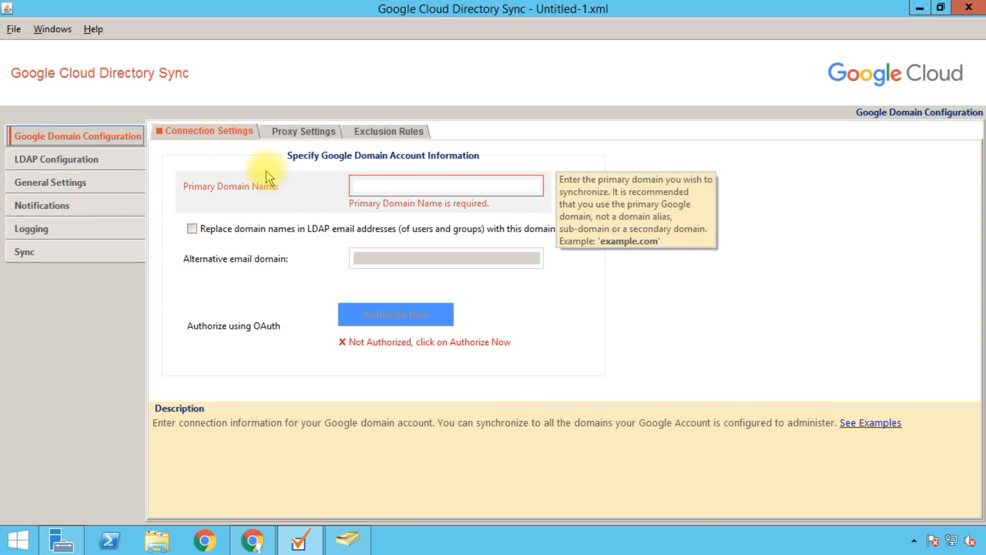
{"action": "mouse_move", "coordinate": [405, 184]}
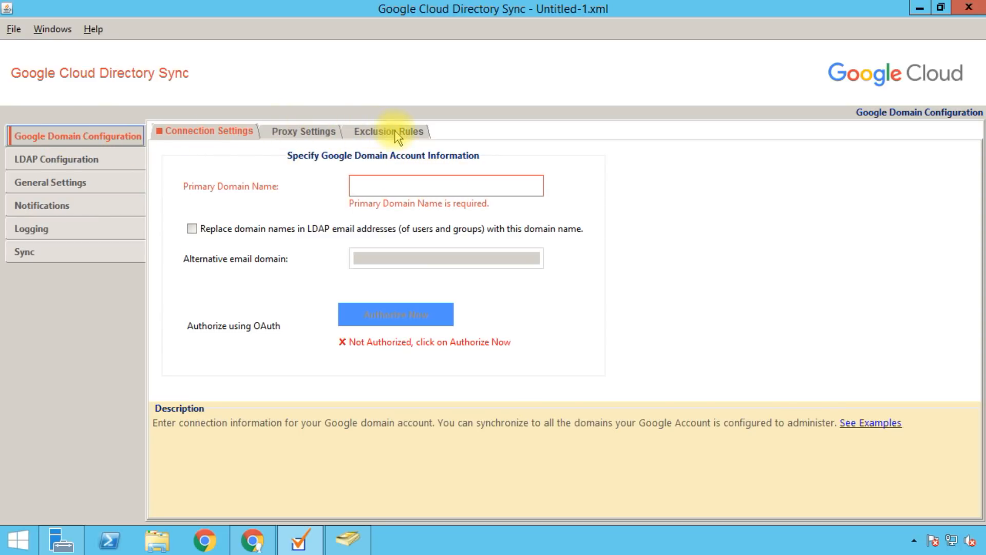
{"action": "left_click", "coordinate": [288, 133]}
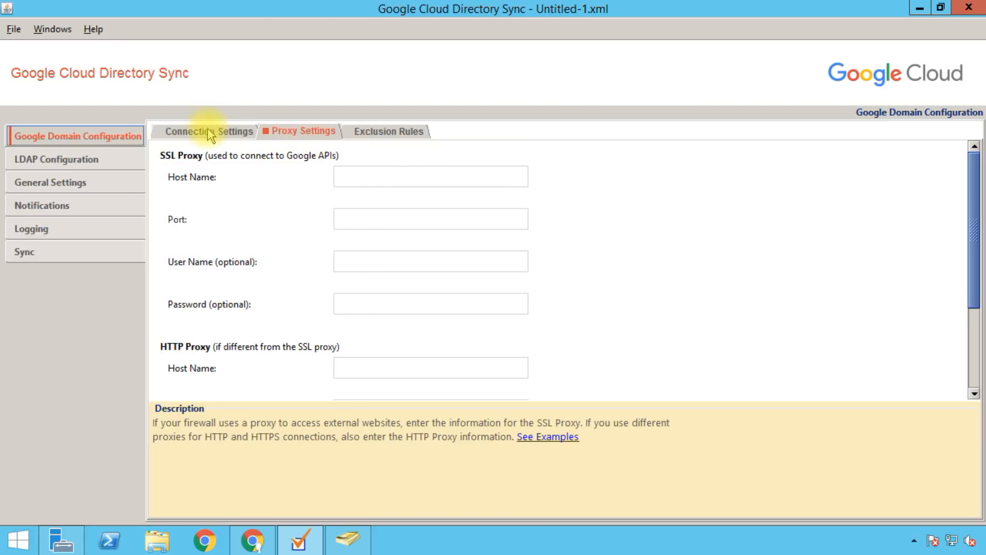
{"action": "left_click", "coordinate": [220, 138]}
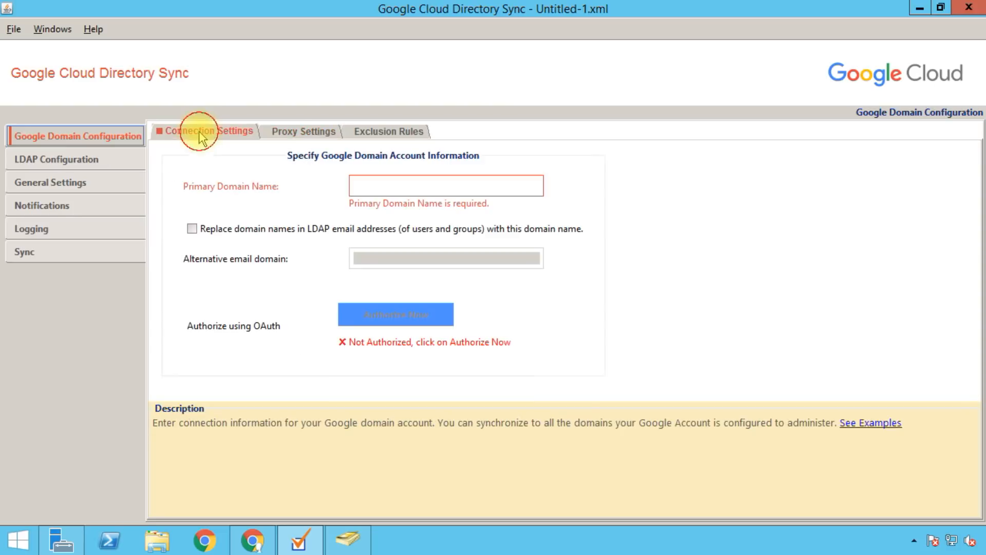
Step: Enter primary domain name salesfram.com and start authorizing the Google domain account
{"action": "left_click", "coordinate": [358, 184]}
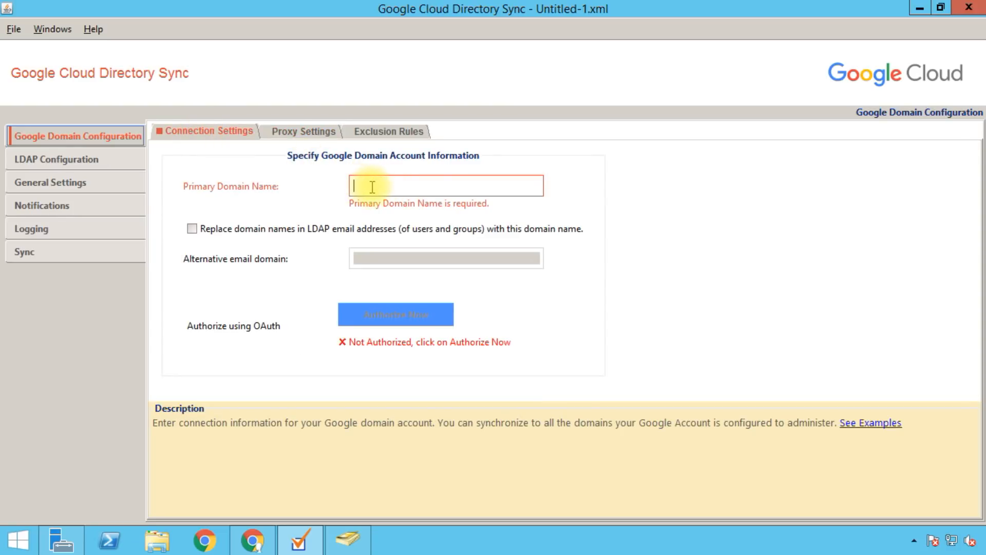
{"action": "type", "text": "salesfram.co"}
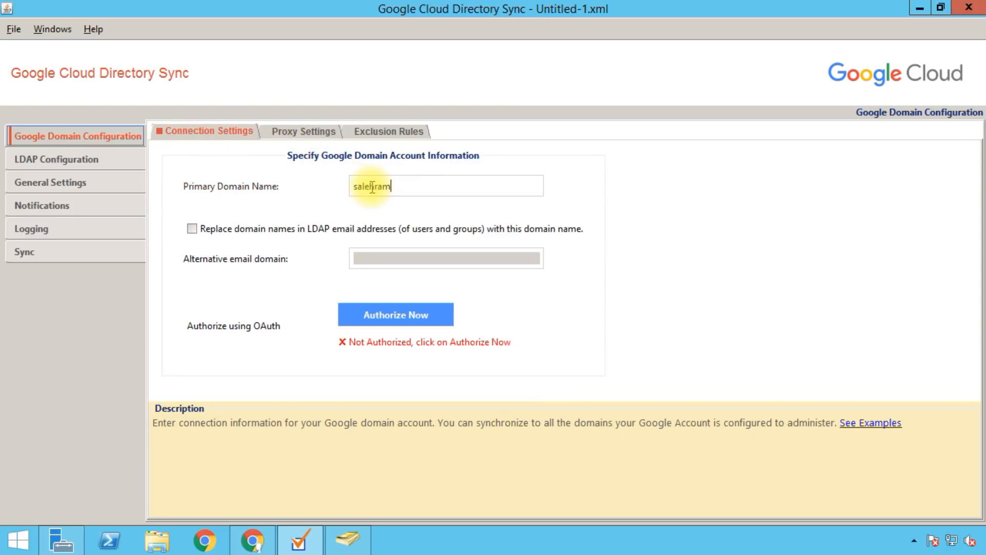
{"action": "type", "text": "m"}
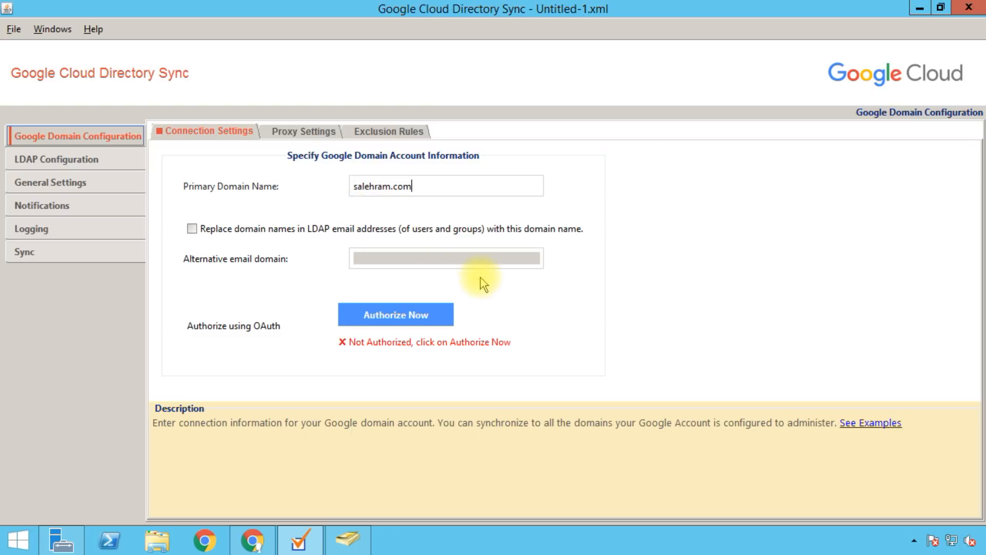
{"action": "left_click", "coordinate": [359, 316]}
{"action": "left_click_drag", "start_coordinate": [407, 192], "coordinate": [327, 72]}
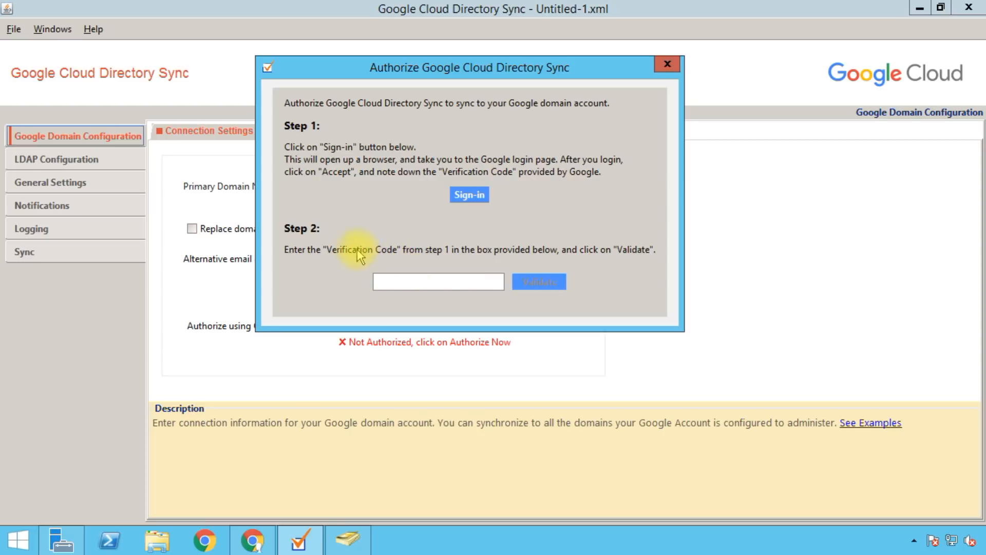
Step: Focus the verification code box and launch Google sign-in in the browser
{"action": "left_click", "coordinate": [377, 281]}
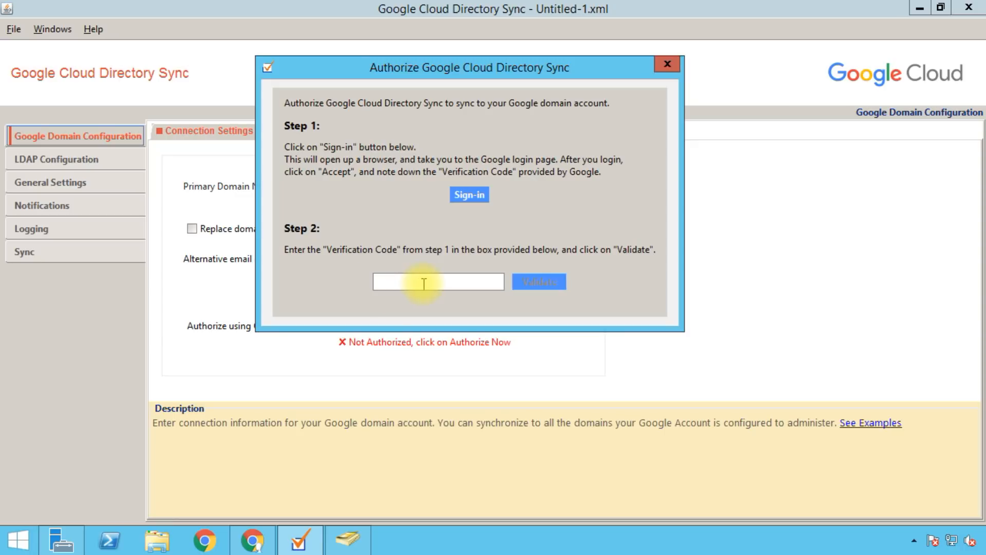
{"action": "left_click", "coordinate": [465, 196]}
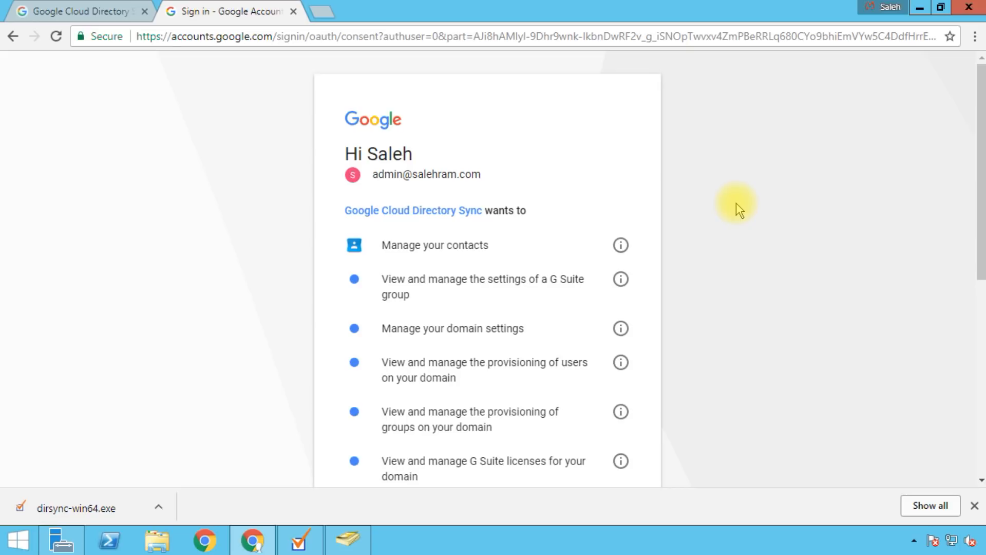
Step: Review the requested permissions and allow Directory Sync access to the domain
{"action": "scroll", "coordinate": [736, 202], "scroll_direction": "down", "scroll_amount": 3}
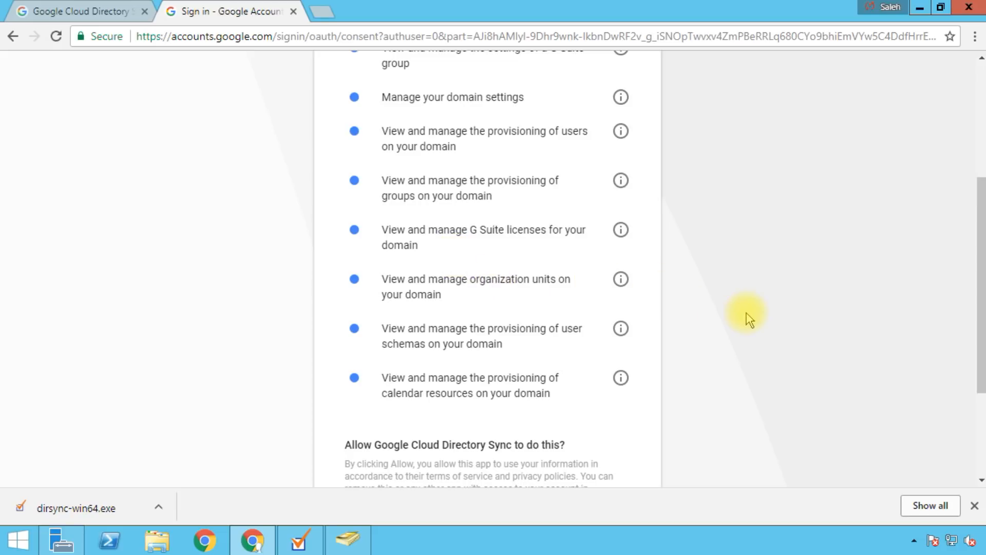
{"action": "scroll", "coordinate": [745, 298], "scroll_direction": "up", "scroll_amount": 3}
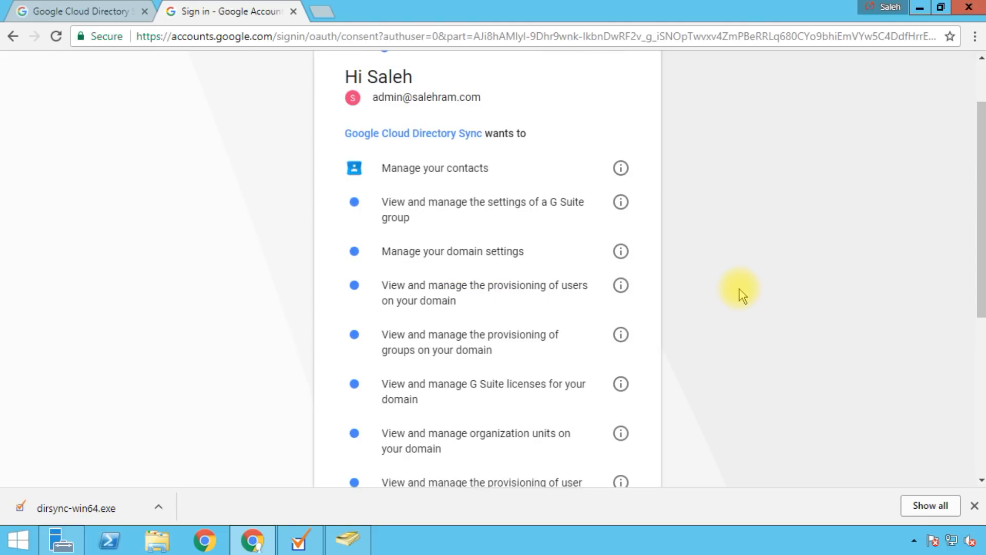
{"action": "scroll", "coordinate": [739, 289], "scroll_direction": "down", "scroll_amount": 5}
{"action": "scroll", "coordinate": [667, 359], "scroll_direction": "down", "scroll_amount": 2}
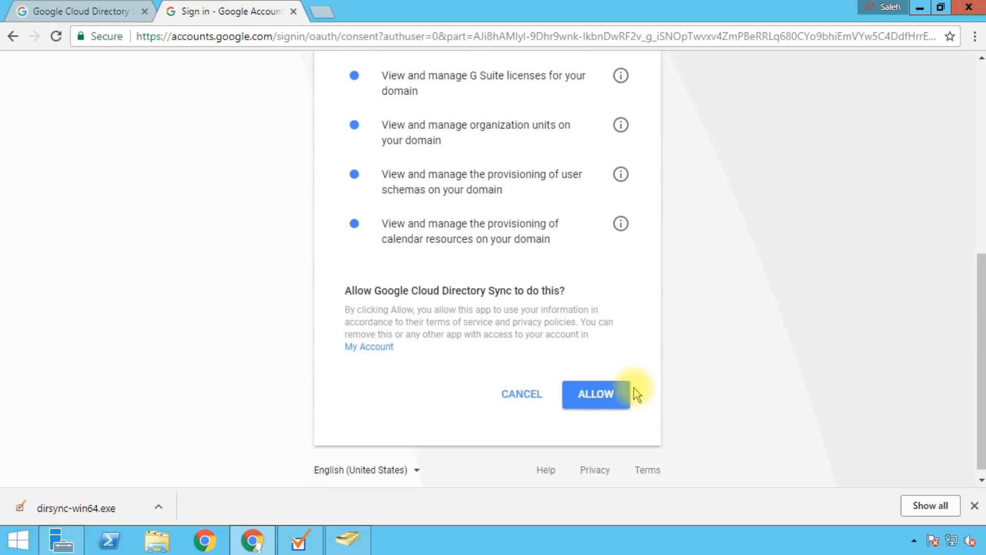
{"action": "left_click", "coordinate": [570, 397]}
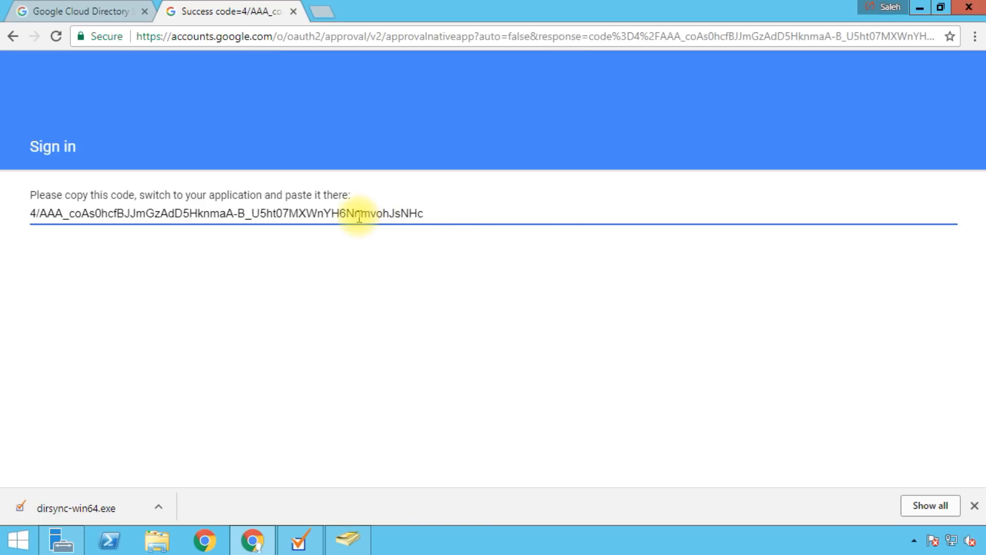
Step: Copy the returned verification code and go back to Directory Sync
{"action": "left_click", "coordinate": [360, 216]}
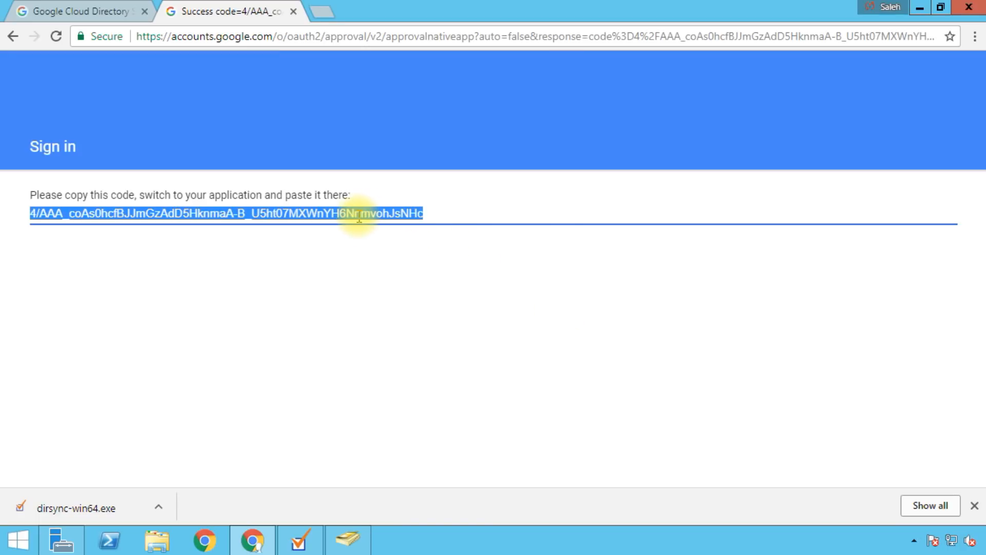
{"action": "right_click", "coordinate": [360, 216]}
{"action": "left_click", "coordinate": [393, 228]}
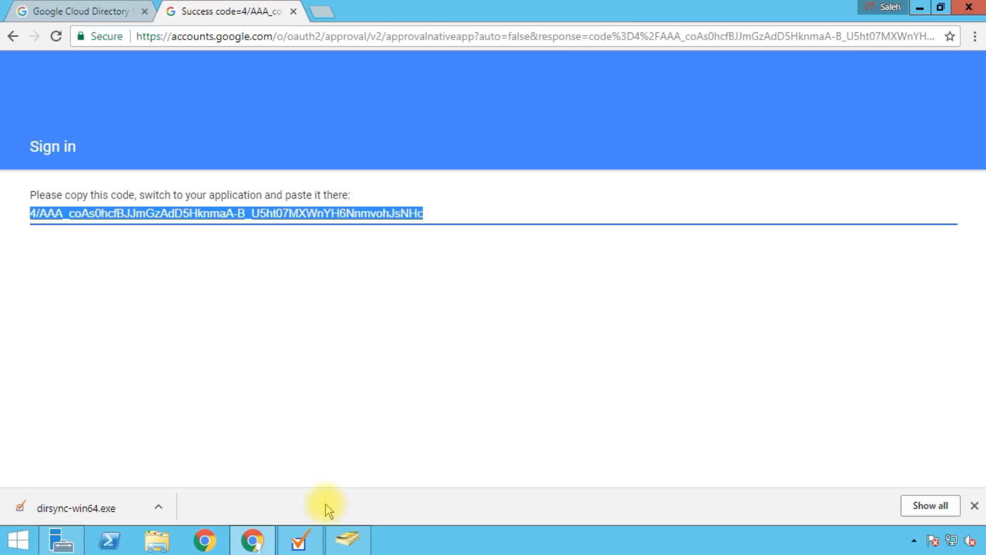
{"action": "left_click", "coordinate": [301, 539]}
Step: Paste the verification code, validate it, and close the successful results
{"action": "left_click", "coordinate": [402, 282]}
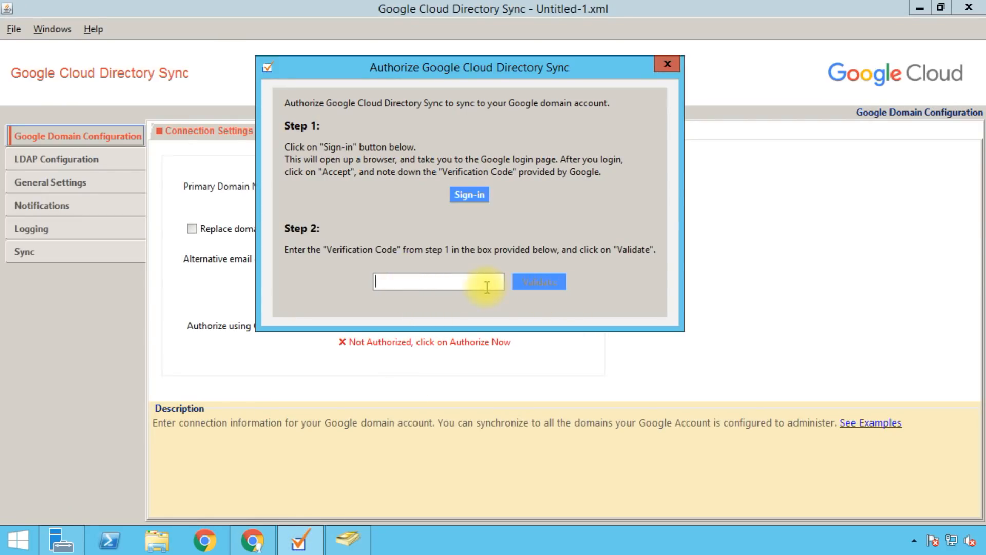
{"action": "key", "text": "ctrl+v"}
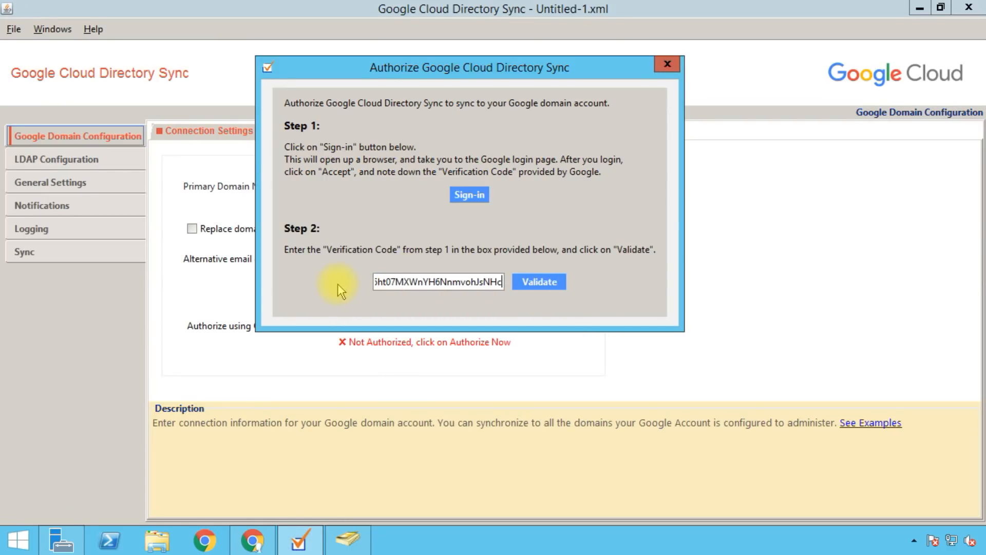
{"action": "left_click", "coordinate": [532, 282]}
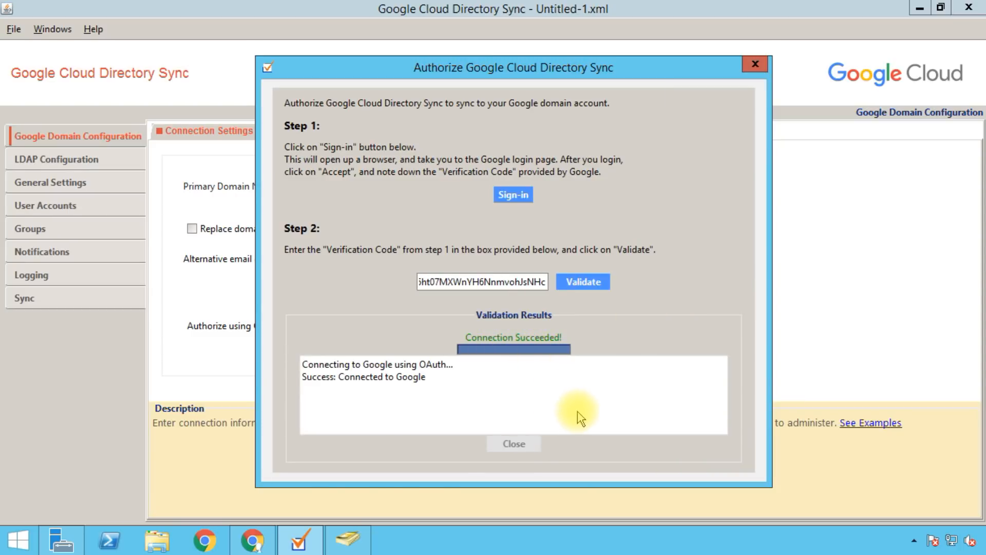
{"action": "left_click", "coordinate": [514, 444]}
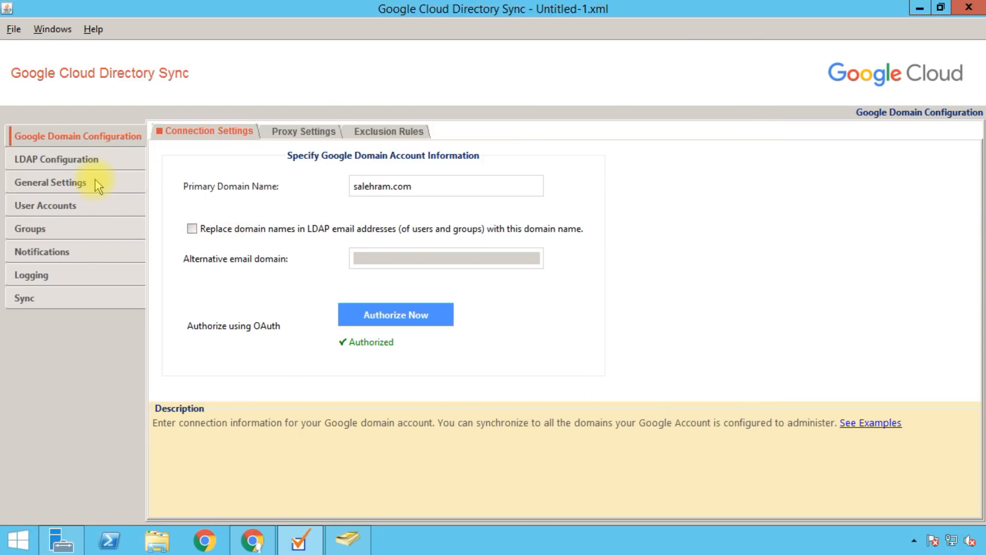
Step: Show the Google domain's Exclusion Rules, which currently list no rules
{"action": "left_click", "coordinate": [353, 134]}
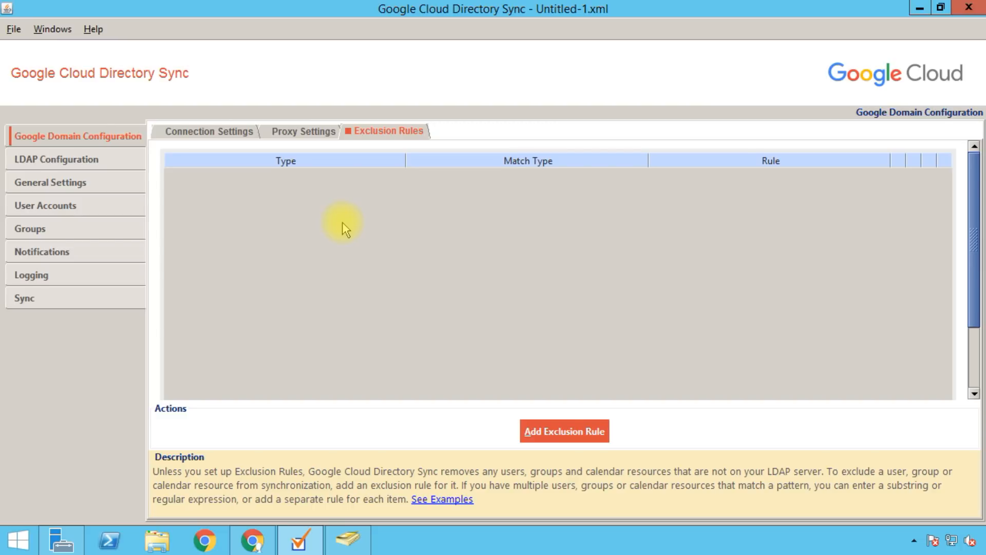
Step: Start a new exclusion rule with User Email Address as the rule type
{"action": "left_click", "coordinate": [557, 440]}
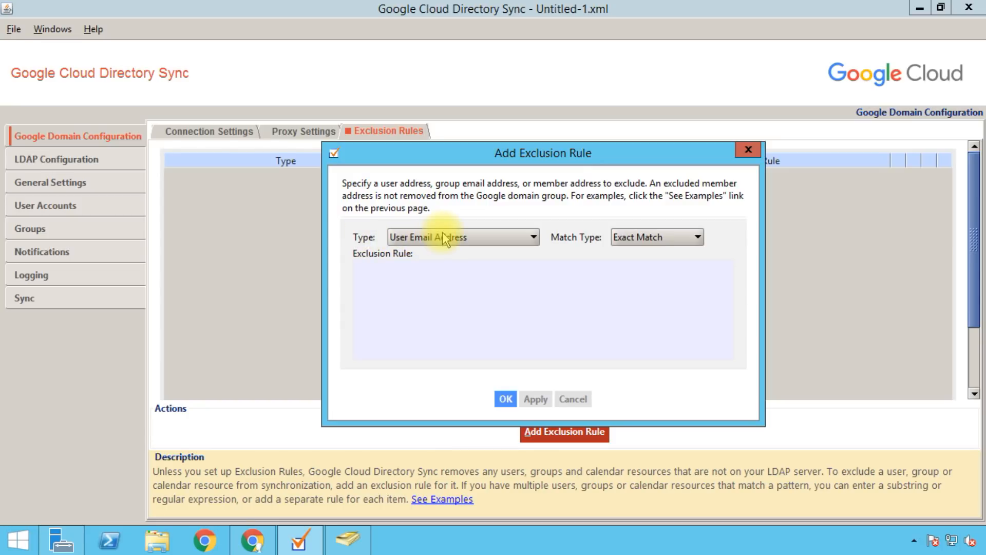
{"action": "left_click", "coordinate": [484, 239]}
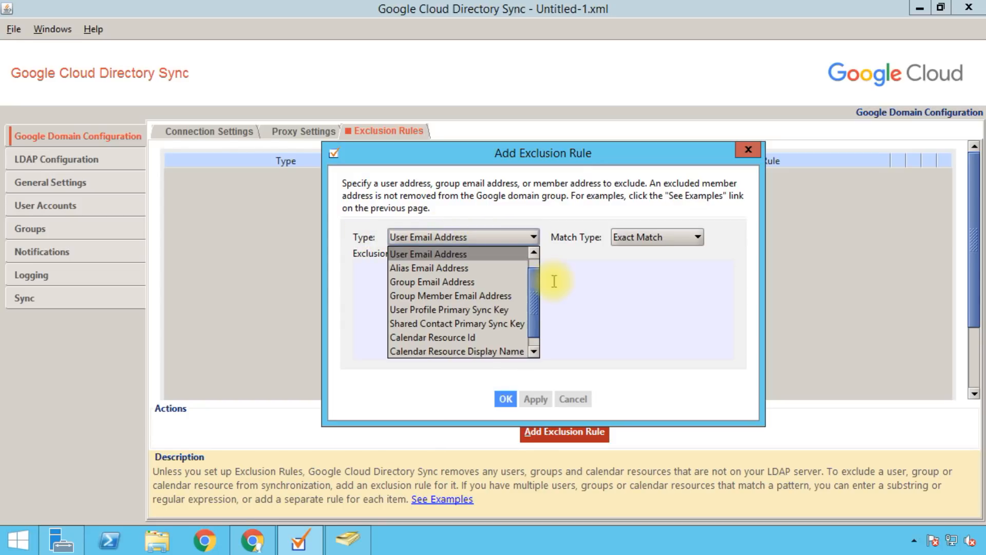
{"action": "scroll", "coordinate": [537, 272], "scroll_direction": "up", "scroll_amount": 1}
{"action": "mouse_move", "coordinate": [536, 283]}
{"action": "left_mouse_down"}
{"action": "mouse_move", "coordinate": [536, 298]}
{"action": "mouse_move", "coordinate": [537, 266]}
{"action": "left_mouse_up"}
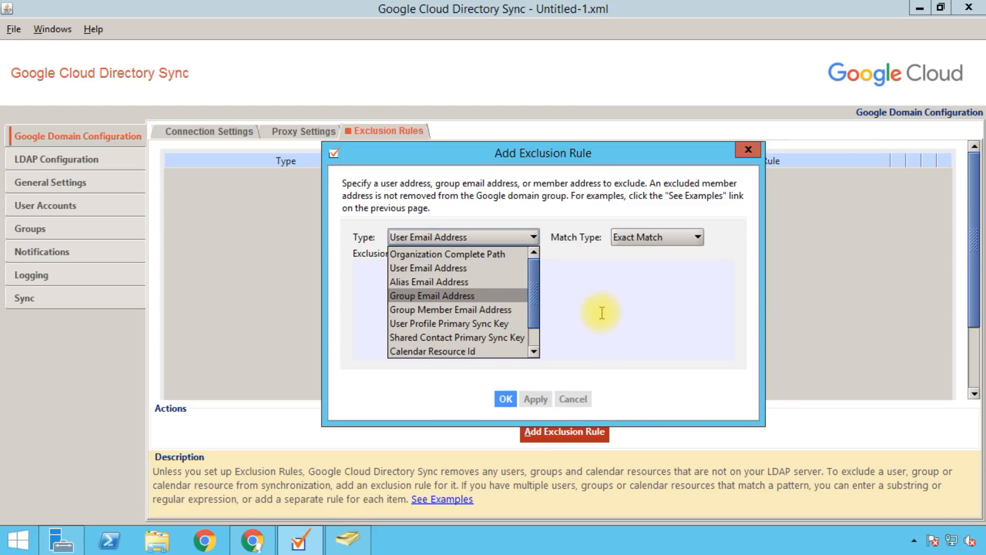
{"action": "left_click", "coordinate": [429, 270]}
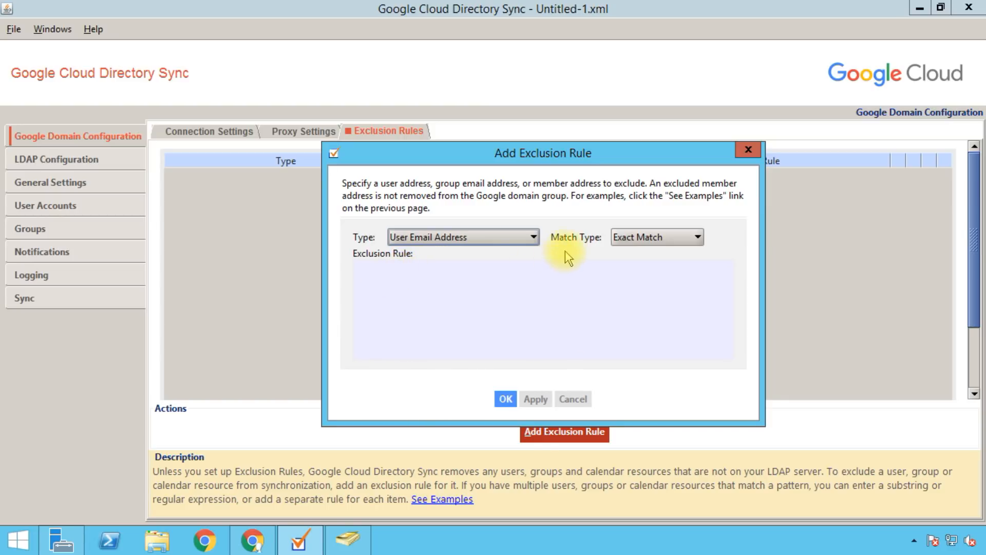
{"action": "left_click", "coordinate": [645, 239]}
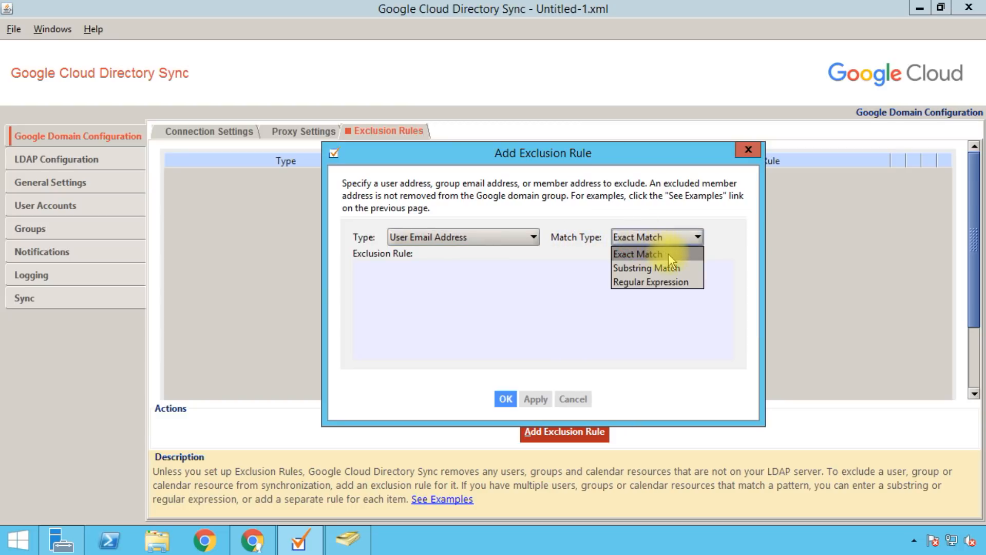
{"action": "left_click", "coordinate": [392, 310]}
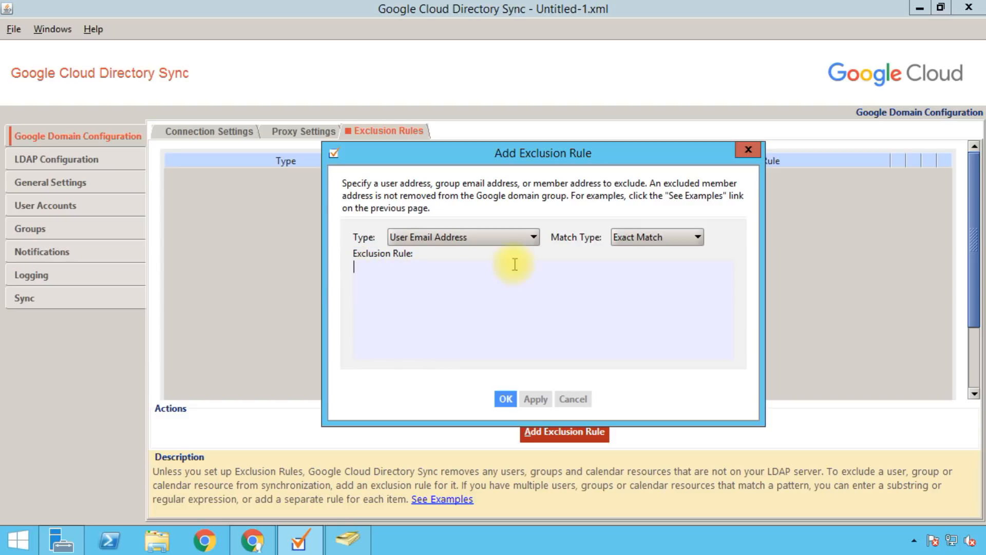
Step: Set Exact Match for the secretary's e-mail address, save the rule, and return to Connection Settings
{"action": "left_click", "coordinate": [647, 240]}
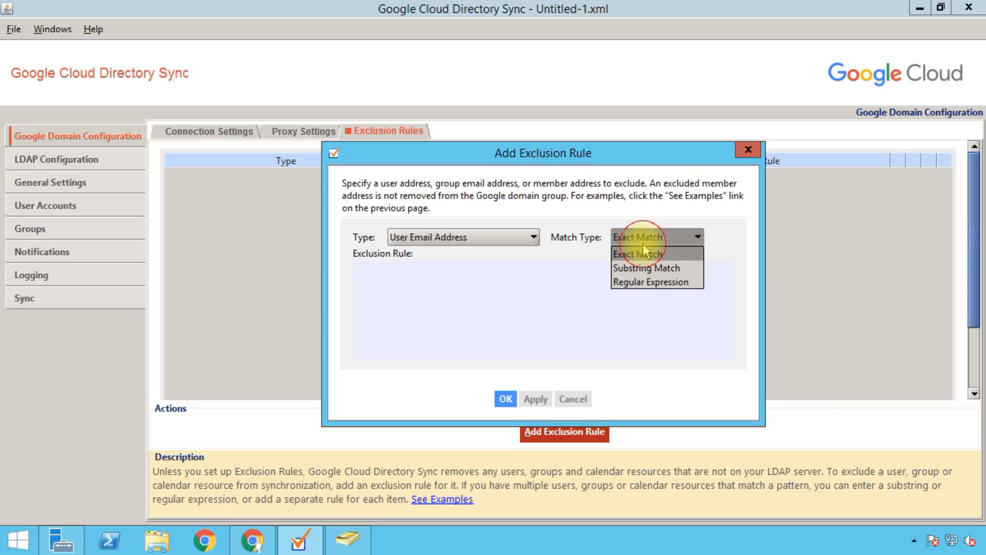
{"action": "left_click", "coordinate": [667, 268]}
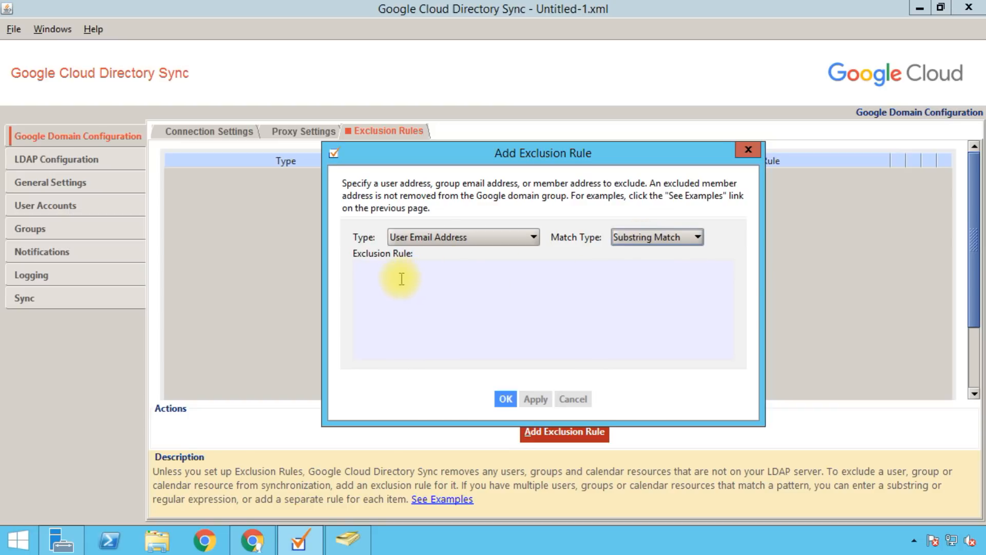
{"action": "left_click", "coordinate": [425, 278]}
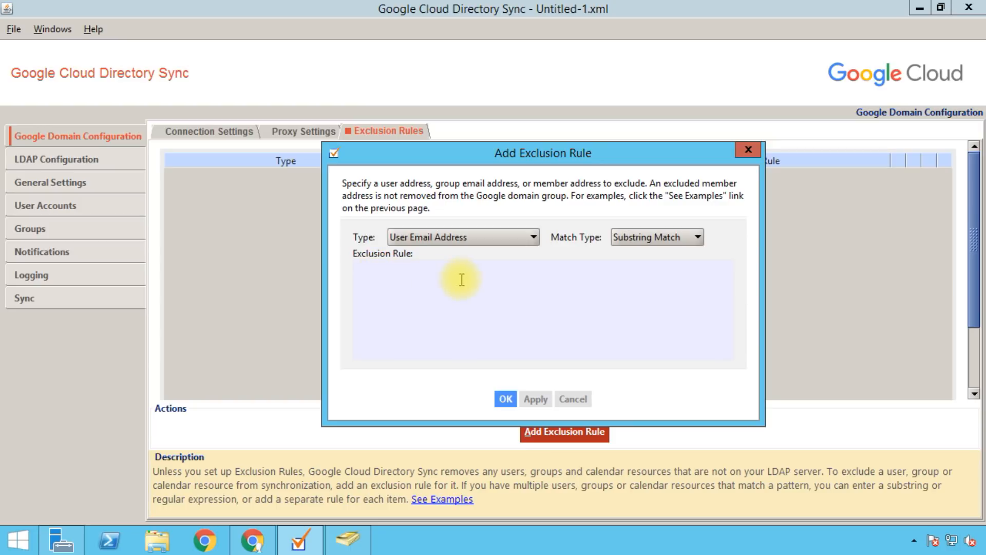
{"action": "left_click", "coordinate": [648, 238]}
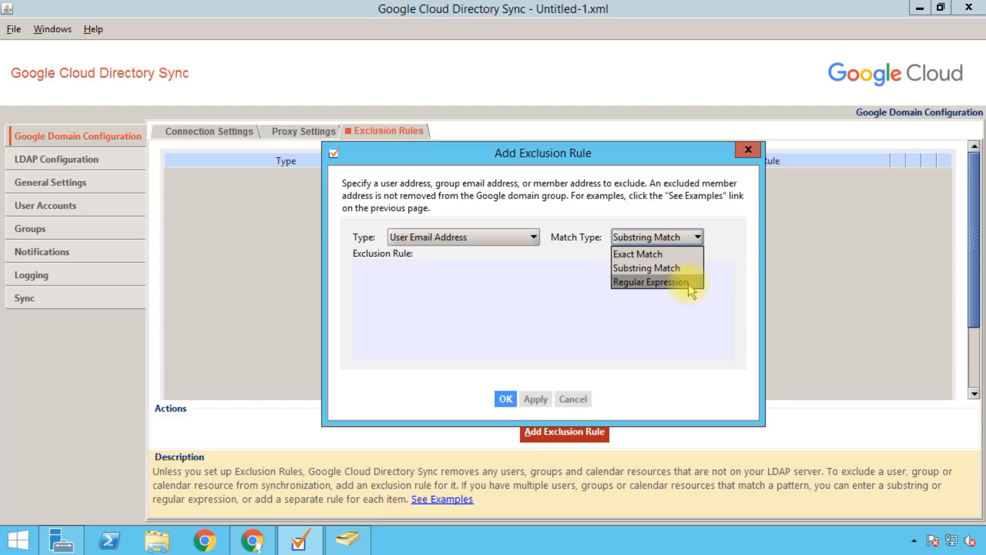
{"action": "left_click", "coordinate": [673, 255]}
{"action": "left_click", "coordinate": [478, 288]}
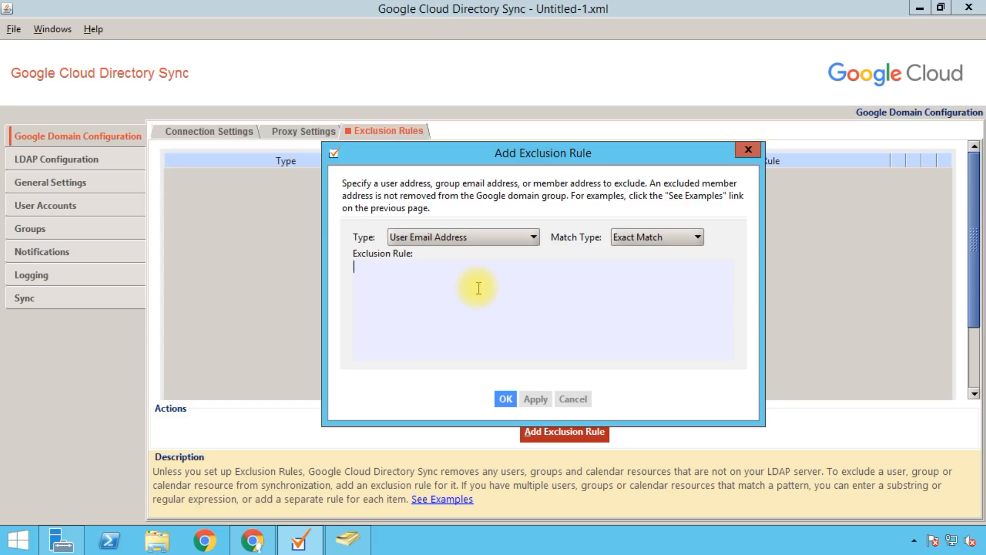
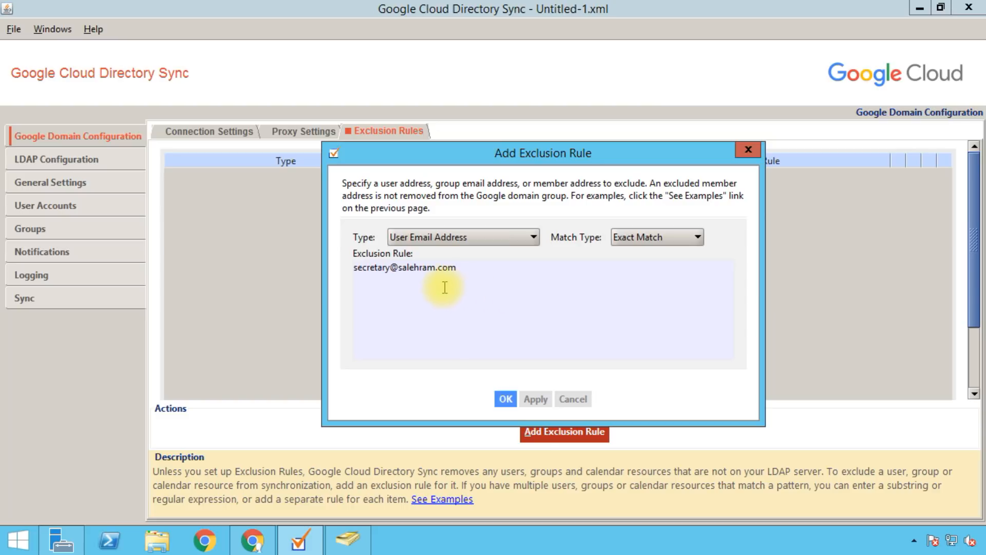
{"action": "left_click", "coordinate": [506, 398]}
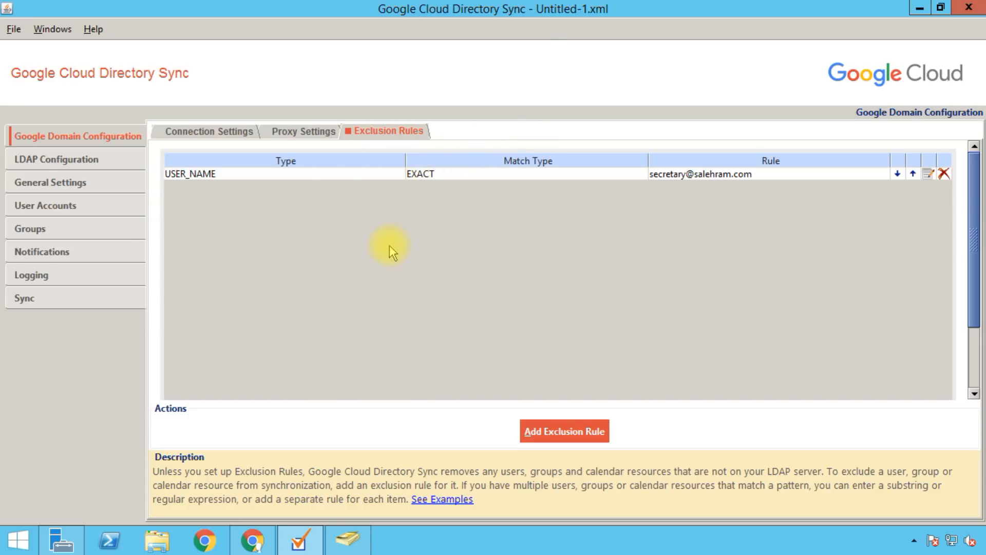
{"action": "left_click", "coordinate": [165, 131]}
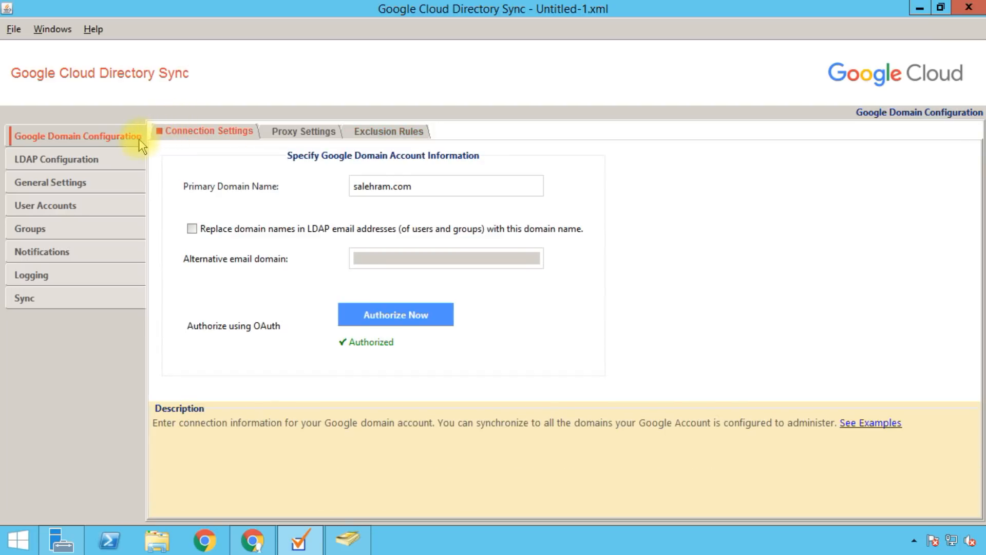
Step: Choose MS Active Directory as LDAP server type with a Standard LDAP connection
{"action": "left_click", "coordinate": [120, 163]}
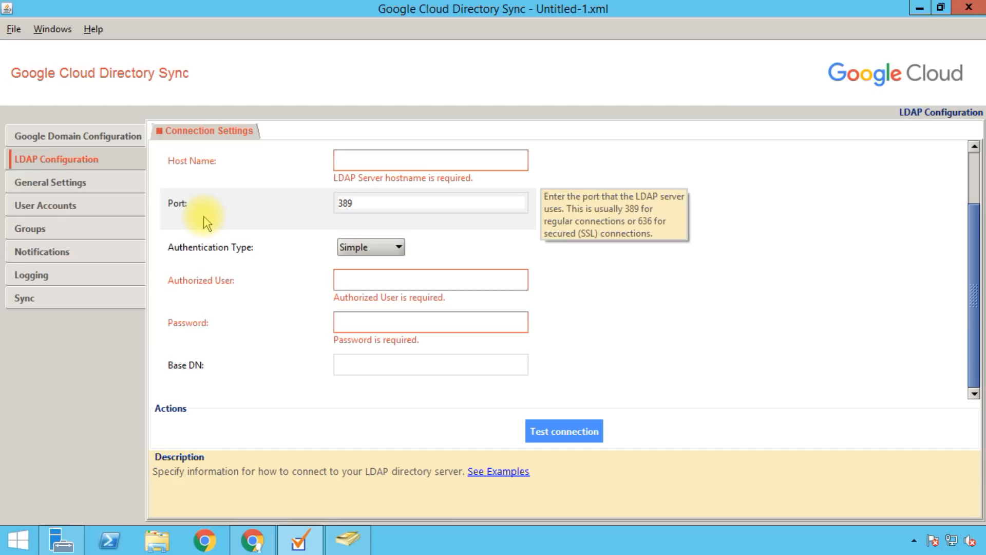
{"action": "left_click_drag", "start_coordinate": [974, 255], "coordinate": [965, 168]}
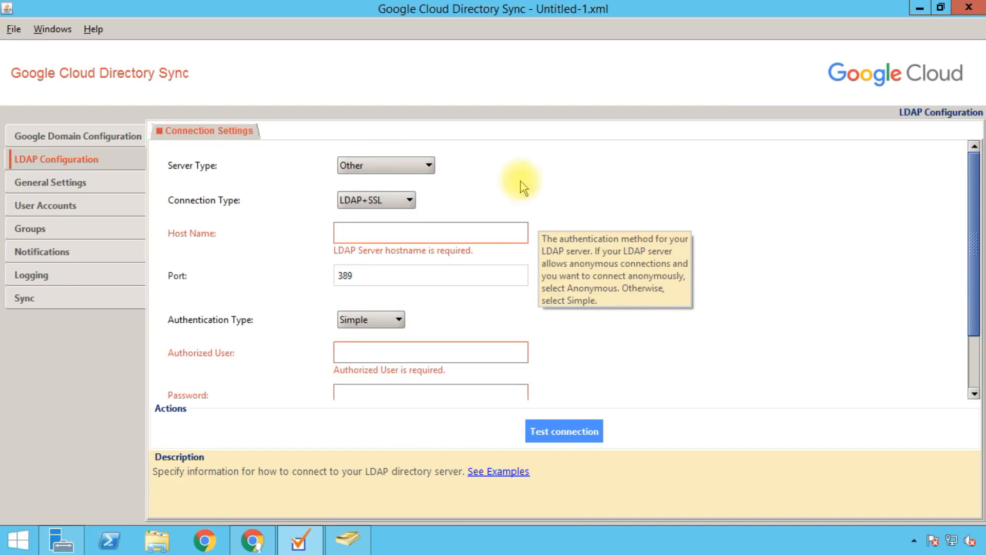
{"action": "left_click", "coordinate": [417, 165]}
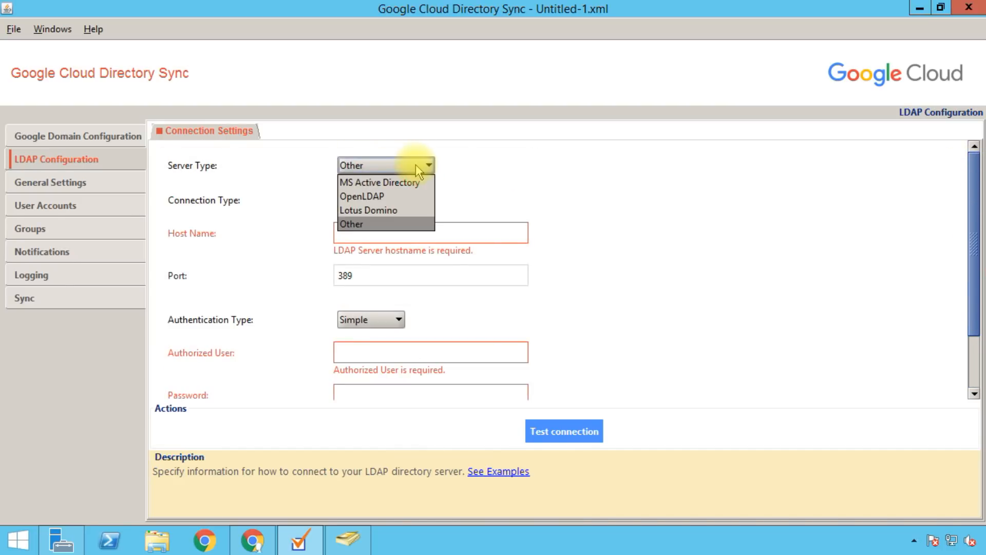
{"action": "left_click", "coordinate": [407, 183]}
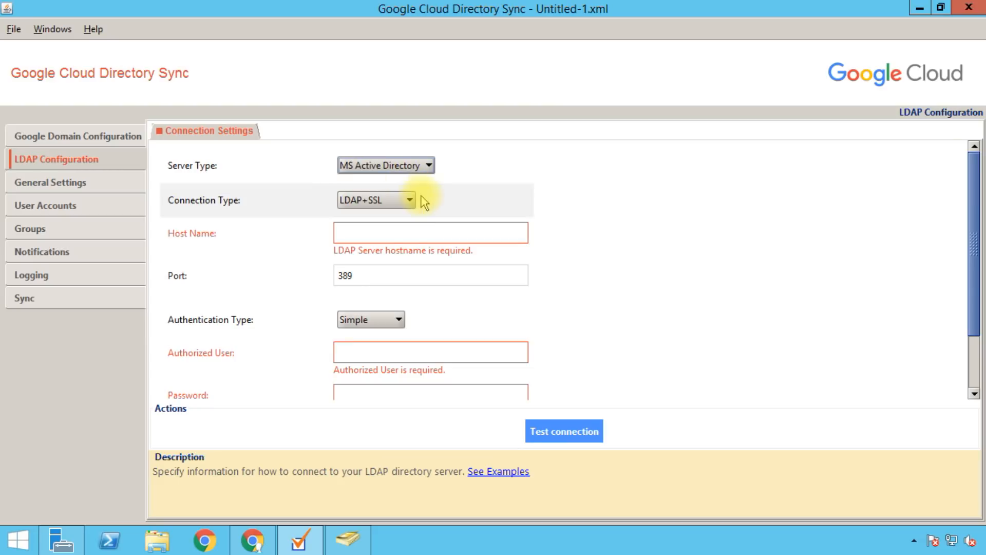
{"action": "left_click", "coordinate": [382, 199]}
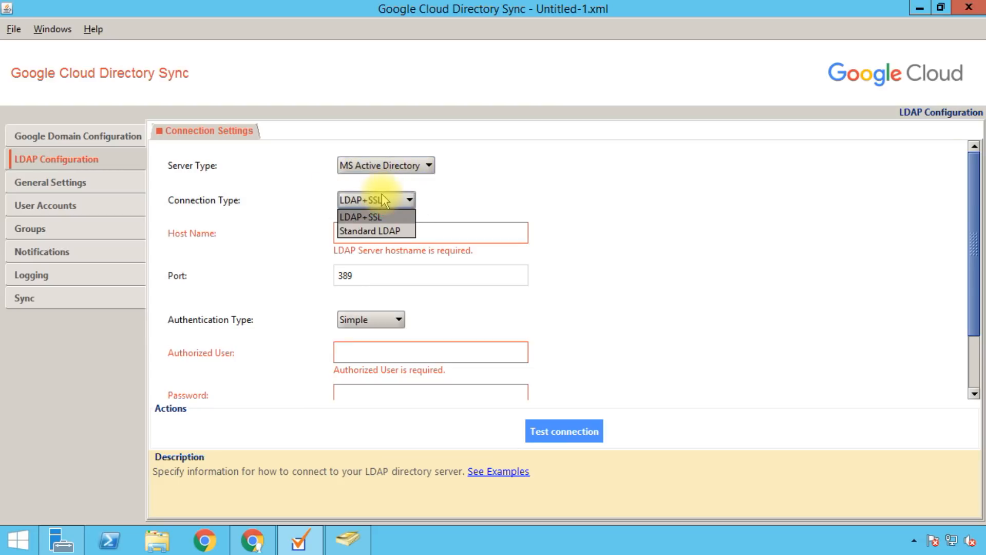
{"action": "left_click", "coordinate": [385, 231]}
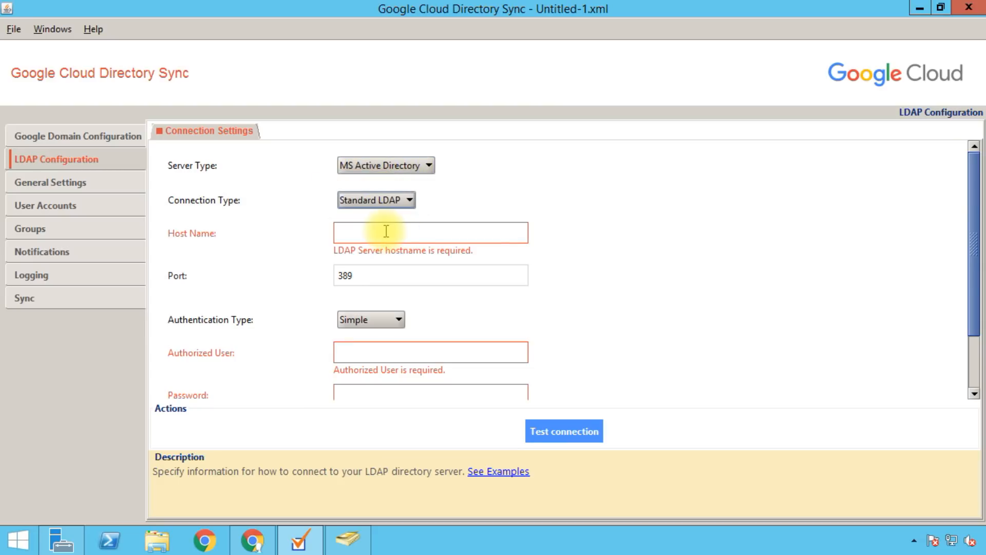
{"action": "left_click", "coordinate": [384, 231]}
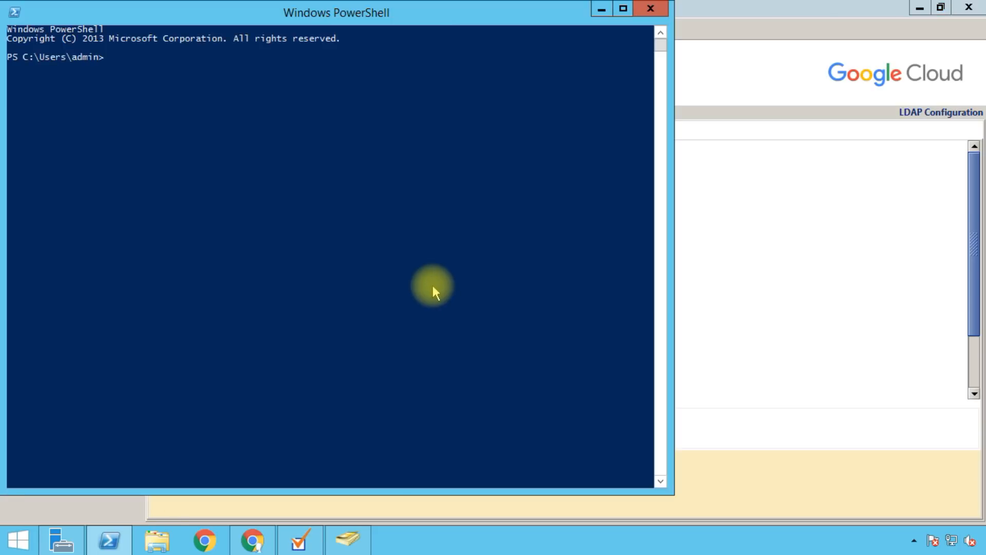
Step: Run hostname in PowerShell and copy the returned name Win2k12R2
{"action": "type", "text": "hostname"}
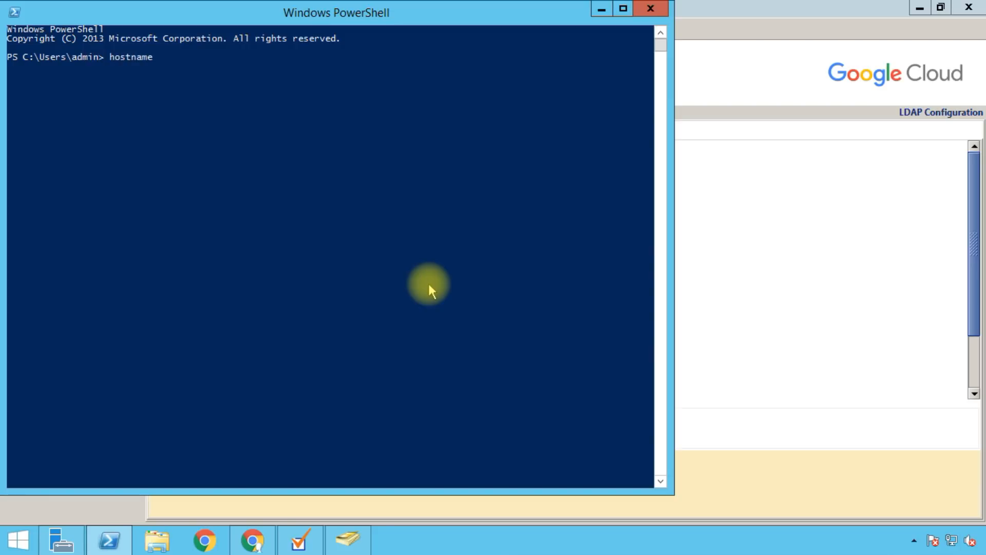
{"action": "key", "text": "Return"}
{"action": "left_click_drag", "start_coordinate": [53, 67], "coordinate": [9, 64]}
{"action": "right_click", "coordinate": [20, 64]}
{"action": "left_click", "coordinate": [602, 9]}
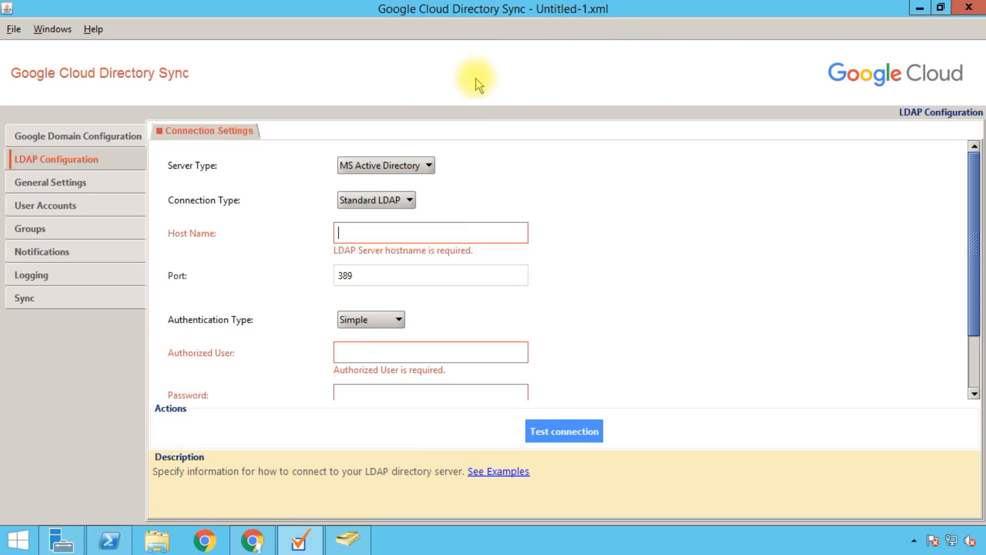
Step: Paste Win2k12R2 as the LDAP host name and keep port 389
{"action": "left_click", "coordinate": [399, 232]}
{"action": "type", "text": "Win2k12R2"}
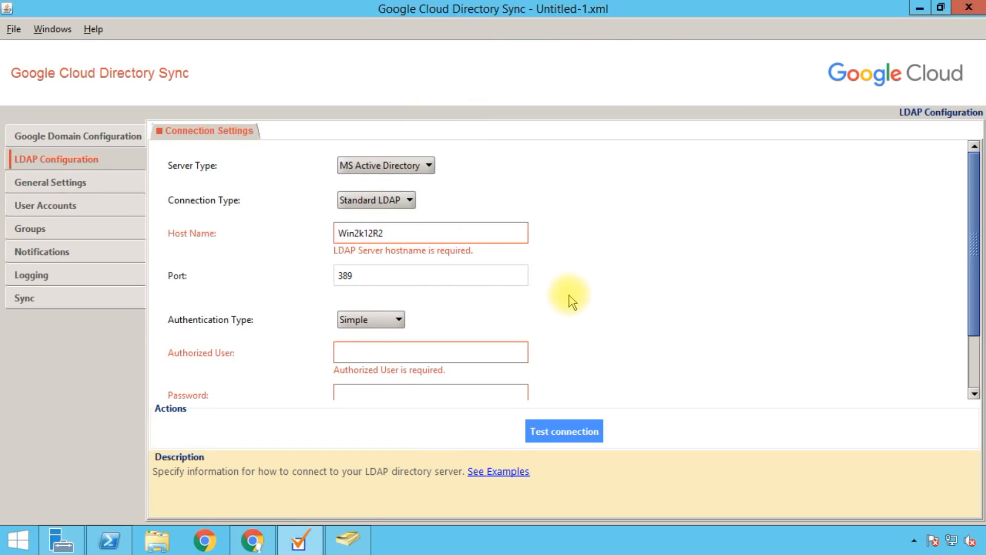
{"action": "left_click", "coordinate": [431, 272]}
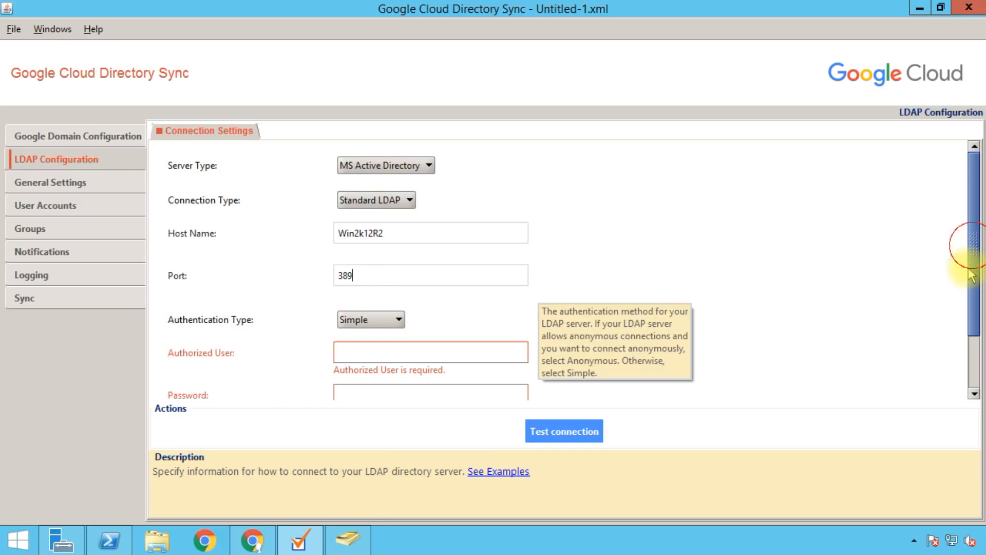
{"action": "left_click_drag", "start_coordinate": [969, 249], "coordinate": [963, 301]}
Step: Enter is-linux\admin as the authorized user along with its password
{"action": "left_click", "coordinate": [346, 276]}
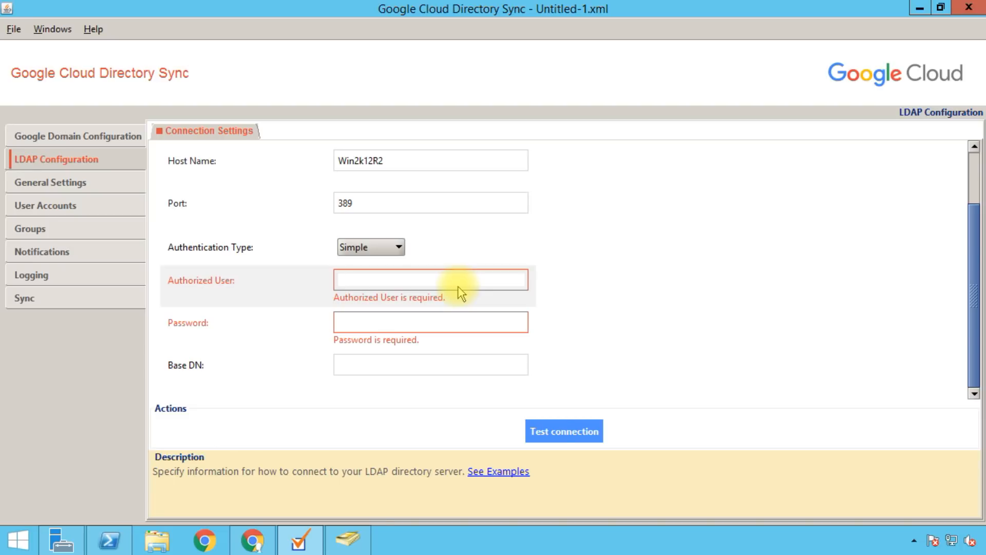
{"action": "type", "text": "is-linux"}
{"action": "type", "text": "\\admin"}
{"action": "key", "text": "Tab"}
{"action": "type", "text": "********"}
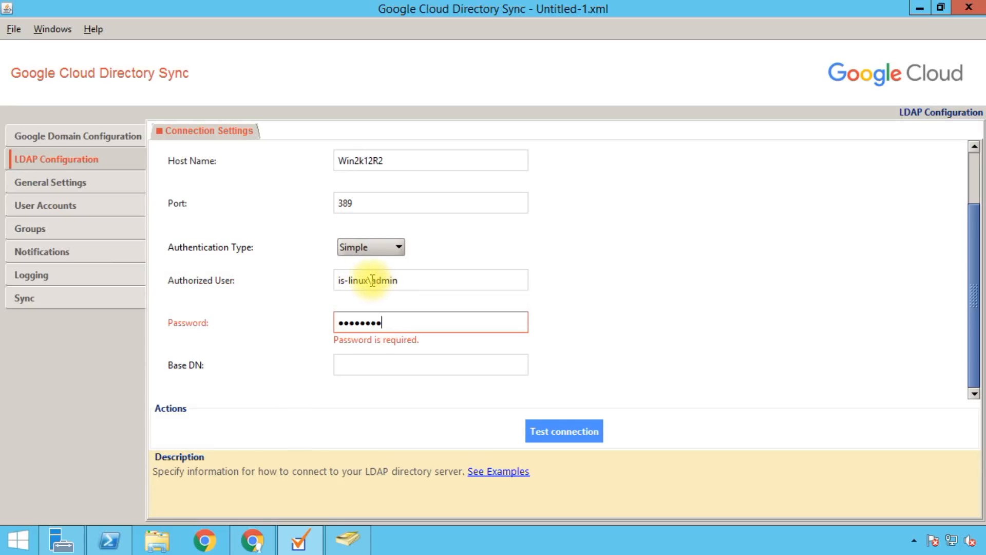
{"action": "double_click", "coordinate": [344, 281]}
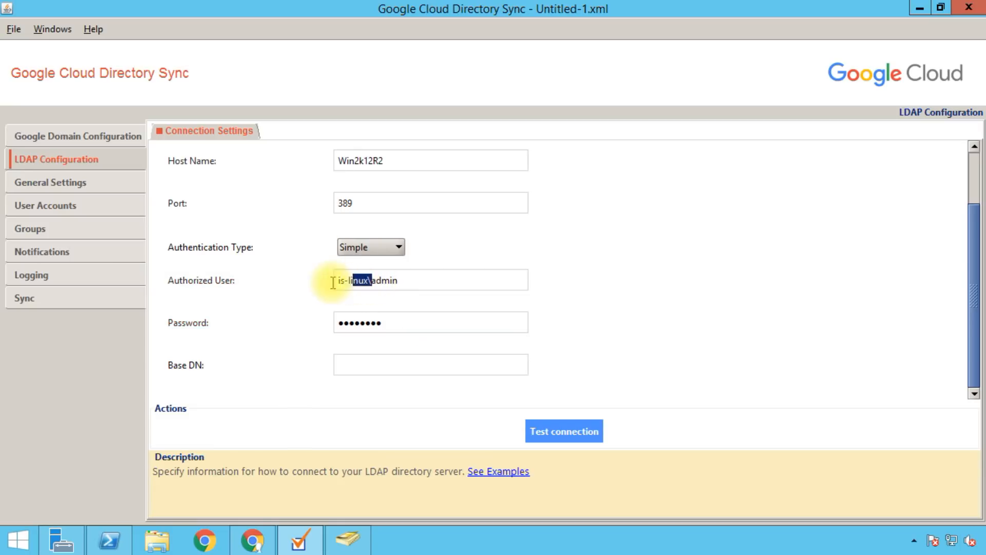
{"action": "left_click_drag", "start_coordinate": [339, 283], "coordinate": [319, 287]}
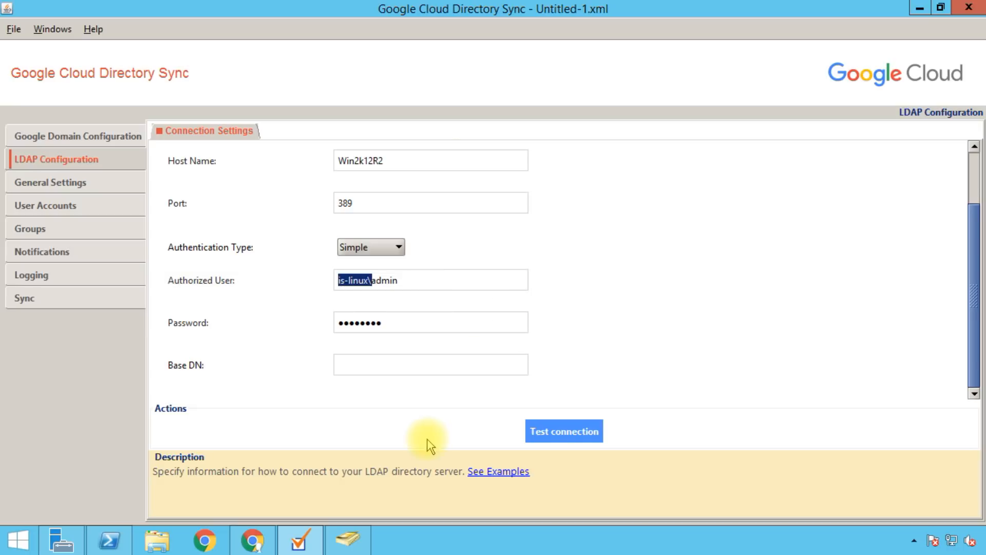
{"action": "left_click", "coordinate": [347, 538]}
Step: Check the e-mail domain in Testing User 01's properties, then go back to Directory Sync
{"action": "double_click", "coordinate": [245, 84]}
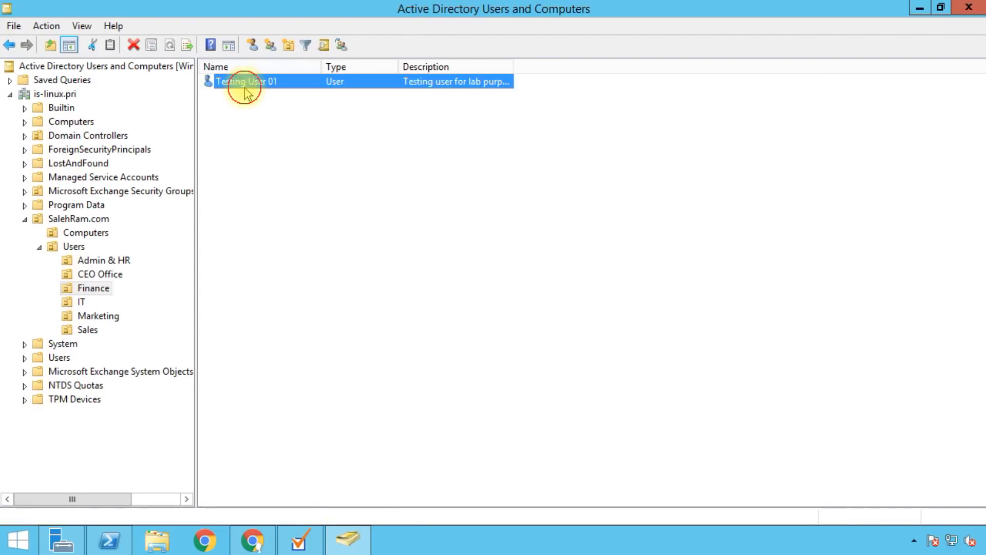
{"action": "left_click", "coordinate": [497, 347]}
{"action": "left_click_drag", "start_coordinate": [523, 348], "coordinate": [471, 347]}
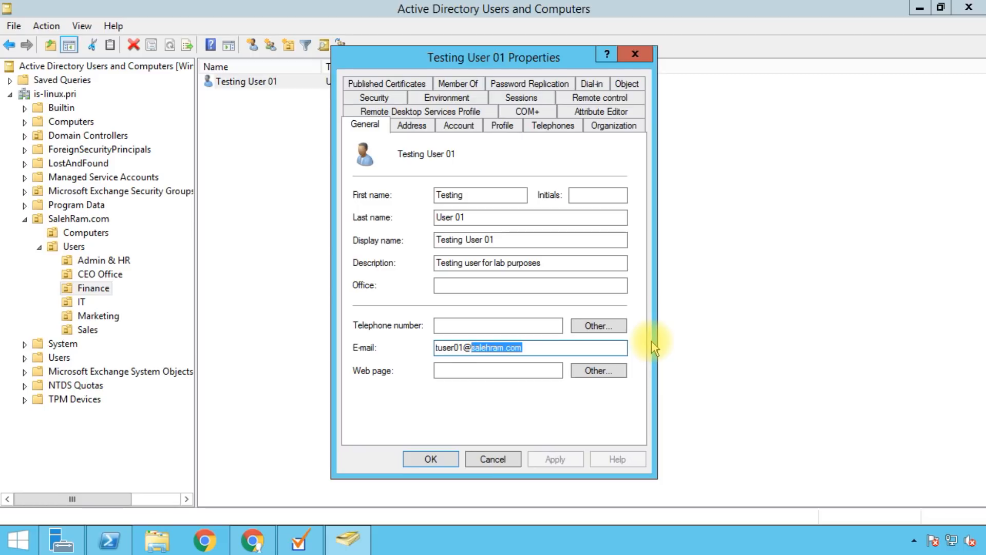
{"action": "left_click", "coordinate": [492, 458]}
{"action": "left_click", "coordinate": [300, 539]}
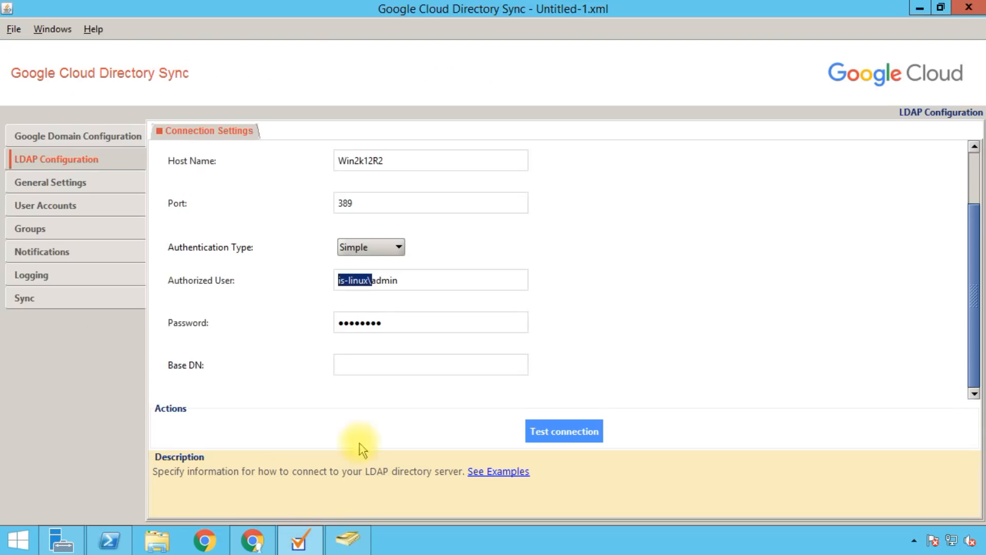
{"action": "left_click", "coordinate": [288, 368]}
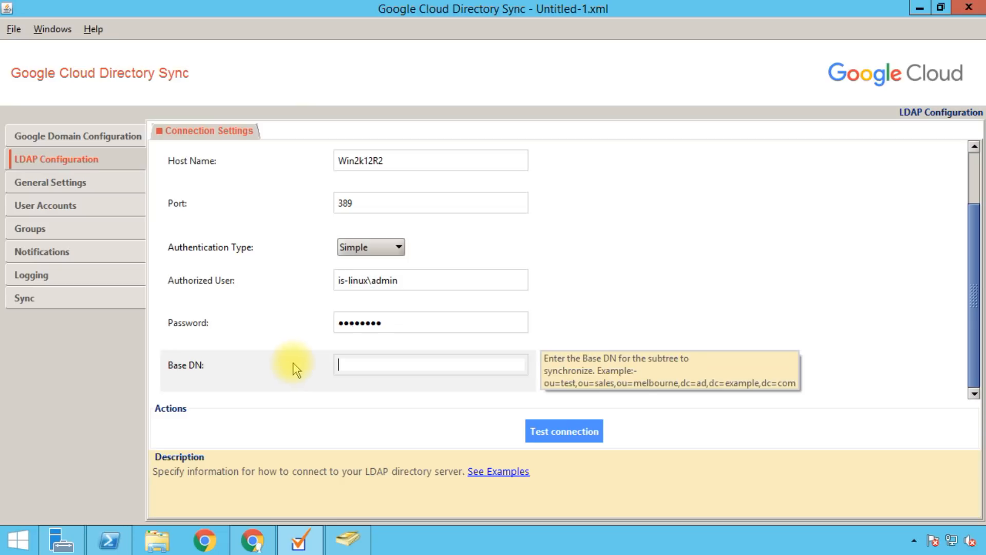
{"action": "left_click", "coordinate": [362, 365]}
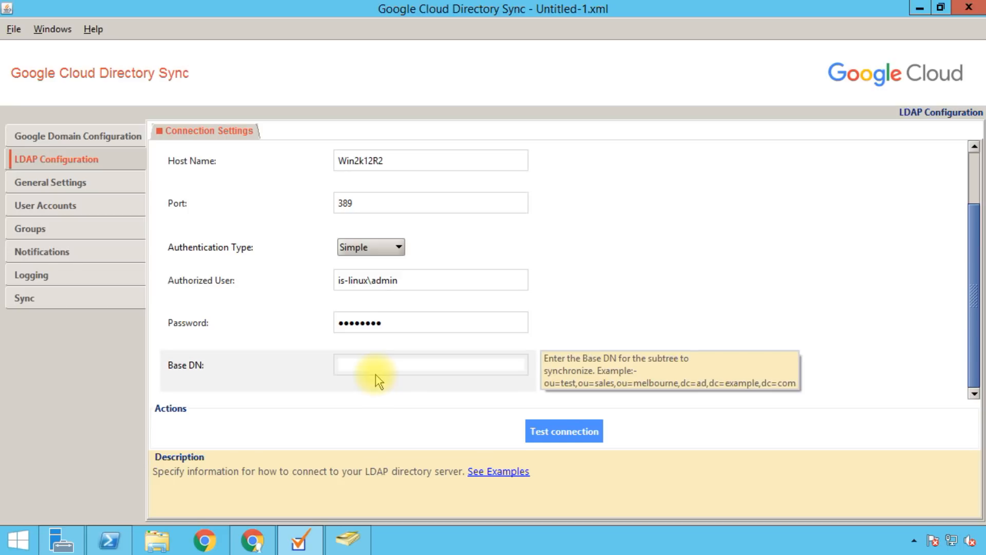
Step: Go to the Users OU under SalehRam.com in the is-linux.pri domain
{"action": "left_click", "coordinate": [348, 540]}
{"action": "left_click", "coordinate": [51, 94]}
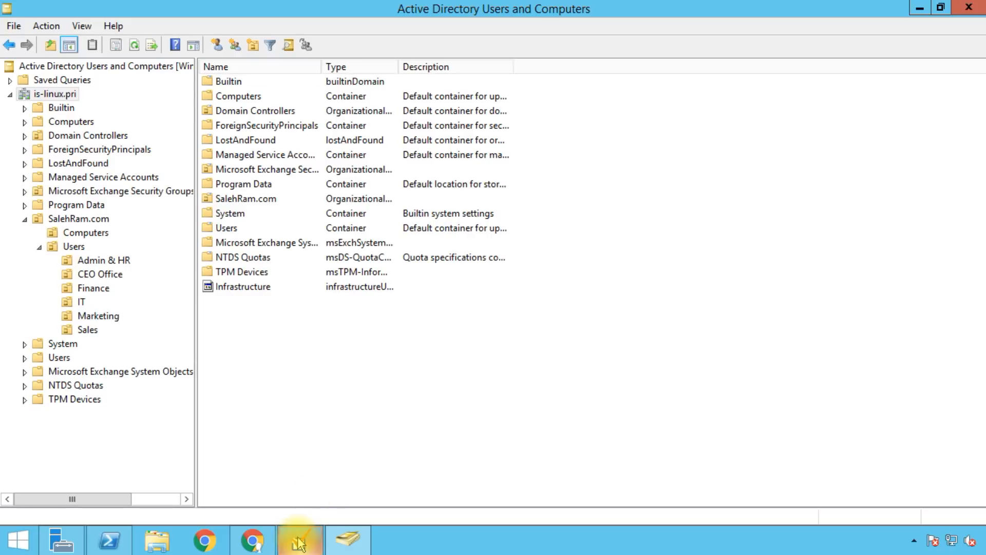
{"action": "left_click", "coordinate": [72, 246]}
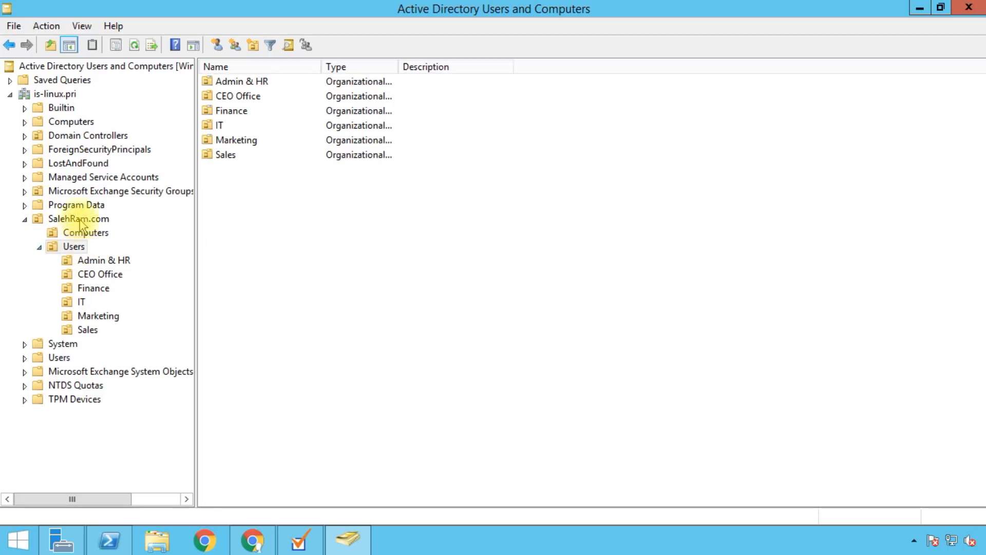
{"action": "left_click", "coordinate": [81, 26]}
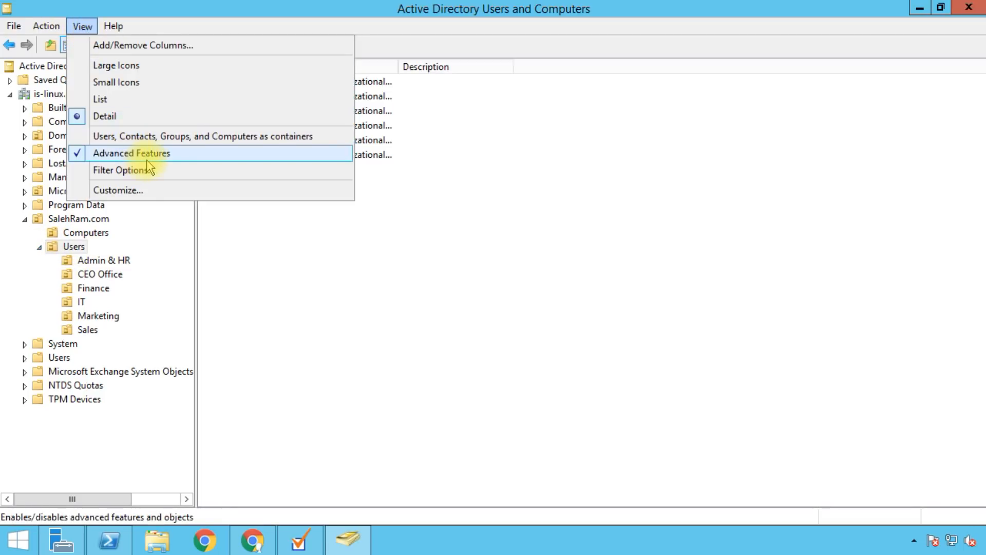
{"action": "left_click", "coordinate": [362, 296]}
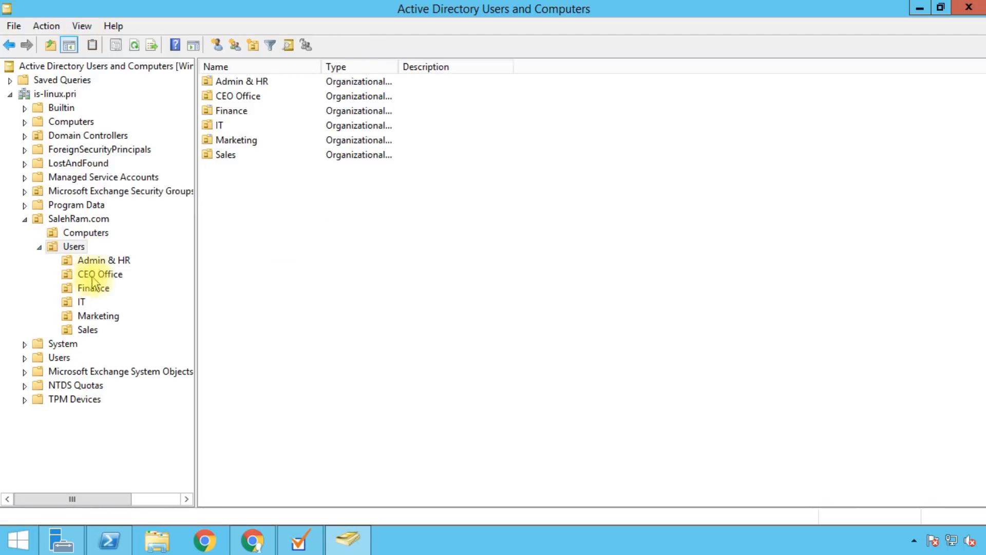
Step: Select the Users OU's distinguishedName, OU=Users,OU=SalehRam.com,DC=is-linux,DC=pri, in the Attribute Editor
{"action": "right_click", "coordinate": [71, 248]}
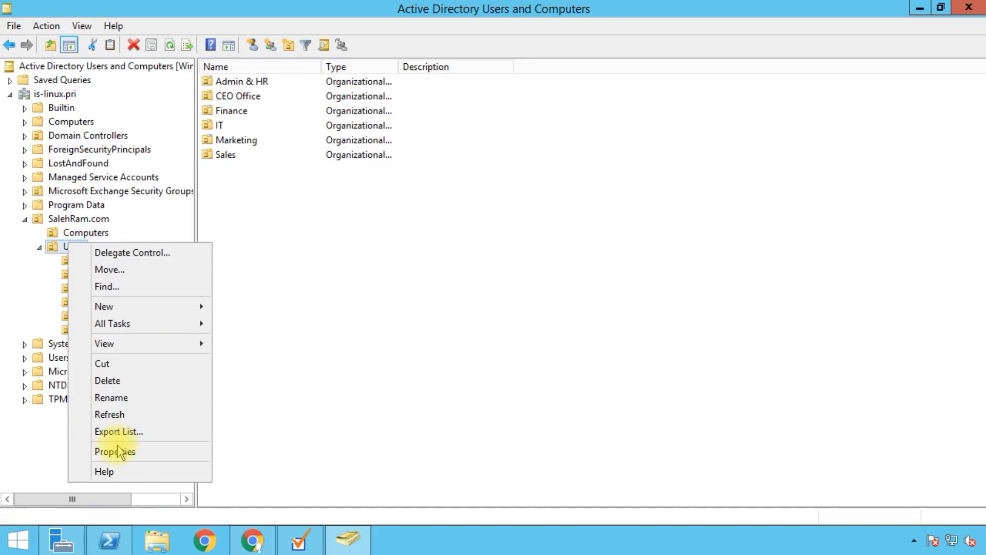
{"action": "left_click", "coordinate": [150, 453]}
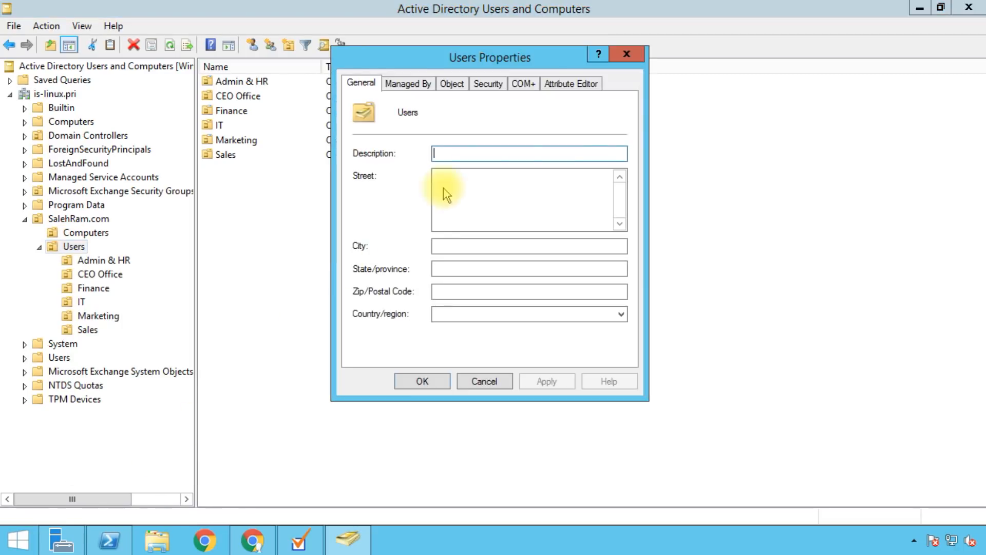
{"action": "left_click", "coordinate": [566, 86]}
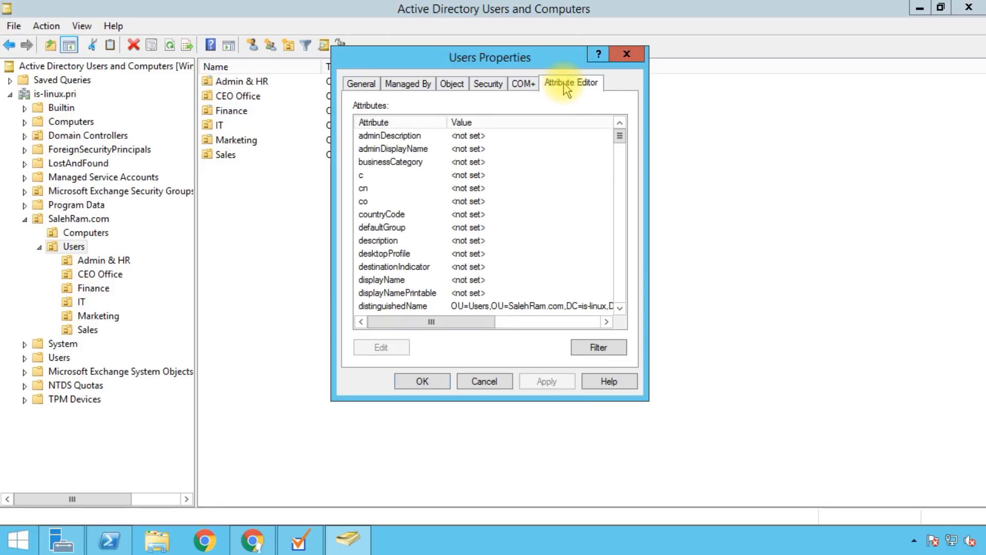
{"action": "left_click", "coordinate": [383, 306]}
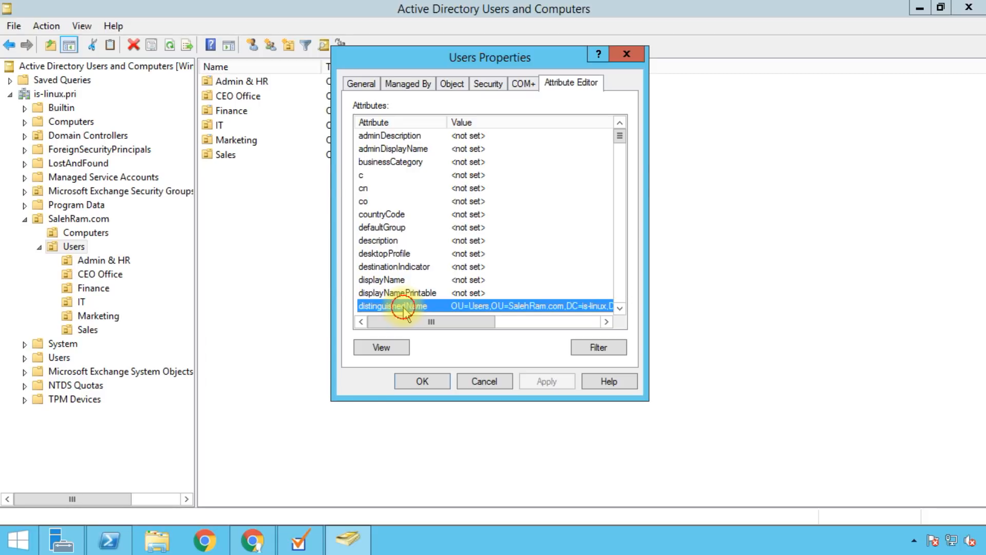
{"action": "double_click", "coordinate": [404, 306]}
{"action": "left_click", "coordinate": [410, 237]}
{"action": "left_click", "coordinate": [534, 235]}
{"action": "left_click_drag", "start_coordinate": [534, 236], "coordinate": [347, 234]}
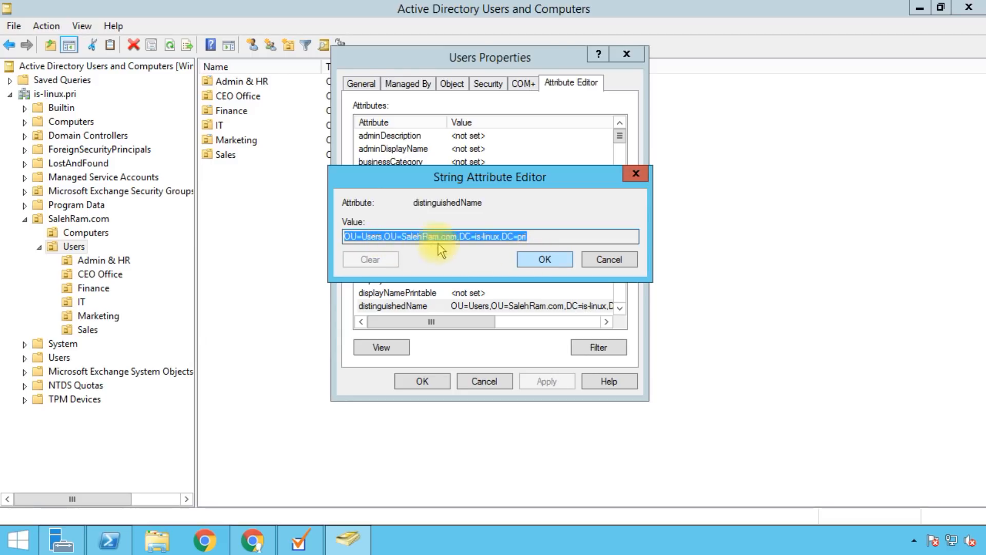
{"action": "left_click", "coordinate": [621, 264]}
Step: Set Base DN to ou=Users,ou=SalehRam.com,dc=is-linux,dc=pri and confirm the connection test succeeds
{"action": "left_click", "coordinate": [497, 380]}
{"action": "key", "text": "alt+Tab"}
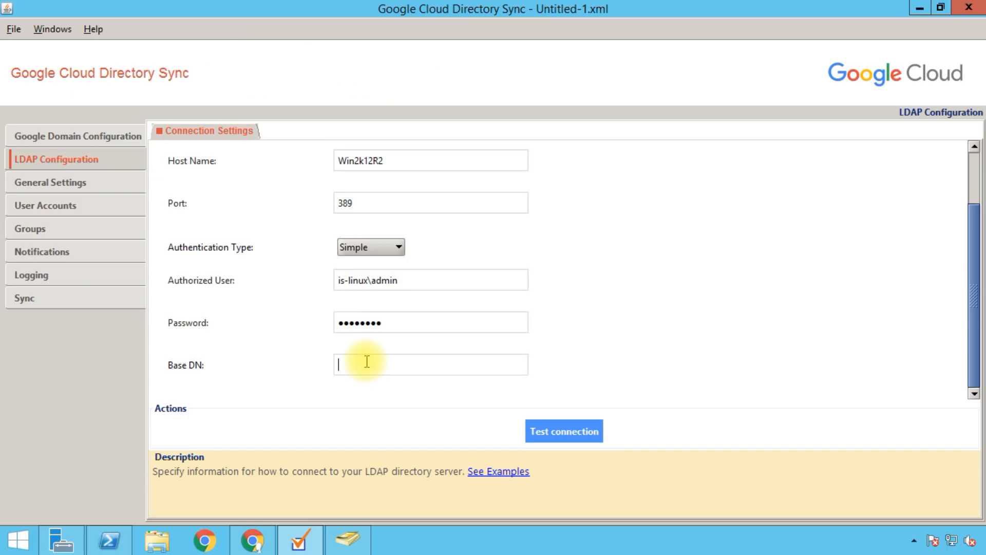
{"action": "type", "text": "ou=Users,ou=SalehRam.com,dc="}
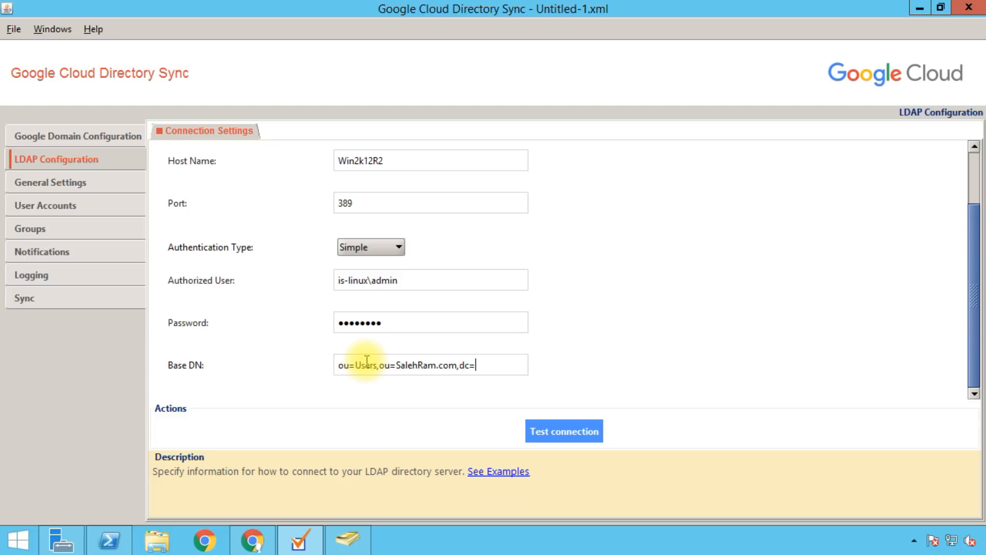
{"action": "type", "text": "is-linux,dc=pri"}
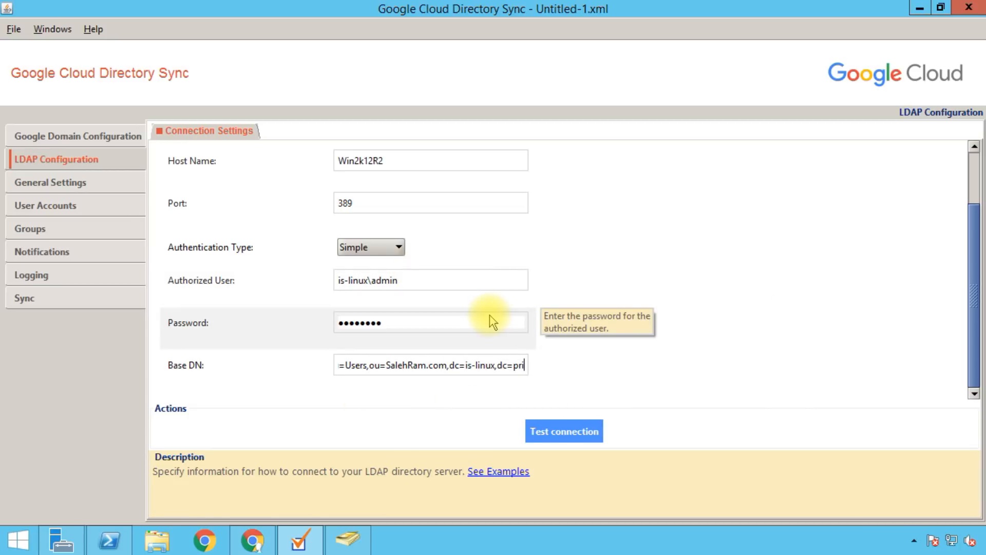
{"action": "left_click", "coordinate": [572, 437]}
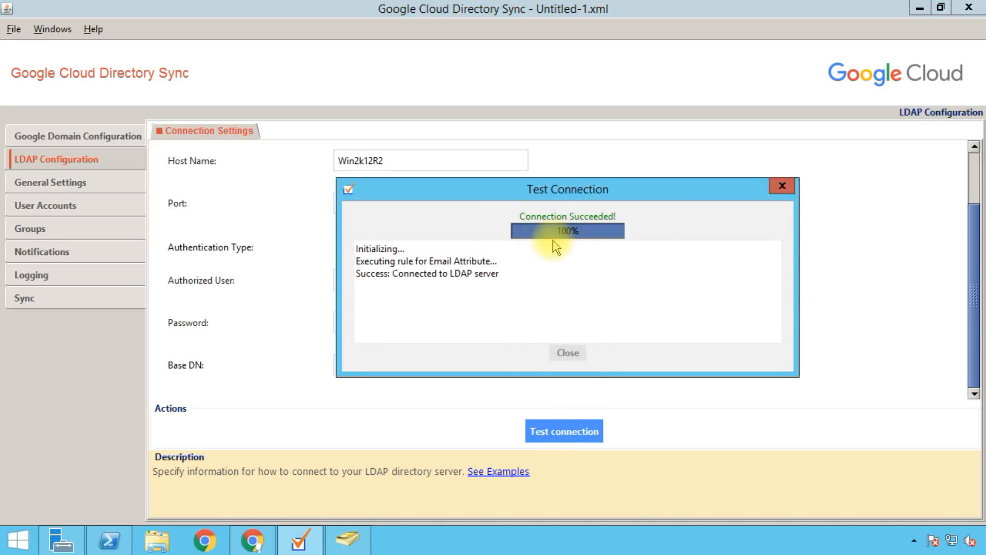
{"action": "left_click", "coordinate": [565, 353]}
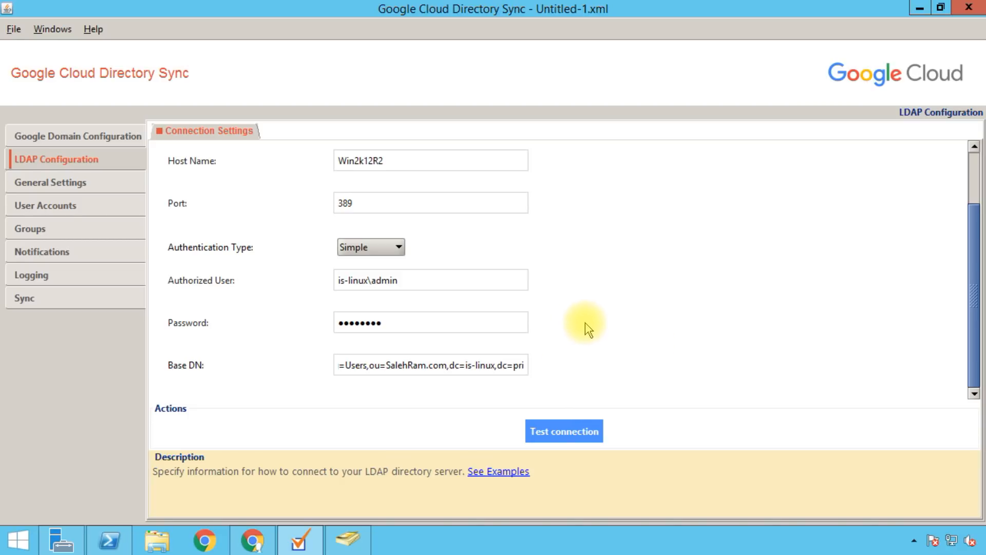
Step: In General Settings, check Organizational Units, User Accounts and User Profiles, and leave Groups unchecked
{"action": "left_click", "coordinate": [96, 184]}
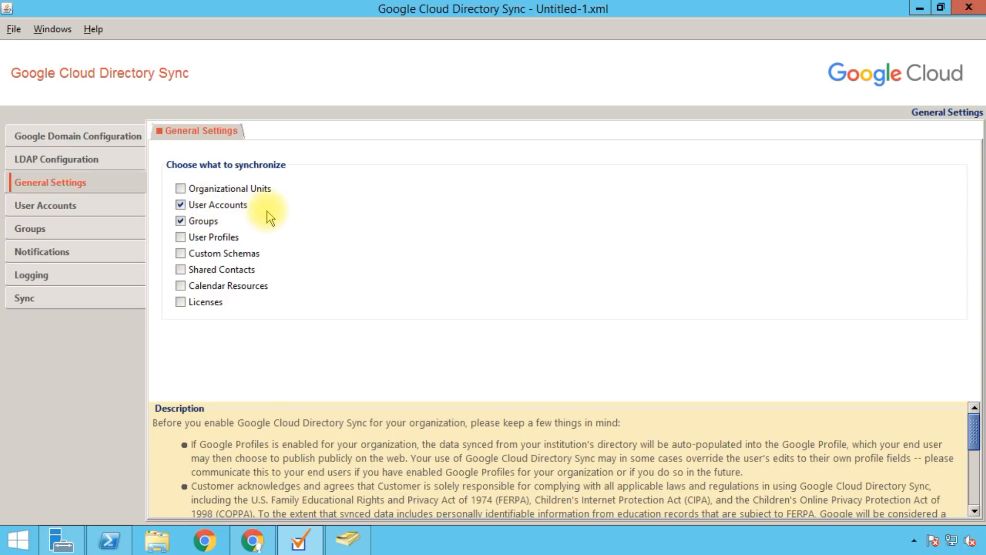
{"action": "left_click", "coordinate": [201, 189]}
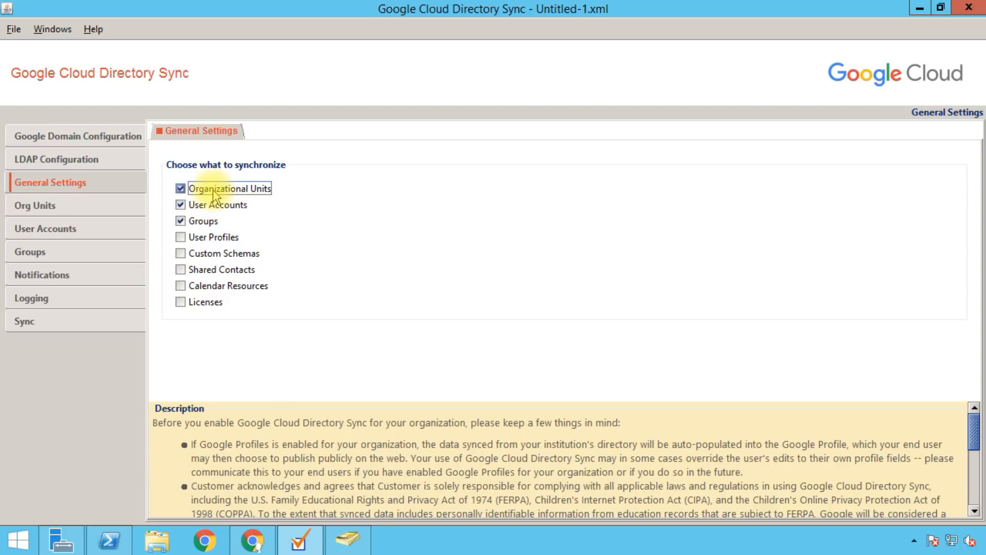
{"action": "left_click", "coordinate": [202, 227]}
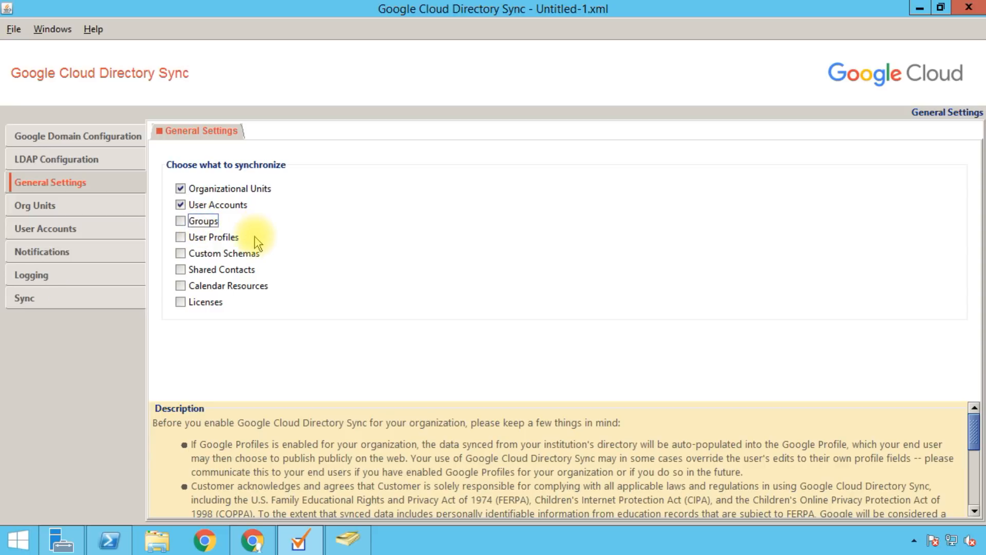
{"action": "left_click", "coordinate": [224, 238]}
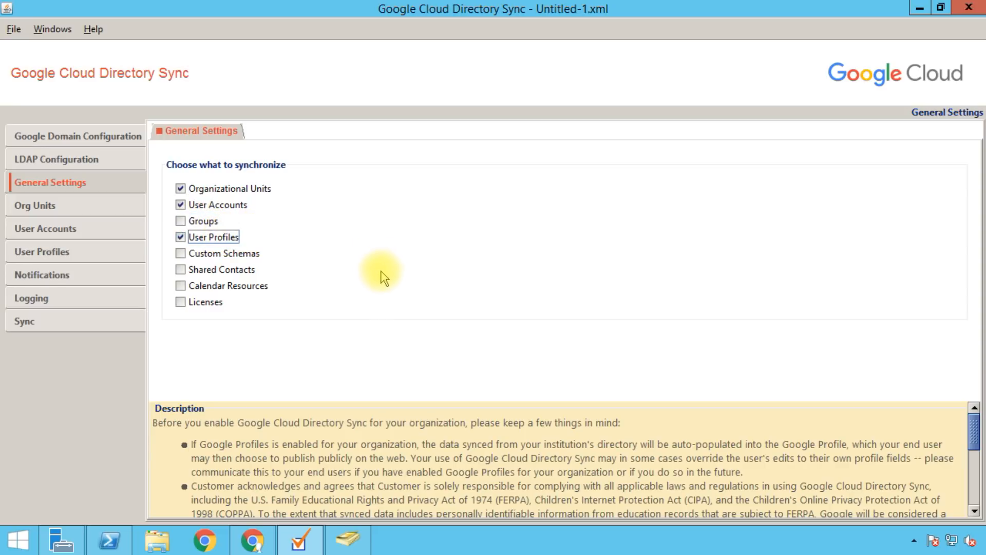
{"action": "left_click", "coordinate": [201, 239]}
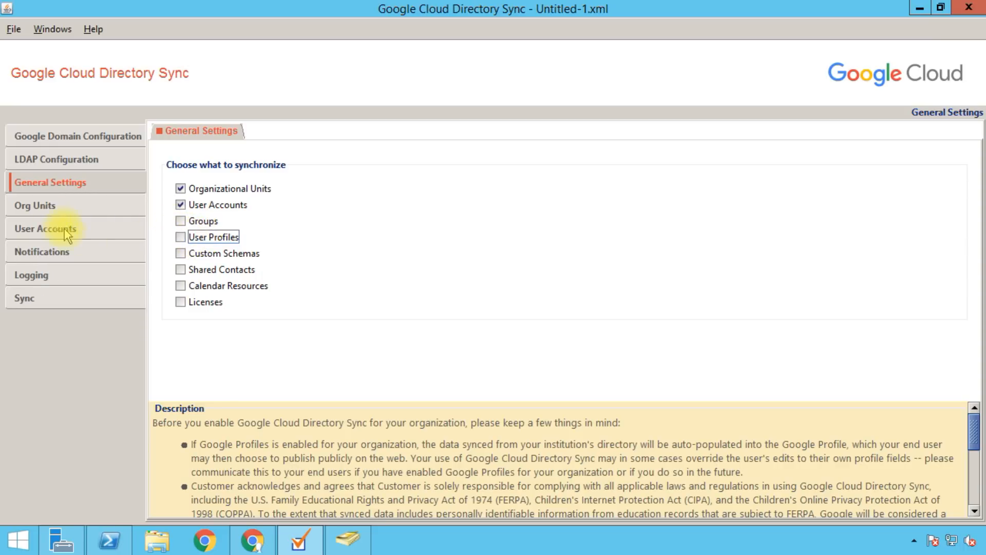
{"action": "left_click", "coordinate": [181, 204]}
{"action": "left_click", "coordinate": [180, 188]}
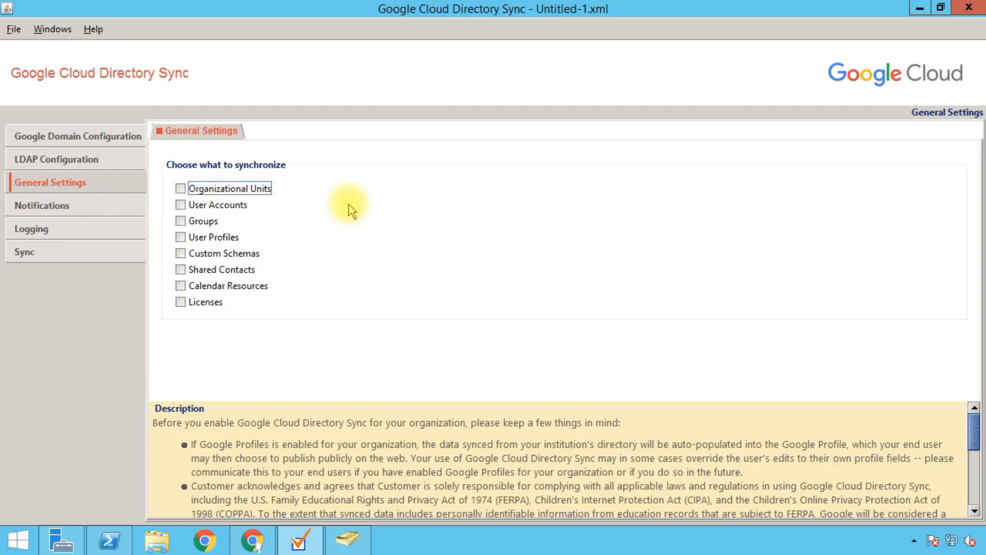
{"action": "left_click", "coordinate": [204, 190]}
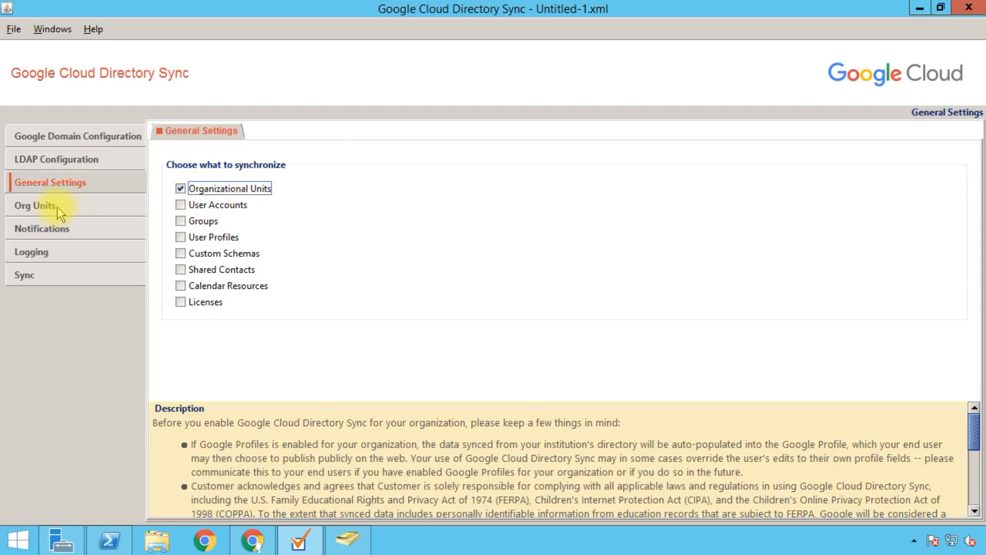
{"action": "left_click", "coordinate": [211, 209]}
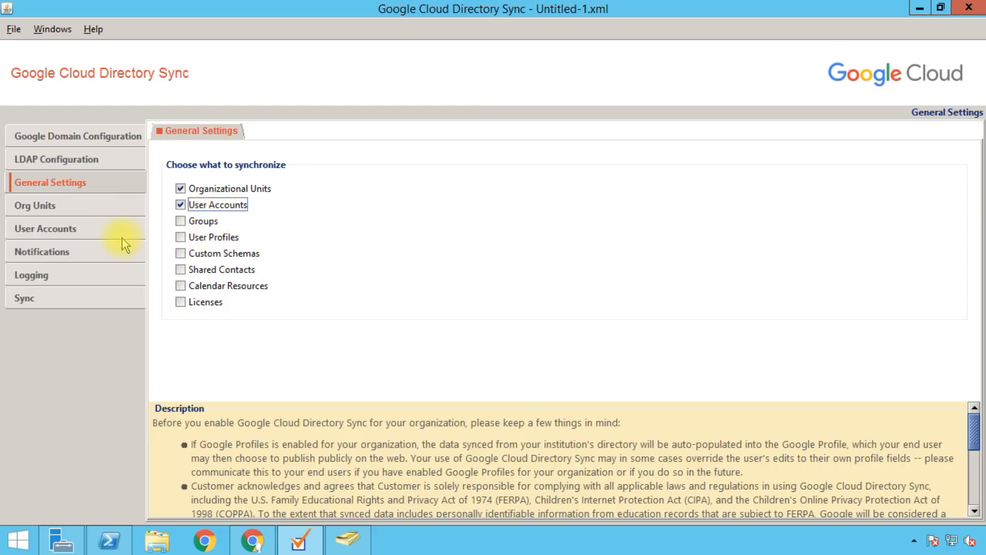
{"action": "left_click", "coordinate": [218, 237]}
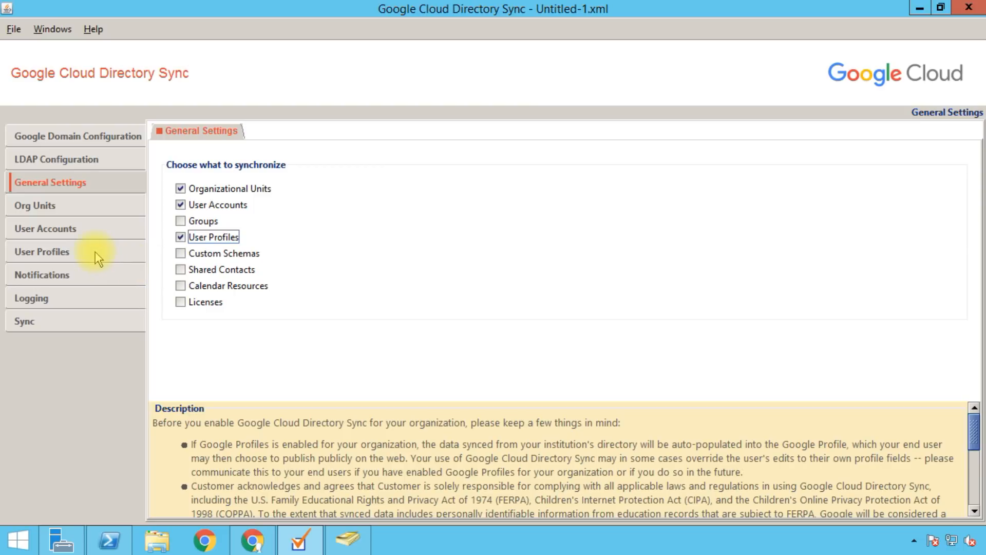
Step: View the empty LDAP org unit mappings, then switch to Active Directory Users and Computers
{"action": "left_click", "coordinate": [84, 208]}
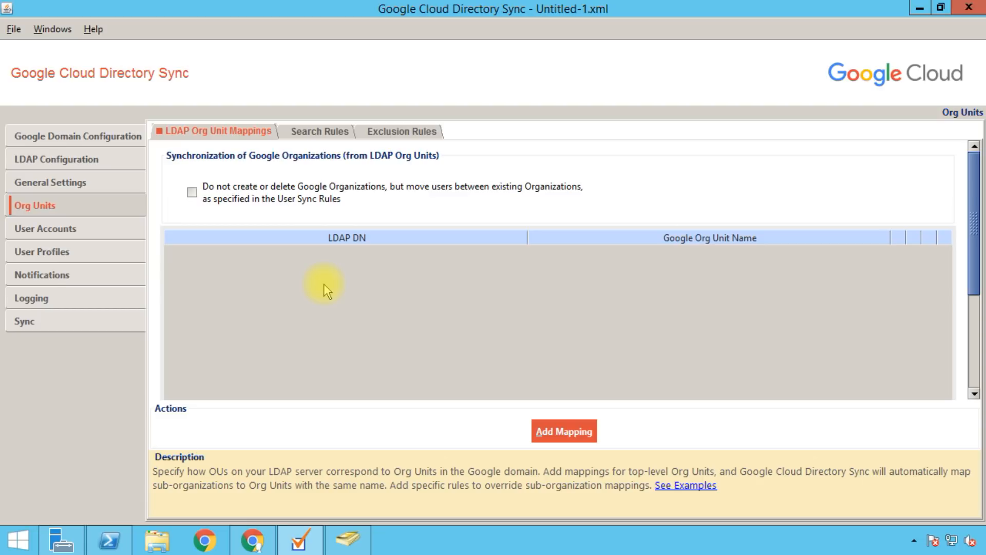
{"action": "left_click", "coordinate": [349, 539]}
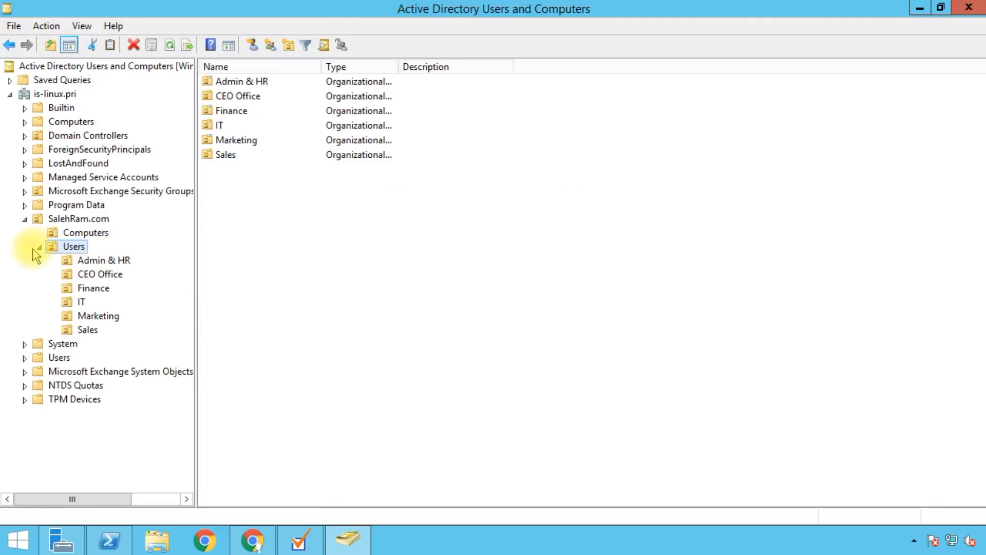
Step: Review members of Admin & HR, CEO Office, Finance, Marketing and Sales OUs, then return to GCDS
{"action": "left_click", "coordinate": [97, 260]}
{"action": "left_click", "coordinate": [99, 273]}
{"action": "left_click", "coordinate": [97, 289]}
{"action": "left_click", "coordinate": [88, 315]}
{"action": "left_click", "coordinate": [87, 329]}
{"action": "left_click", "coordinate": [66, 248]}
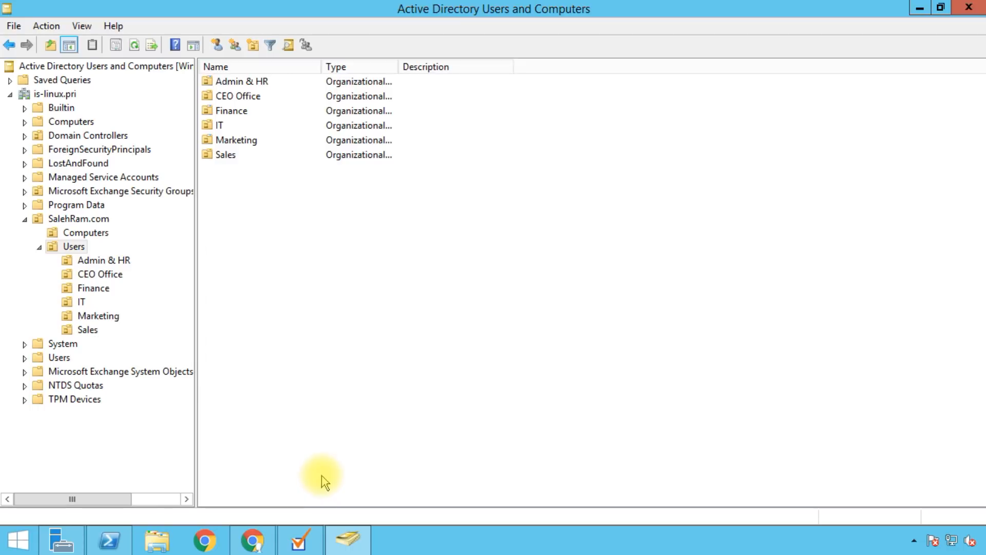
{"action": "left_click", "coordinate": [301, 541]}
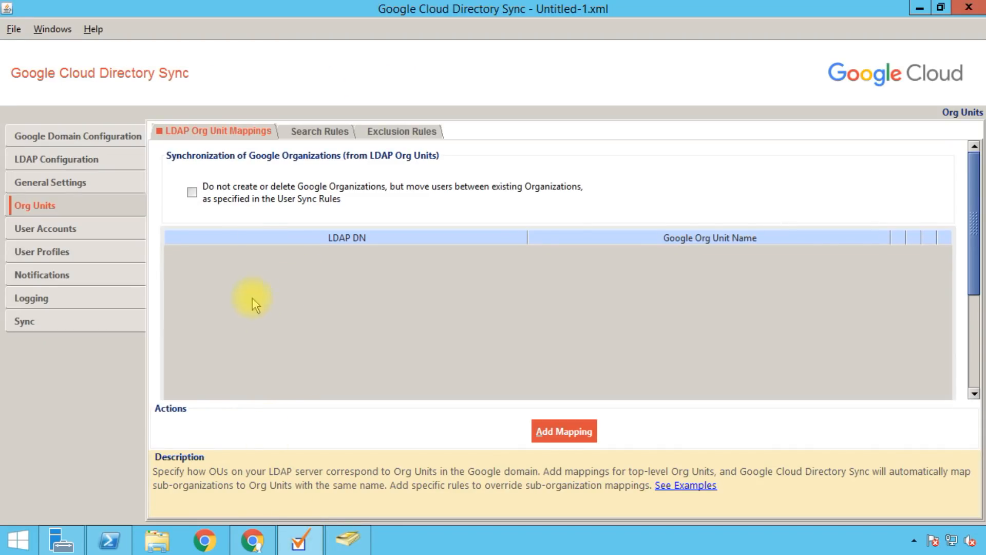
Step: Add a mapping from ou=Users,ou=SalehRam.com,dc=is-linux,dc=pri to the Google org unit Users
{"action": "left_click", "coordinate": [564, 445]}
{"action": "left_click", "coordinate": [485, 266]}
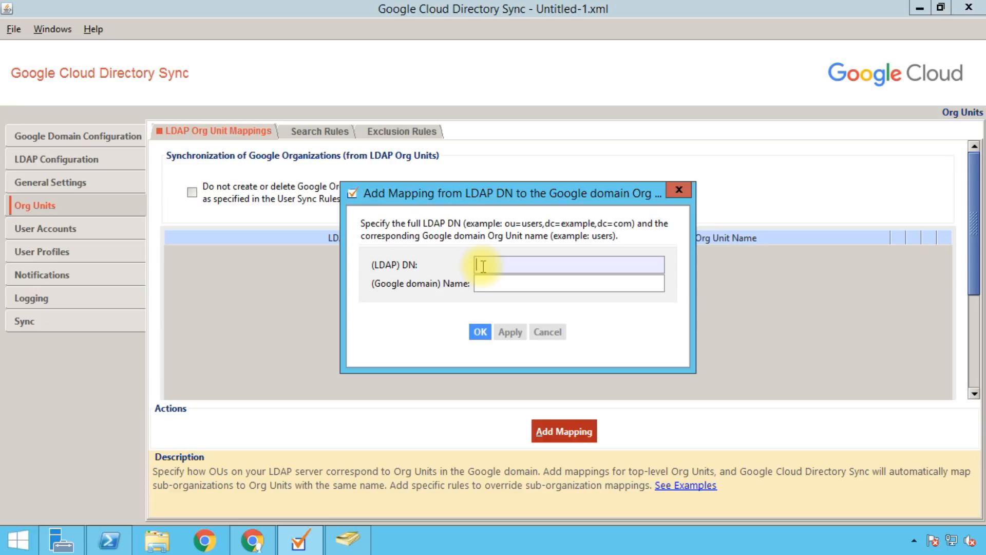
{"action": "type", "text": "ou=Users,ou=SalehRa"}
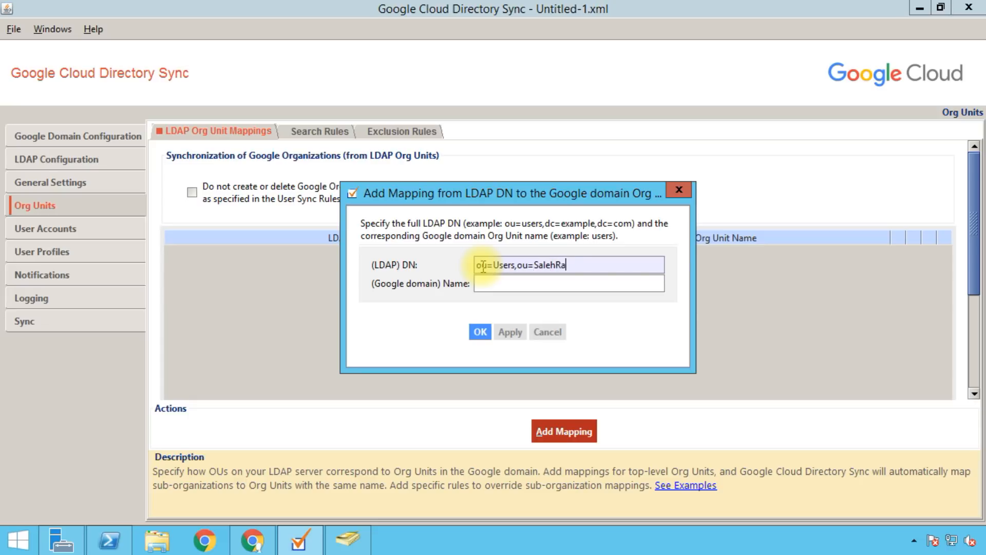
{"action": "type", "text": "m.com,dc=is-linux,dc=pri"}
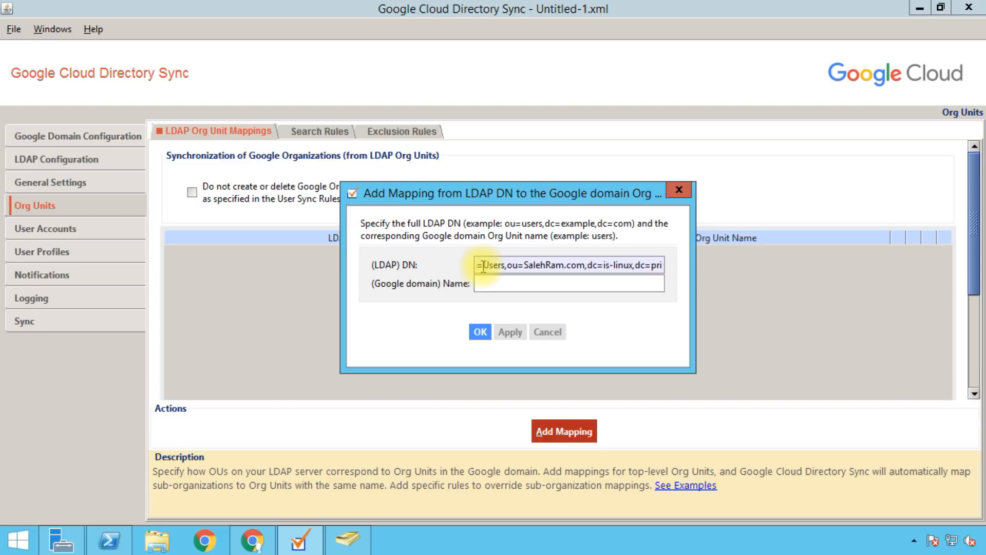
{"action": "left_click", "coordinate": [478, 284]}
{"action": "type", "text": "Users"}
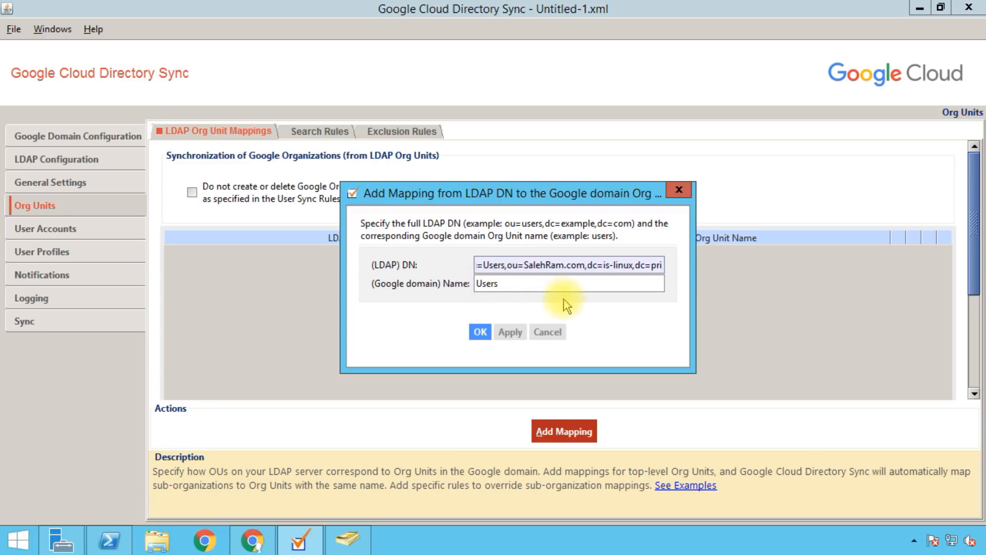
{"action": "left_click", "coordinate": [510, 332]}
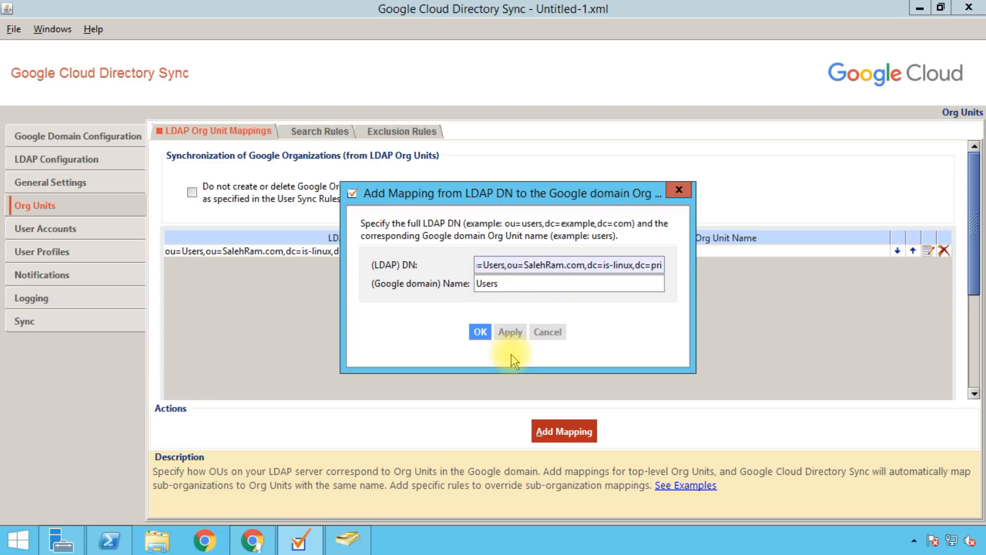
{"action": "left_click", "coordinate": [481, 332]}
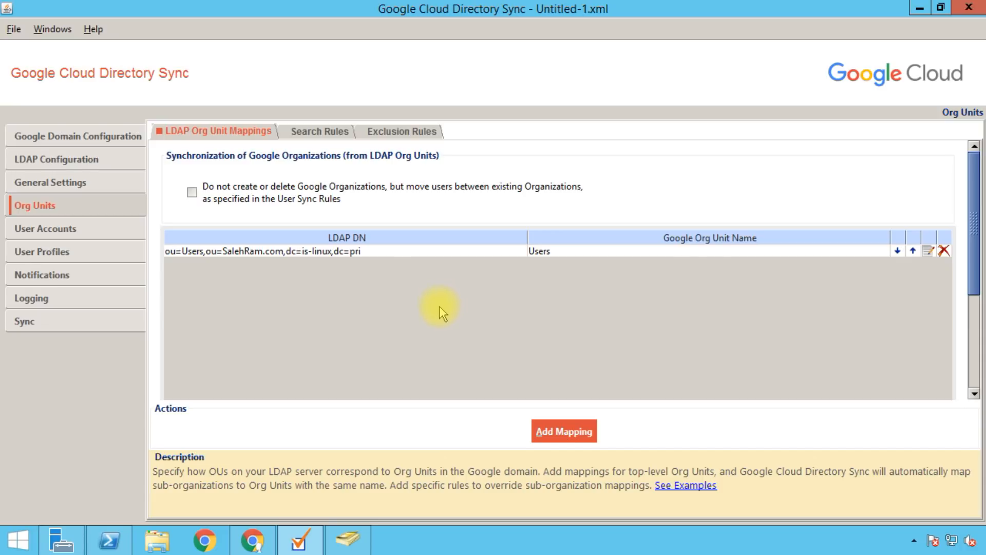
Step: Check the users in the Admin & HR and Finance OUs, then return to Directory Sync
{"action": "left_click", "coordinate": [348, 540]}
{"action": "left_click", "coordinate": [102, 260]}
{"action": "left_click", "coordinate": [94, 288]}
{"action": "left_click", "coordinate": [309, 536]}
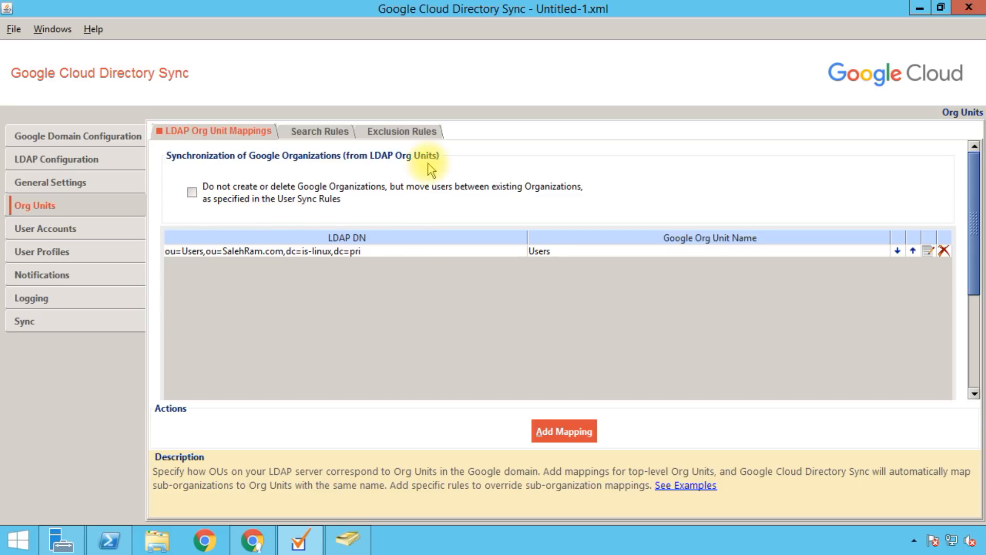
Step: Look over the empty org unit search rules and the user account and profile settings pages
{"action": "left_click", "coordinate": [324, 132]}
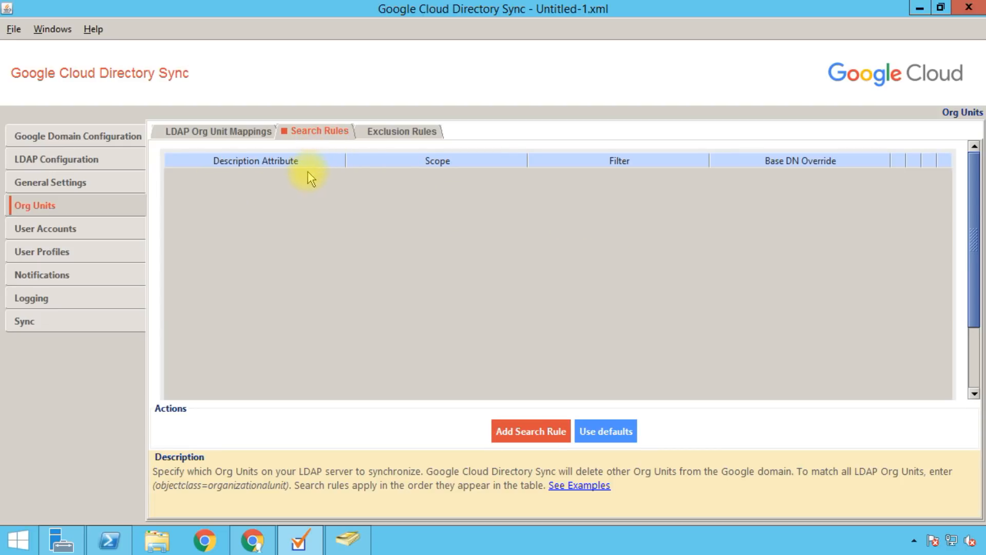
{"action": "left_click", "coordinate": [73, 229]}
{"action": "left_click", "coordinate": [79, 250]}
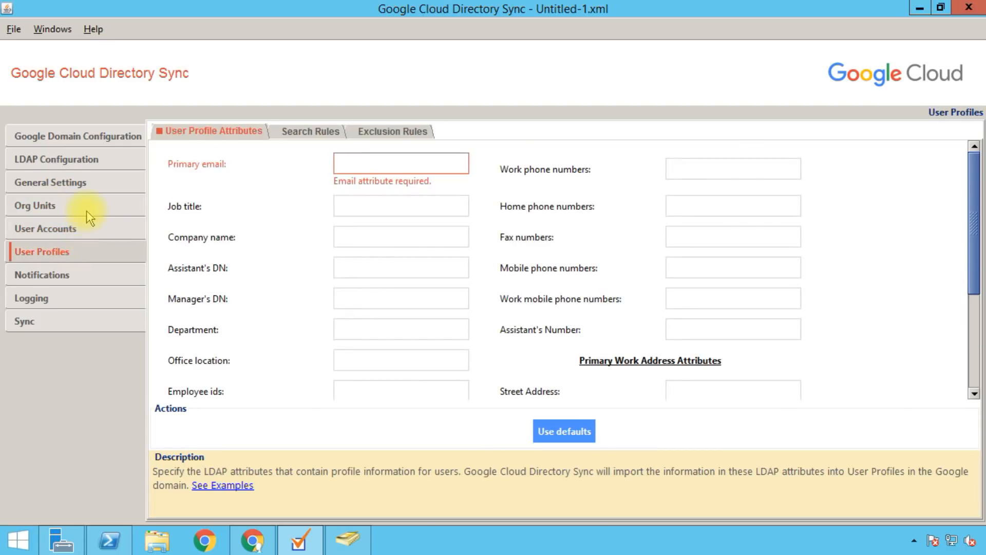
{"action": "left_click", "coordinate": [88, 210]}
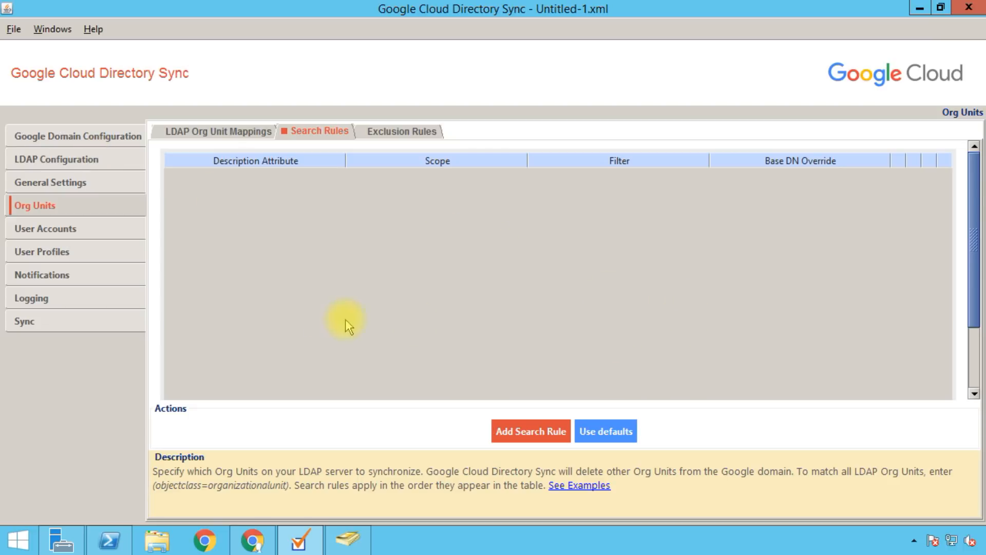
{"action": "left_click", "coordinate": [602, 441]}
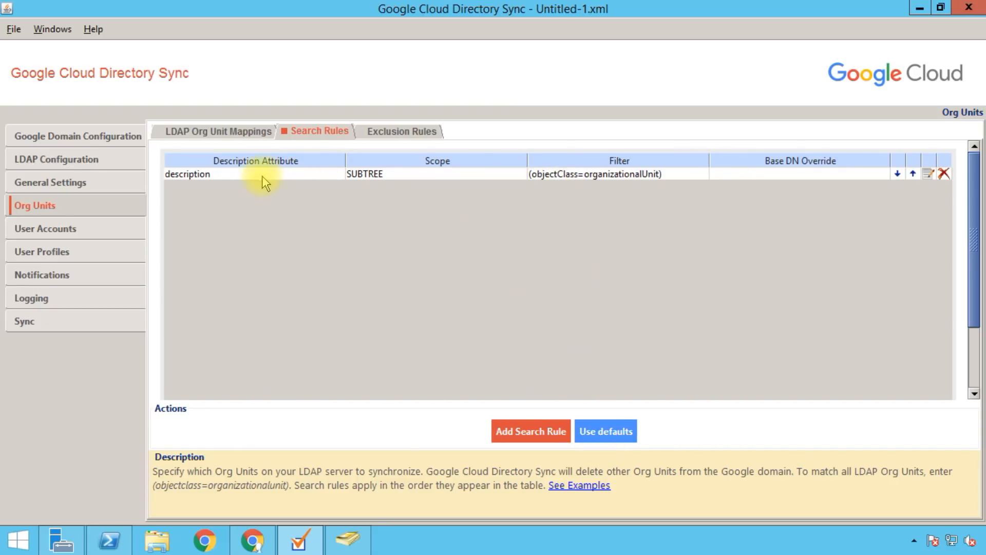
{"action": "double_click", "coordinate": [371, 177]}
{"action": "left_click_drag", "start_coordinate": [663, 202], "coordinate": [547, 72]}
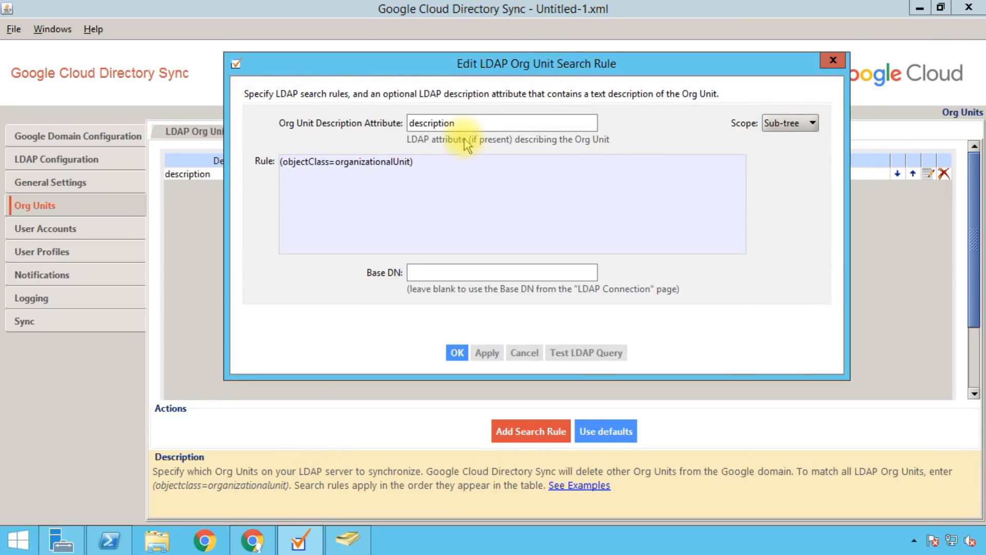
{"action": "left_click_drag", "start_coordinate": [491, 124], "coordinate": [372, 132]}
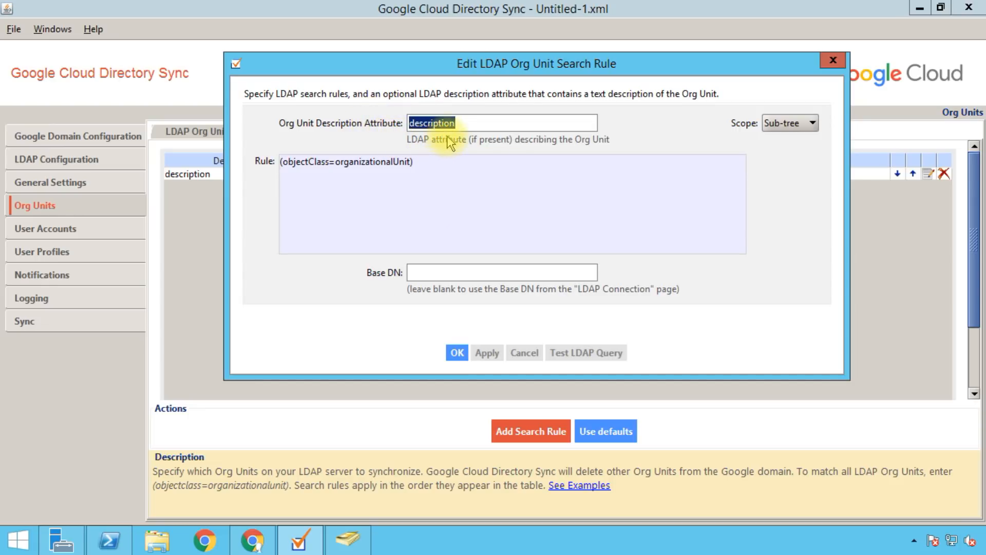
{"action": "left_click_drag", "start_coordinate": [421, 166], "coordinate": [273, 145]}
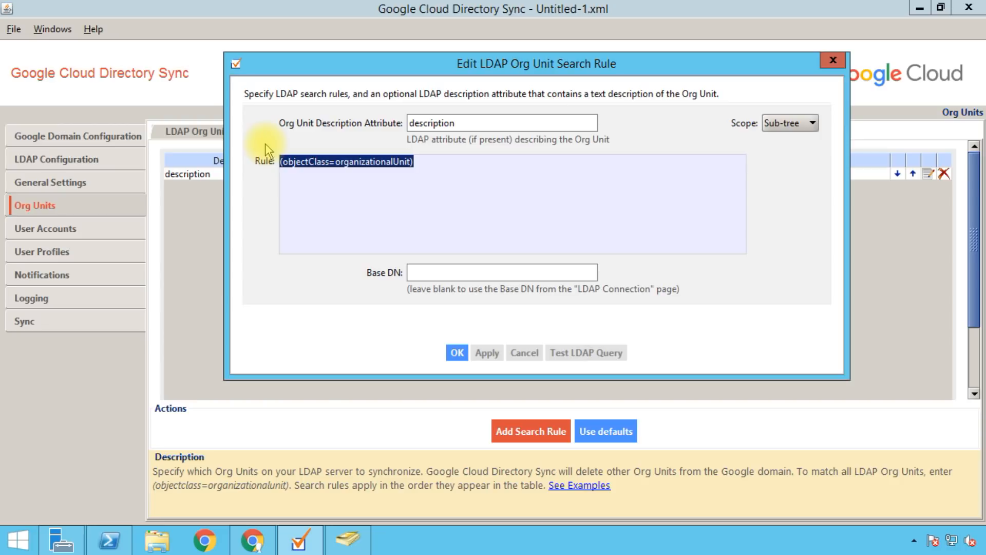
{"action": "left_click", "coordinate": [341, 163]}
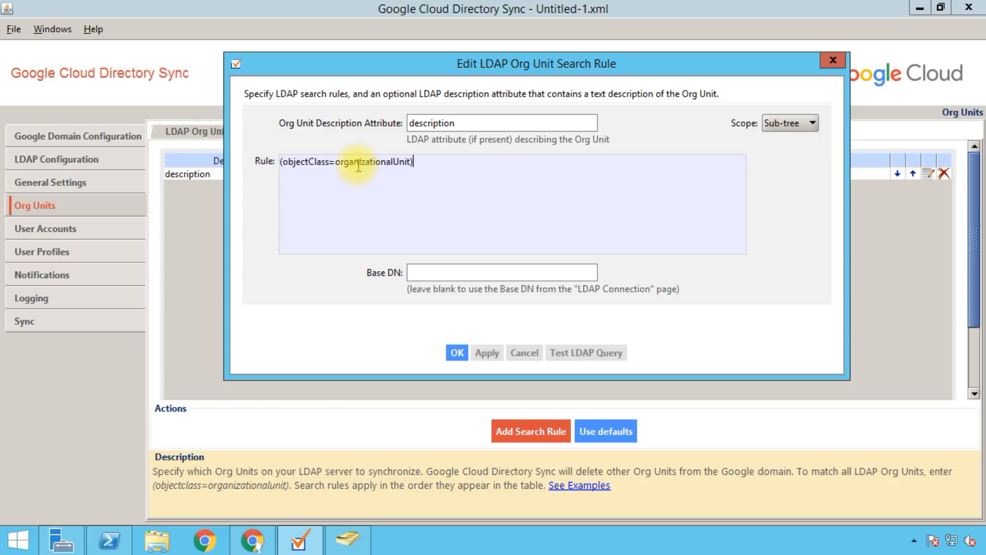
{"action": "left_click", "coordinate": [336, 162]}
{"action": "left_click_drag", "start_coordinate": [348, 163], "coordinate": [414, 162]}
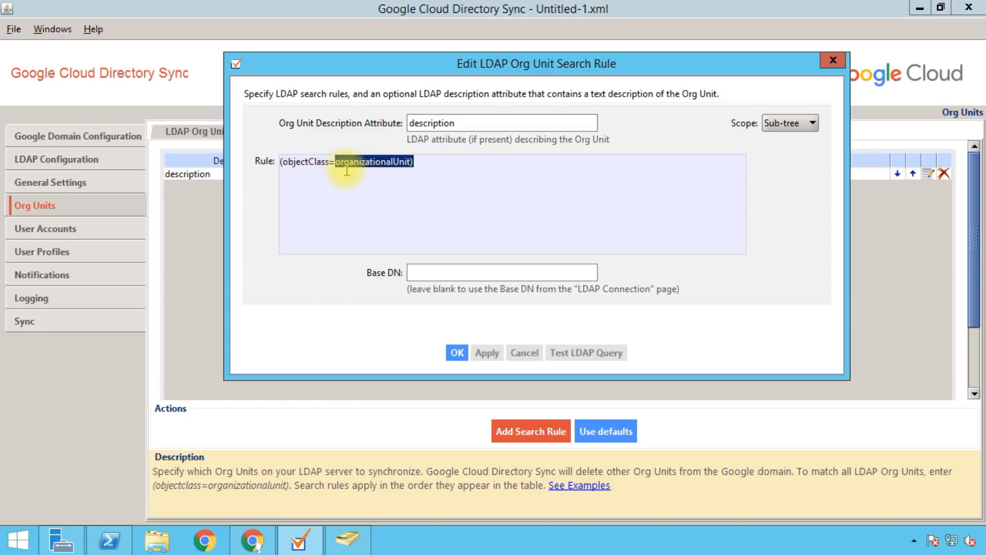
{"action": "left_click", "coordinate": [381, 179]}
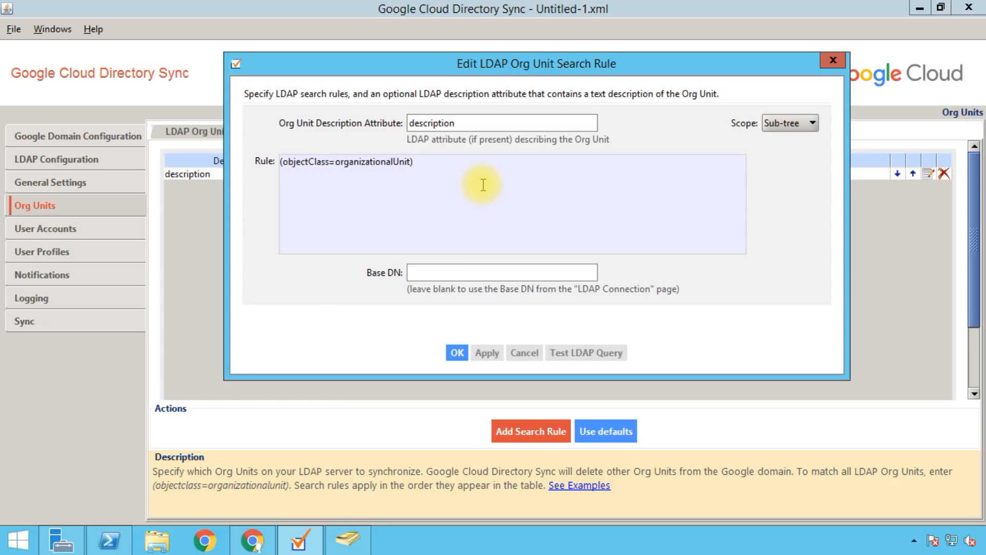
{"action": "left_click", "coordinate": [415, 271]}
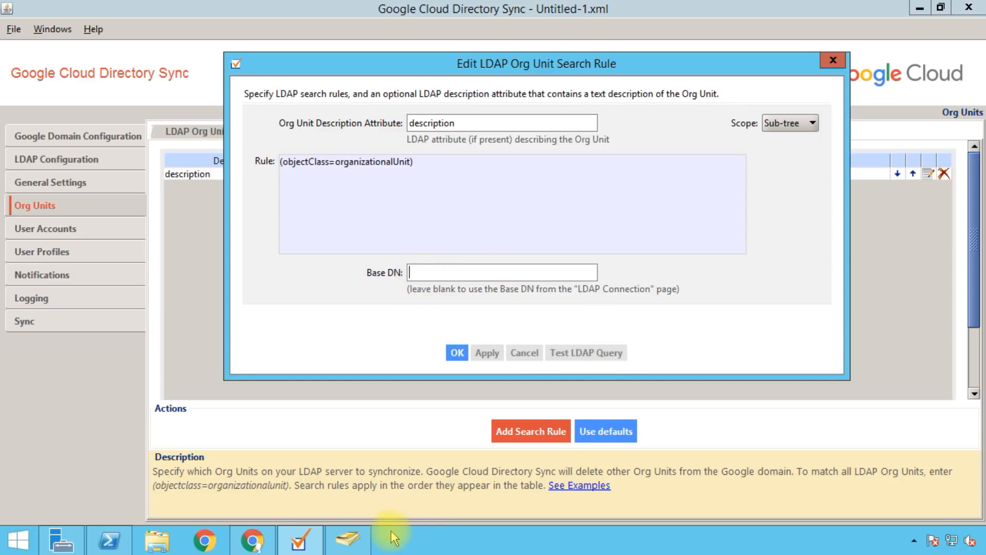
{"action": "left_click", "coordinate": [349, 540]}
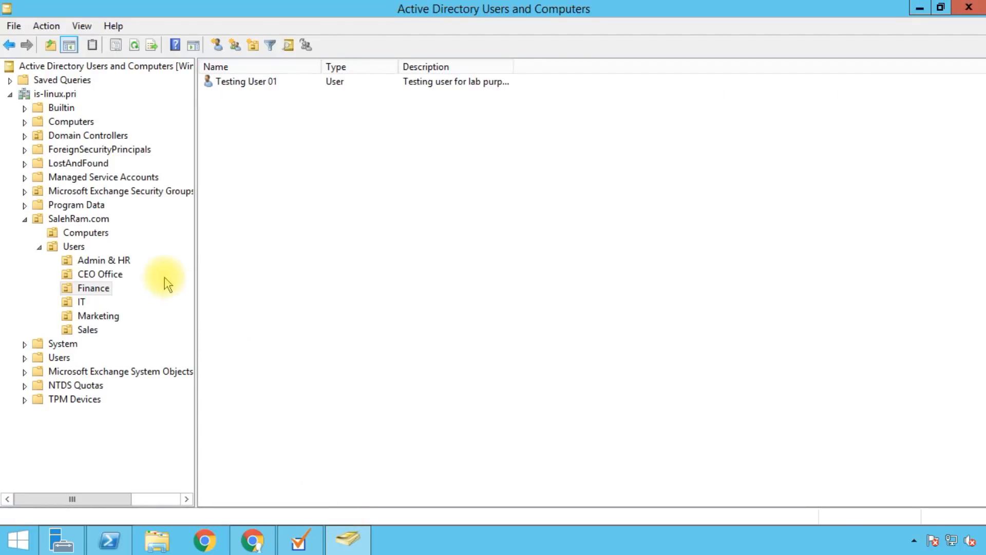
Step: View the OUs inside SalehRam.com, then return to the search rule's Base DN field in Directory Sync
{"action": "left_click", "coordinate": [96, 219]}
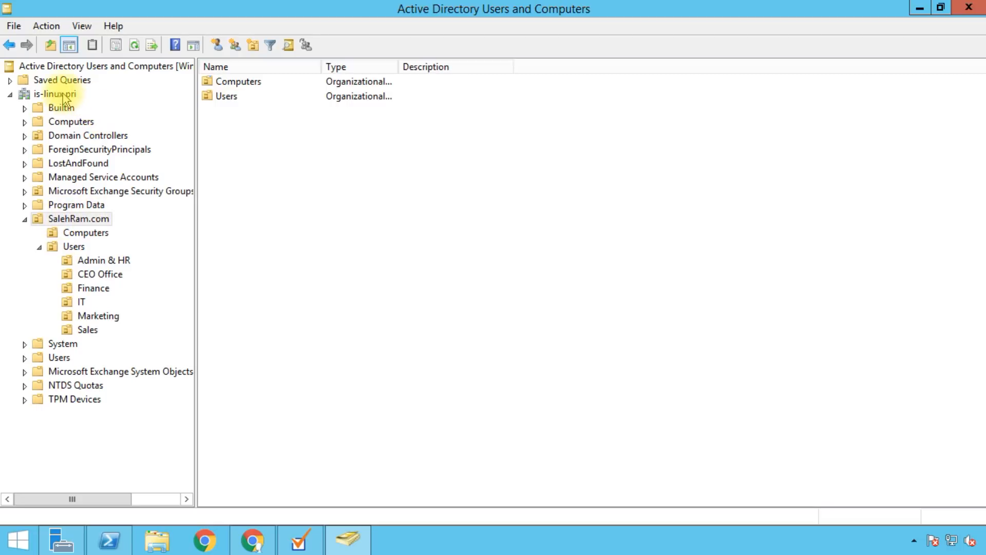
{"action": "left_click", "coordinate": [300, 540]}
{"action": "left_click", "coordinate": [453, 270]}
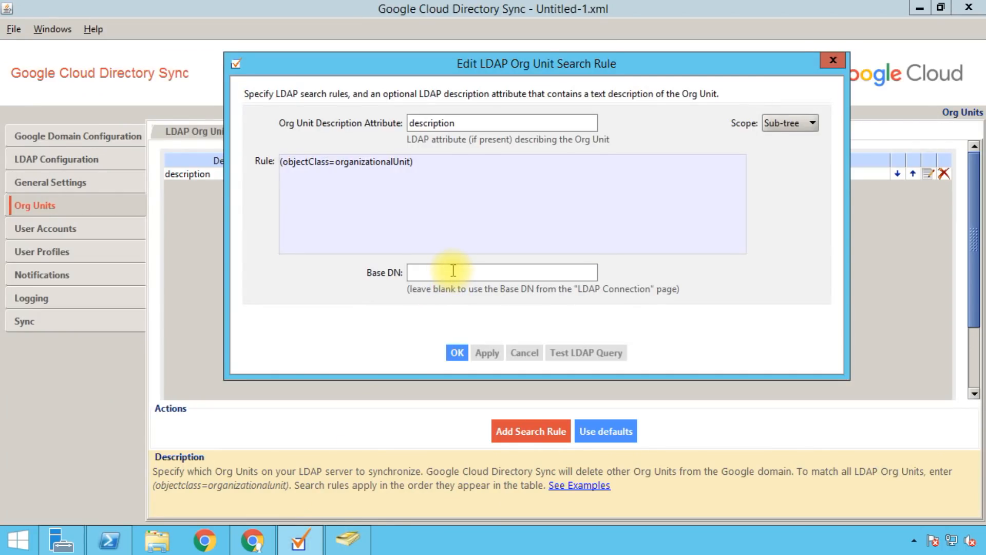
Step: Test the search rule with the pasted SalehRam.com base DN, which returns 9 results
{"action": "type", "text": "ou="}
{"action": "type", "text": "salehRam.com,dc=is-linux,dc=pri"}
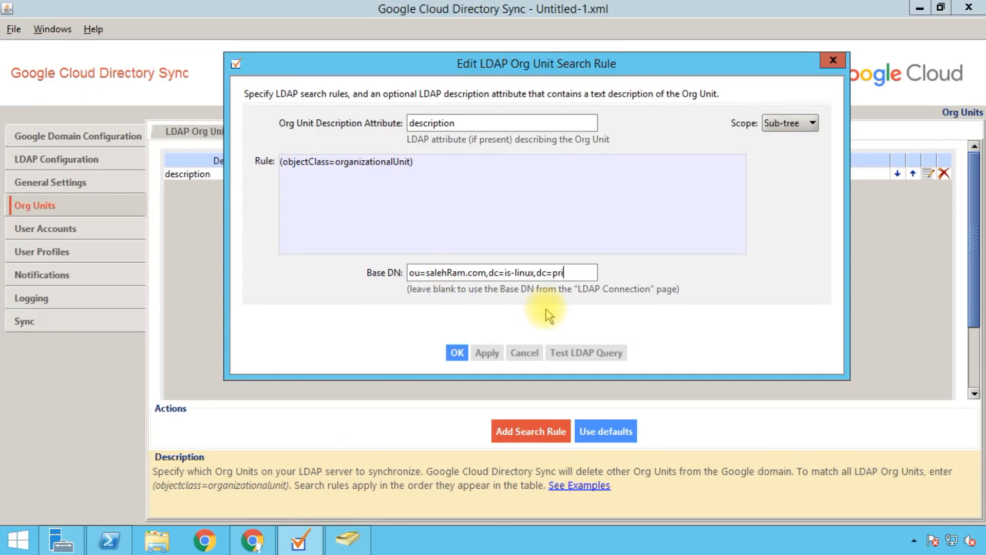
{"action": "left_click", "coordinate": [568, 359]}
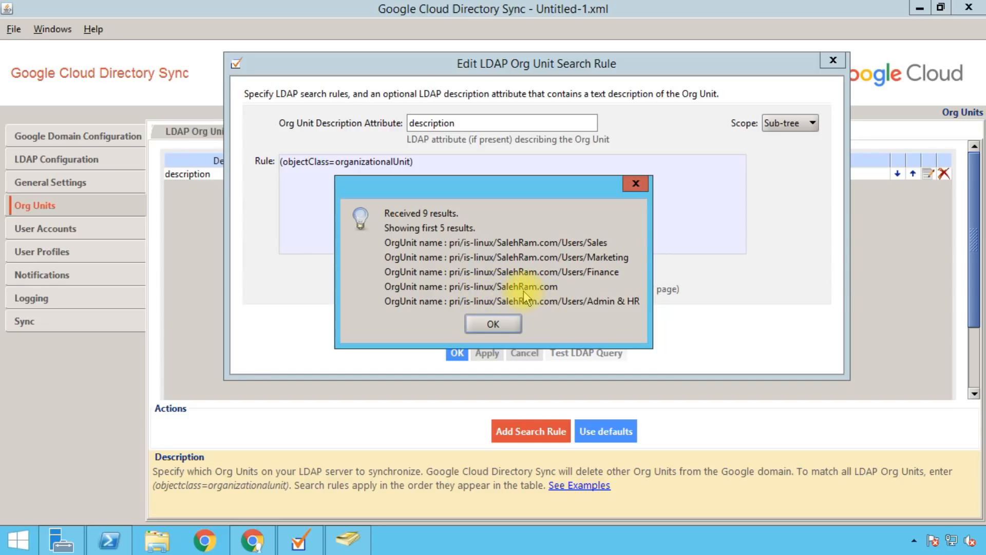
{"action": "left_click", "coordinate": [481, 323]}
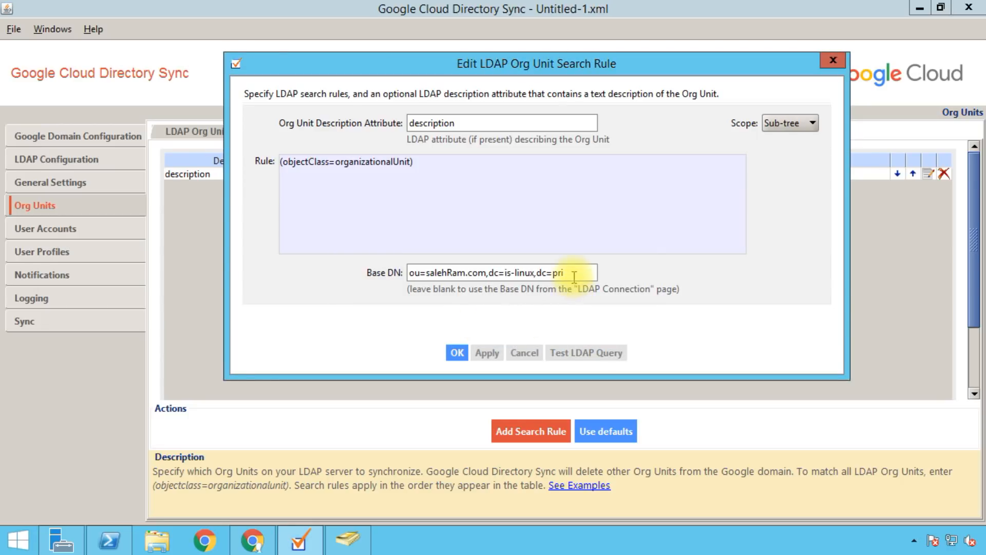
Step: Clear the base DN, retest to get 7 org units, and save the SUBTREE rule
{"action": "left_click_drag", "start_coordinate": [574, 277], "coordinate": [282, 254]}
{"action": "key", "text": "BackSpace"}
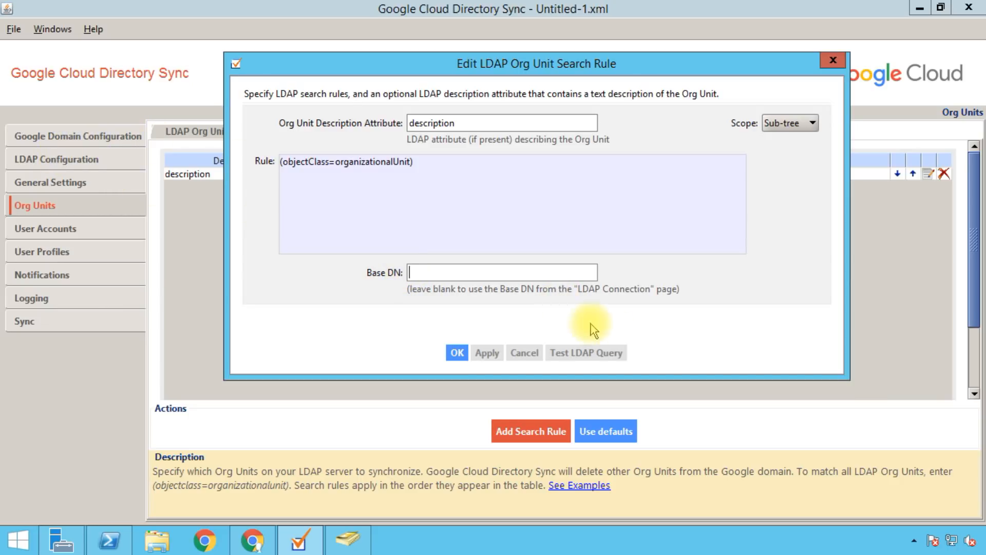
{"action": "left_click", "coordinate": [566, 354]}
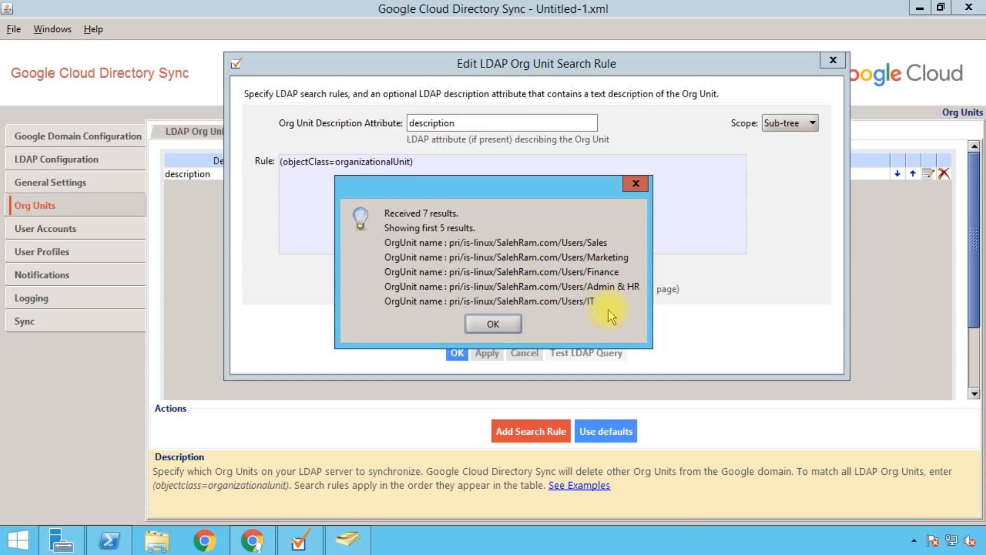
{"action": "left_click", "coordinate": [498, 323]}
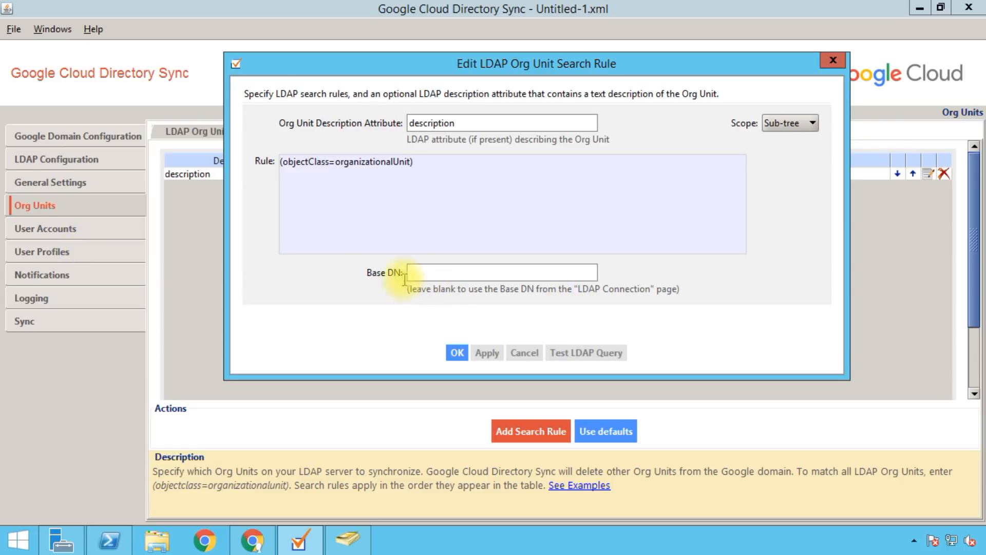
{"action": "left_click", "coordinate": [452, 354]}
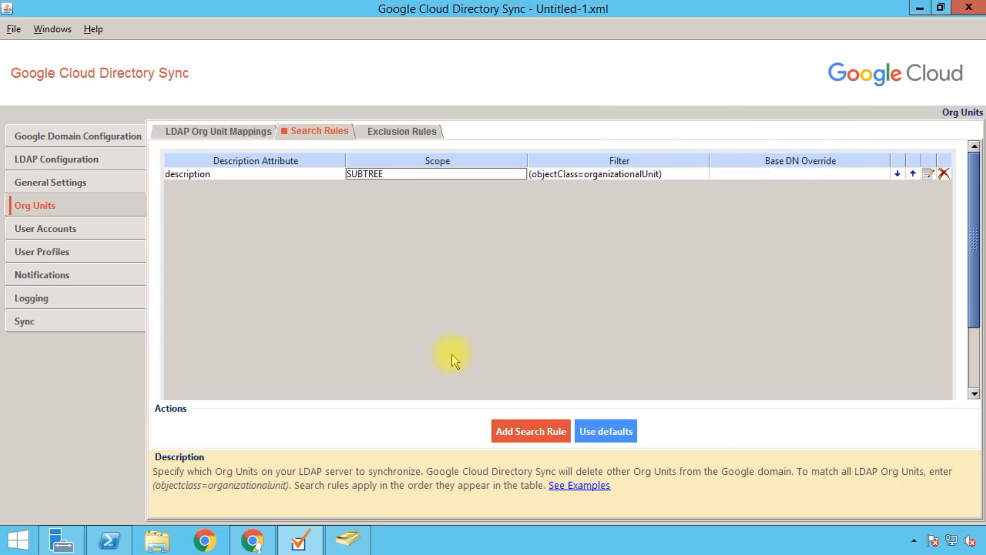
Step: View the empty org unit Exclusion Rules list with its 5% organization deletion limit
{"action": "left_click", "coordinate": [392, 133]}
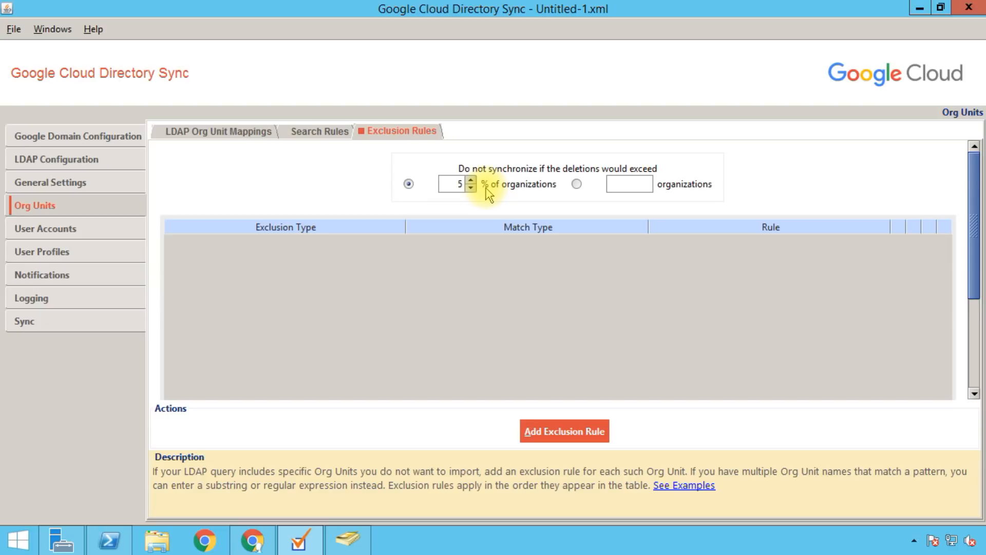
{"action": "double_click", "coordinate": [456, 188]}
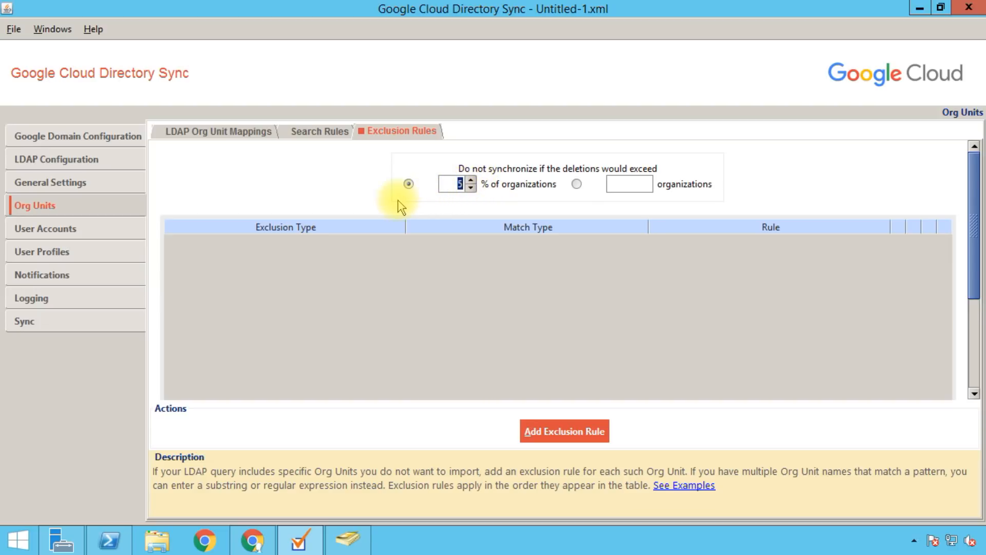
{"action": "left_click", "coordinate": [442, 182]}
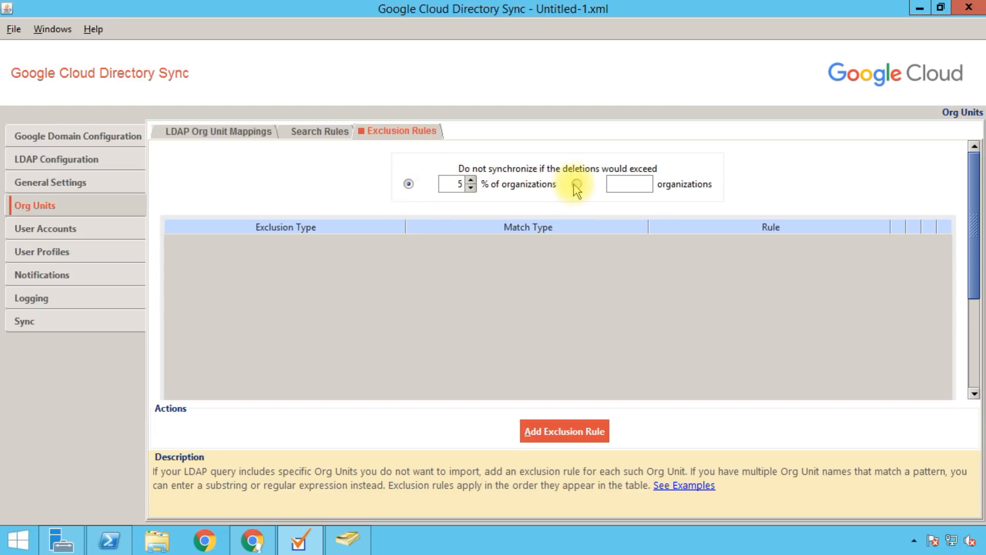
{"action": "left_click", "coordinate": [637, 184]}
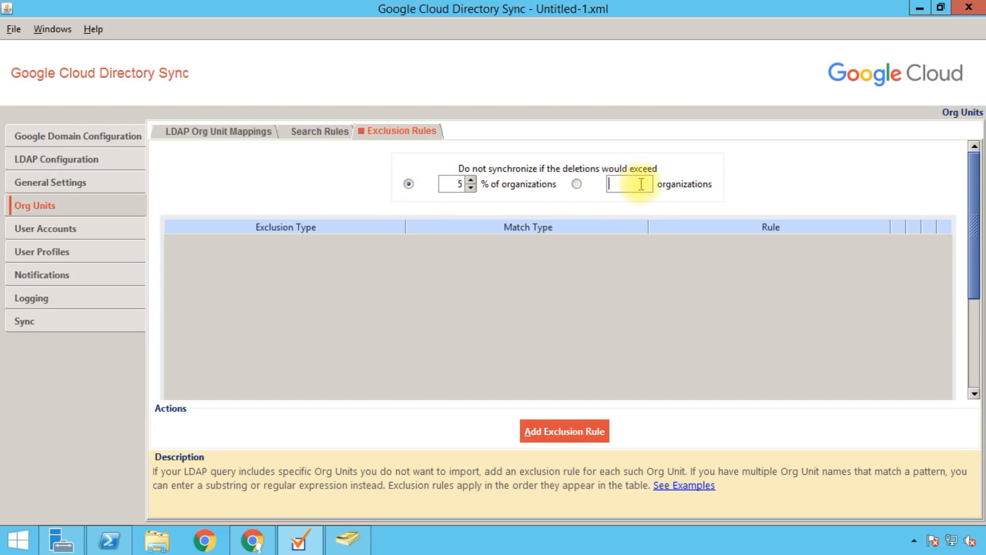
{"action": "left_click", "coordinate": [577, 185]}
{"action": "left_click", "coordinate": [637, 186]}
{"action": "type", "text": "10"}
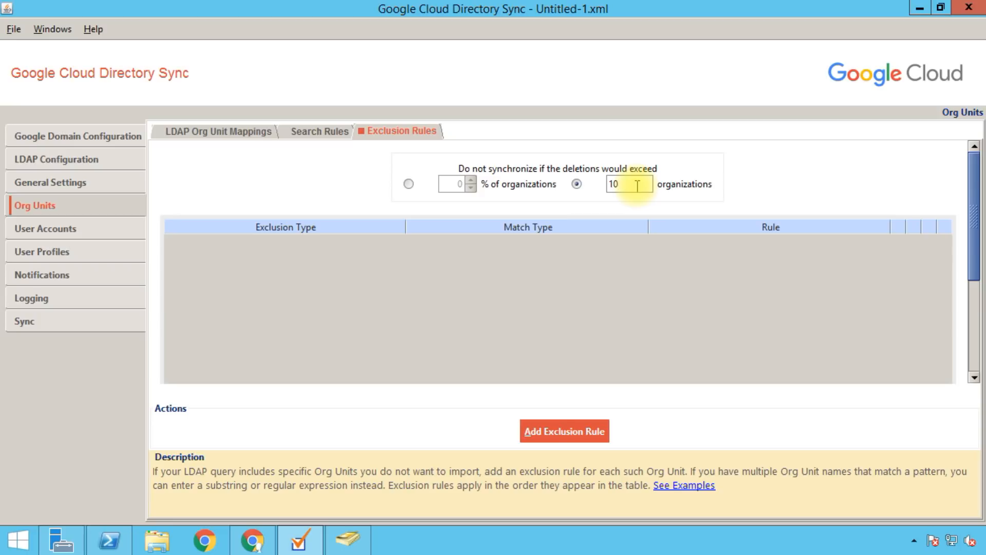
{"action": "left_click", "coordinate": [408, 183]}
{"action": "double_click", "coordinate": [452, 184]}
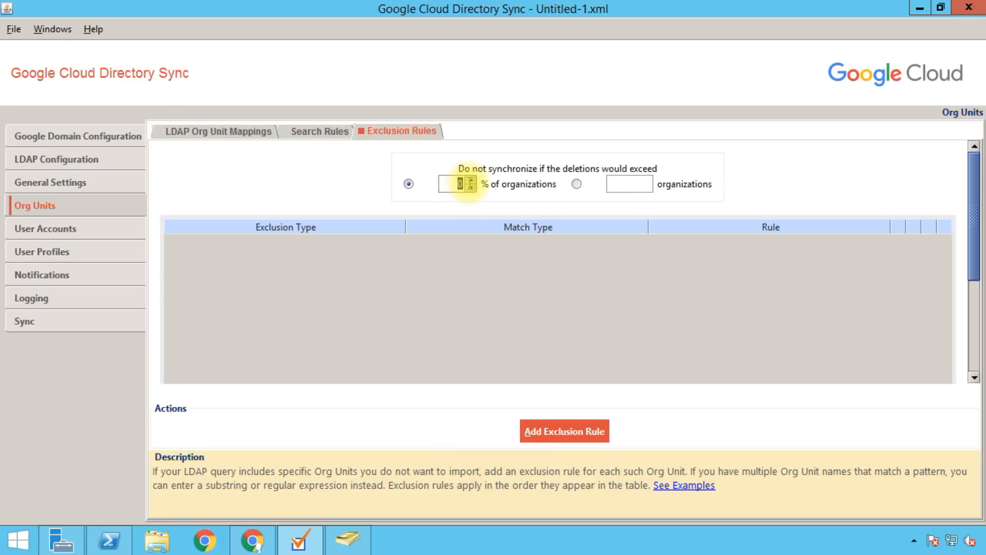
{"action": "type", "text": "5"}
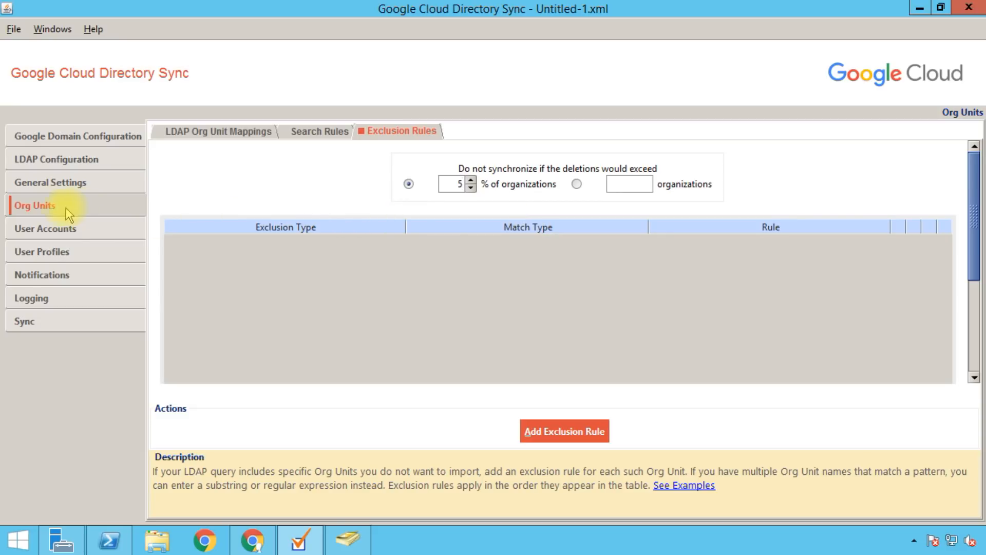
Step: On User Accounts, apply default attributes: mail, objectGUID unique identifier, proxyAddresses aliases
{"action": "left_click", "coordinate": [93, 228]}
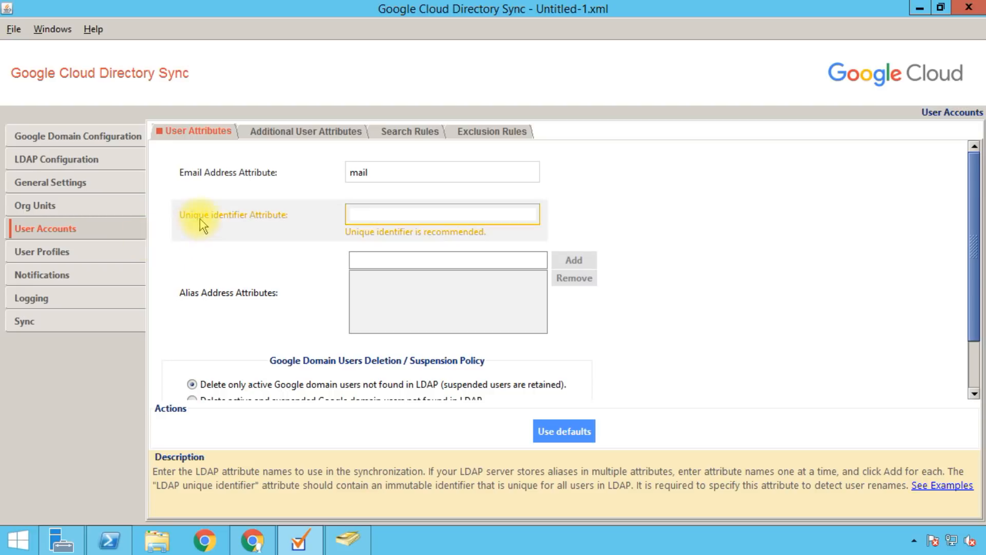
{"action": "mouse_move", "coordinate": [271, 190]}
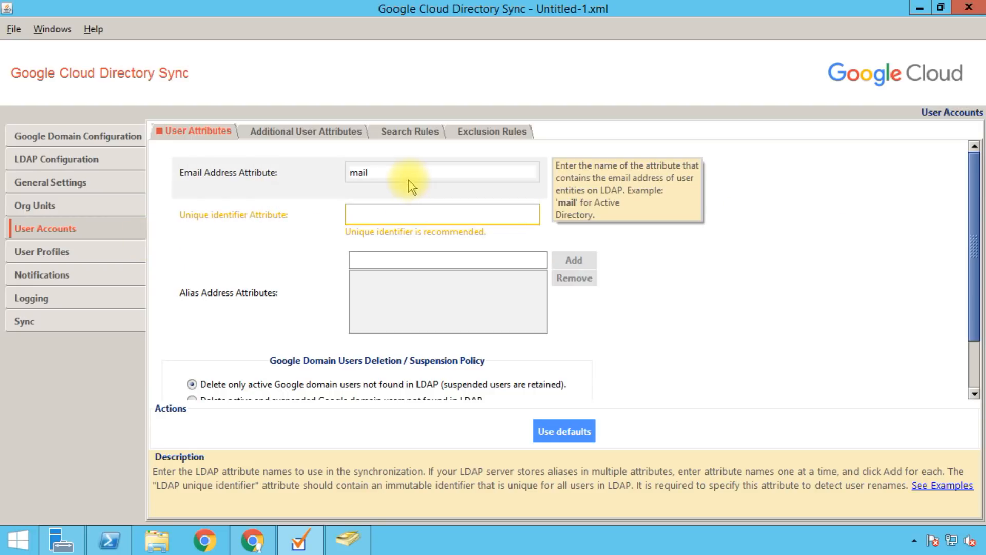
{"action": "left_click_drag", "start_coordinate": [405, 175], "coordinate": [322, 179]}
{"action": "mouse_move", "coordinate": [302, 217]}
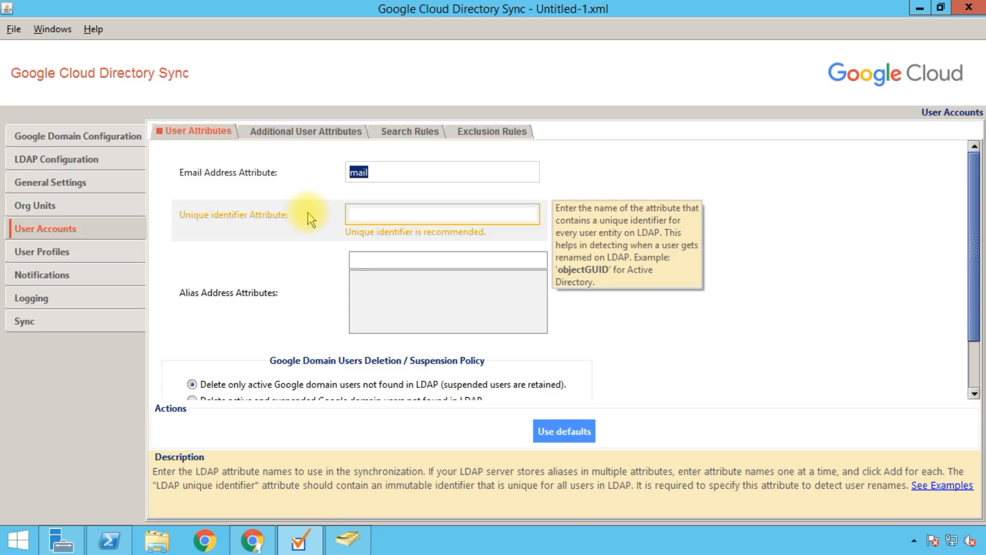
{"action": "left_click", "coordinate": [384, 172]}
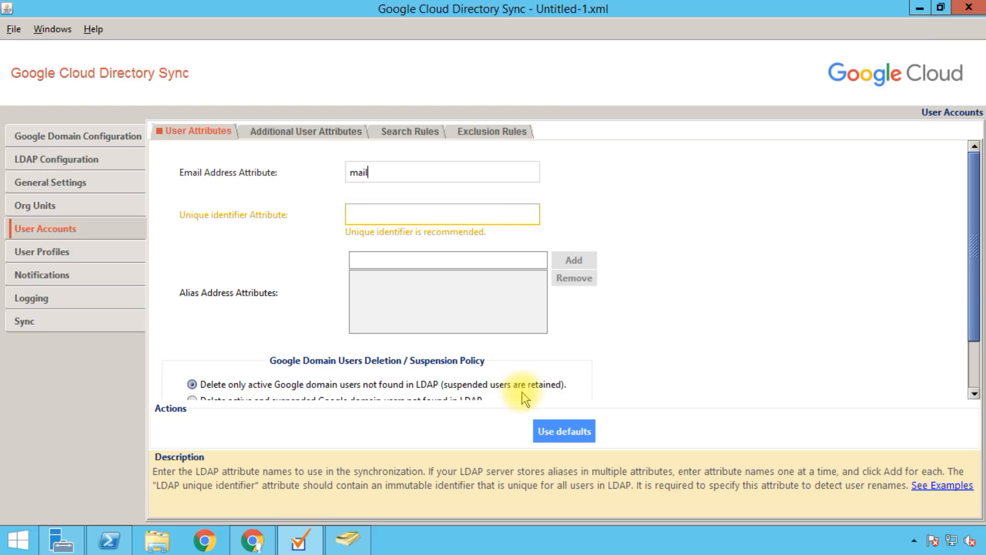
{"action": "left_click", "coordinate": [549, 432]}
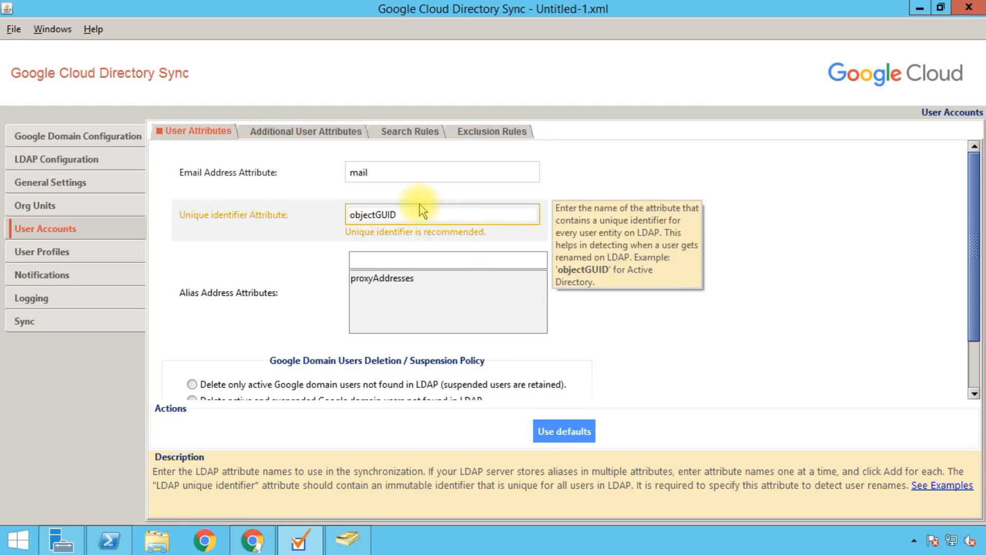
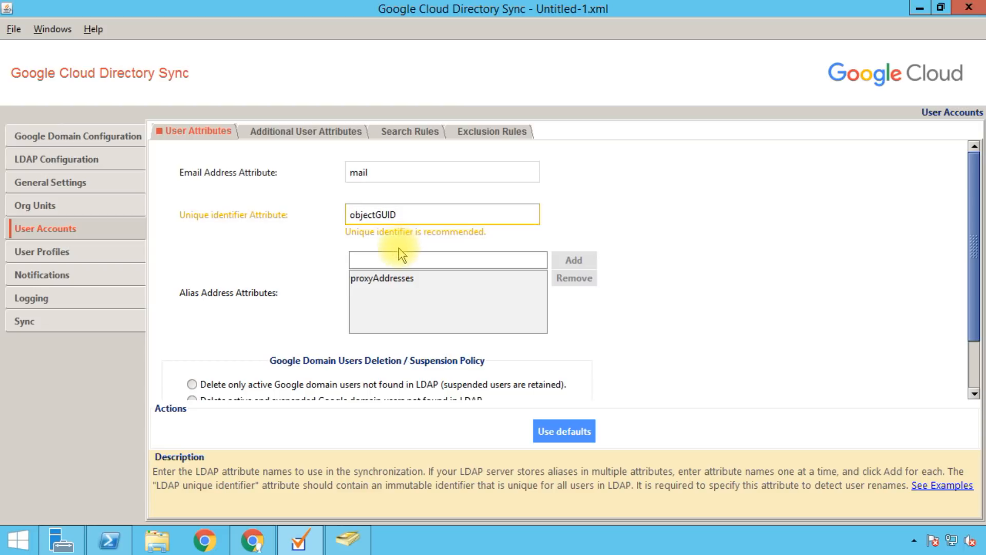
Step: Add extensionAttribute1 to the alias address attributes next to proxyAddresses
{"action": "mouse_move", "coordinate": [307, 308]}
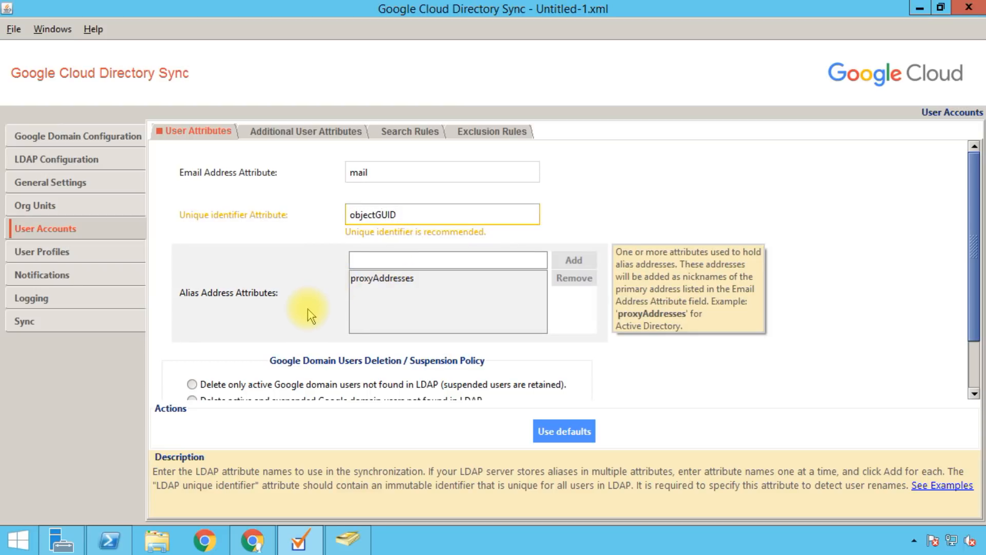
{"action": "left_click", "coordinate": [401, 281]}
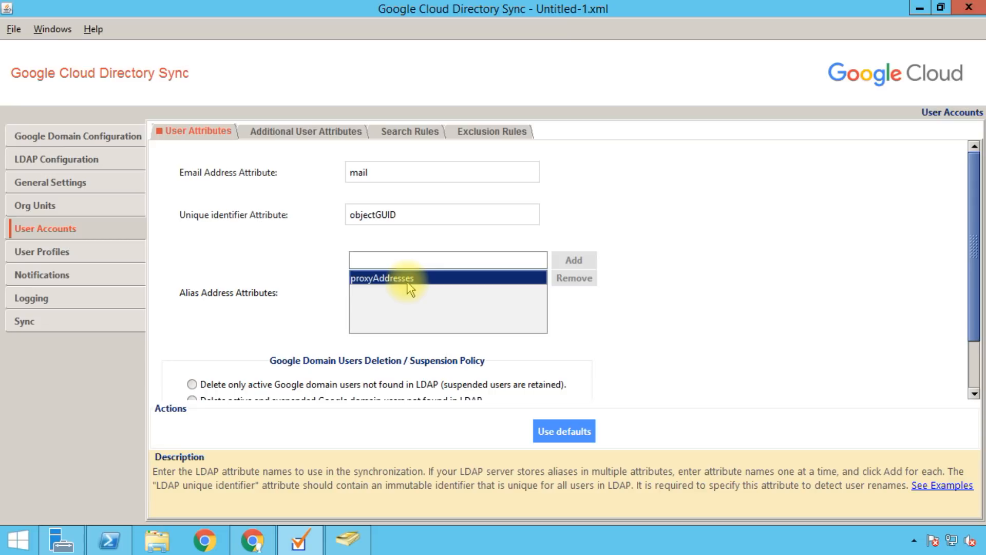
{"action": "left_click", "coordinate": [370, 258]}
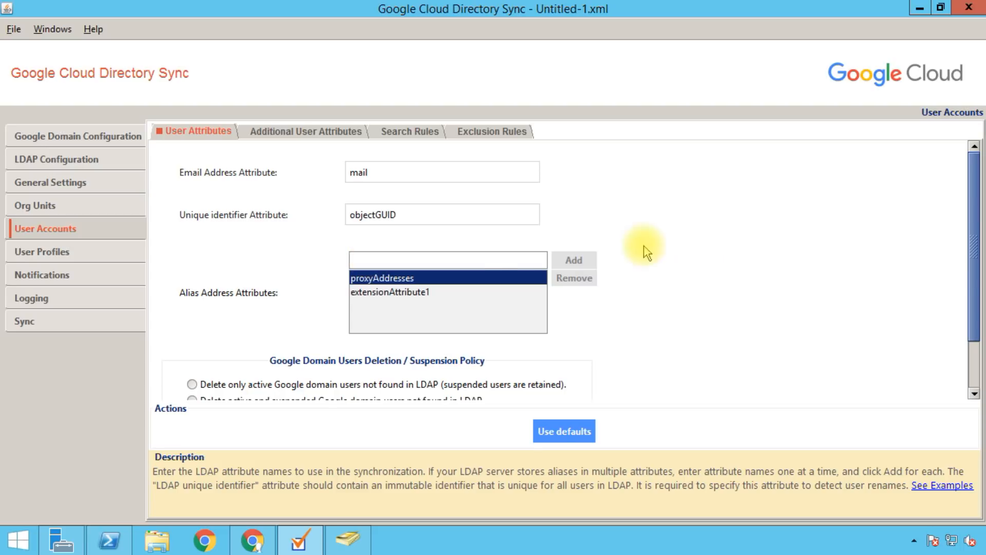
{"action": "left_click", "coordinate": [437, 291]}
{"action": "left_click", "coordinate": [418, 277]}
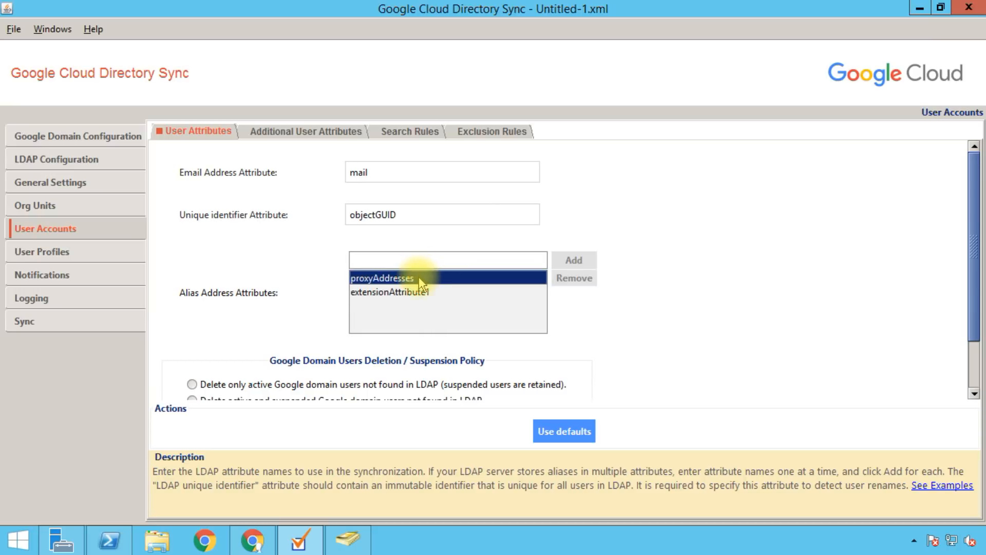
{"action": "left_click", "coordinate": [414, 293]}
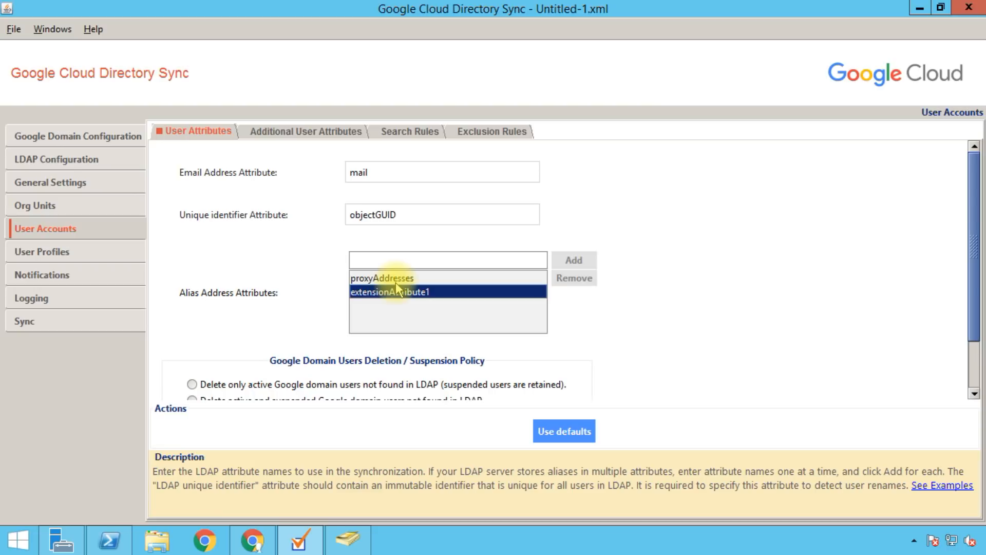
{"action": "left_click_drag", "start_coordinate": [972, 205], "coordinate": [980, 307]}
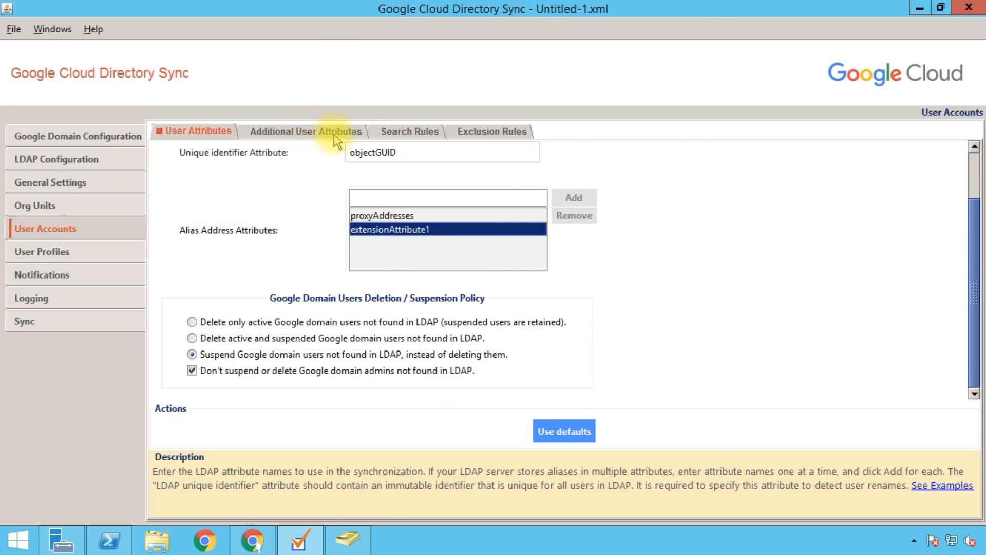
Step: Fill the given and family name fields with the defaults givenName and sn
{"action": "left_click", "coordinate": [332, 132]}
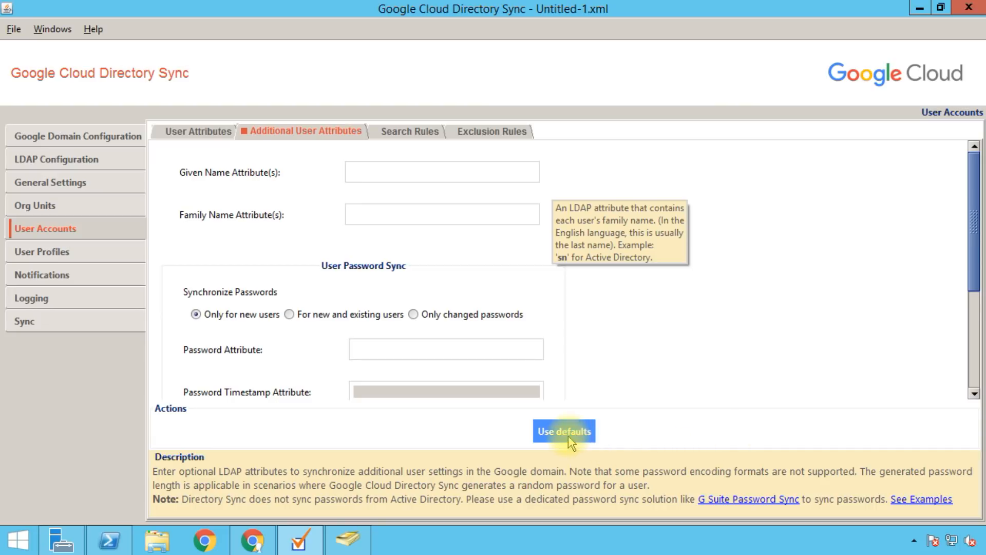
{"action": "left_click", "coordinate": [551, 433]}
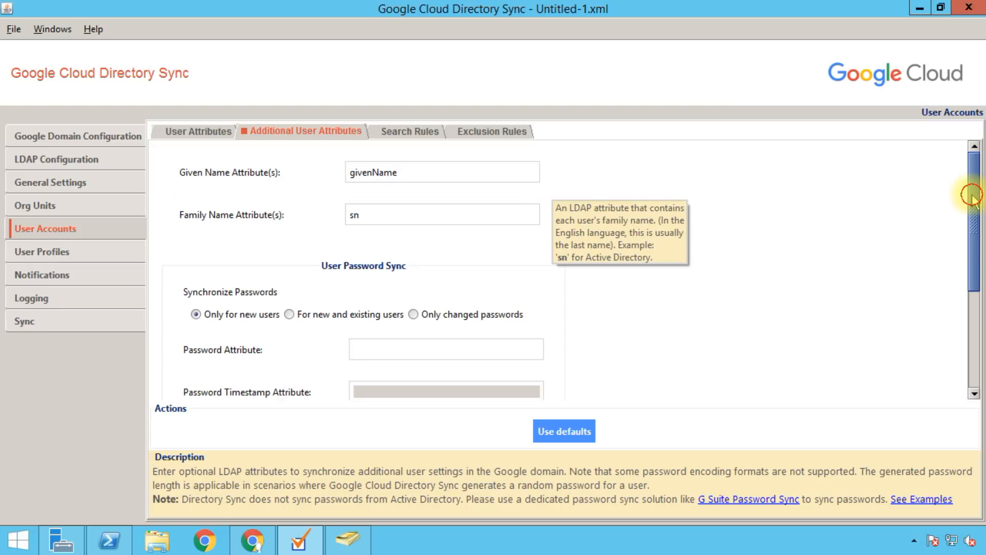
{"action": "left_click_drag", "start_coordinate": [975, 187], "coordinate": [970, 262]}
{"action": "scroll", "coordinate": [970, 263], "scroll_direction": "down", "scroll_amount": 3}
{"action": "scroll", "coordinate": [966, 262], "scroll_direction": "up", "scroll_amount": 1}
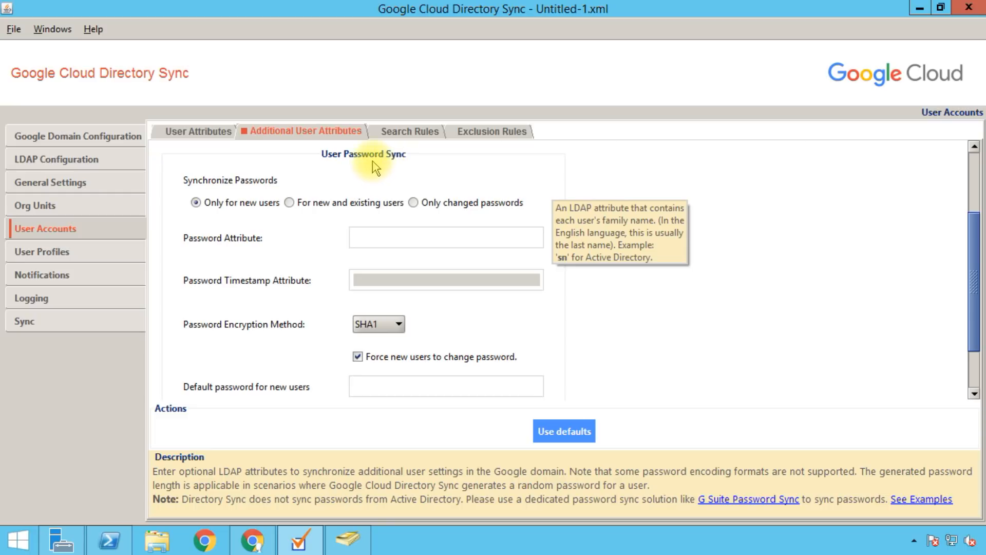
{"action": "mouse_move", "coordinate": [316, 187]}
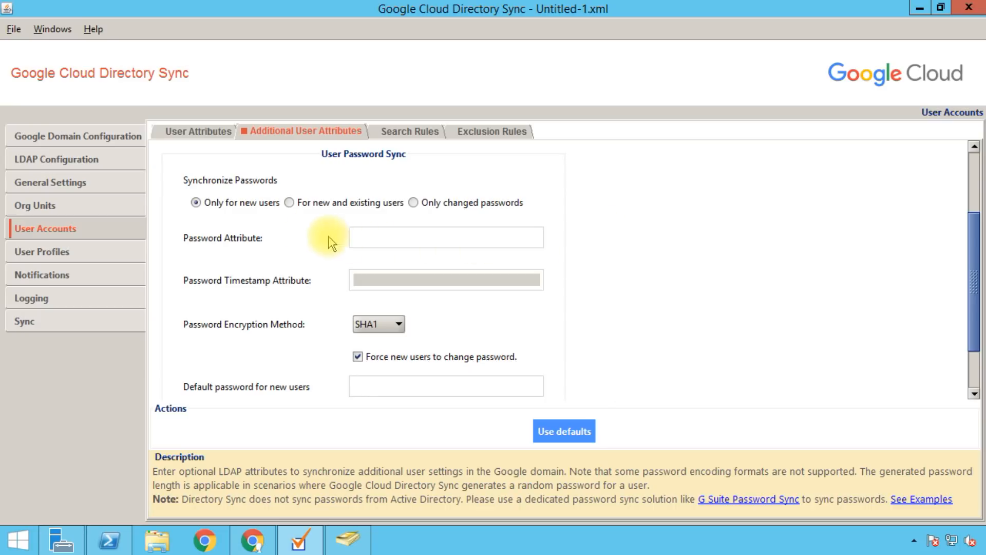
Step: Set the password attribute to userPassword
{"action": "mouse_move", "coordinate": [248, 243]}
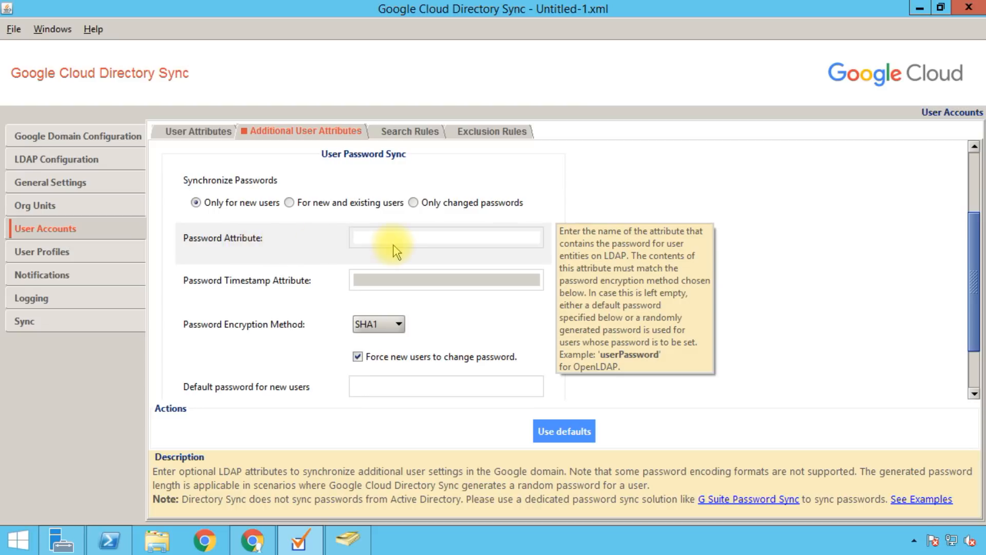
{"action": "left_click", "coordinate": [378, 240]}
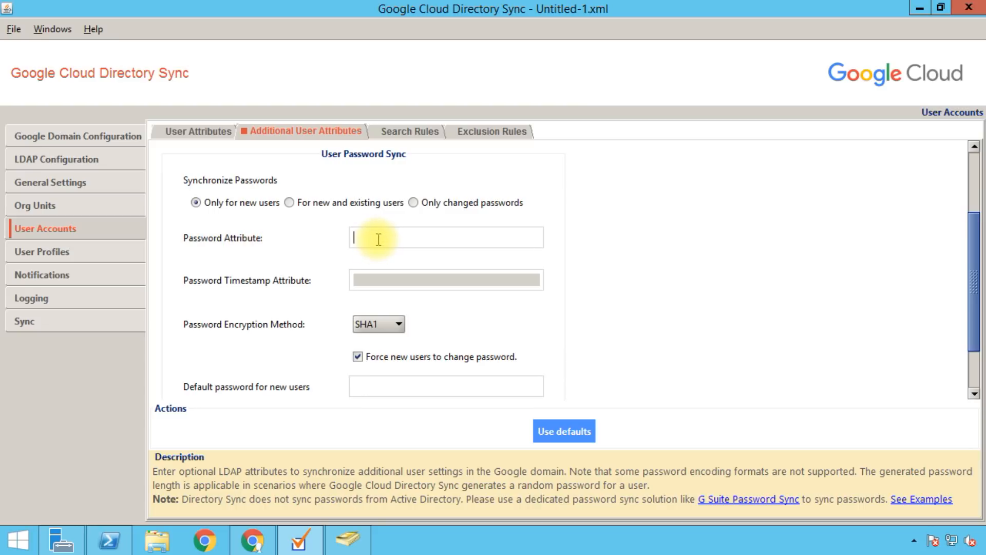
{"action": "mouse_move", "coordinate": [257, 240]}
{"action": "type", "text": "userPassword"}
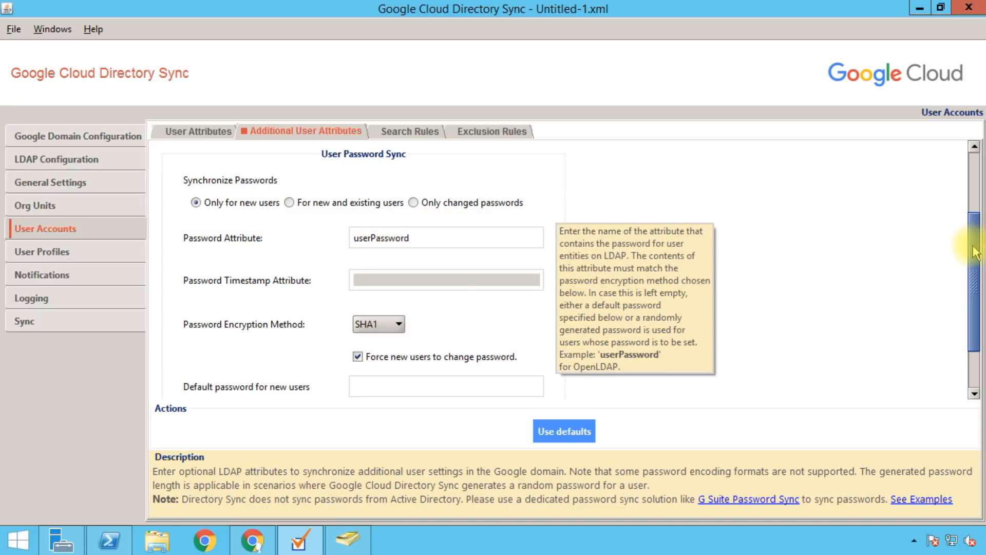
{"action": "scroll", "coordinate": [971, 247], "scroll_direction": "down", "scroll_amount": 3}
{"action": "scroll", "coordinate": [963, 267], "scroll_direction": "up", "scroll_amount": 8}
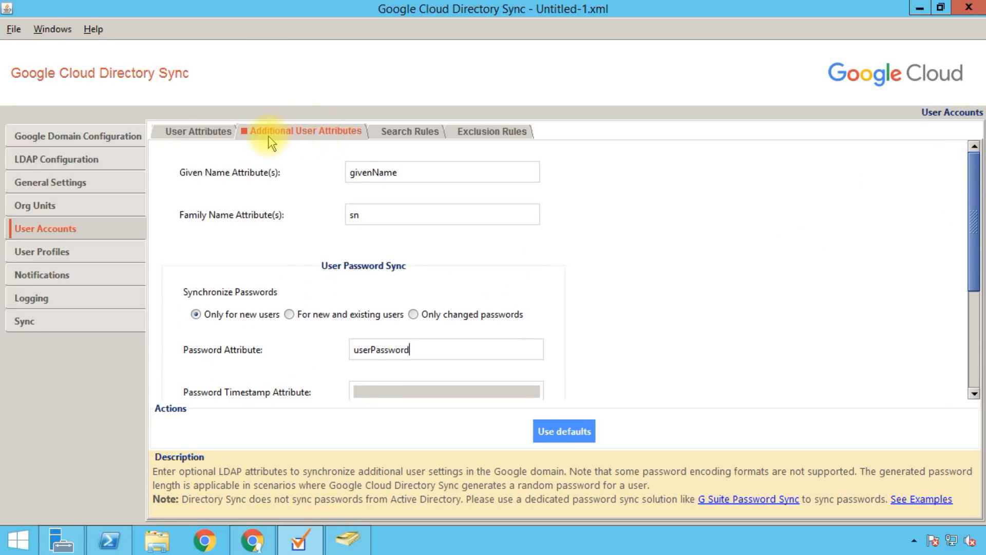
{"action": "left_click", "coordinate": [417, 135]}
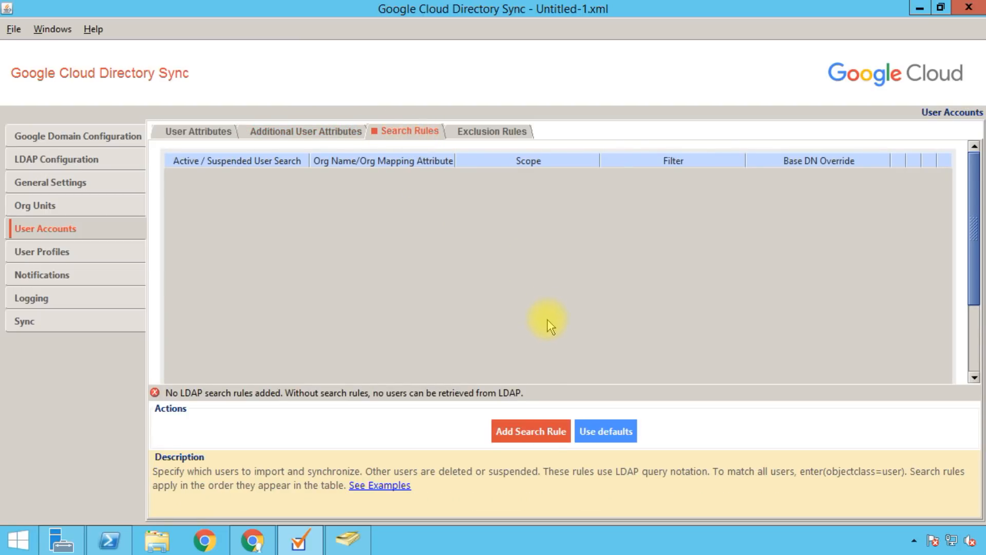
Step: Add the default active-user search rule and test it, returning 8 users
{"action": "left_click", "coordinate": [599, 433]}
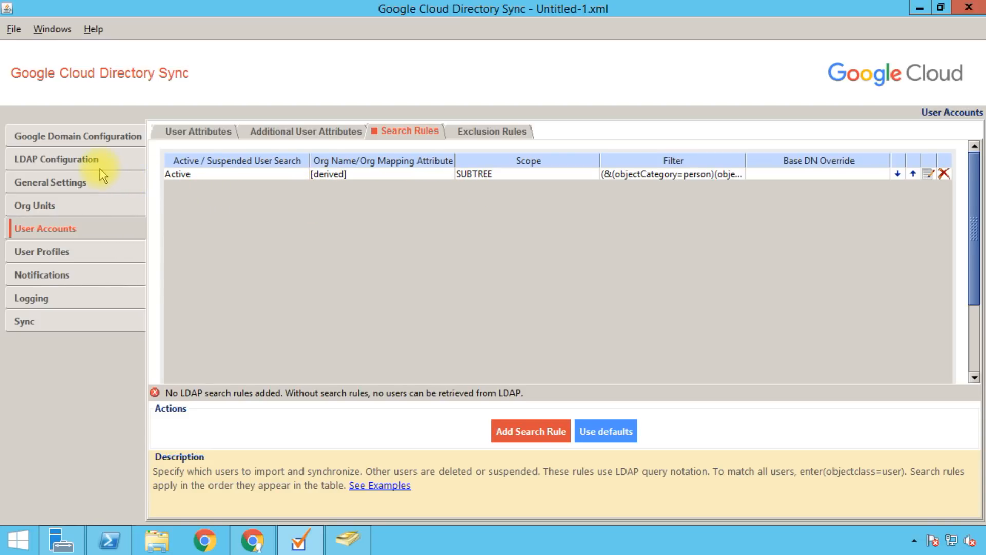
{"action": "double_click", "coordinate": [479, 179]}
{"action": "left_click", "coordinate": [462, 403]}
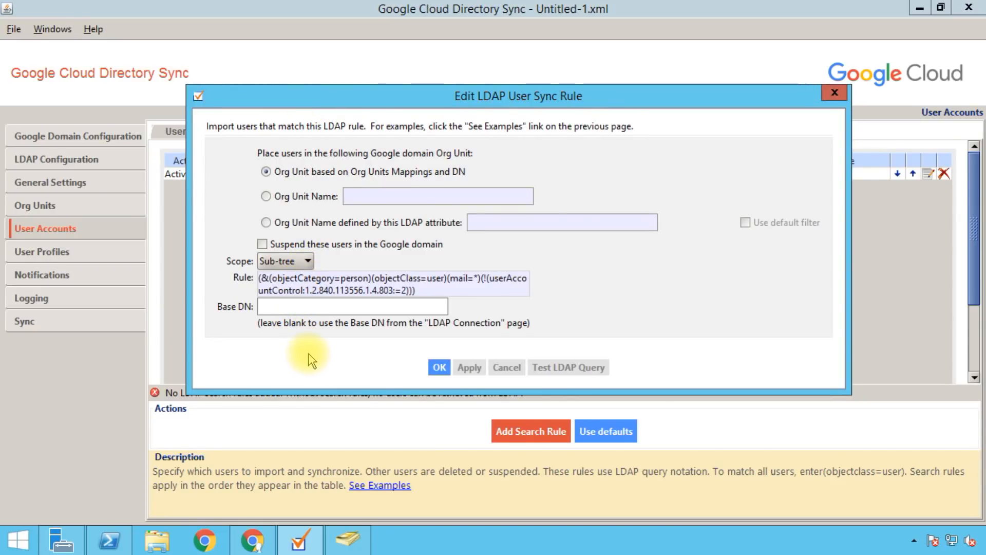
{"action": "left_click", "coordinate": [567, 373]}
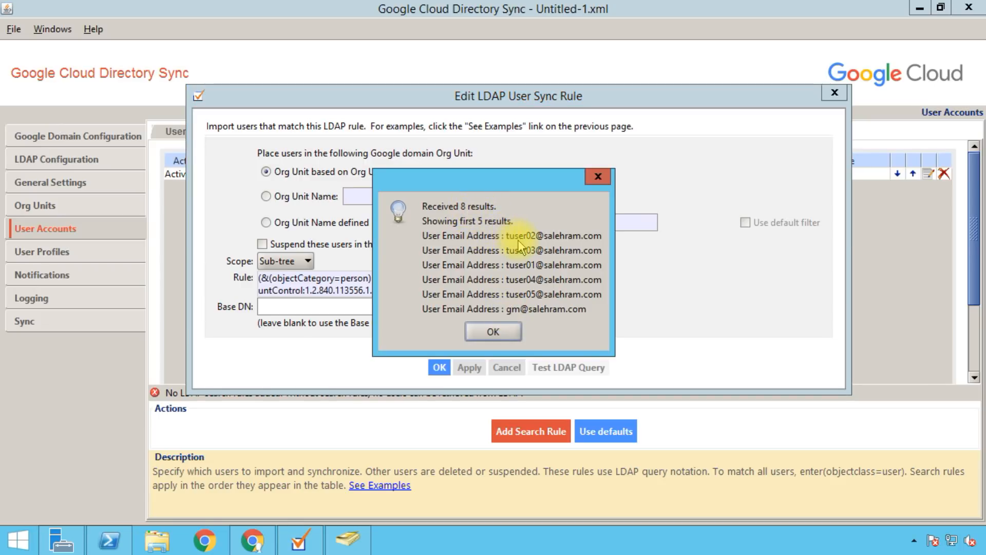
{"action": "left_click", "coordinate": [492, 333]}
{"action": "left_click", "coordinate": [439, 366]}
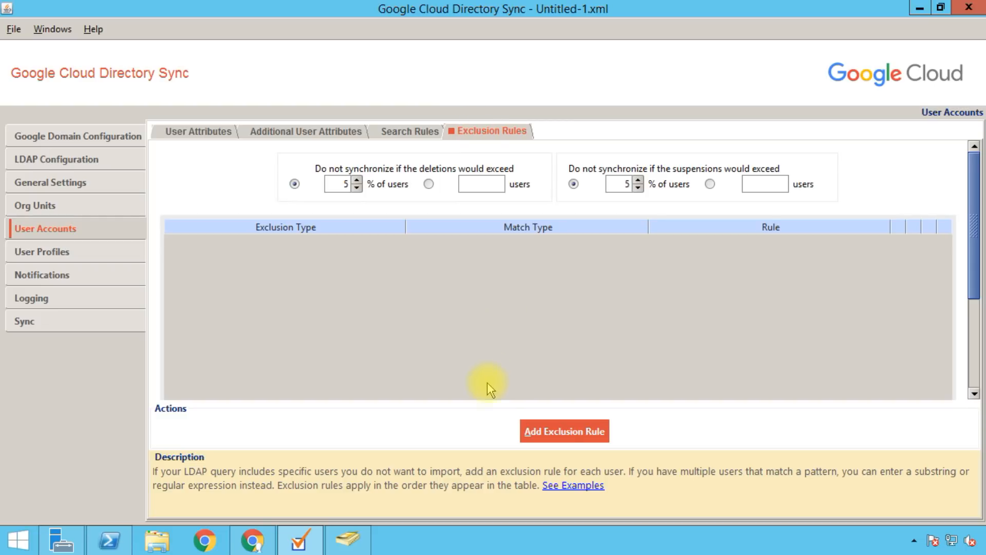
Step: Add a user exclusion rule: email address substring match on 'service'
{"action": "left_click", "coordinate": [560, 432]}
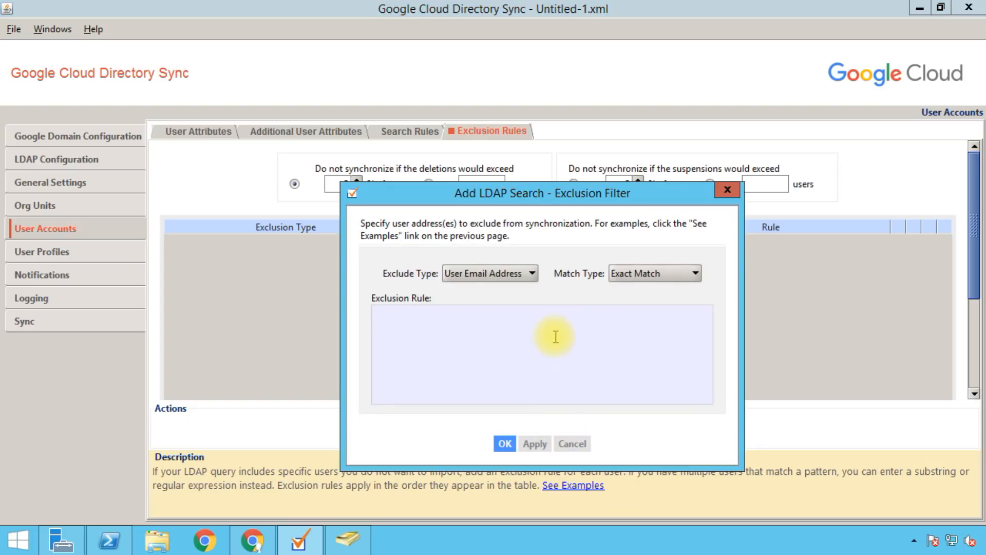
{"action": "left_click", "coordinate": [491, 278]}
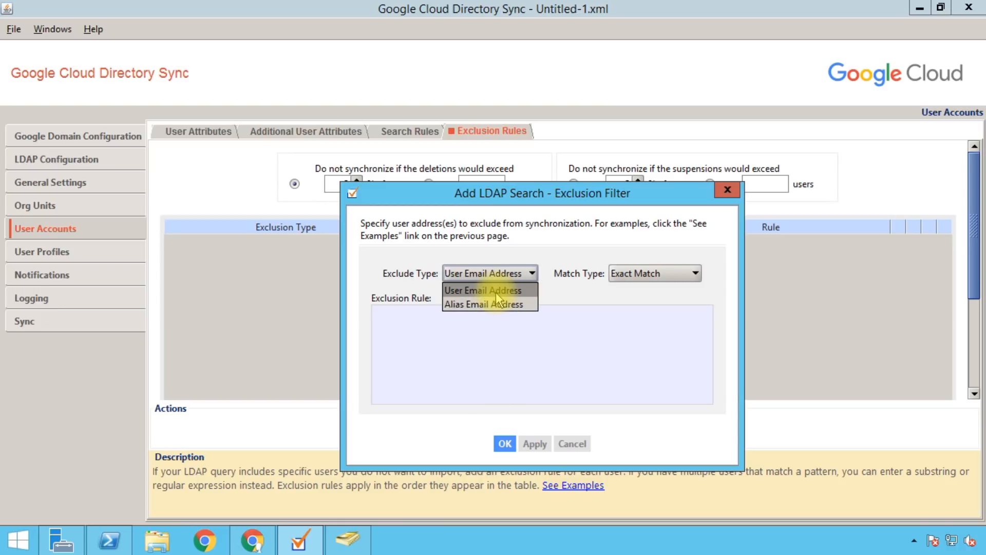
{"action": "left_click", "coordinate": [495, 291]}
{"action": "left_click", "coordinate": [470, 327]}
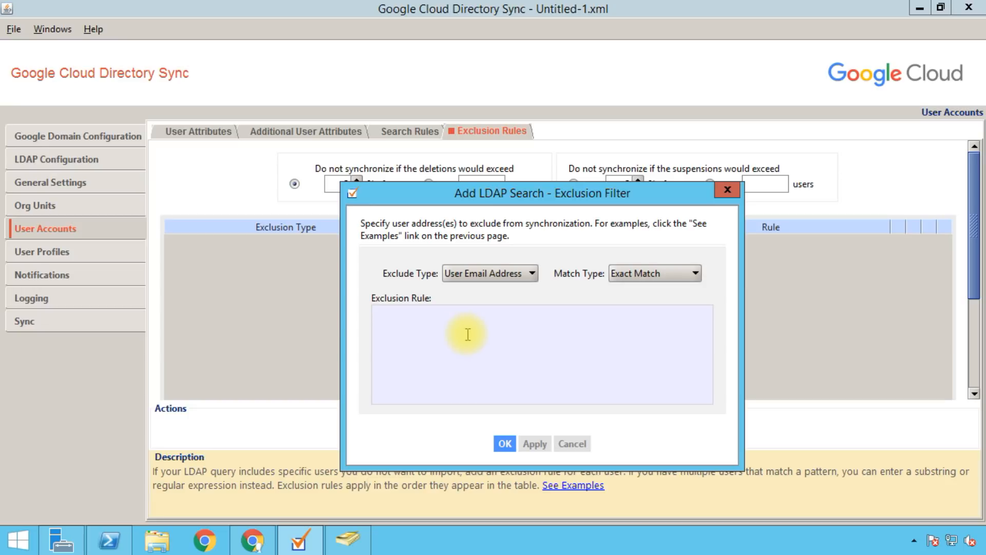
{"action": "left_click", "coordinate": [623, 278]}
{"action": "left_click", "coordinate": [628, 303]}
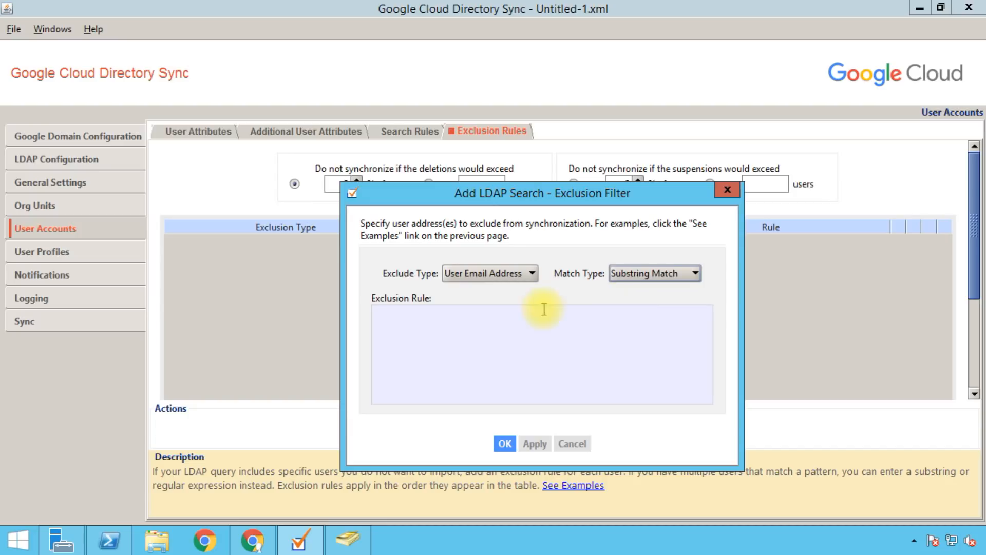
{"action": "left_click", "coordinate": [488, 328]}
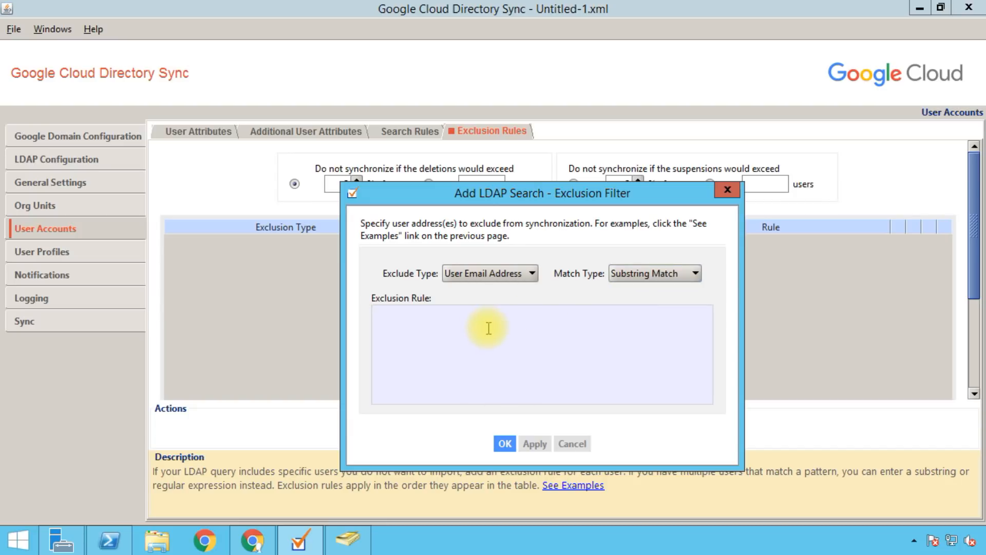
{"action": "type", "text": "service"}
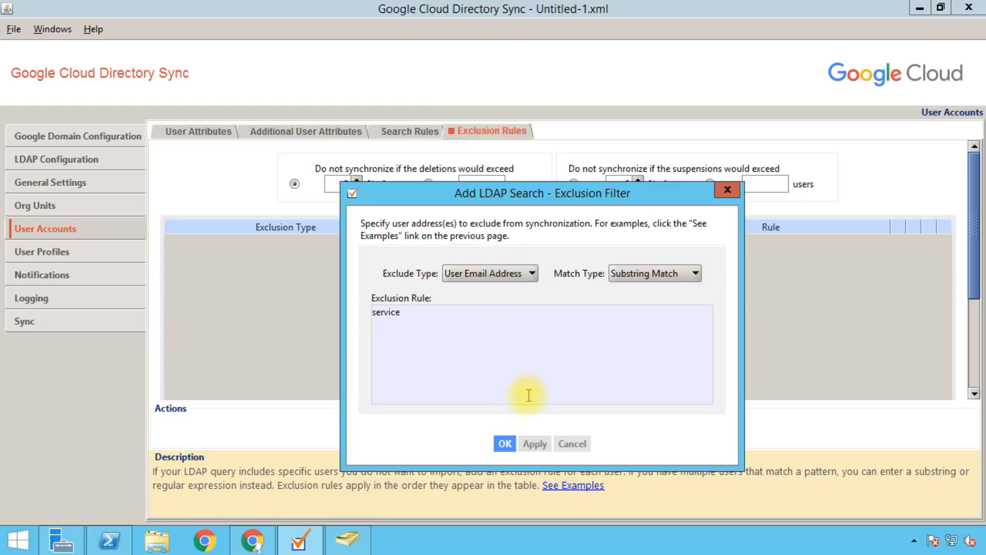
{"action": "left_click", "coordinate": [504, 444]}
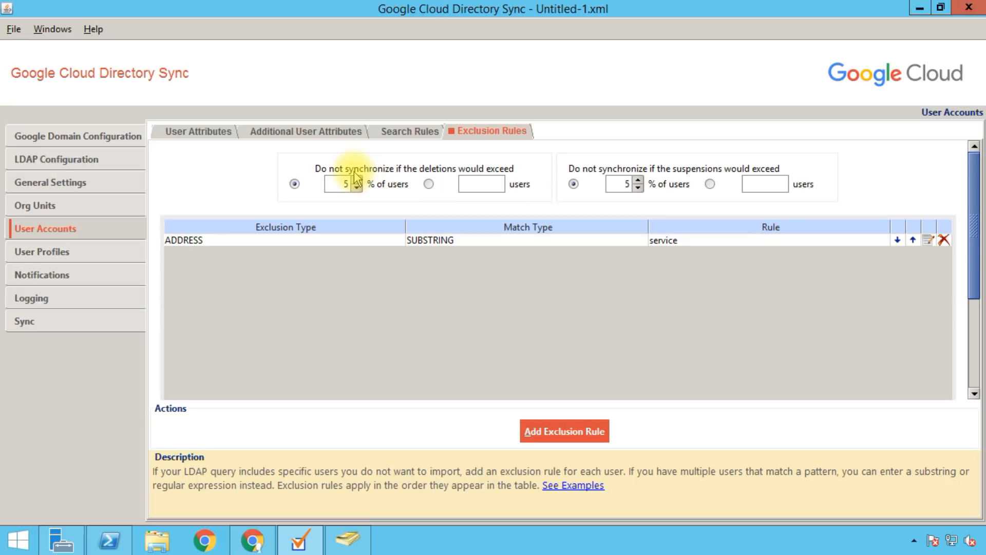
Step: Keep the user suspension limit at 5% of users
{"action": "left_click", "coordinate": [586, 190]}
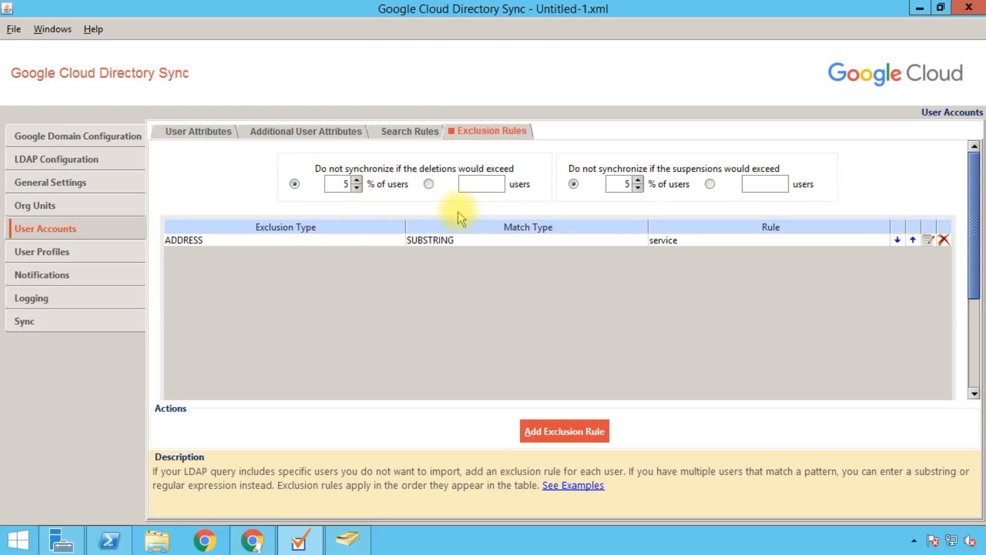
{"action": "left_click", "coordinate": [587, 181]}
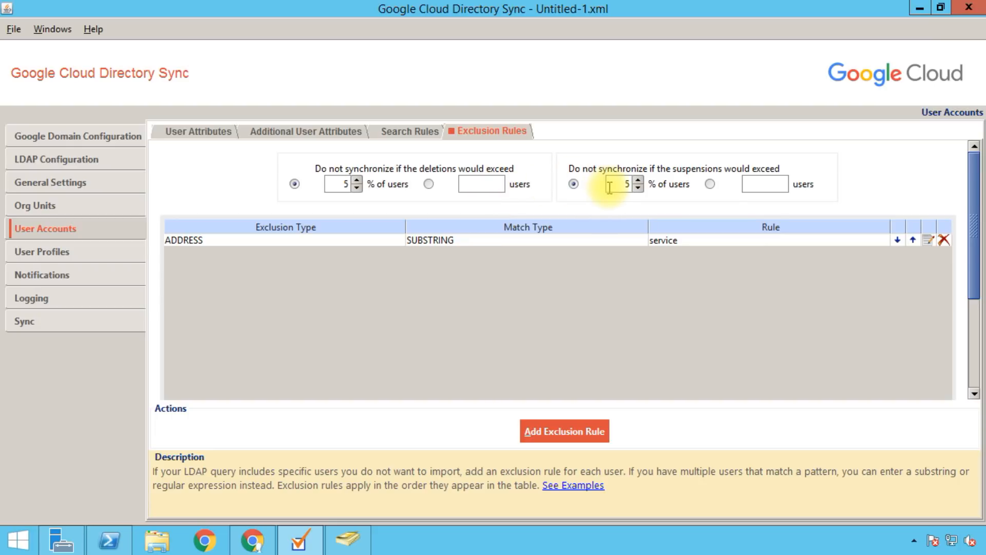
{"action": "double_click", "coordinate": [610, 188]}
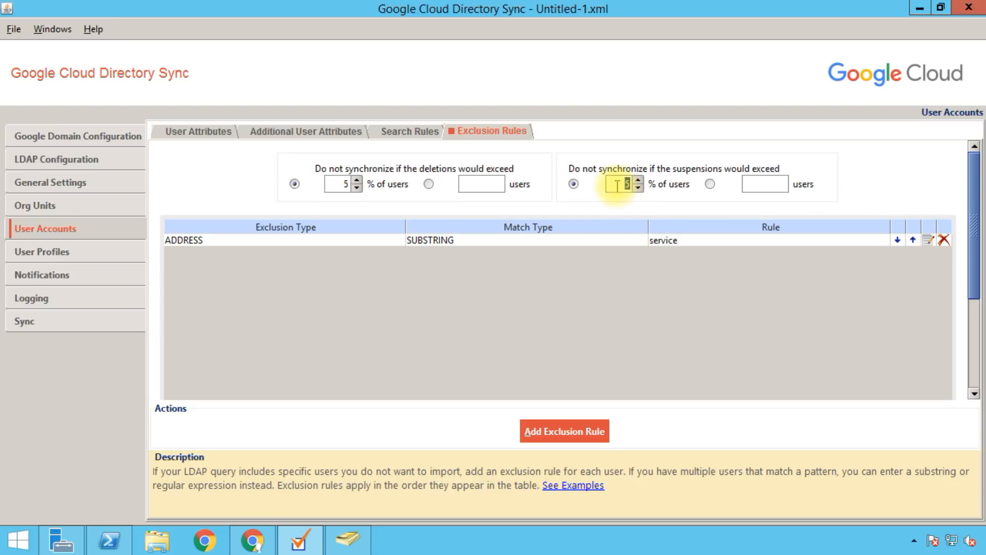
{"action": "left_click", "coordinate": [750, 184]}
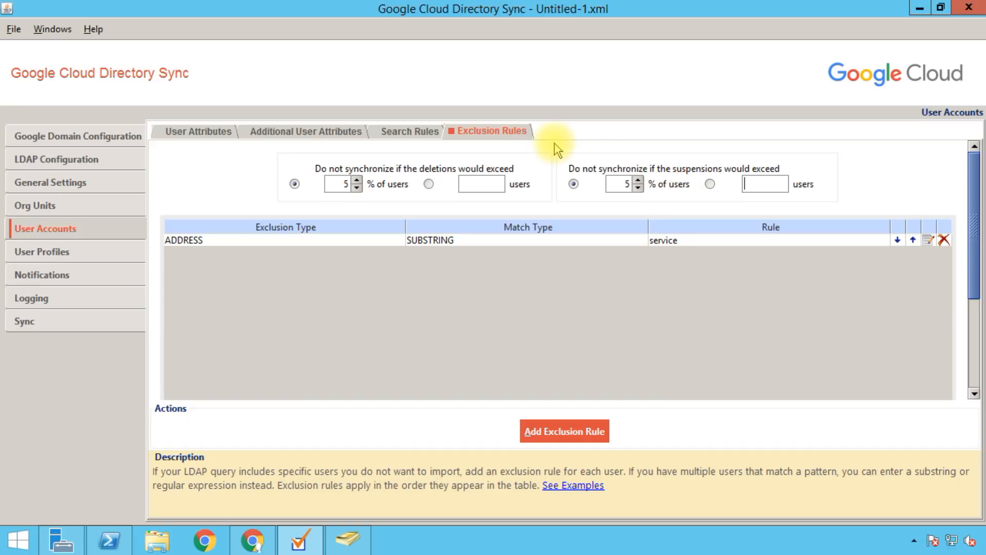
Step: Apply default LDAP names to all User Profile attributes, keeping Job title mapped to title
{"action": "left_click", "coordinate": [109, 252]}
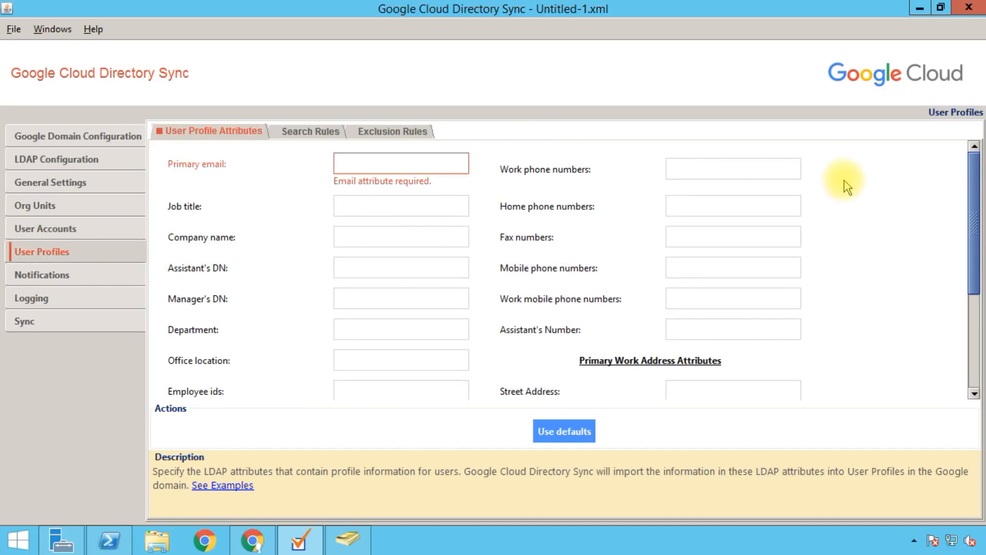
{"action": "left_click_drag", "start_coordinate": [971, 176], "coordinate": [971, 137]}
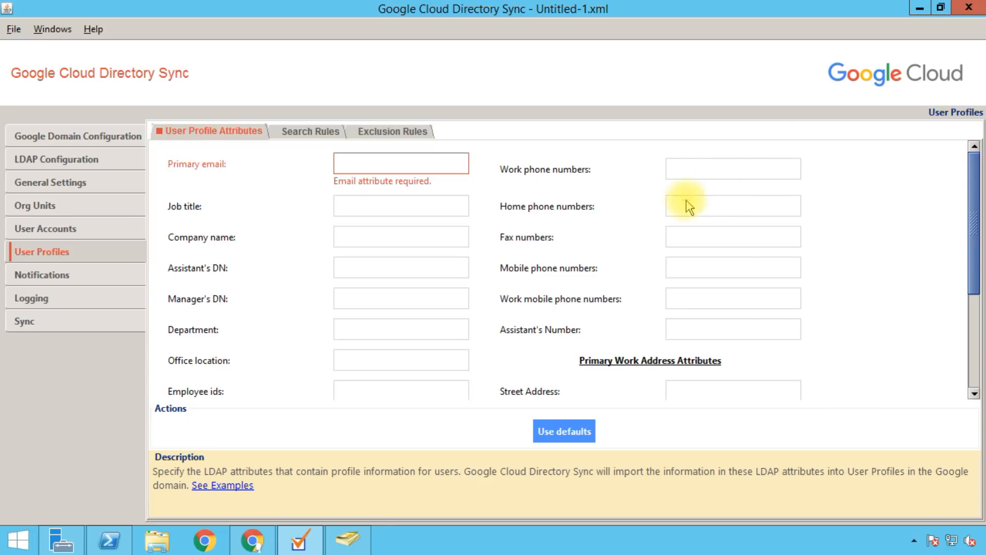
{"action": "left_click", "coordinate": [569, 432]}
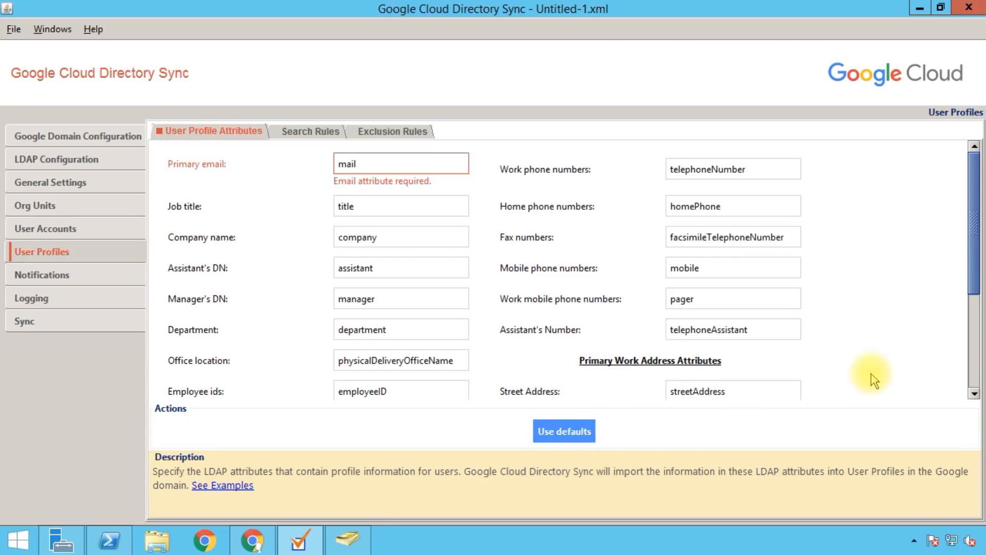
{"action": "mouse_move", "coordinate": [965, 202]}
{"action": "left_mouse_down"}
{"action": "mouse_move", "coordinate": [964, 300]}
{"action": "mouse_move", "coordinate": [955, 195]}
{"action": "left_mouse_up"}
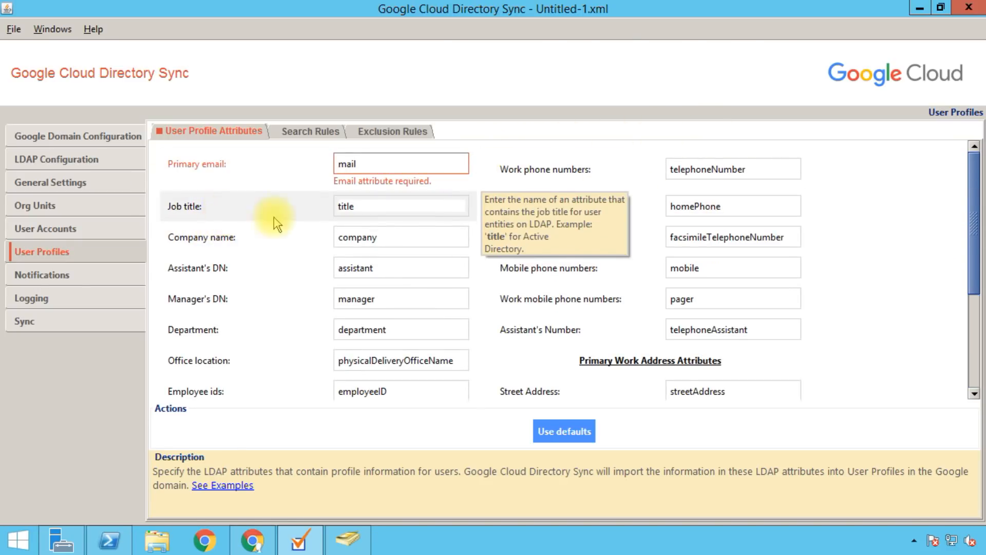
{"action": "left_click", "coordinate": [369, 208]}
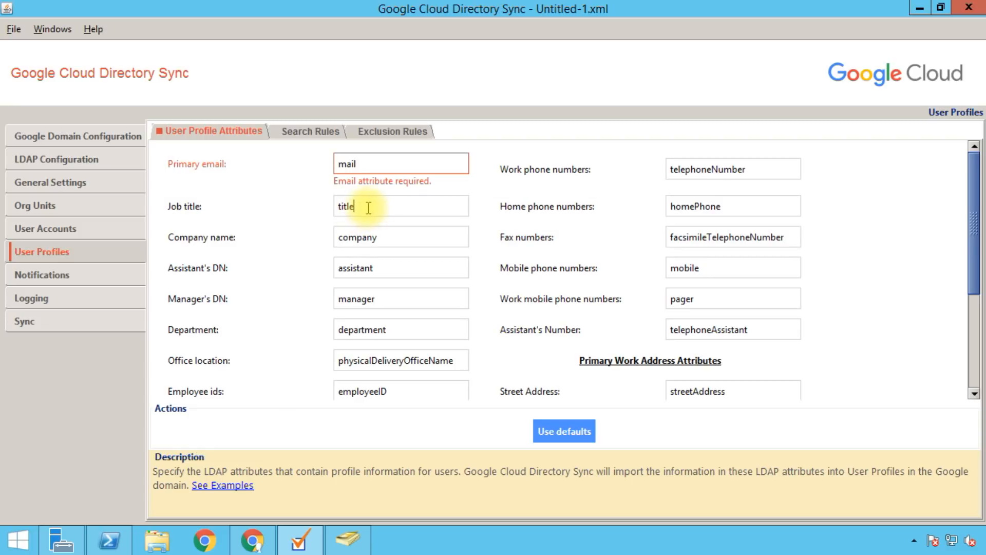
{"action": "double_click", "coordinate": [364, 206]}
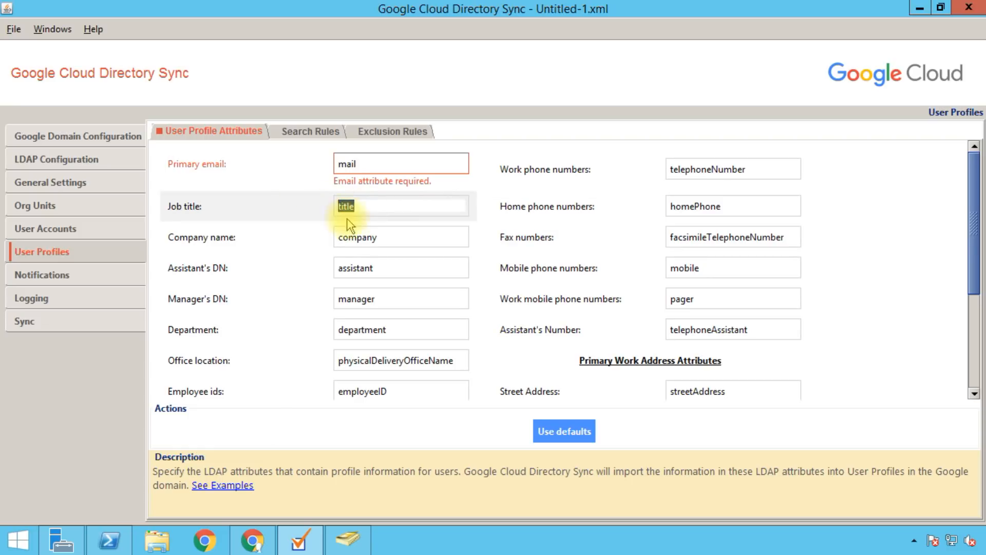
{"action": "left_click", "coordinate": [377, 211]}
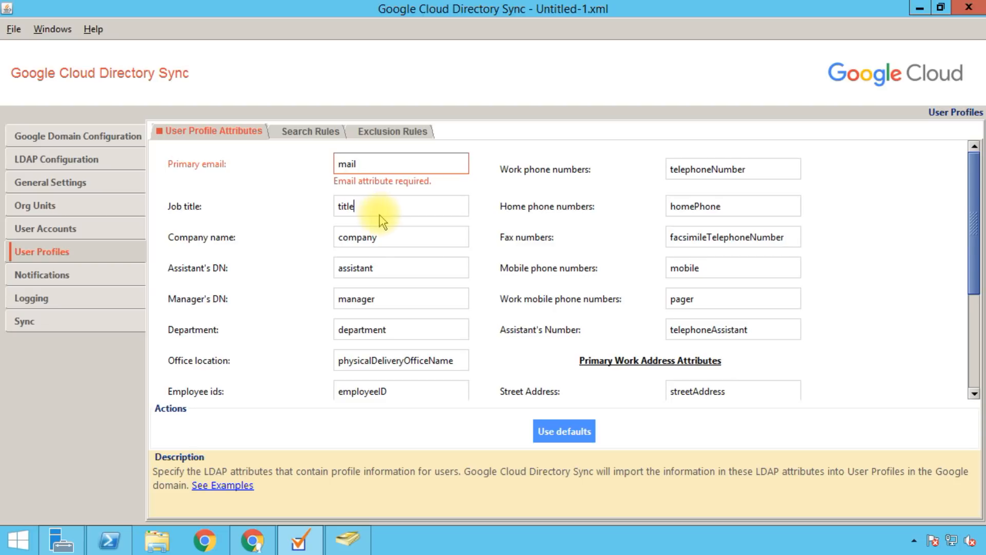
{"action": "left_click", "coordinate": [353, 539]}
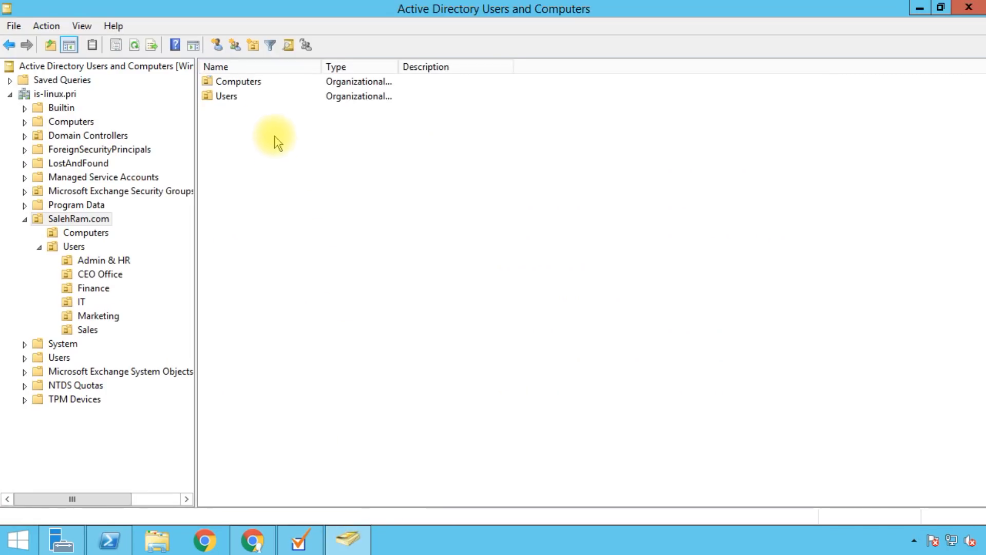
Step: Inspect Testing User 01's extension attributes in Finance through the Attribute Editor
{"action": "double_click", "coordinate": [236, 97]}
{"action": "double_click", "coordinate": [240, 109]}
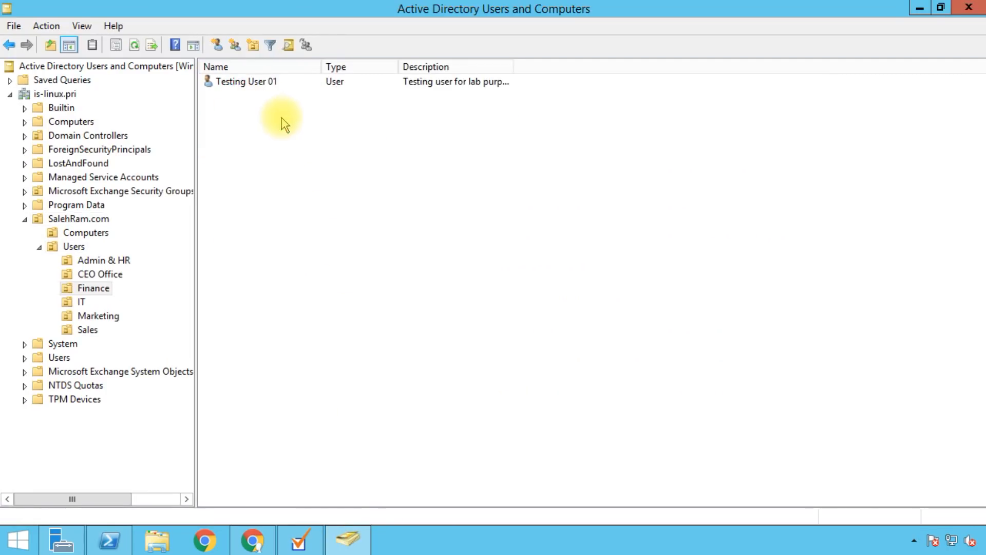
{"action": "double_click", "coordinate": [236, 83]}
{"action": "left_click", "coordinate": [601, 111]}
{"action": "scroll", "coordinate": [457, 244], "scroll_direction": "down", "scroll_amount": 6}
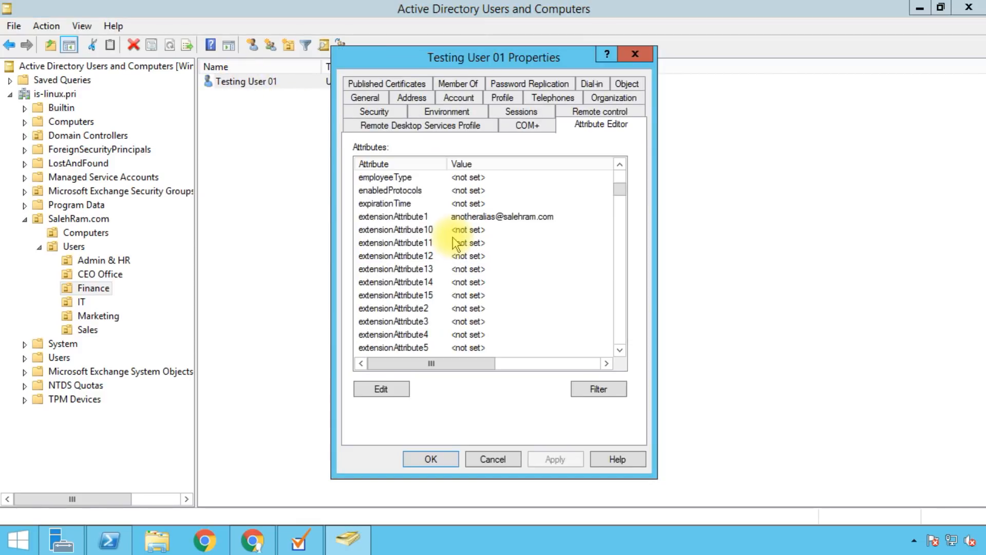
{"action": "left_click", "coordinate": [415, 256]}
{"action": "scroll", "coordinate": [411, 247], "scroll_direction": "down", "scroll_amount": 3}
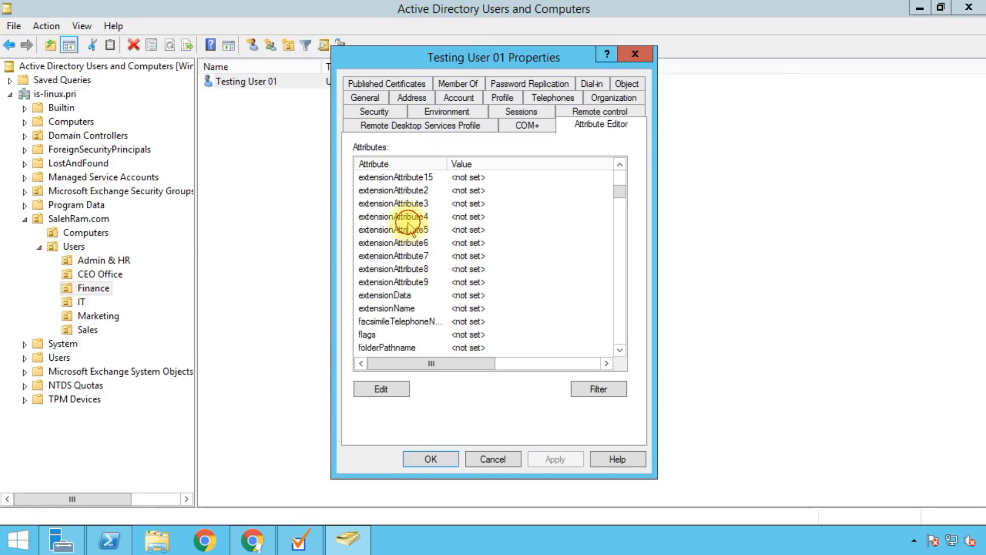
{"action": "left_click", "coordinate": [404, 218]}
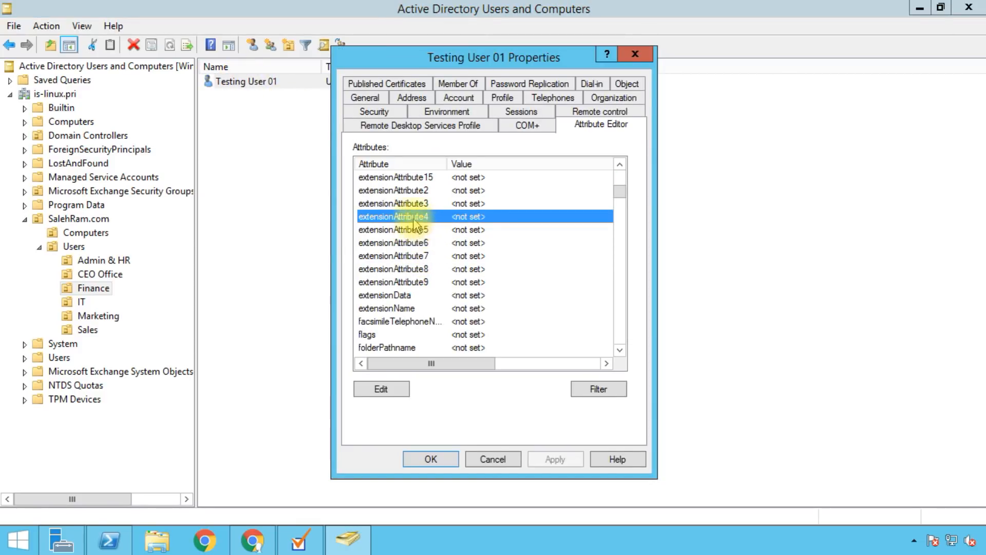
Step: Try extensionAttribute2 for the Mobile mapping, then restore all profile attributes to defaults
{"action": "left_click", "coordinate": [302, 537]}
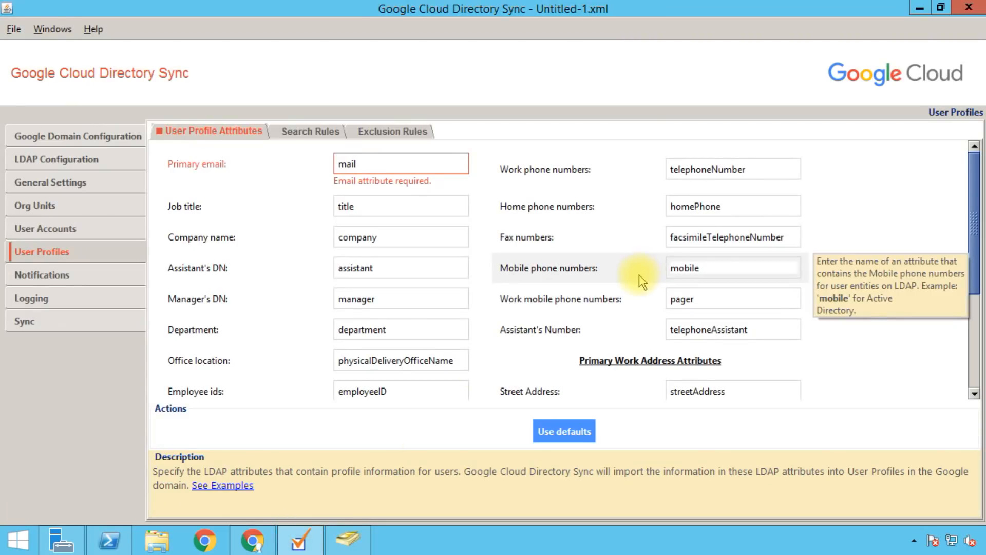
{"action": "left_click_drag", "start_coordinate": [737, 270], "coordinate": [649, 275]}
{"action": "type", "text": "extension"}
{"action": "type", "text": "Attribute2"}
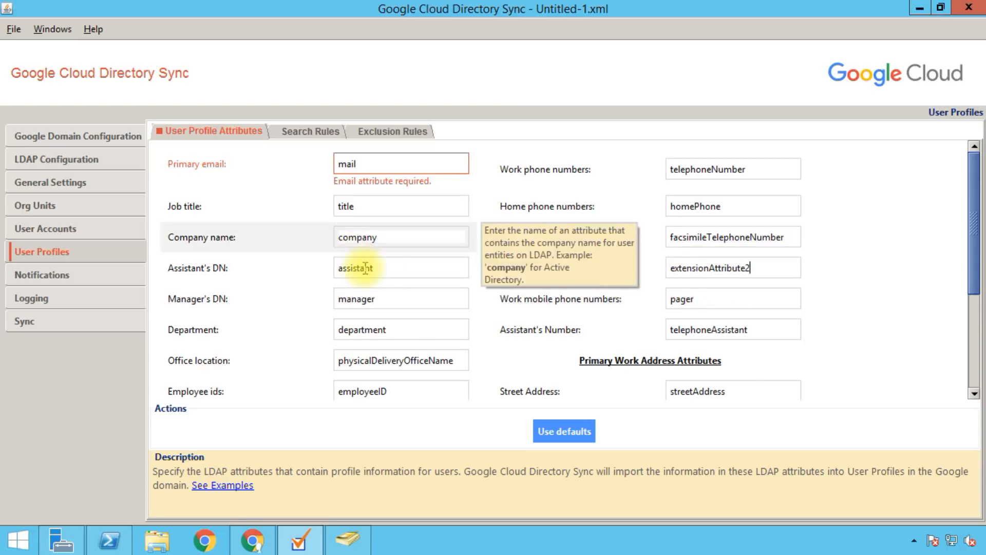
{"action": "left_click_drag", "start_coordinate": [757, 267], "coordinate": [668, 268]}
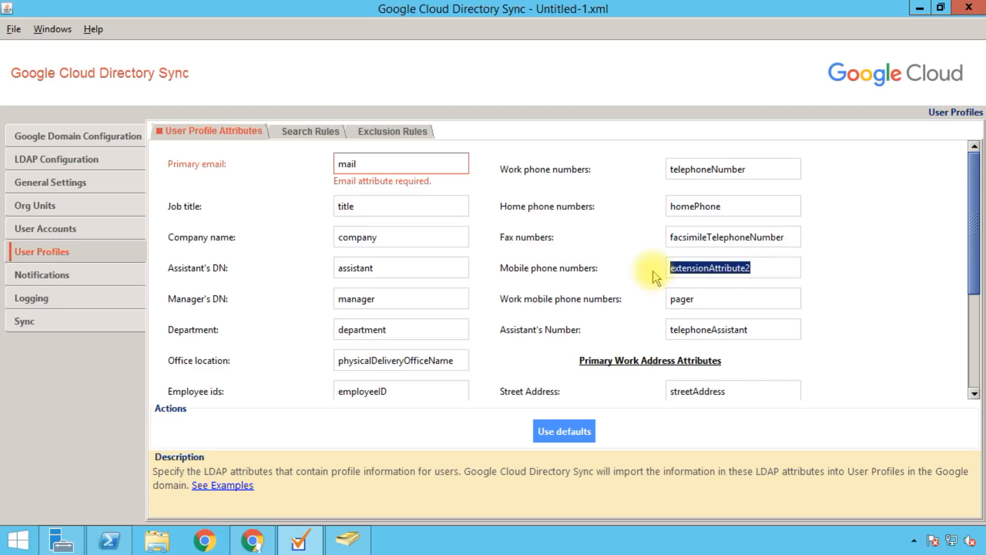
{"action": "left_click_drag", "start_coordinate": [407, 268], "coordinate": [320, 266]}
{"action": "left_click", "coordinate": [350, 264]}
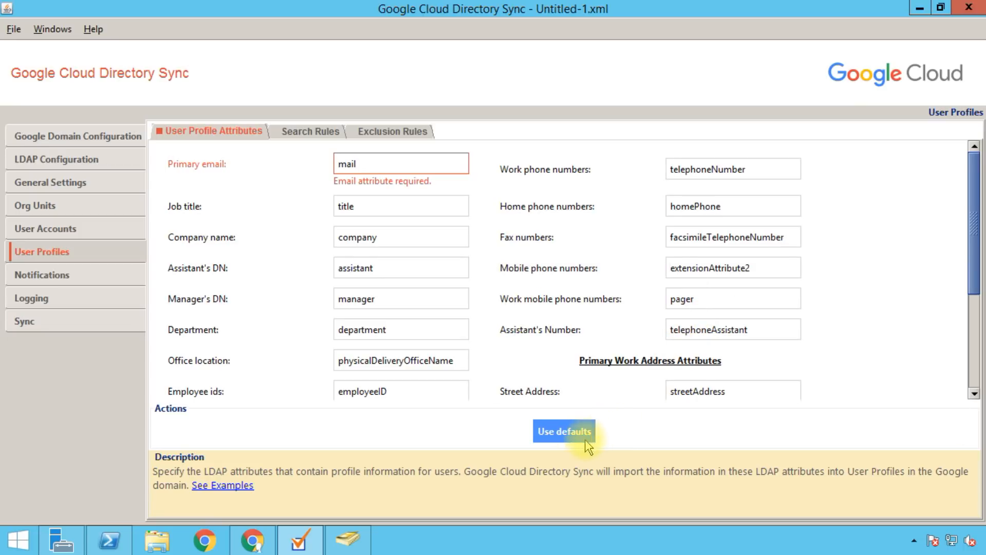
{"action": "left_click", "coordinate": [562, 432]}
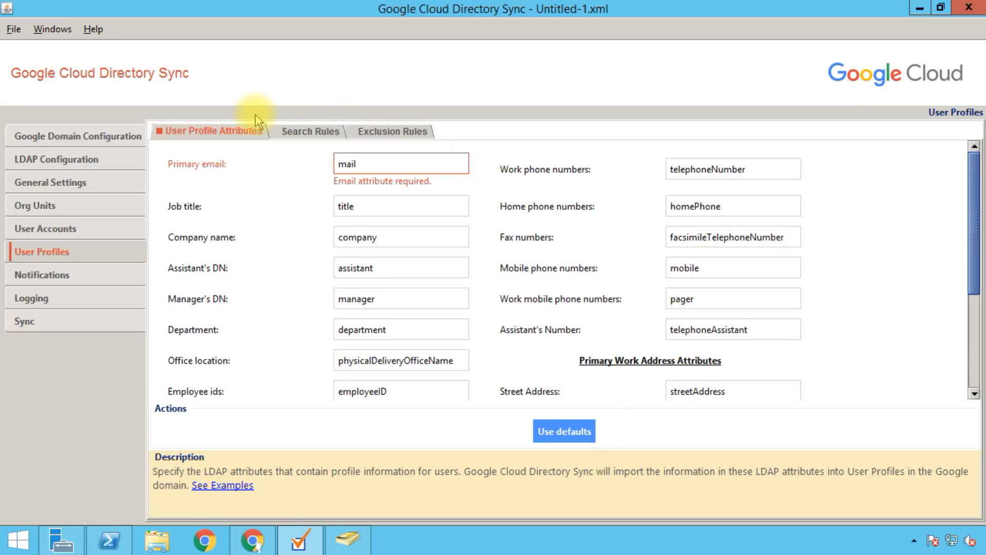
Step: Add the default SUBTREE person/user search rule for user profiles
{"action": "left_click", "coordinate": [286, 129]}
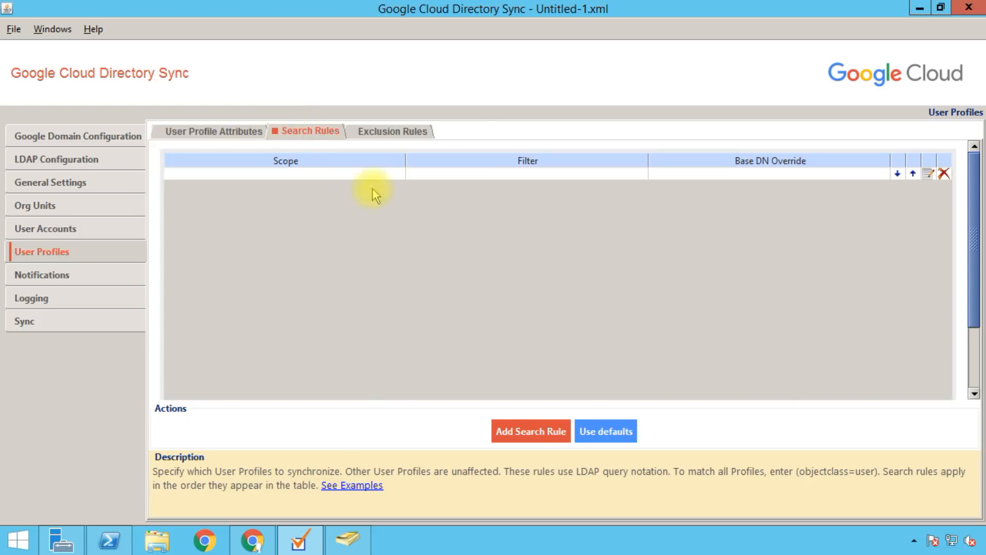
{"action": "left_click", "coordinate": [616, 430]}
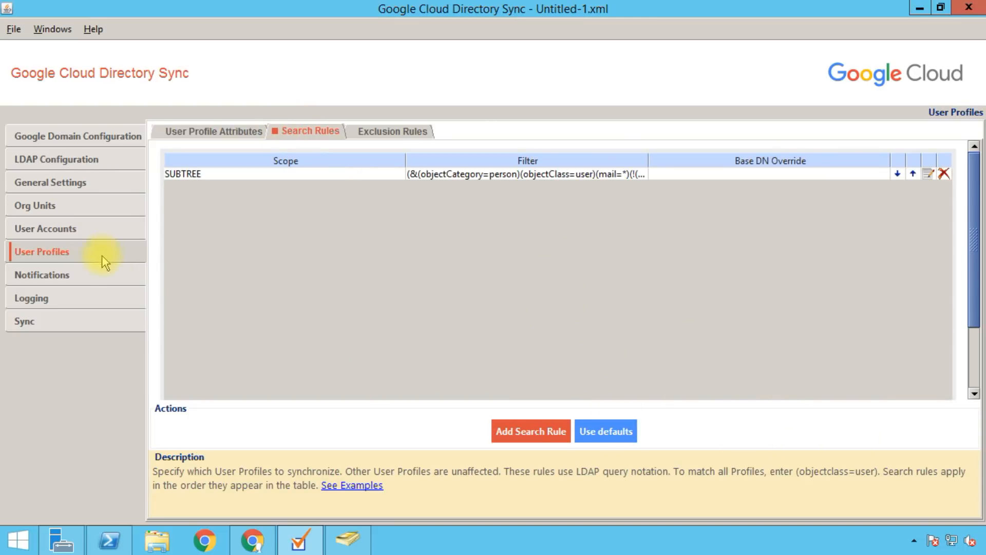
{"action": "left_click", "coordinate": [99, 273]}
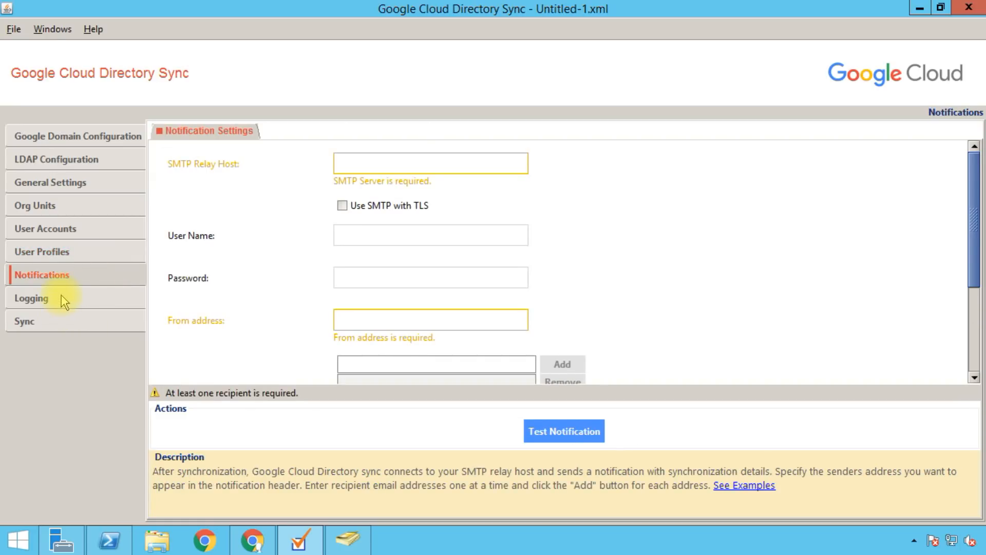
{"action": "left_click", "coordinate": [57, 327]}
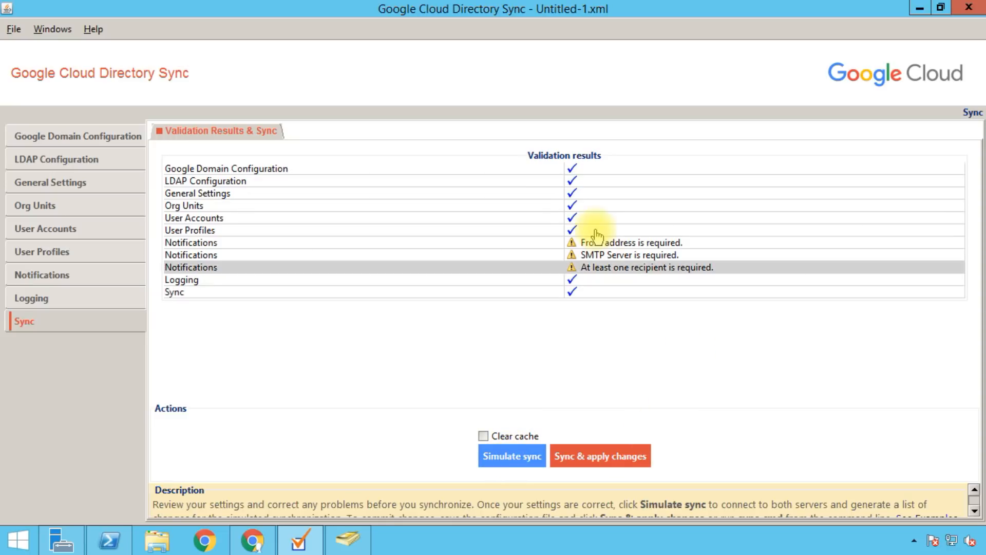
{"action": "left_click", "coordinate": [67, 276]}
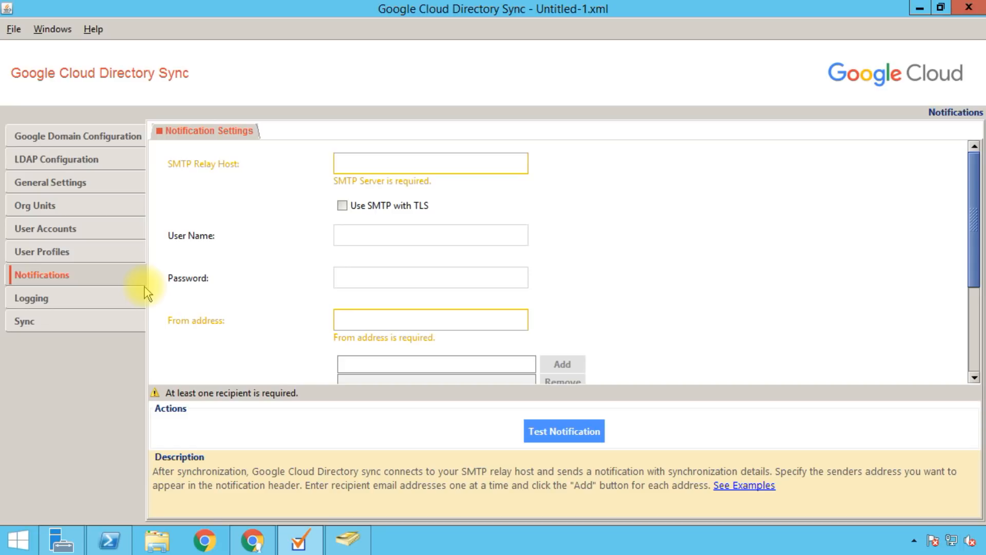
Step: Add the admin account's e-mail as a notification recipient and toggle the Errors checkbox
{"action": "left_click", "coordinate": [363, 168]}
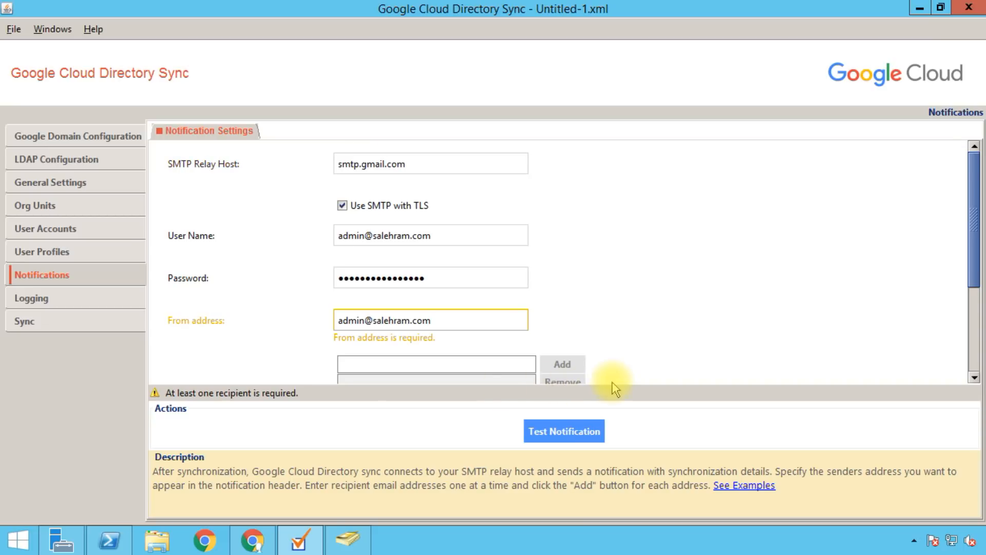
{"action": "left_click", "coordinate": [367, 365]}
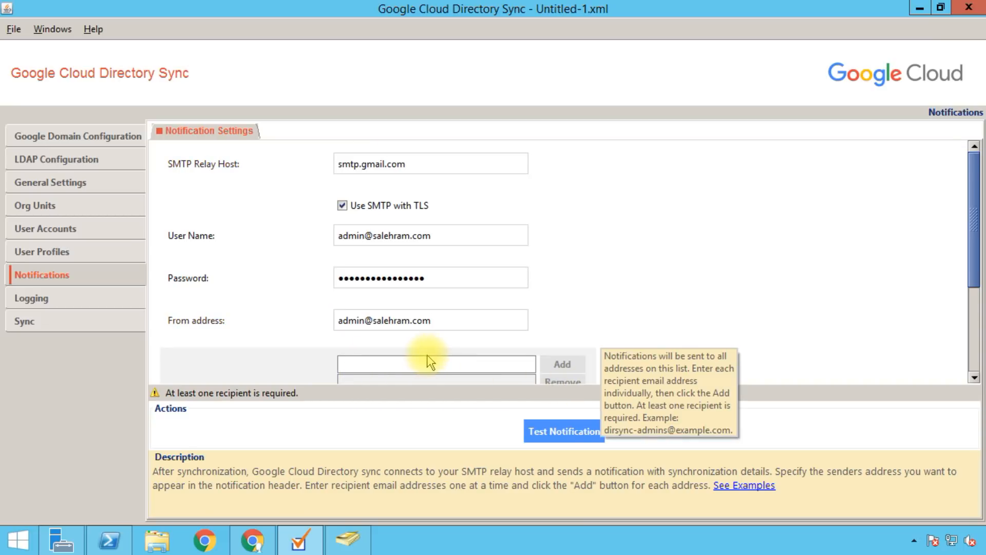
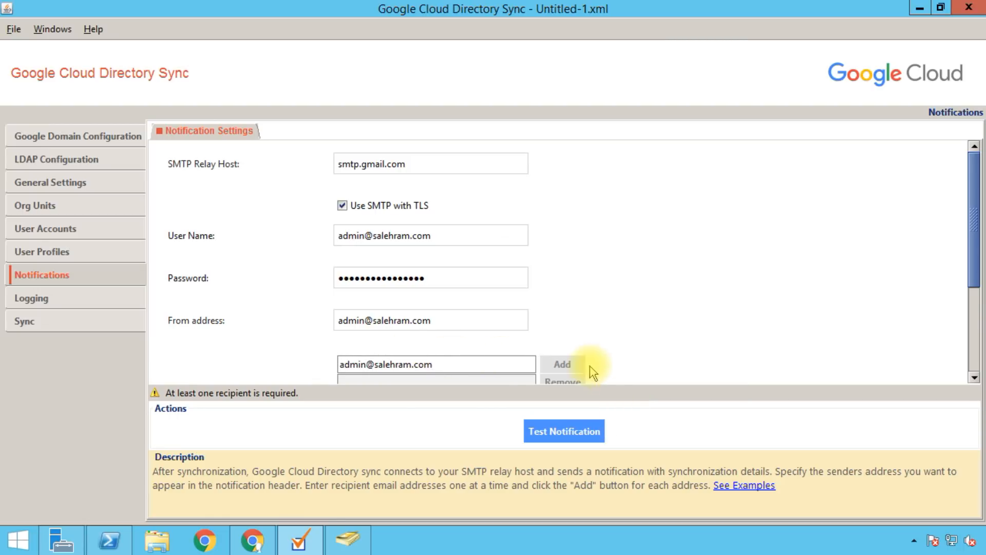
{"action": "left_click", "coordinate": [564, 364]}
{"action": "left_click_drag", "start_coordinate": [971, 193], "coordinate": [962, 280]}
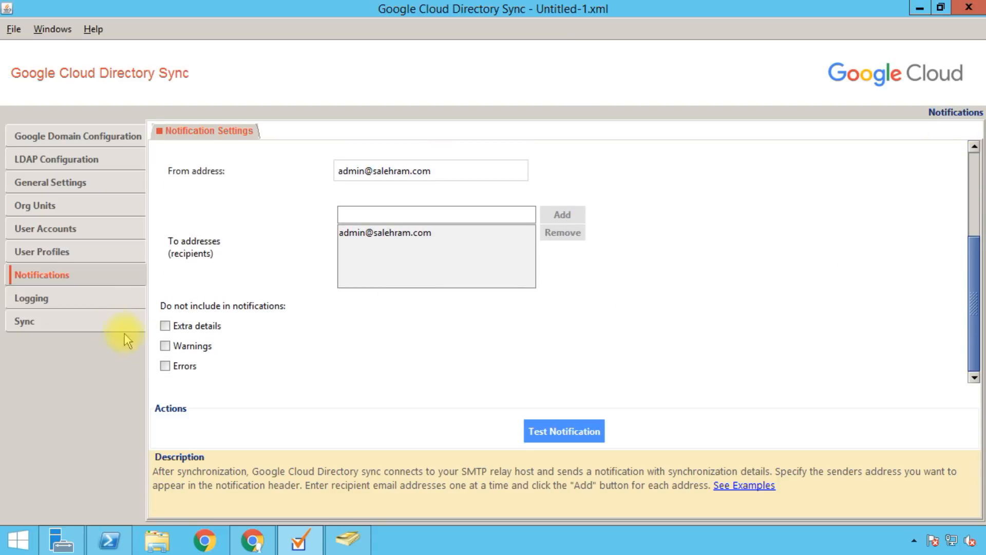
{"action": "left_click", "coordinate": [185, 369]}
{"action": "left_click", "coordinate": [388, 235]}
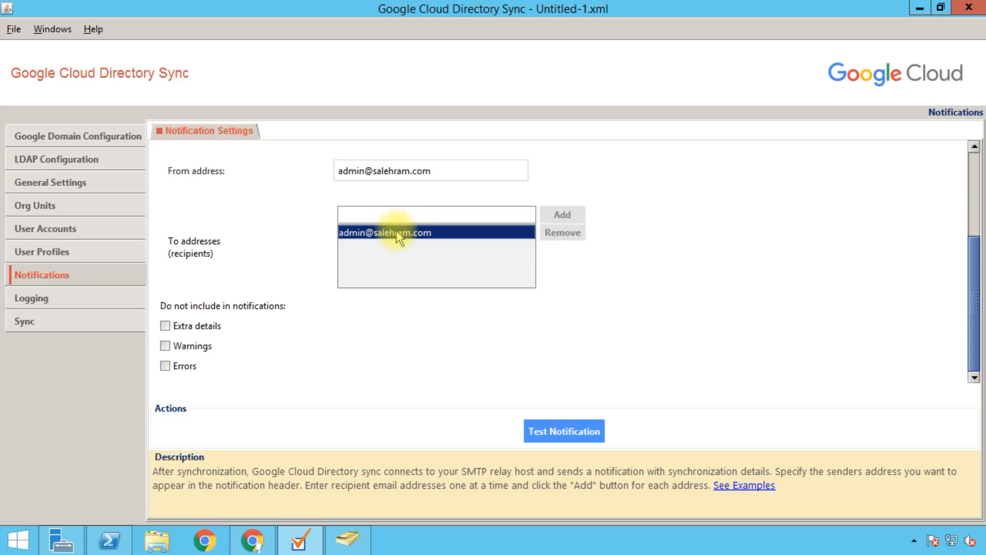
{"action": "left_click", "coordinate": [92, 302]}
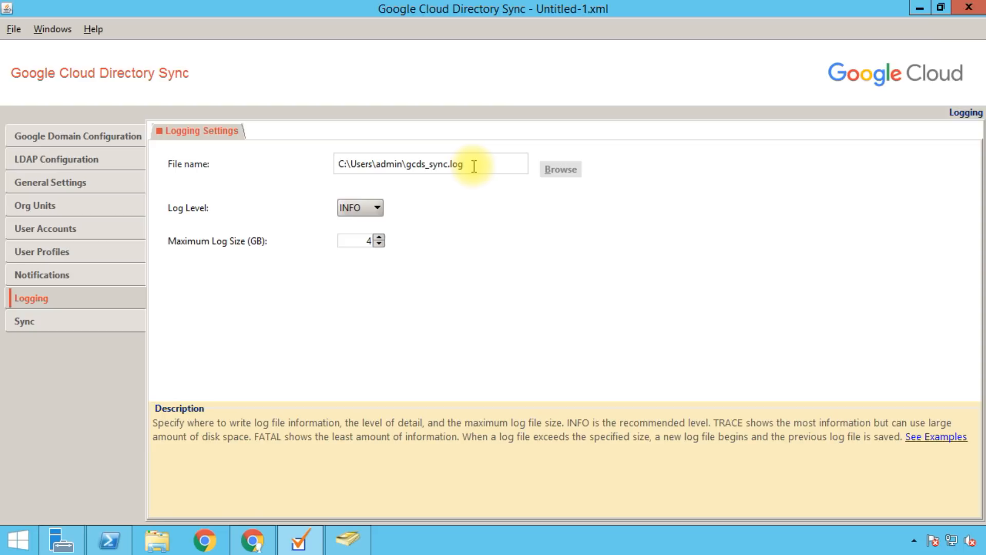
{"action": "left_click", "coordinate": [357, 208]}
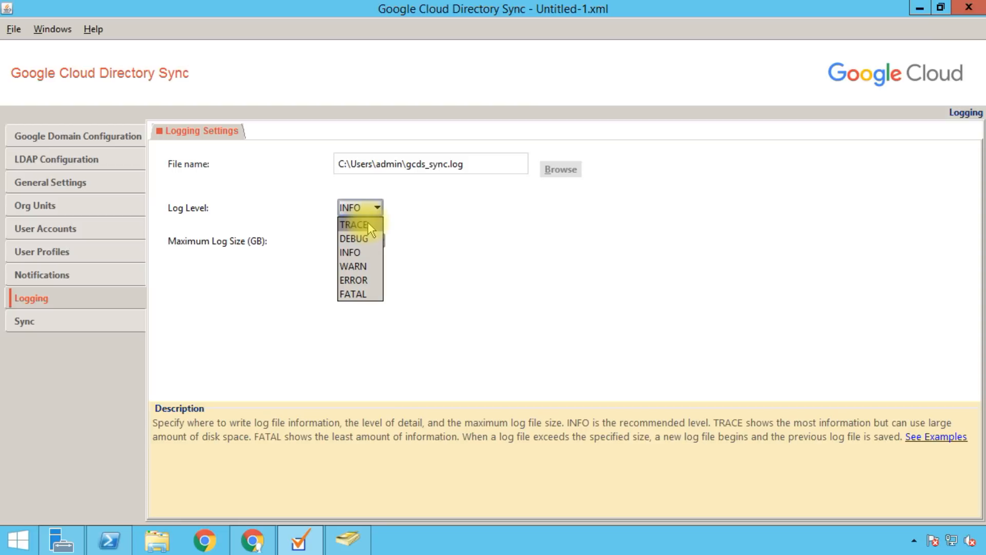
{"action": "left_click", "coordinate": [370, 224]}
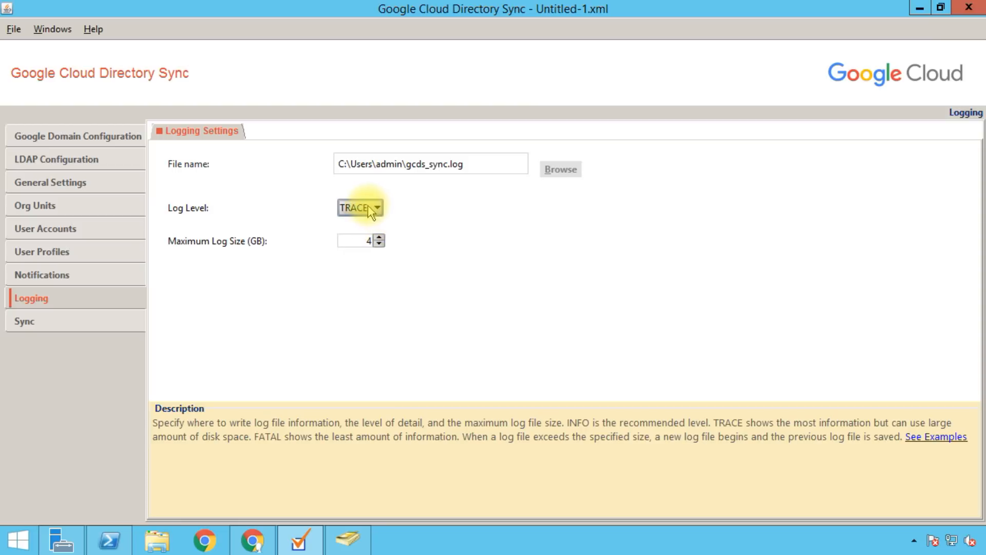
{"action": "left_click", "coordinate": [368, 206]}
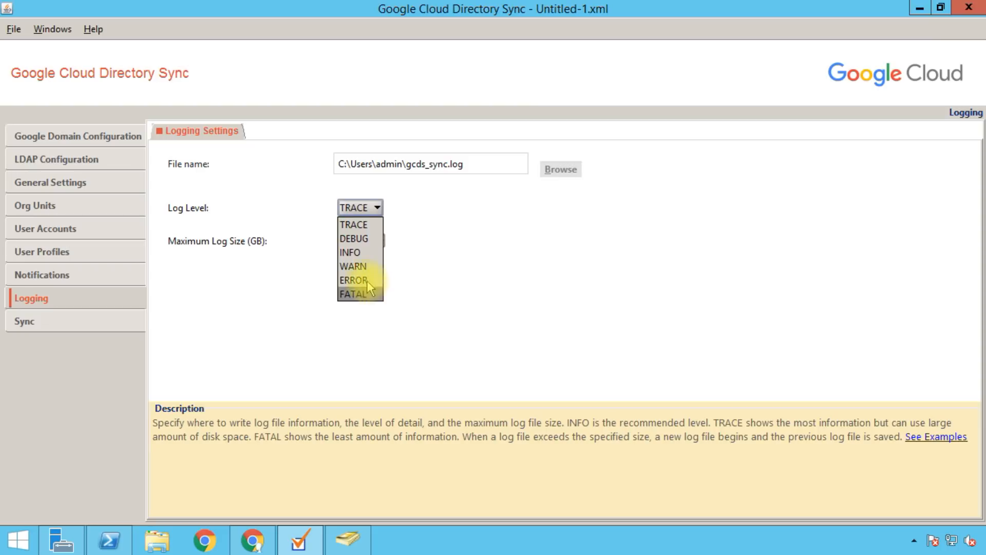
{"action": "left_click", "coordinate": [363, 251]}
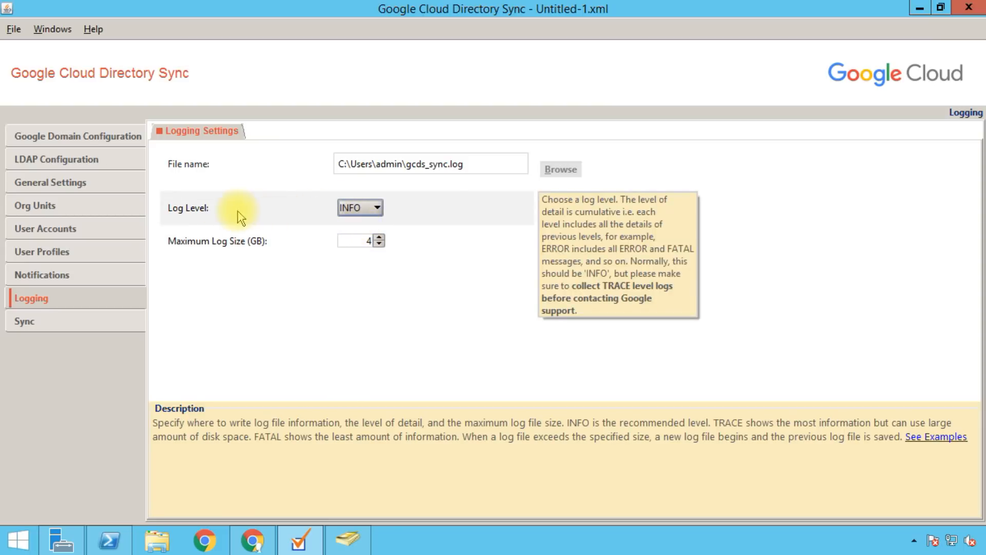
{"action": "left_click", "coordinate": [370, 209]}
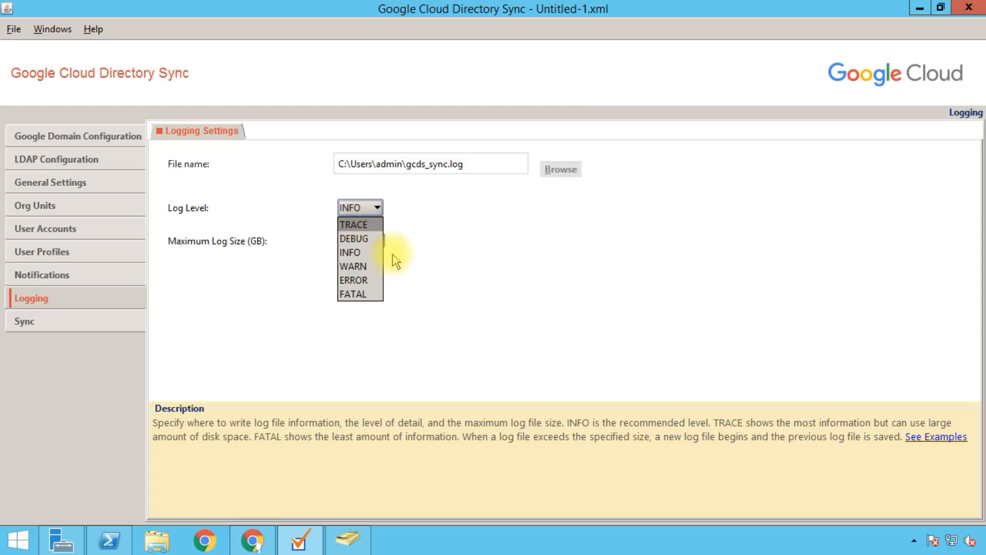
{"action": "left_click", "coordinate": [358, 253]}
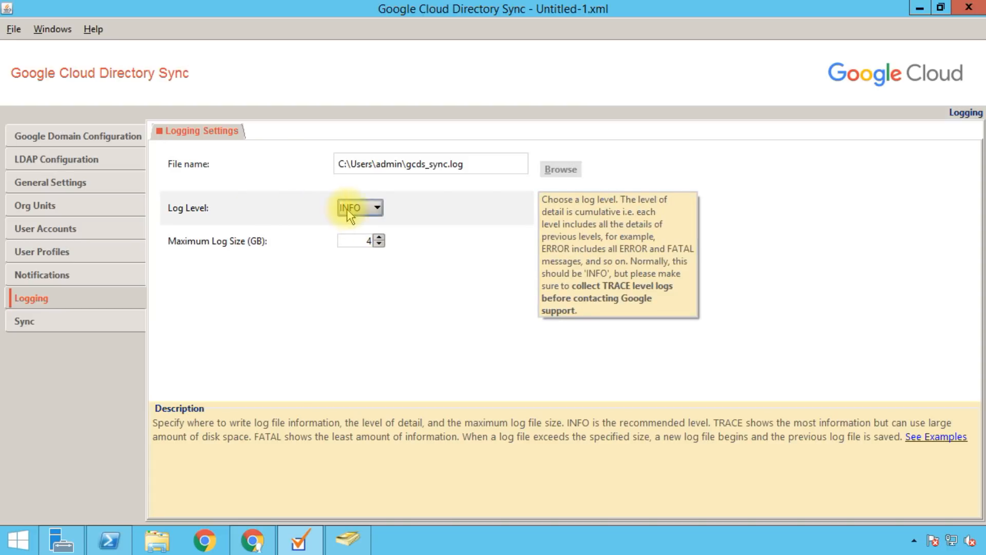
{"action": "mouse_move", "coordinate": [235, 250]}
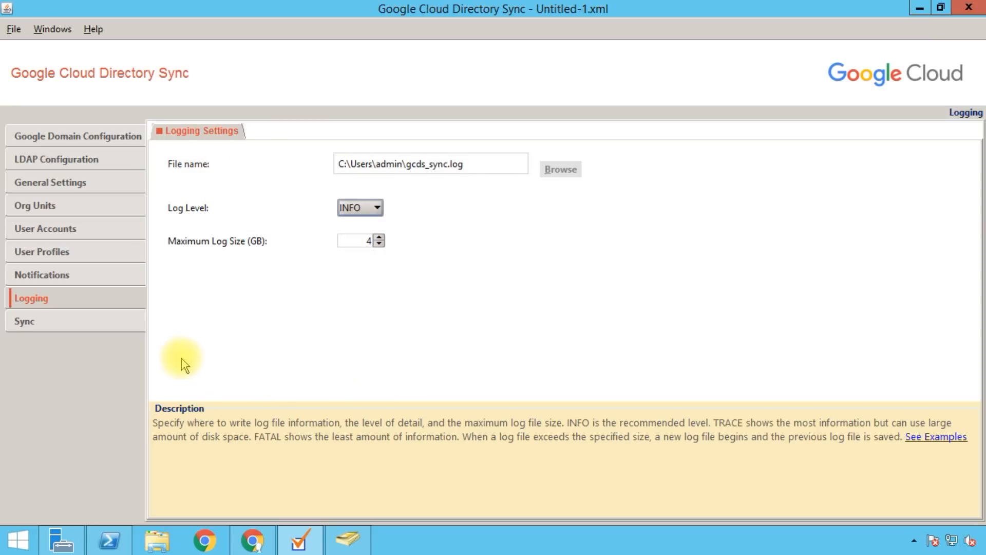
Step: Open the Sync page to see every configuration section passing validation
{"action": "left_click", "coordinate": [99, 329]}
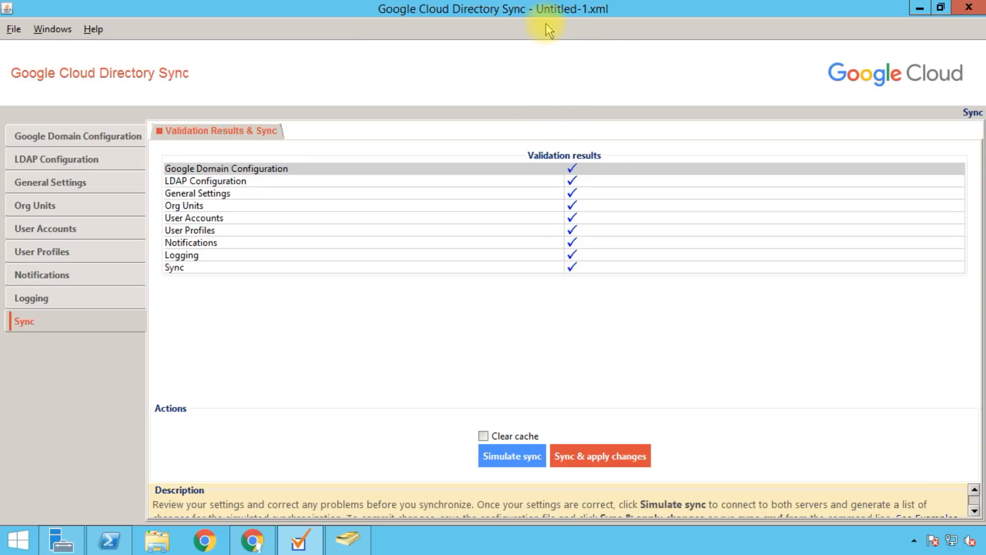
Step: Use Save As to create a new gcds folder in Documents and open it
{"action": "left_click", "coordinate": [16, 29]}
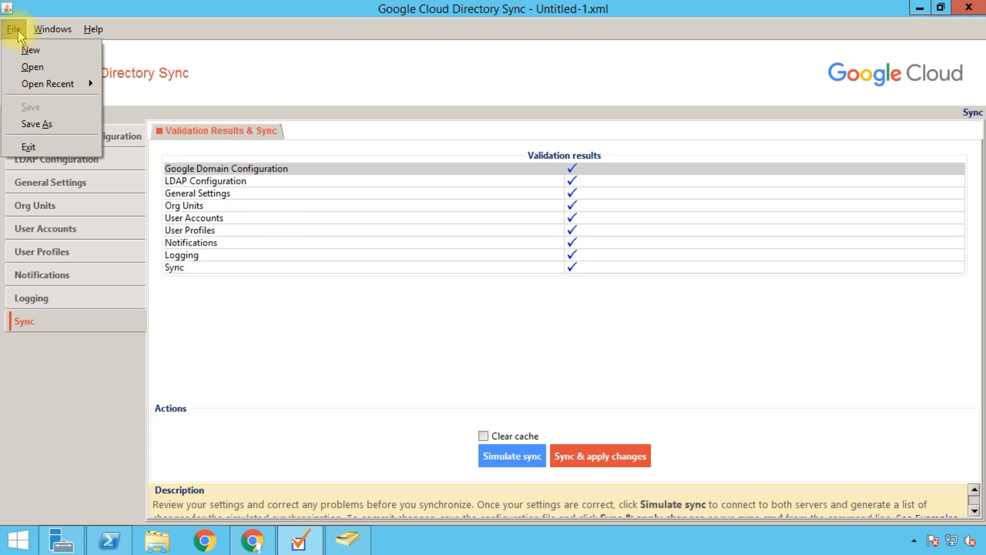
{"action": "left_click", "coordinate": [41, 127]}
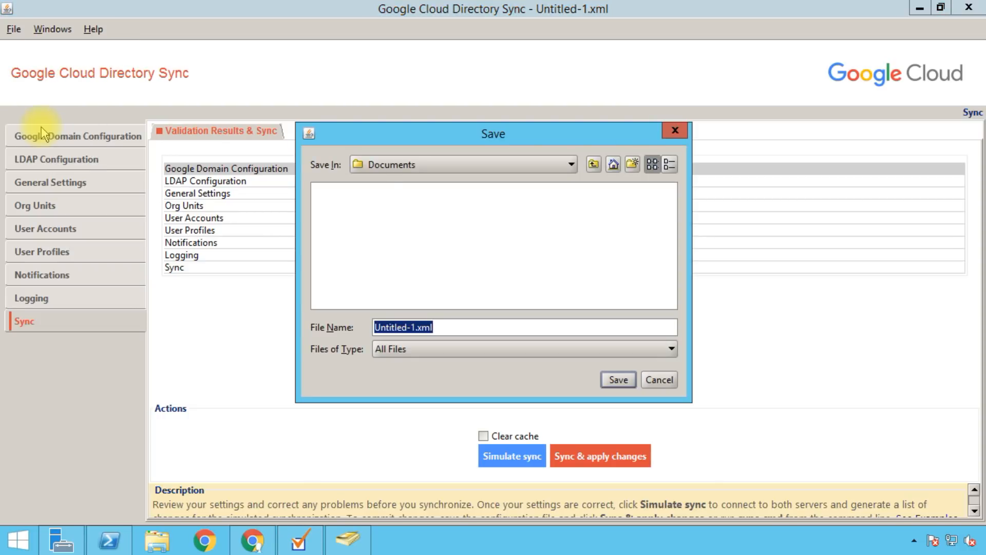
{"action": "left_click", "coordinate": [413, 251]}
{"action": "left_click", "coordinate": [452, 324]}
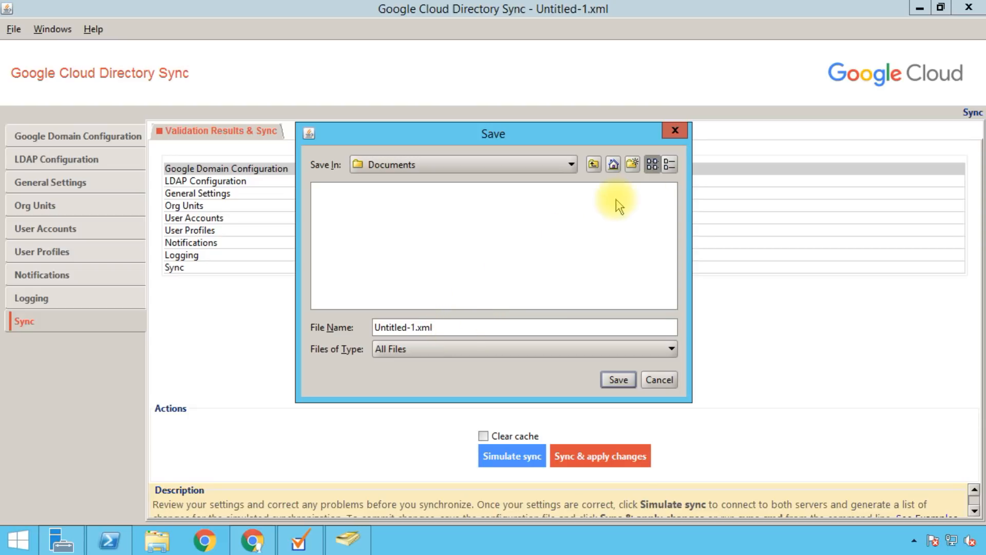
{"action": "left_click", "coordinate": [633, 166]}
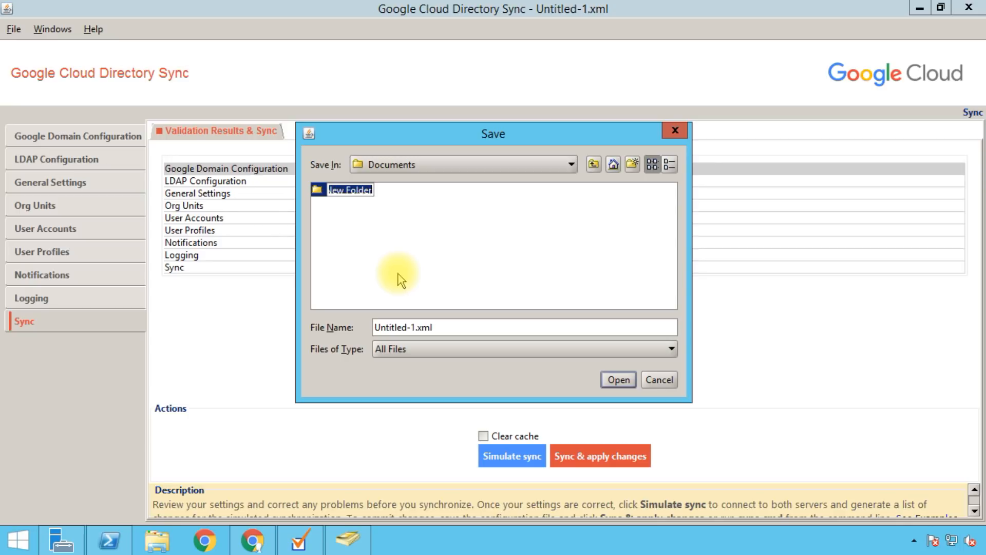
{"action": "type", "text": "acds"}
{"action": "key", "text": "Return"}
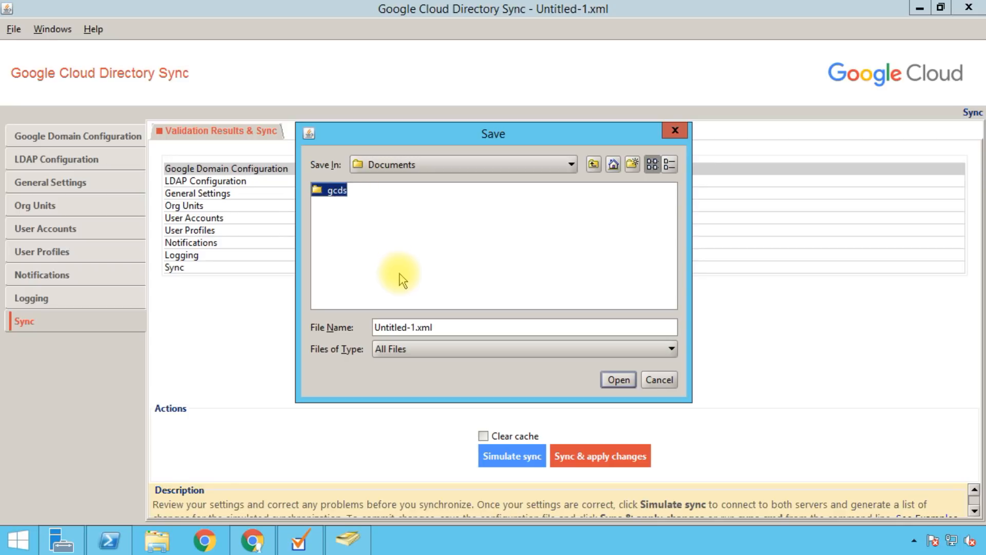
{"action": "double_click", "coordinate": [331, 190]}
Step: Save the configuration there as config.xml and acknowledge the confirmation
{"action": "left_click_drag", "start_coordinate": [416, 327], "coordinate": [282, 324]}
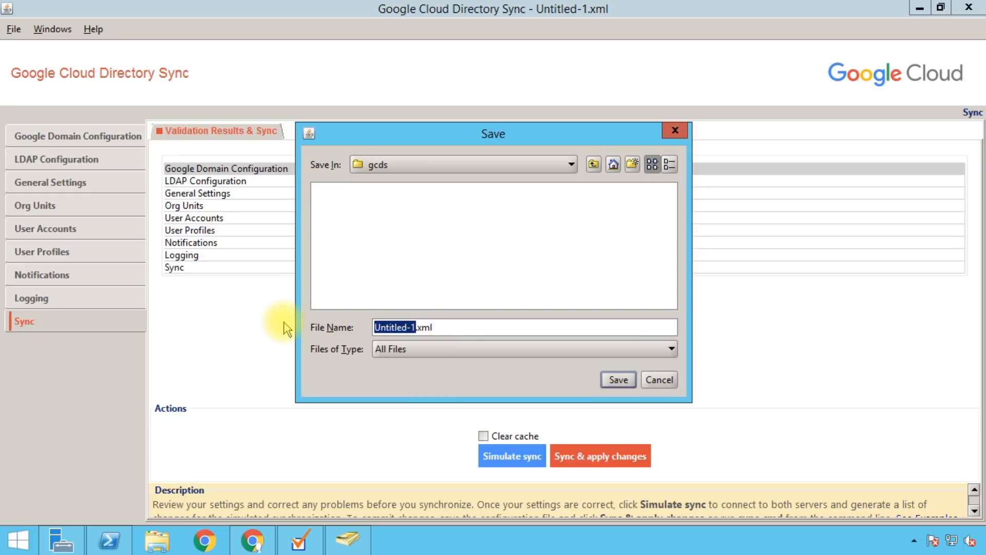
{"action": "type", "text": "config"}
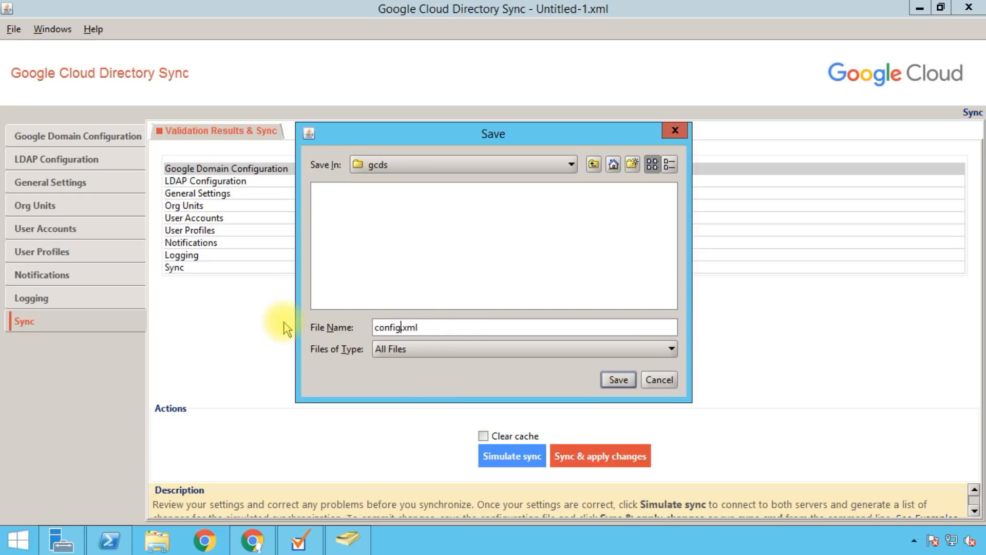
{"action": "left_click", "coordinate": [608, 389]}
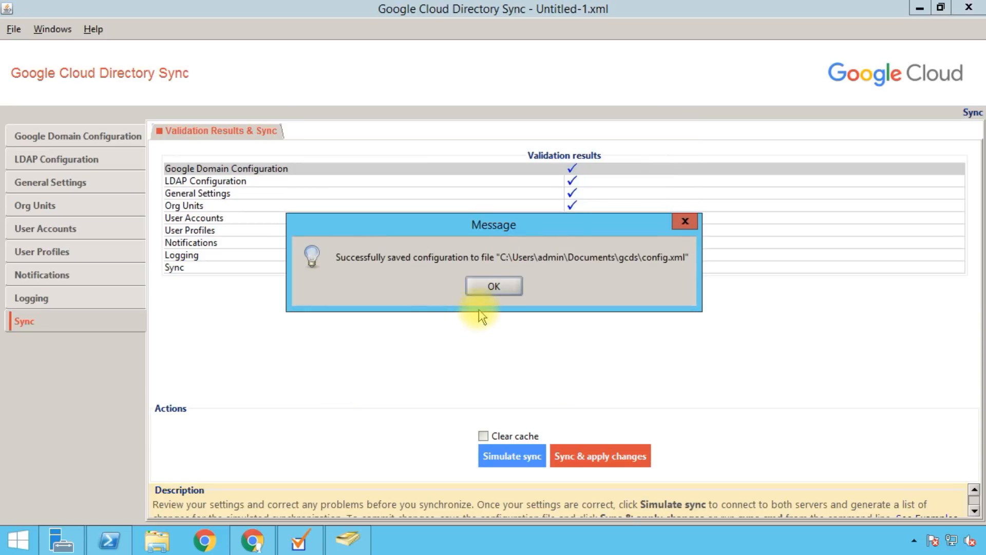
{"action": "left_click", "coordinate": [489, 288]}
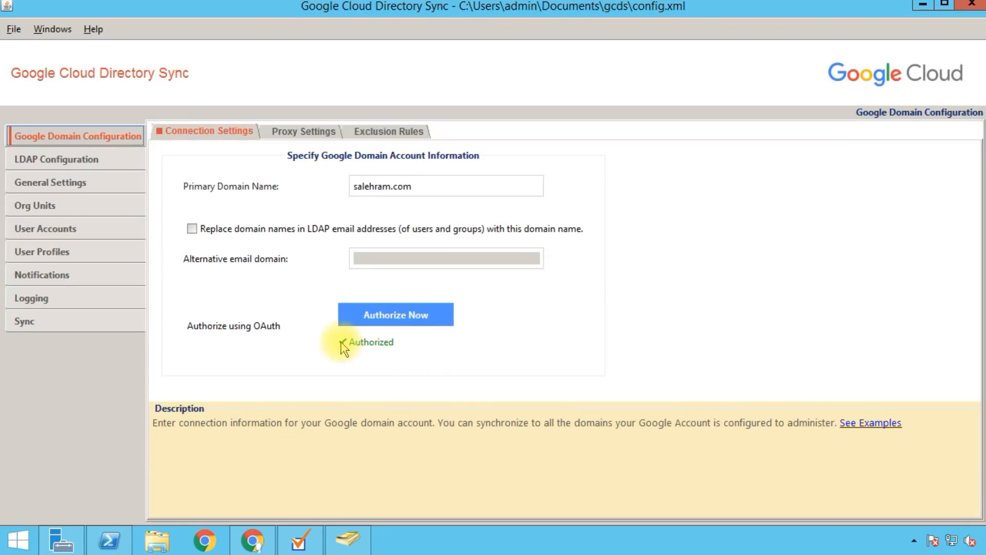
{"action": "left_click", "coordinate": [96, 329]}
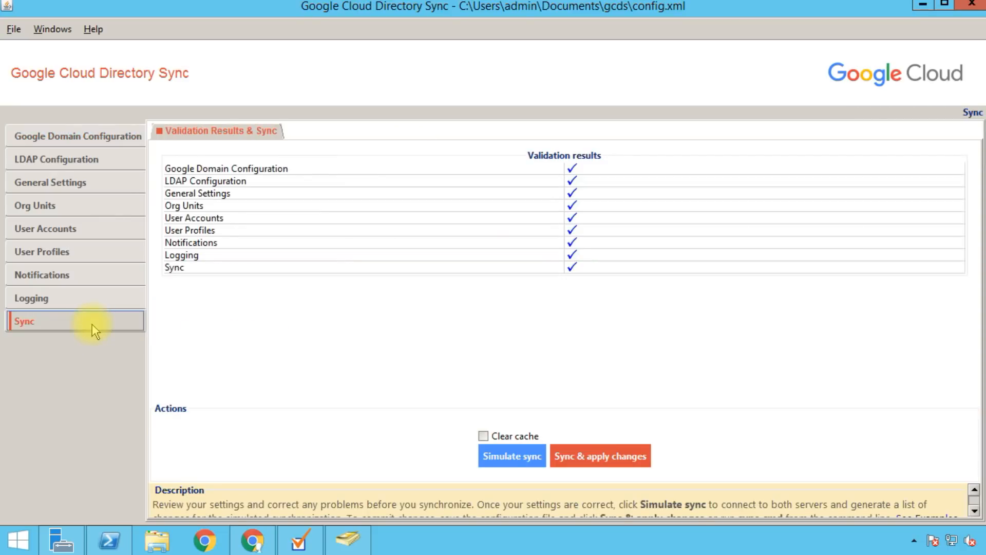
{"action": "left_click", "coordinate": [487, 457]}
{"action": "left_click_drag", "start_coordinate": [583, 185], "coordinate": [468, 22]}
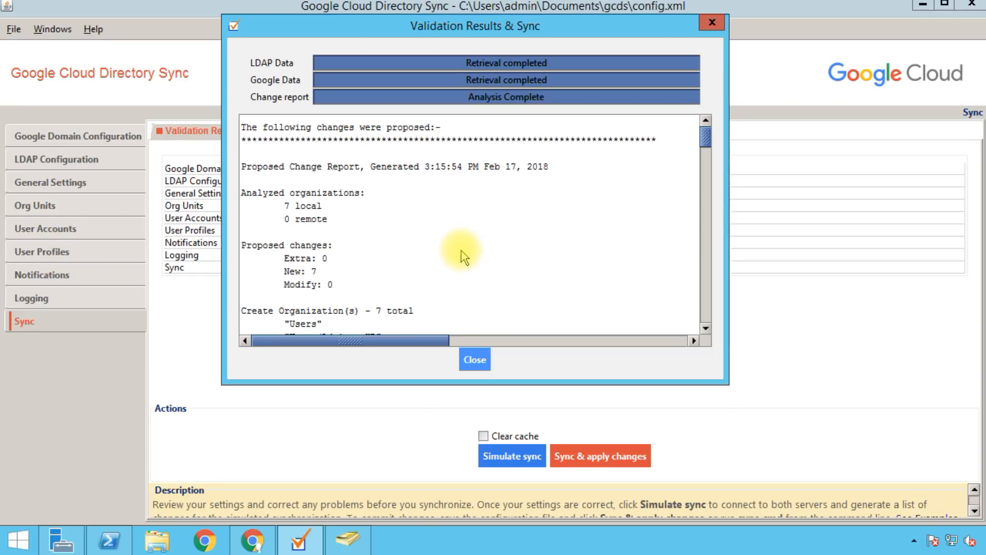
{"action": "left_click_drag", "start_coordinate": [365, 194], "coordinate": [241, 200]}
{"action": "left_click_drag", "start_coordinate": [323, 206], "coordinate": [298, 218]}
{"action": "double_click", "coordinate": [308, 206]}
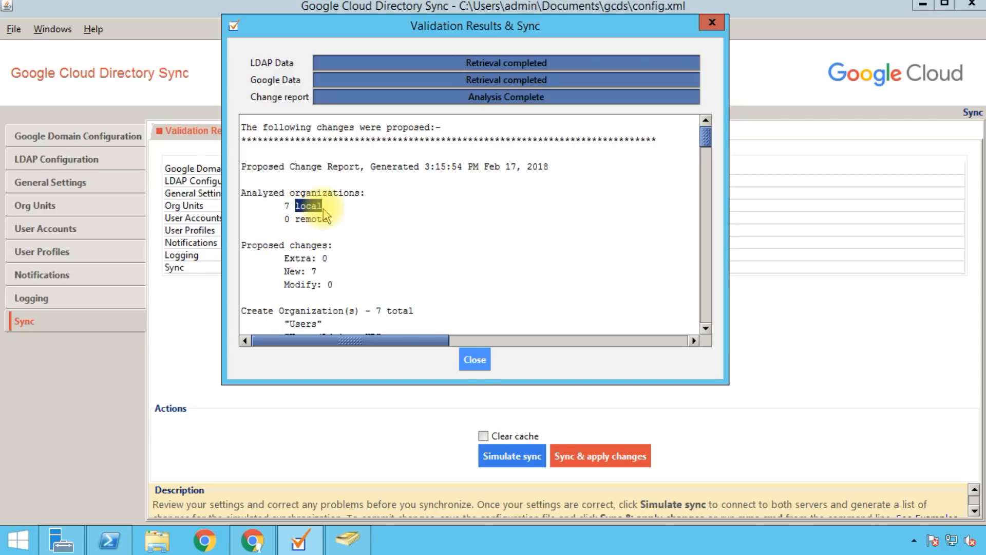
{"action": "double_click", "coordinate": [311, 219]}
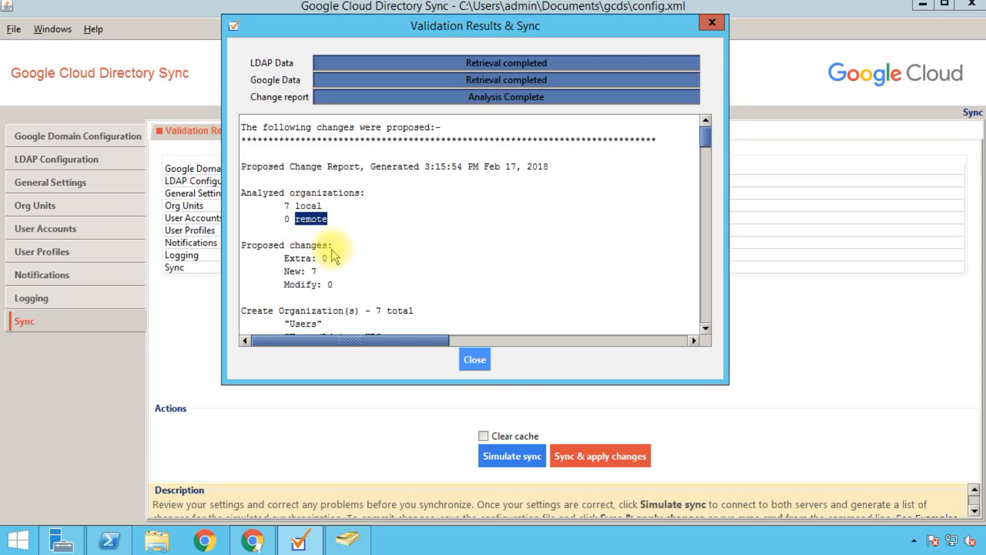
{"action": "left_click", "coordinate": [332, 243]}
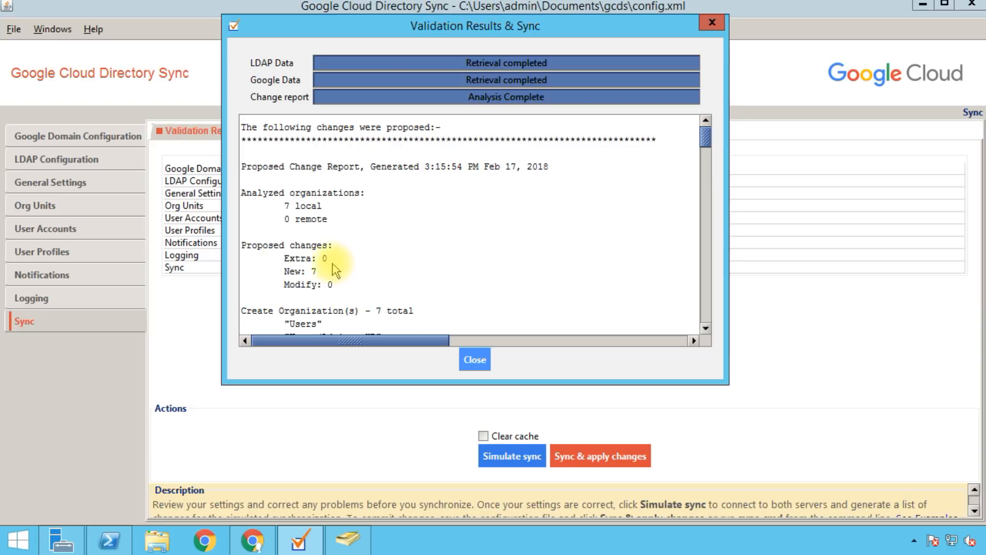
{"action": "left_click_drag", "start_coordinate": [317, 273], "coordinate": [283, 272]}
{"action": "left_click_drag", "start_coordinate": [350, 279], "coordinate": [292, 288]}
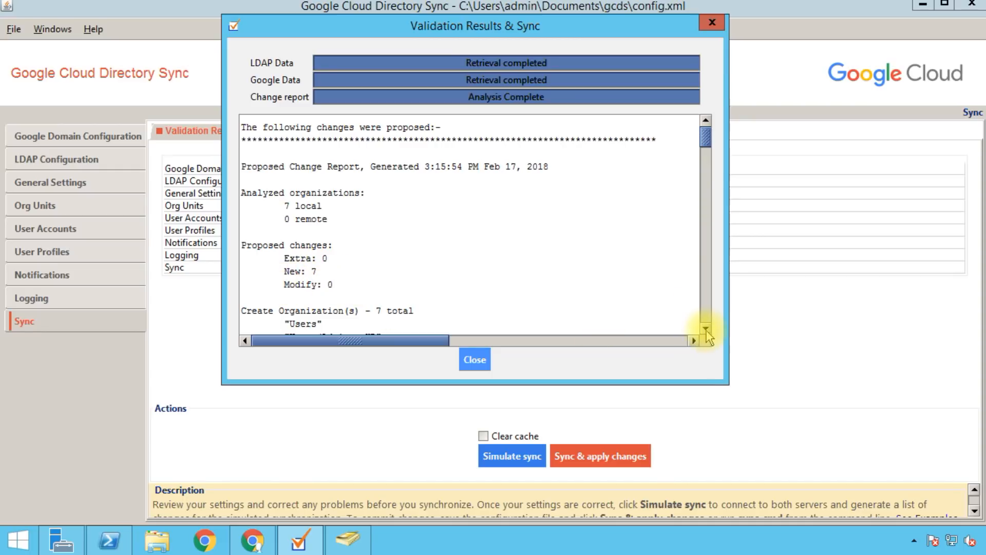
{"action": "scroll", "coordinate": [706, 328], "scroll_direction": "down", "scroll_amount": 3}
{"action": "scroll", "coordinate": [706, 328], "scroll_direction": "down", "scroll_amount": 1}
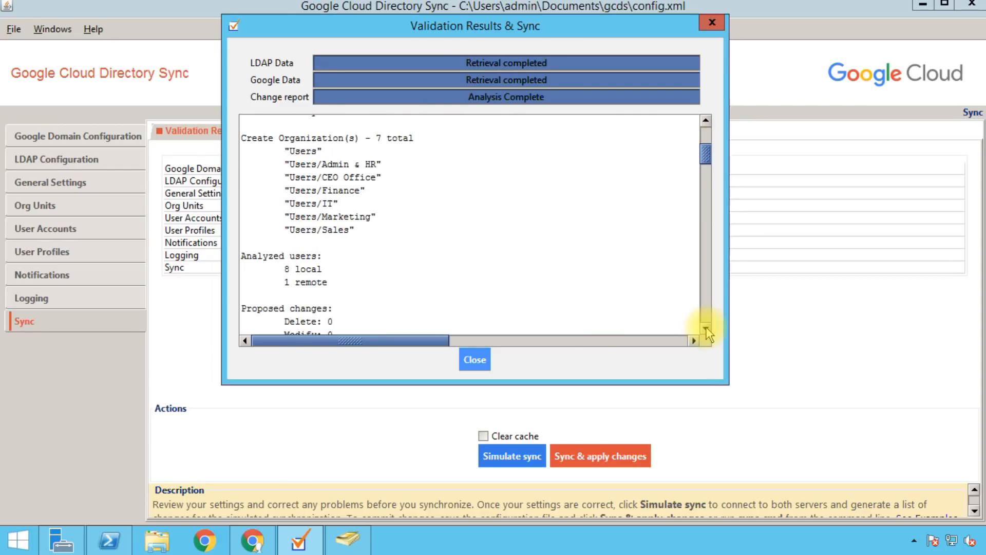
{"action": "scroll", "coordinate": [706, 328], "scroll_direction": "down", "scroll_amount": 2}
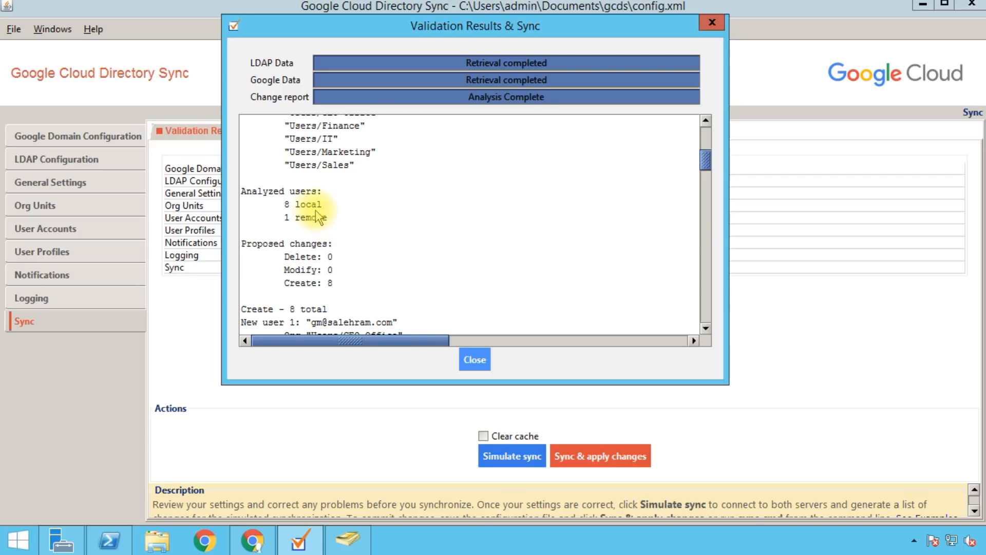
{"action": "left_click_drag", "start_coordinate": [290, 204], "coordinate": [327, 221]}
{"action": "left_click", "coordinate": [284, 221]}
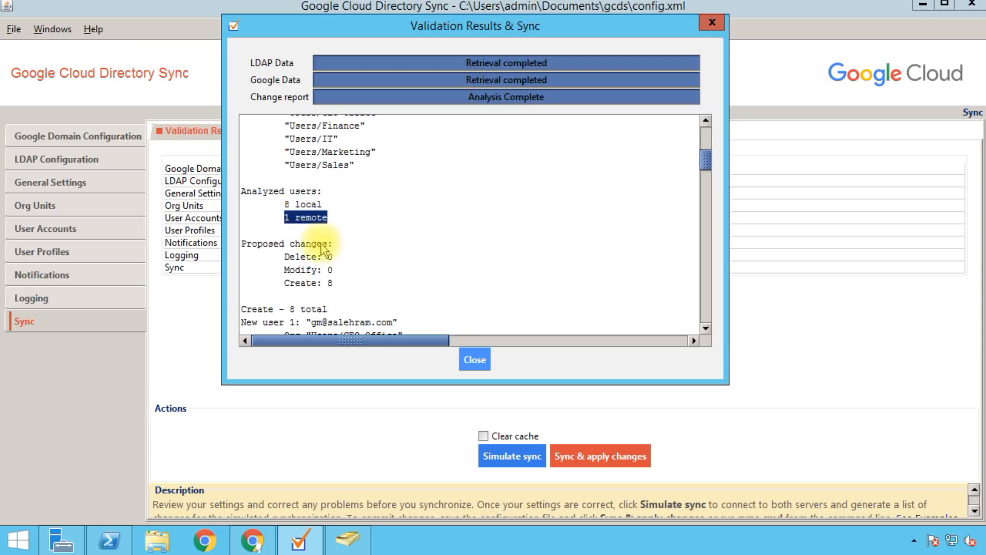
{"action": "left_click", "coordinate": [324, 262]}
{"action": "left_click_drag", "start_coordinate": [333, 284], "coordinate": [287, 287]}
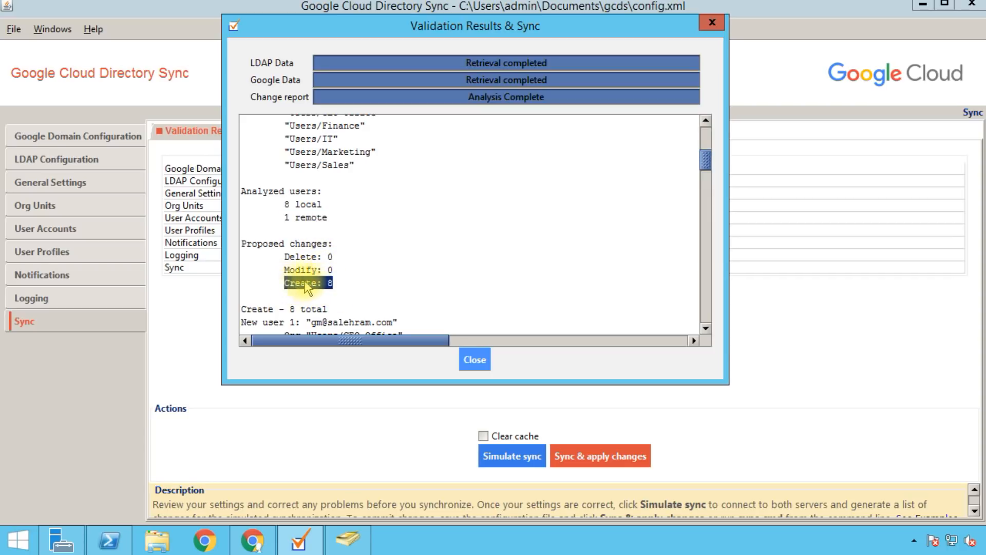
{"action": "left_click_drag", "start_coordinate": [289, 257], "coordinate": [333, 257]}
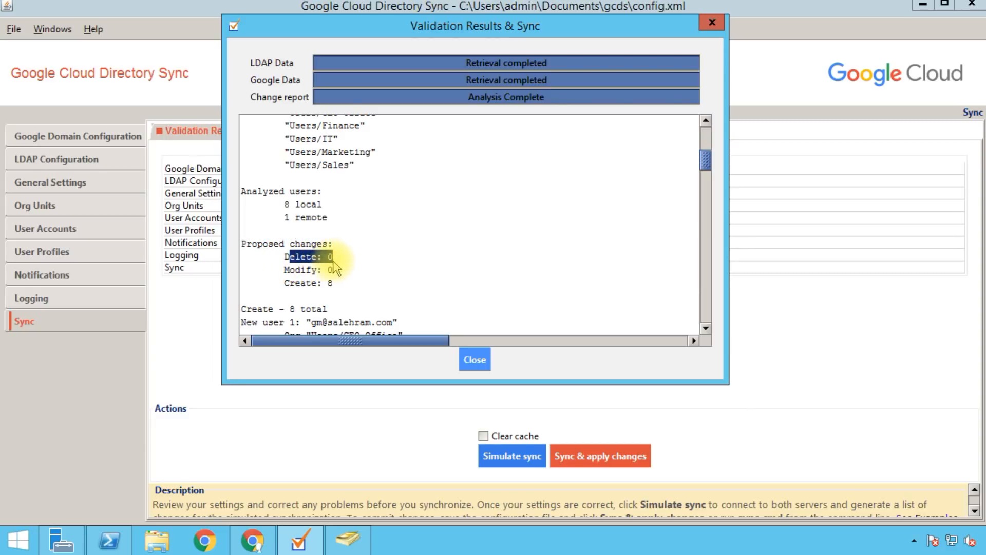
{"action": "left_click_drag", "start_coordinate": [284, 217], "coordinate": [298, 223]}
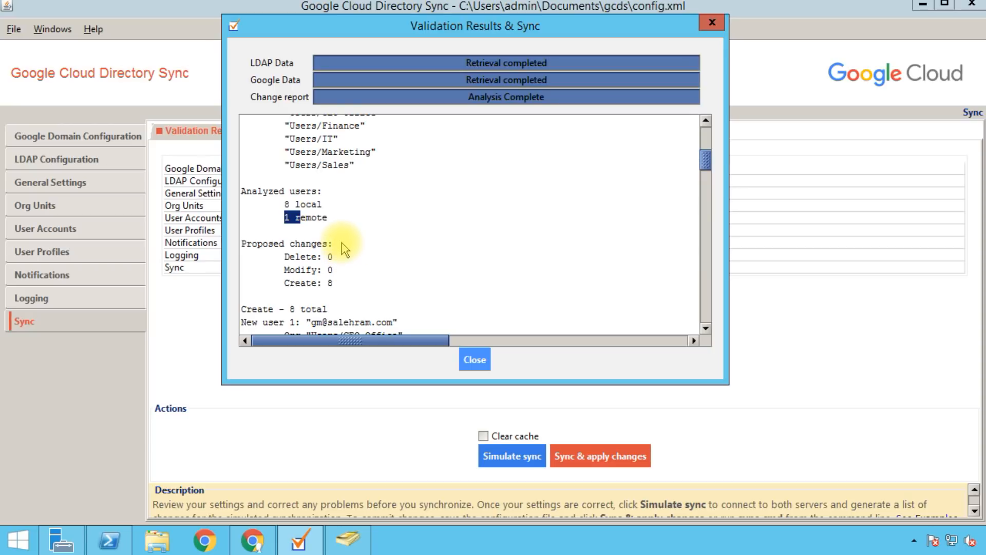
{"action": "left_click", "coordinate": [558, 293]}
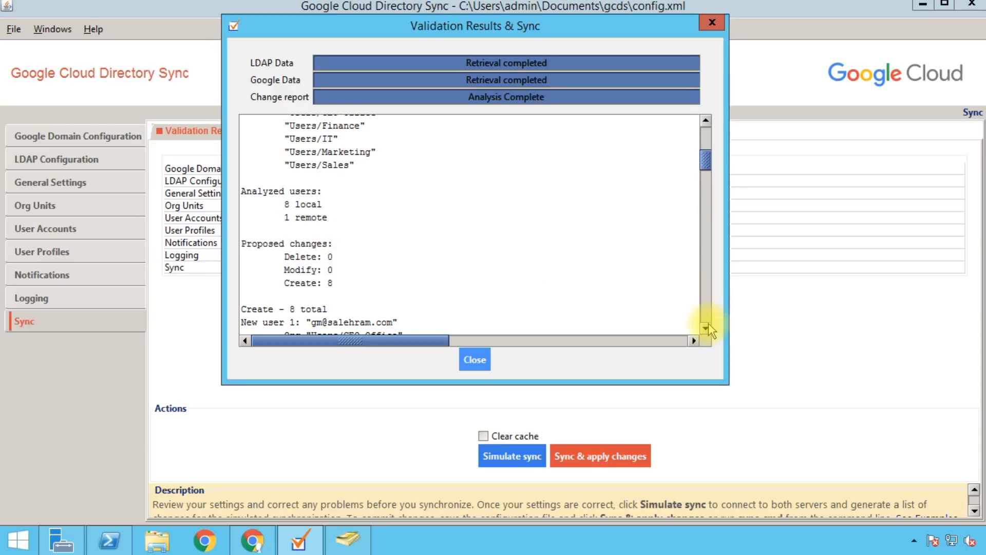
{"action": "left_click", "coordinate": [707, 330]}
{"action": "left_click", "coordinate": [708, 331]}
{"action": "left_click", "coordinate": [708, 332]}
{"action": "left_click", "coordinate": [708, 332]}
{"action": "left_click", "coordinate": [707, 331]}
{"action": "left_click", "coordinate": [708, 332]}
{"action": "left_click", "coordinate": [708, 332]}
{"action": "left_click", "coordinate": [707, 332]}
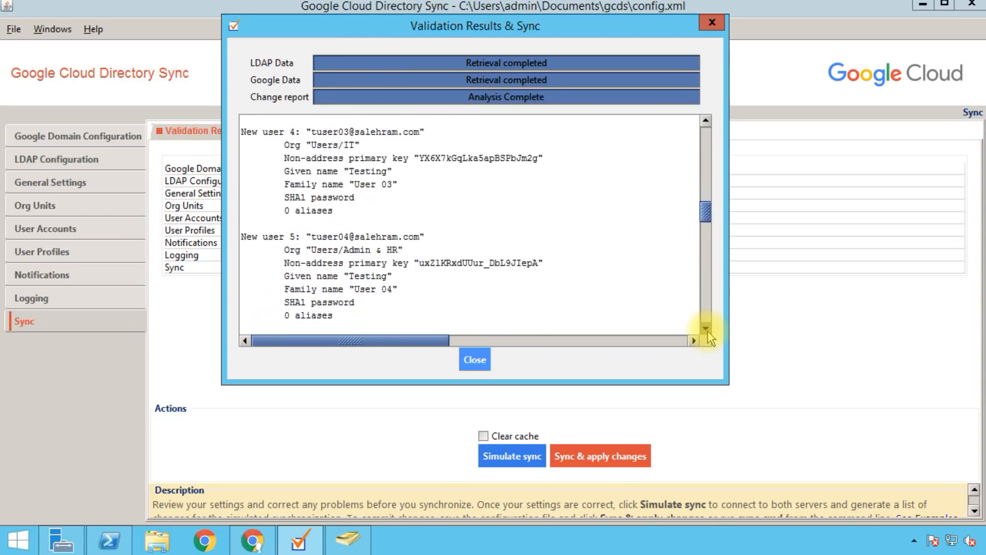
{"action": "left_click", "coordinate": [706, 122]}
{"action": "left_click", "coordinate": [706, 123]}
{"action": "left_click", "coordinate": [706, 123]}
{"action": "left_click", "coordinate": [706, 122]}
{"action": "left_click", "coordinate": [706, 122]}
{"action": "left_click", "coordinate": [706, 123]}
{"action": "left_click", "coordinate": [706, 122]}
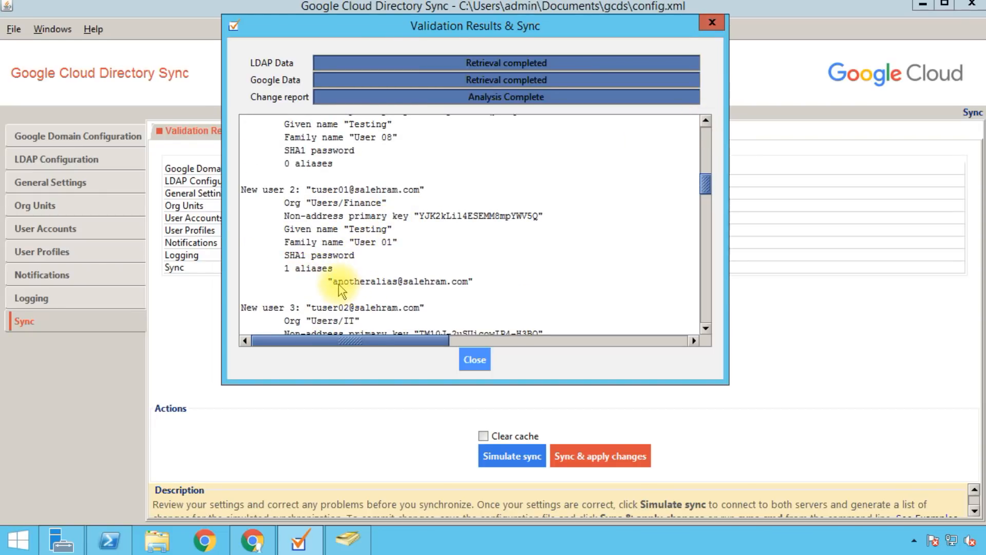
{"action": "left_click_drag", "start_coordinate": [335, 281], "coordinate": [457, 287]}
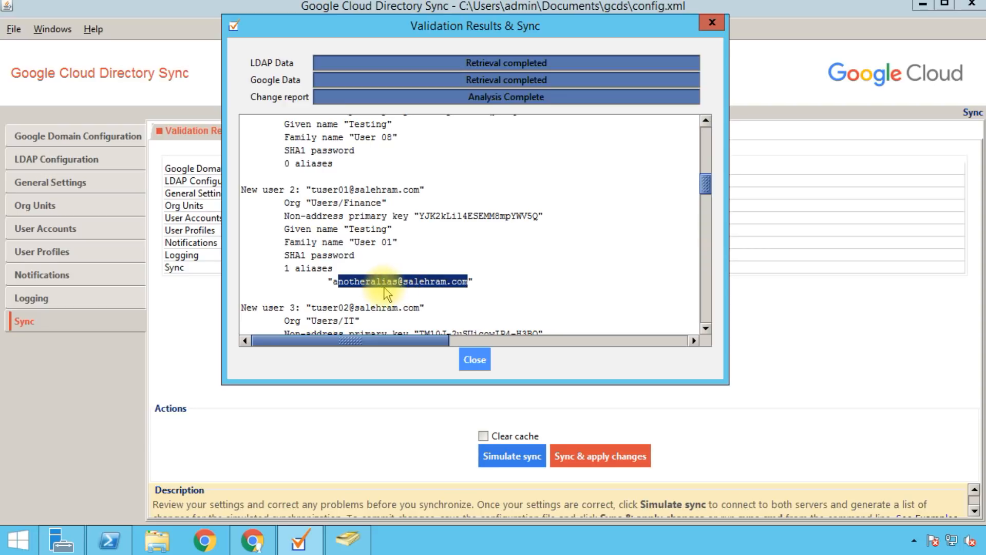
{"action": "left_click", "coordinate": [333, 283]}
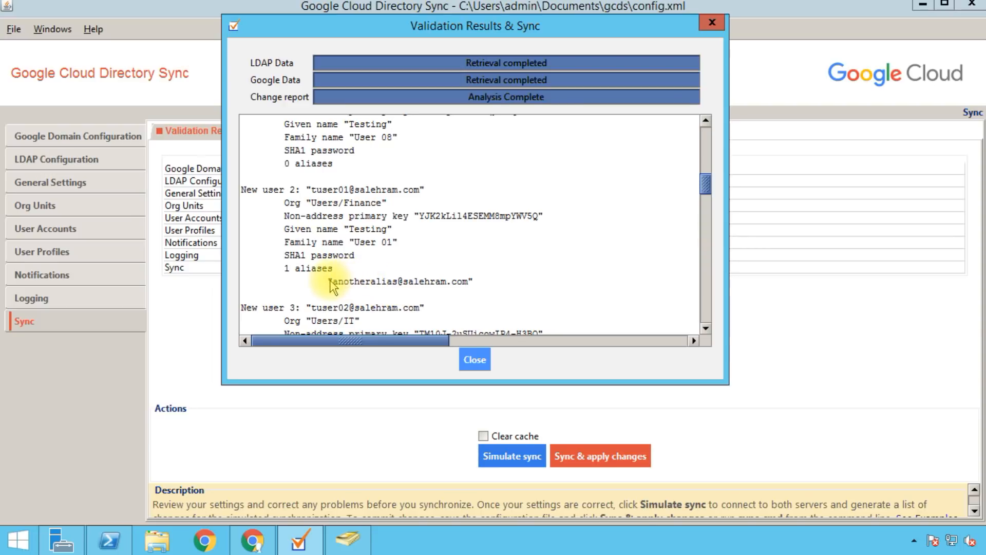
{"action": "left_click_drag", "start_coordinate": [349, 285], "coordinate": [463, 293]}
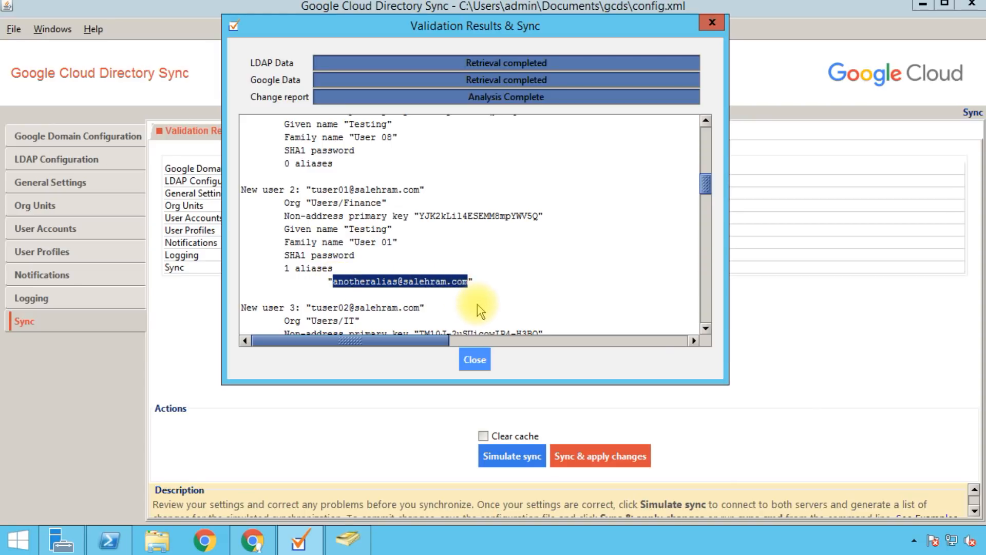
{"action": "left_click", "coordinate": [546, 258]}
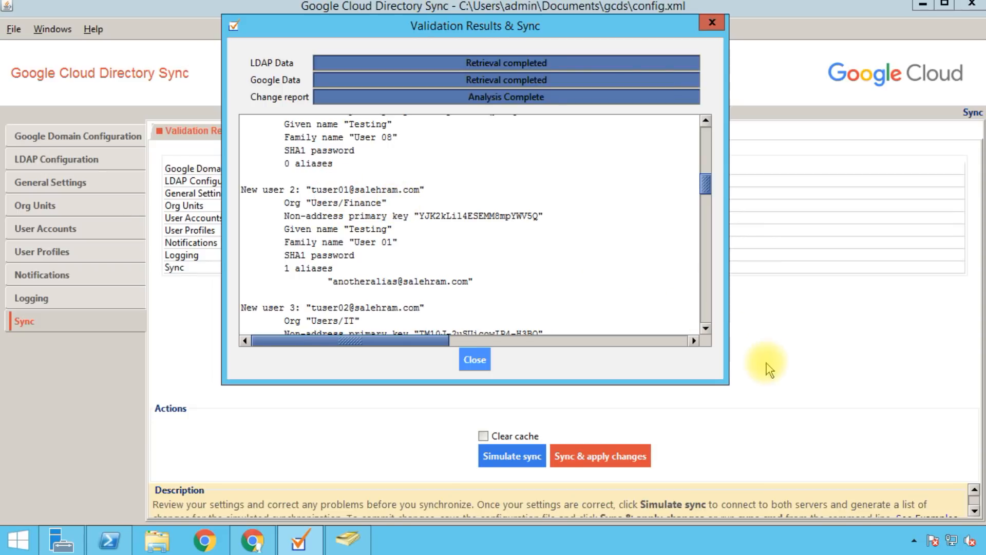
{"action": "left_click", "coordinate": [706, 329]}
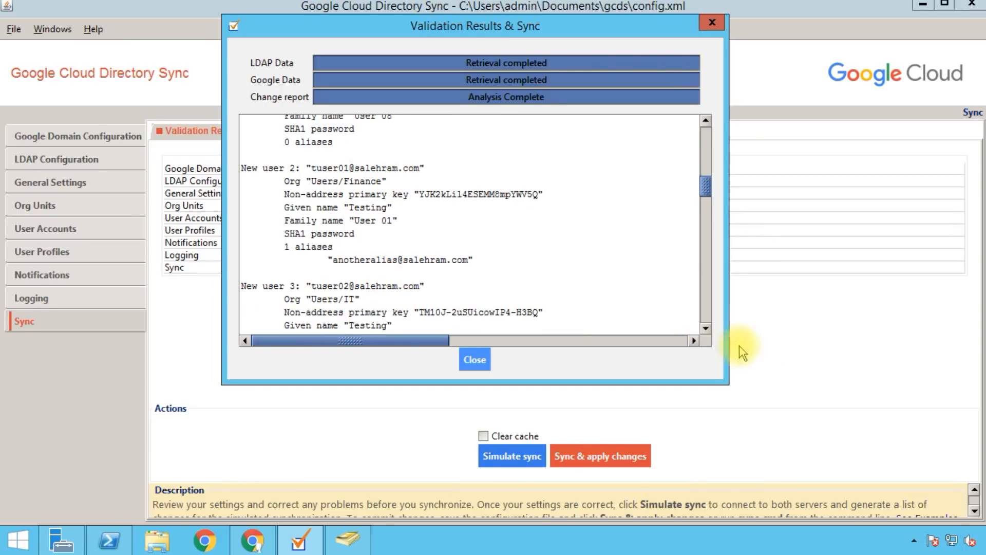
{"action": "left_click", "coordinate": [707, 329]}
{"action": "left_click", "coordinate": [707, 330]}
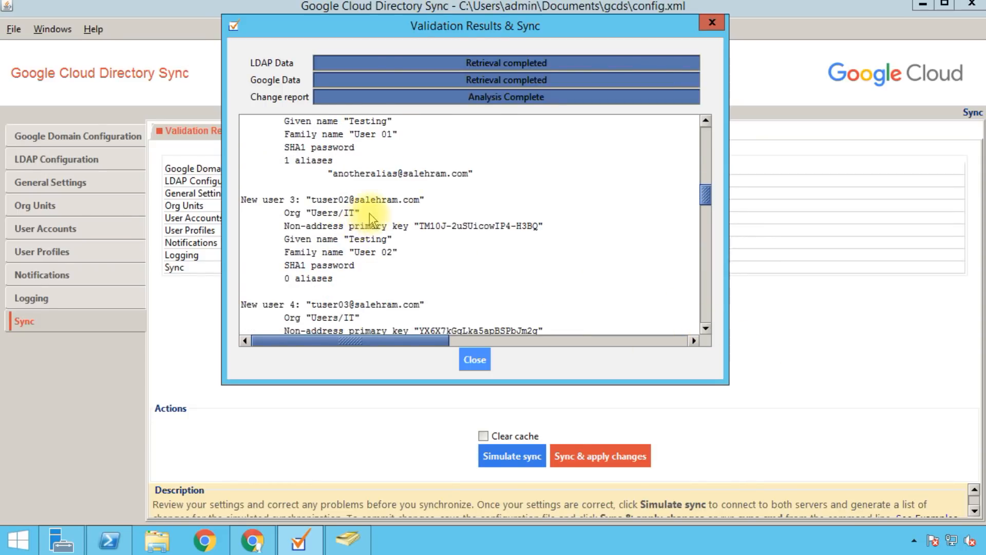
{"action": "left_click_drag", "start_coordinate": [312, 214], "coordinate": [355, 213]}
{"action": "left_click", "coordinate": [352, 214]}
{"action": "left_click", "coordinate": [353, 319]}
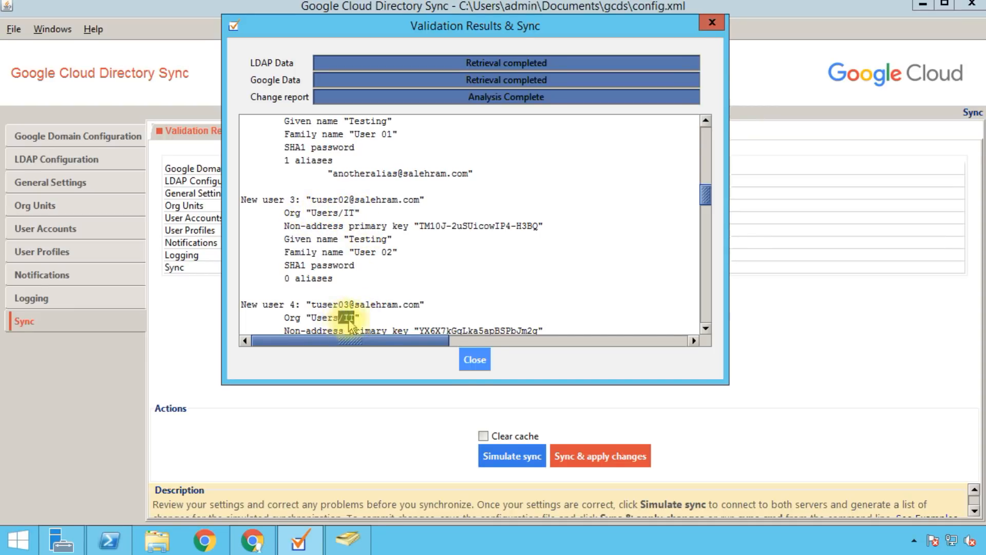
{"action": "left_click", "coordinate": [706, 328]}
{"action": "left_click_drag", "start_coordinate": [707, 327], "coordinate": [707, 328]}
{"action": "left_click_drag", "start_coordinate": [284, 177], "coordinate": [317, 177]}
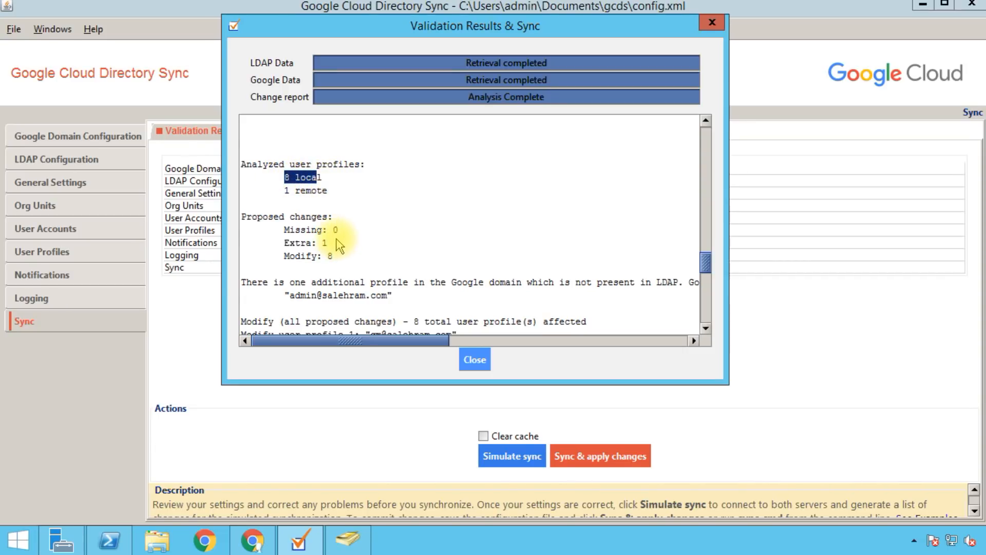
{"action": "left_click_drag", "start_coordinate": [281, 190], "coordinate": [295, 191]}
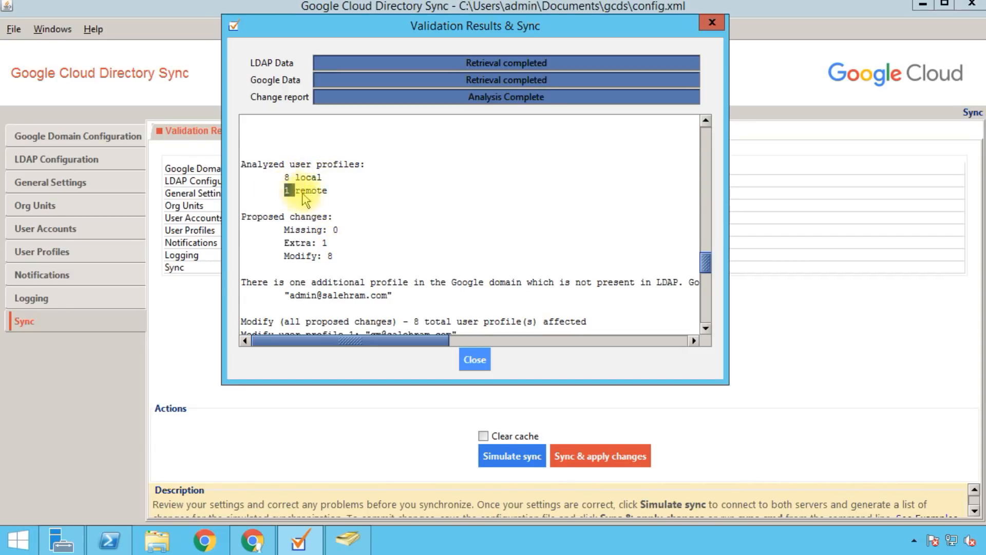
{"action": "left_click_drag", "start_coordinate": [331, 242], "coordinate": [285, 242]}
{"action": "left_click_drag", "start_coordinate": [393, 296], "coordinate": [244, 290]}
{"action": "left_click", "coordinate": [246, 292]}
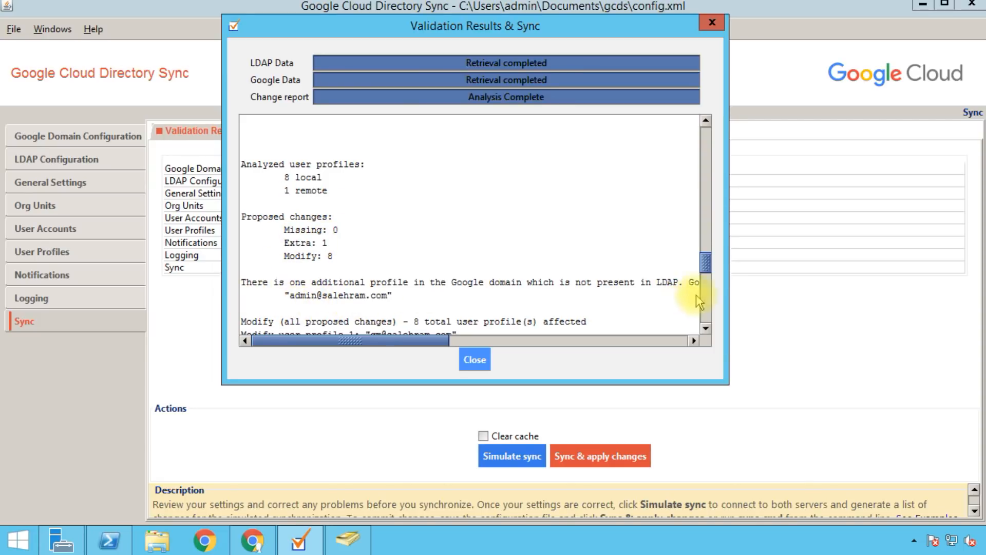
{"action": "left_click", "coordinate": [706, 327]}
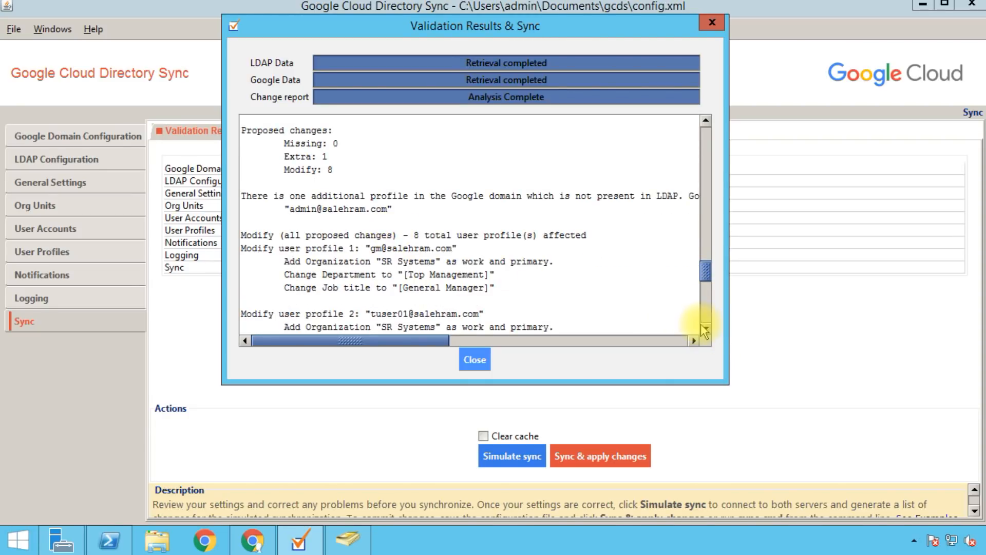
{"action": "left_click", "coordinate": [706, 328]}
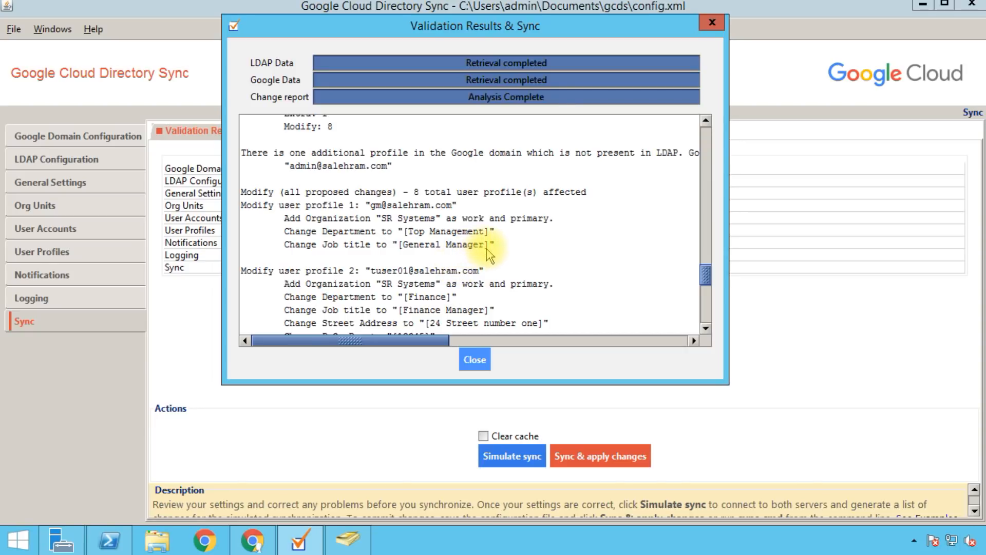
{"action": "left_click_drag", "start_coordinate": [486, 249], "coordinate": [408, 246]}
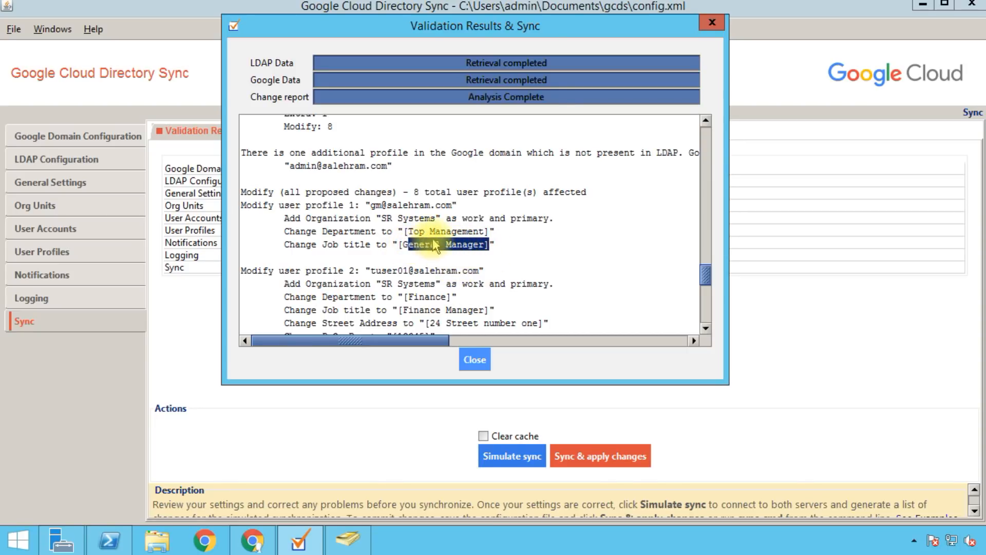
{"action": "left_click_drag", "start_coordinate": [479, 245], "coordinate": [430, 244]}
{"action": "left_click", "coordinate": [706, 328]}
{"action": "left_click", "coordinate": [706, 328]}
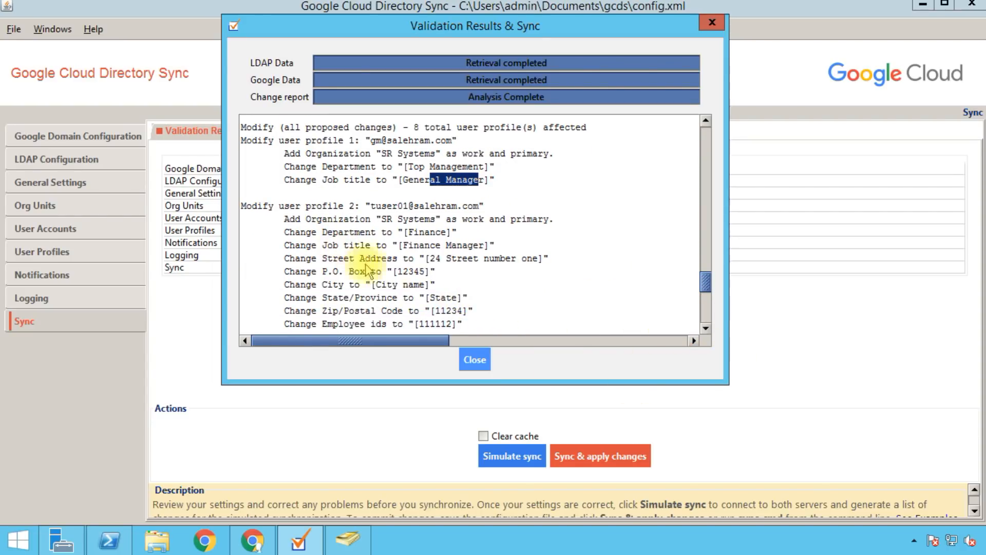
{"action": "left_click_drag", "start_coordinate": [488, 325], "coordinate": [283, 324]}
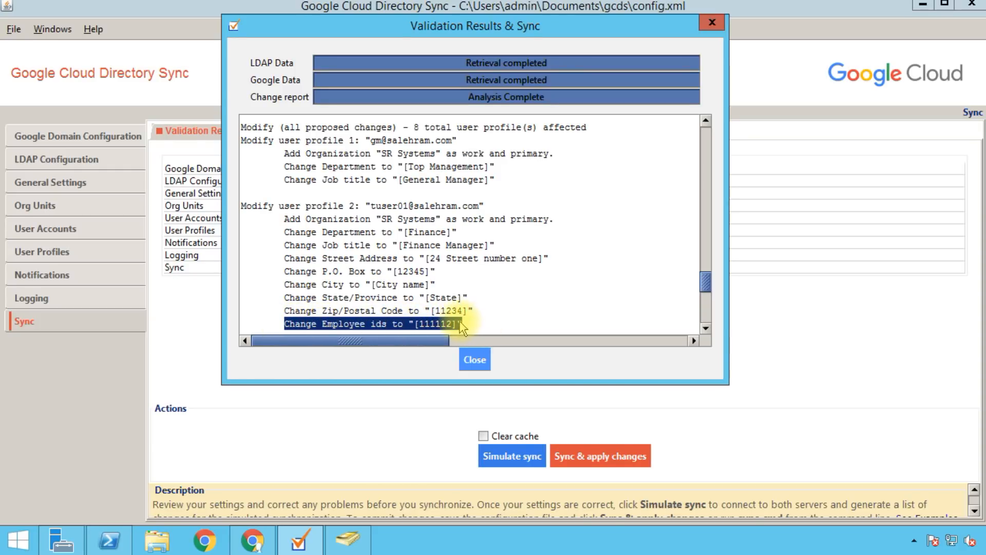
{"action": "left_click", "coordinate": [538, 370]}
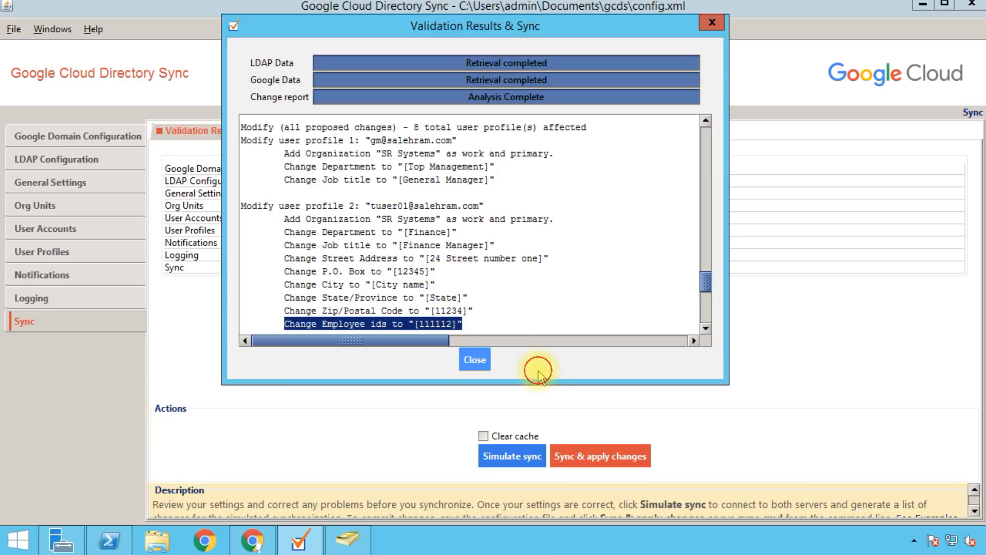
Step: Close the change report, run the sync and confirm applying the changes to the Google domain
{"action": "left_click", "coordinate": [473, 361]}
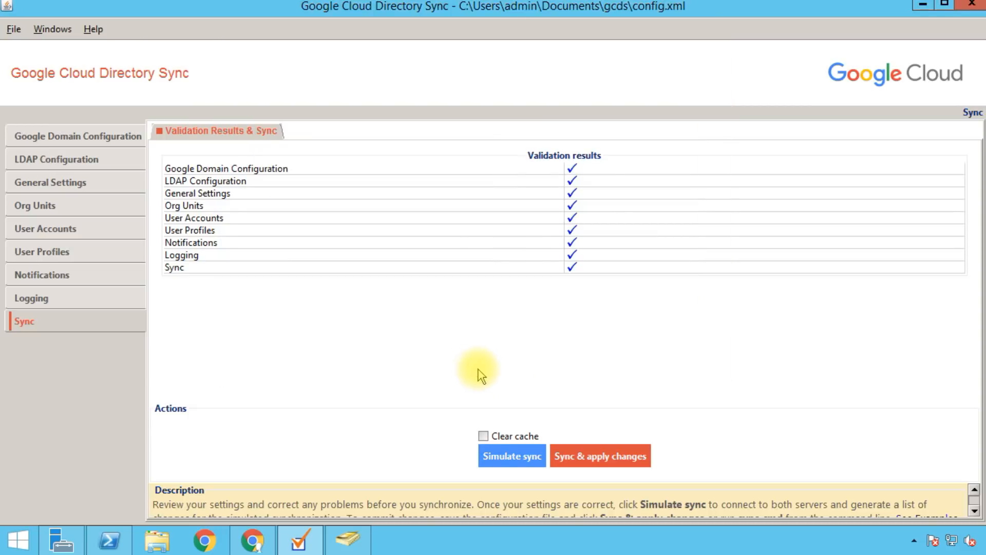
{"action": "left_click", "coordinate": [588, 460]}
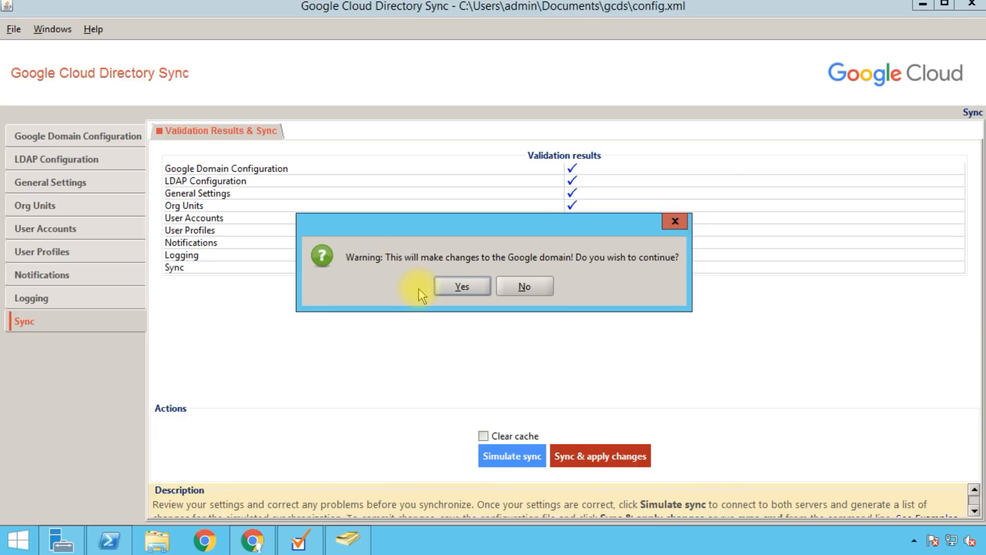
{"action": "left_click", "coordinate": [438, 288]}
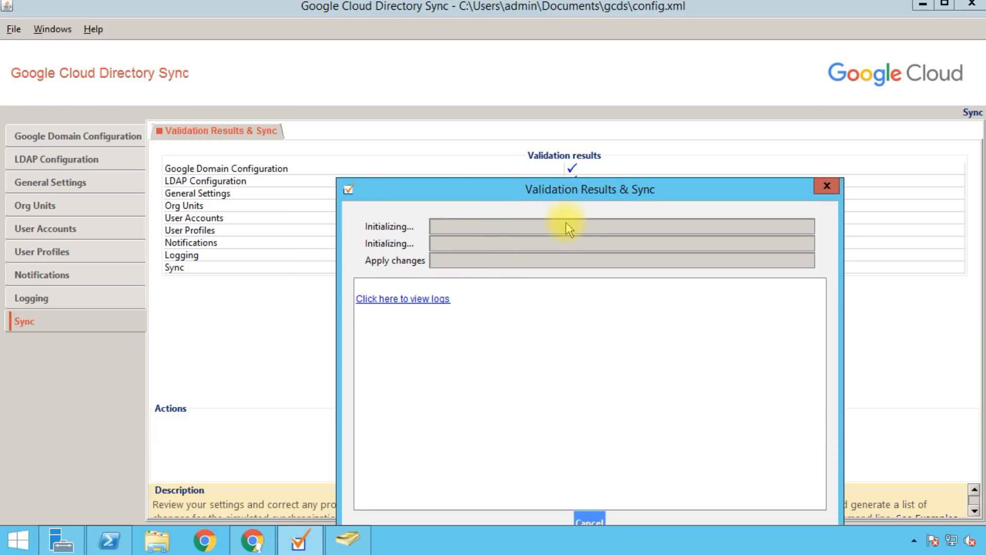
{"action": "left_click_drag", "start_coordinate": [590, 202], "coordinate": [511, 56]}
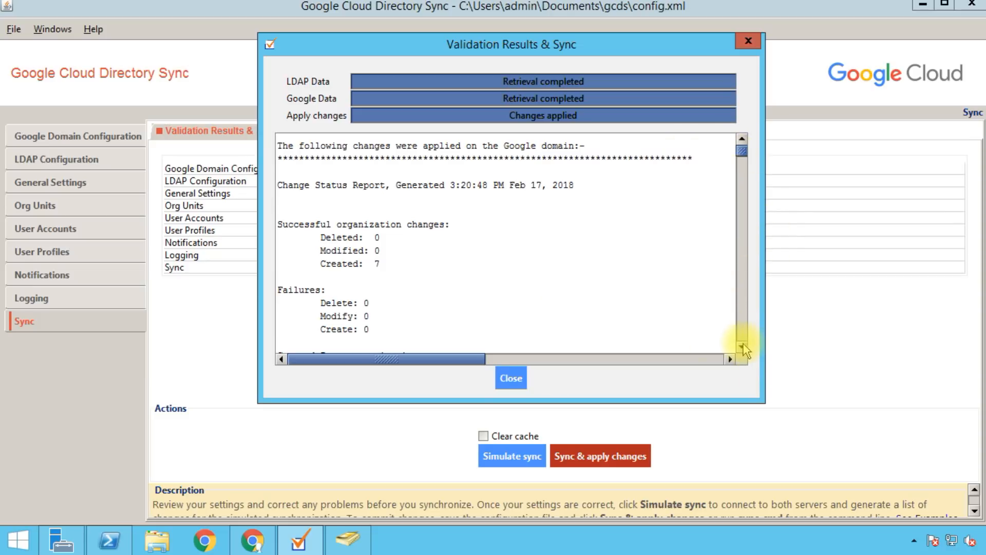
Step: Scroll the sync log through the new-user entries, close the results, and switch to Chrome
{"action": "left_click", "coordinate": [742, 348]}
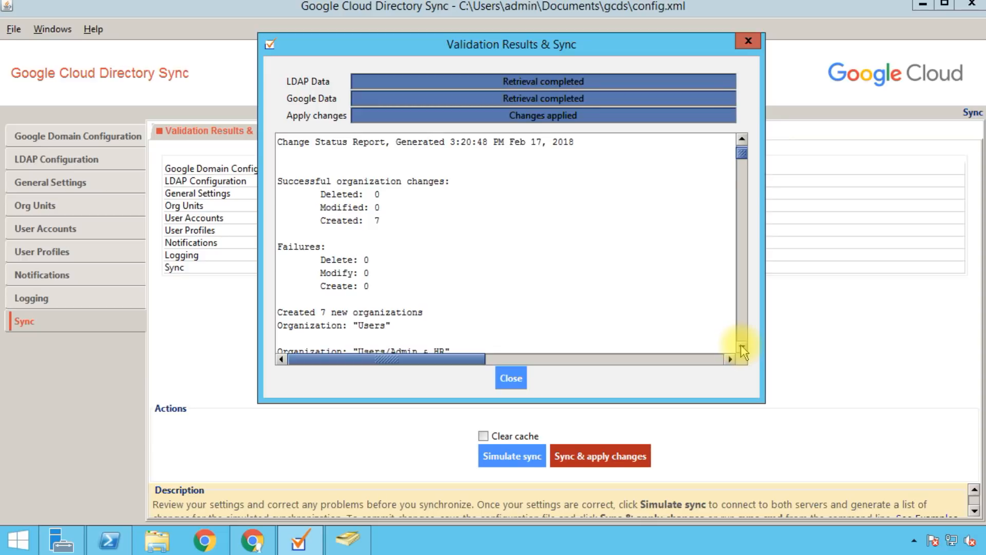
{"action": "left_click", "coordinate": [742, 347]}
{"action": "left_click", "coordinate": [742, 347]}
{"action": "left_click", "coordinate": [742, 347]}
{"action": "left_click", "coordinate": [742, 348]}
{"action": "left_click", "coordinate": [741, 347]}
{"action": "left_click", "coordinate": [742, 348]}
{"action": "left_click", "coordinate": [741, 349]}
{"action": "left_click", "coordinate": [742, 348]}
{"action": "left_click", "coordinate": [742, 349]}
{"action": "left_click", "coordinate": [742, 348]}
{"action": "left_click", "coordinate": [742, 348]}
{"action": "left_click", "coordinate": [742, 348]}
{"action": "left_click", "coordinate": [742, 348]}
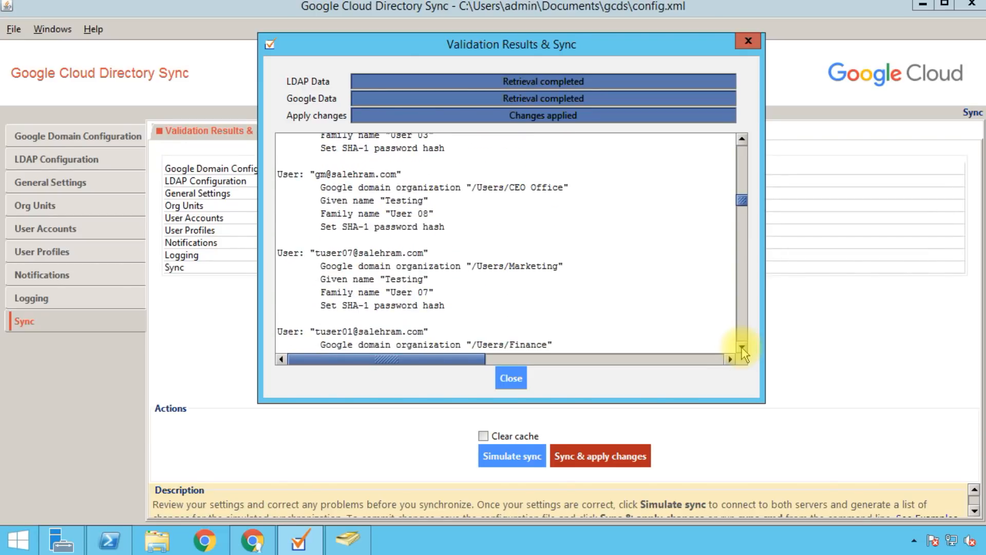
{"action": "left_click", "coordinate": [742, 348]}
{"action": "left_click", "coordinate": [742, 349]}
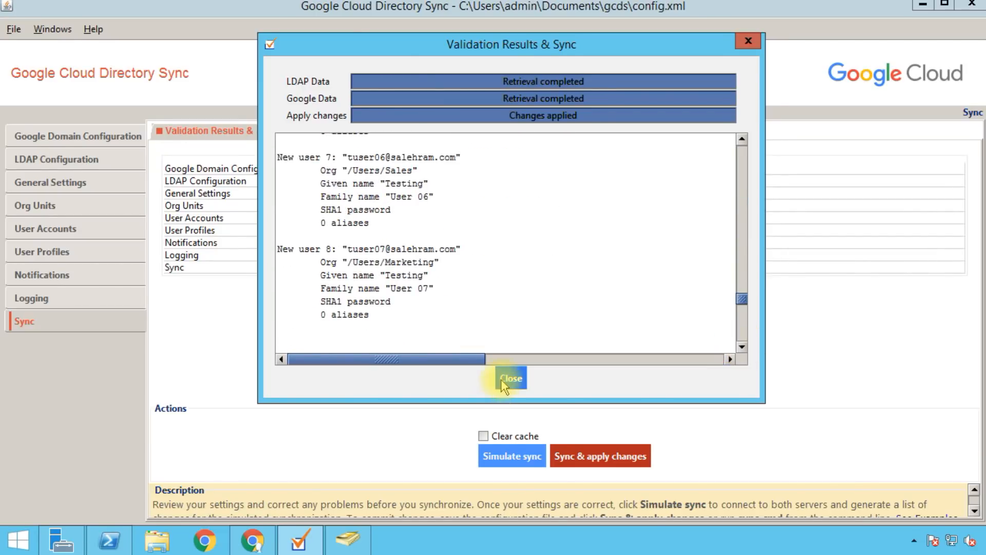
{"action": "left_click", "coordinate": [510, 378]}
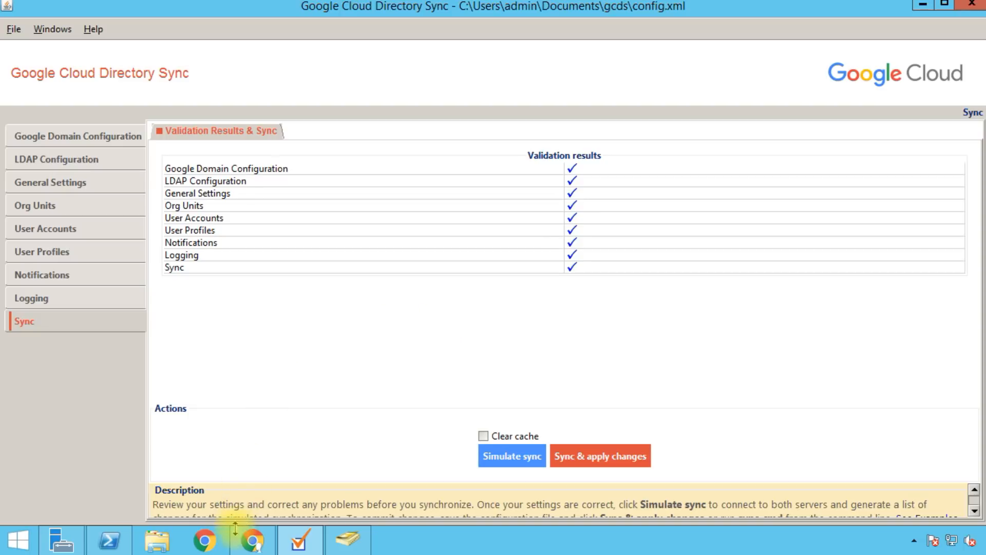
{"action": "left_click", "coordinate": [253, 539]}
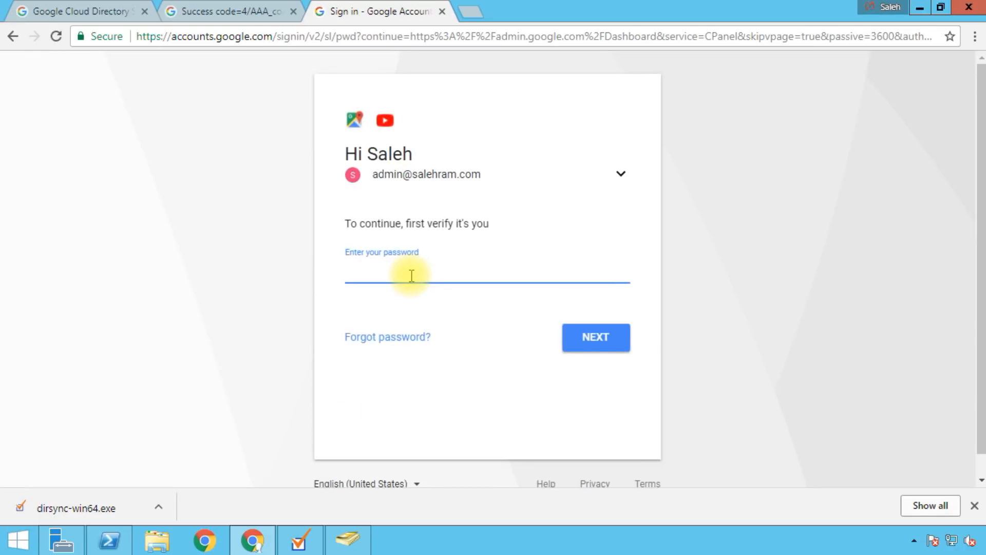
Step: Sign in with the admin password, open Users and expand the Users organizational unit
{"action": "key", "text": "ctrl+v"}
{"action": "key", "text": "Return"}
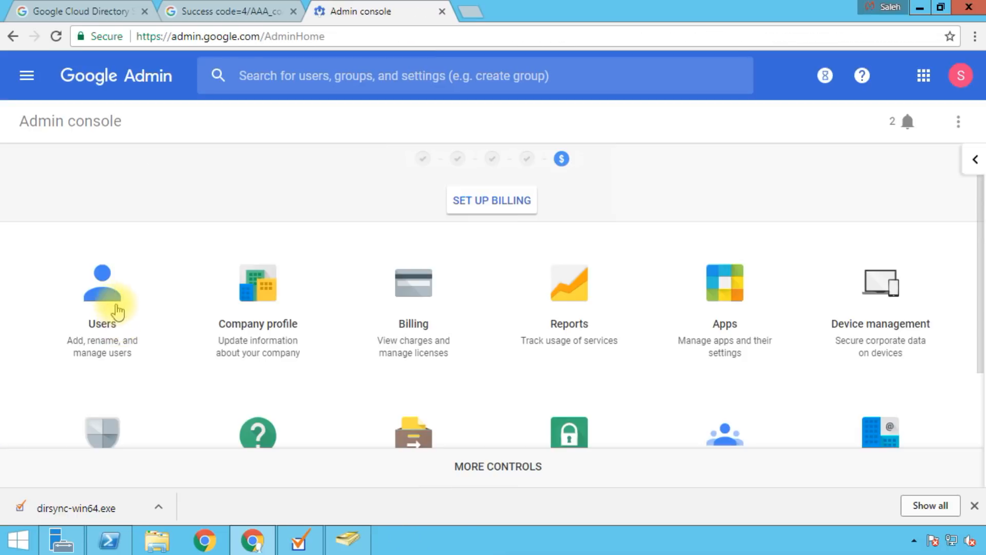
{"action": "left_click", "coordinate": [94, 291]}
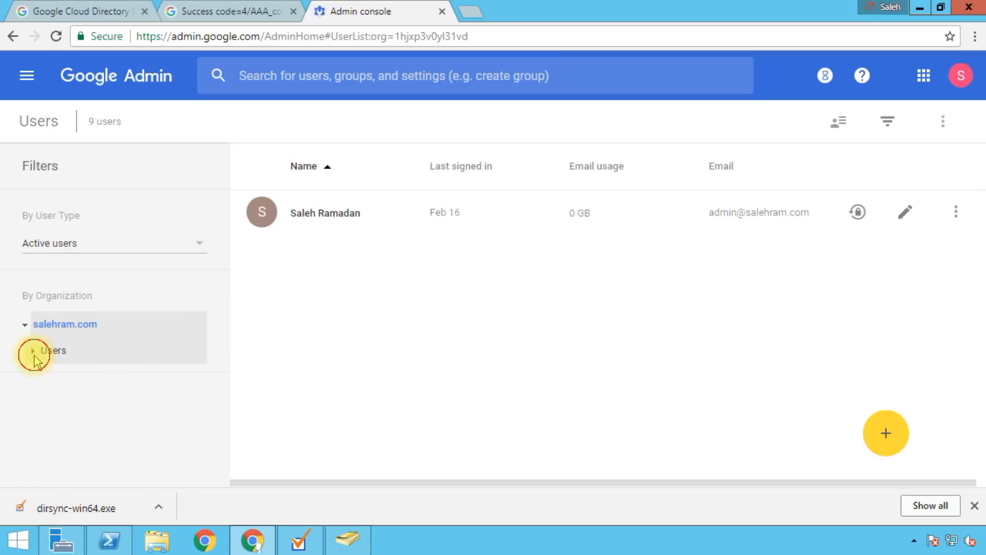
{"action": "left_click", "coordinate": [32, 351]}
{"action": "scroll", "coordinate": [180, 337], "scroll_direction": "down", "scroll_amount": 2}
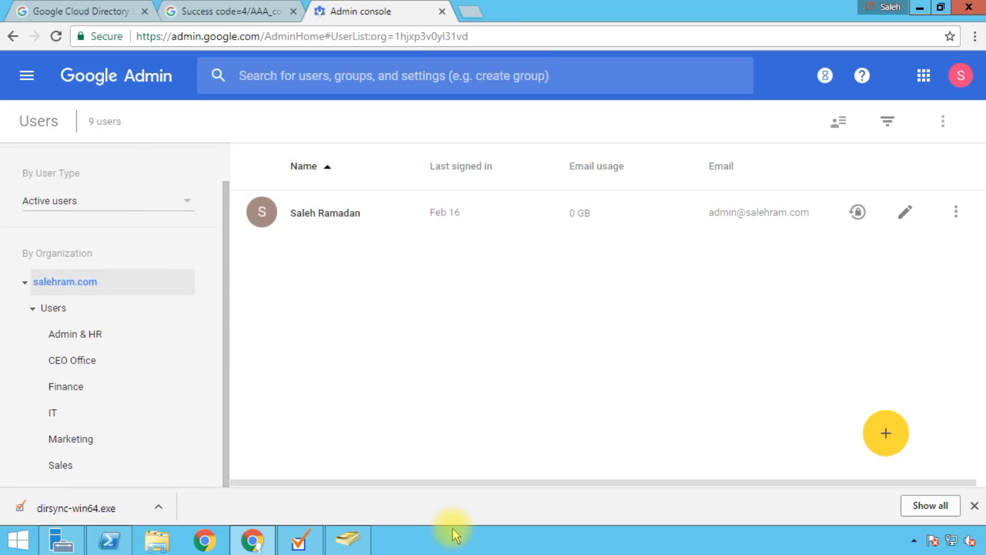
{"action": "left_click", "coordinate": [347, 538]}
{"action": "left_click_drag", "start_coordinate": [266, 11], "coordinate": [590, 88]}
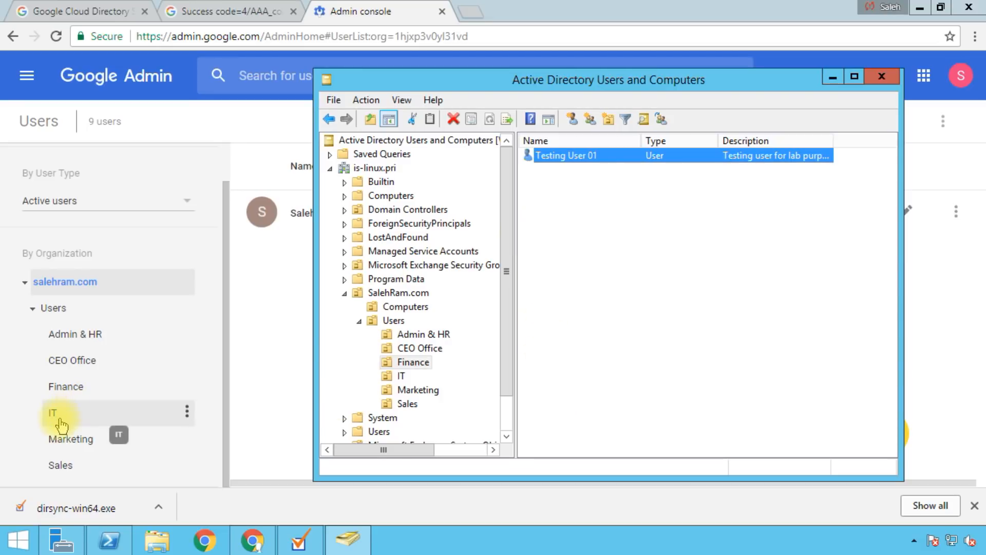
Step: Open Testing User 01 in the Finance unit and show its account details and secondary email
{"action": "left_click", "coordinate": [82, 388]}
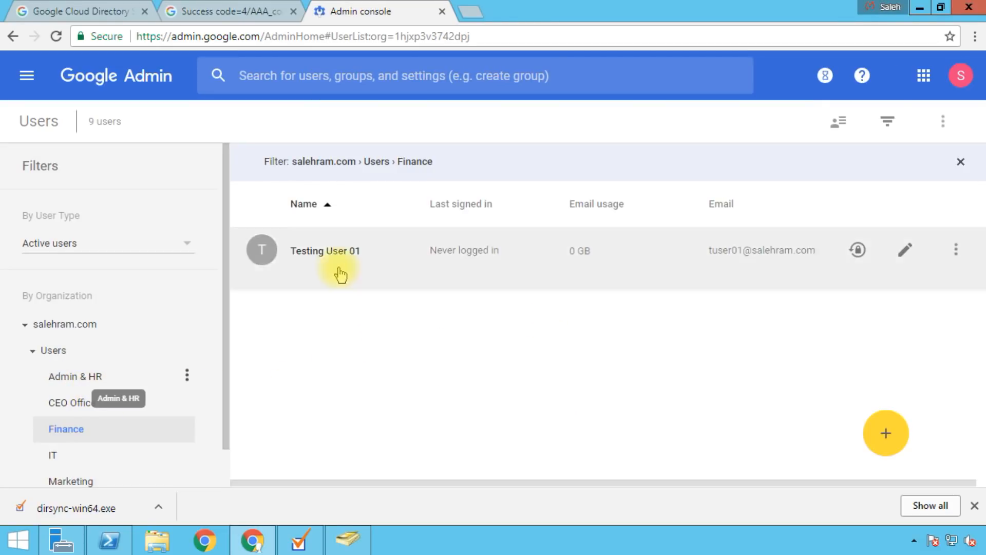
{"action": "left_click", "coordinate": [312, 257]}
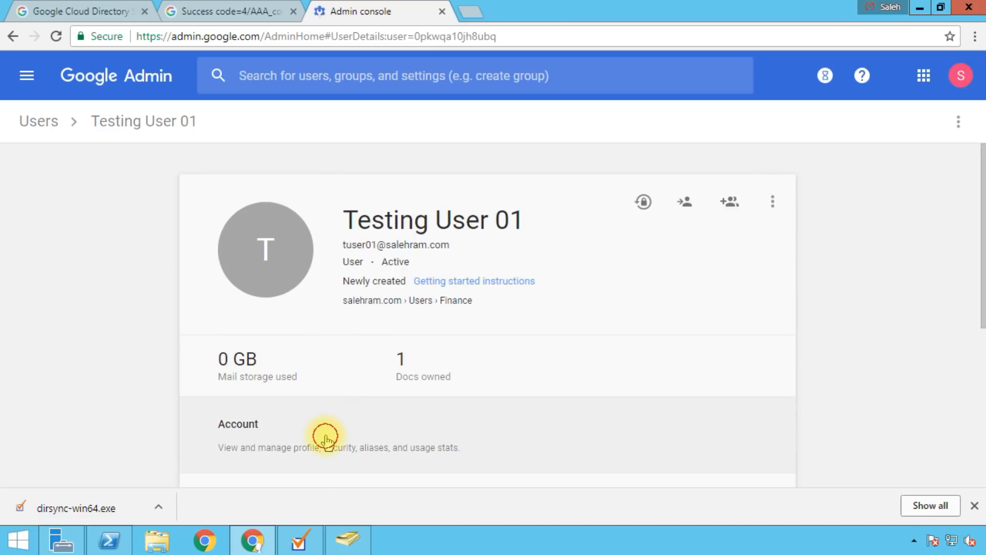
{"action": "left_click", "coordinate": [324, 436]}
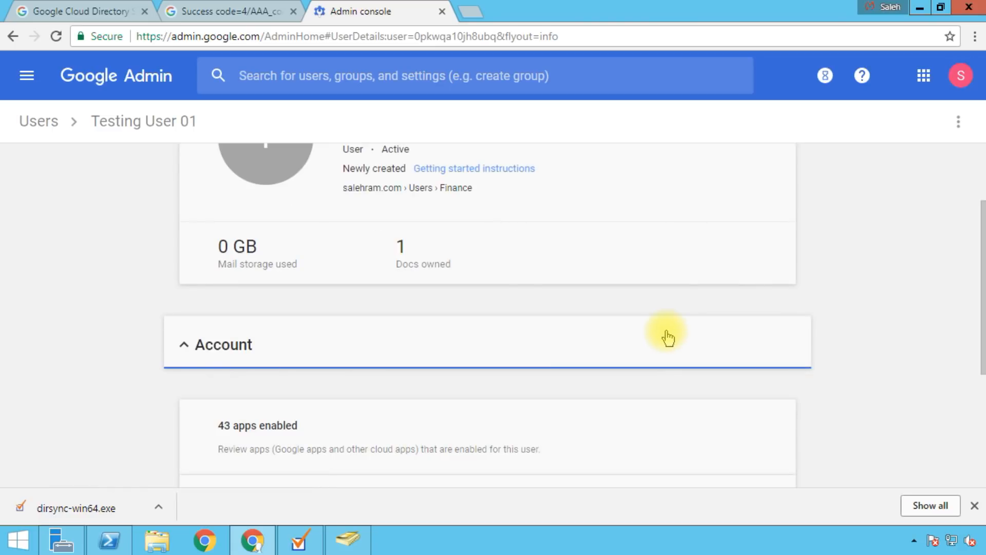
{"action": "scroll", "coordinate": [637, 333], "scroll_direction": "up", "scroll_amount": 1}
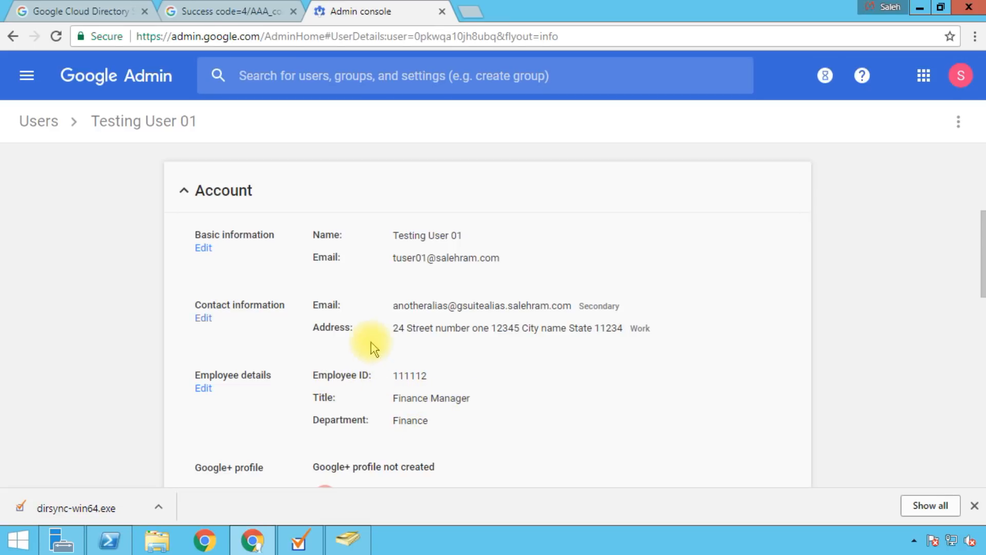
{"action": "left_click_drag", "start_coordinate": [313, 306], "coordinate": [643, 318]}
{"action": "left_click", "coordinate": [596, 328]}
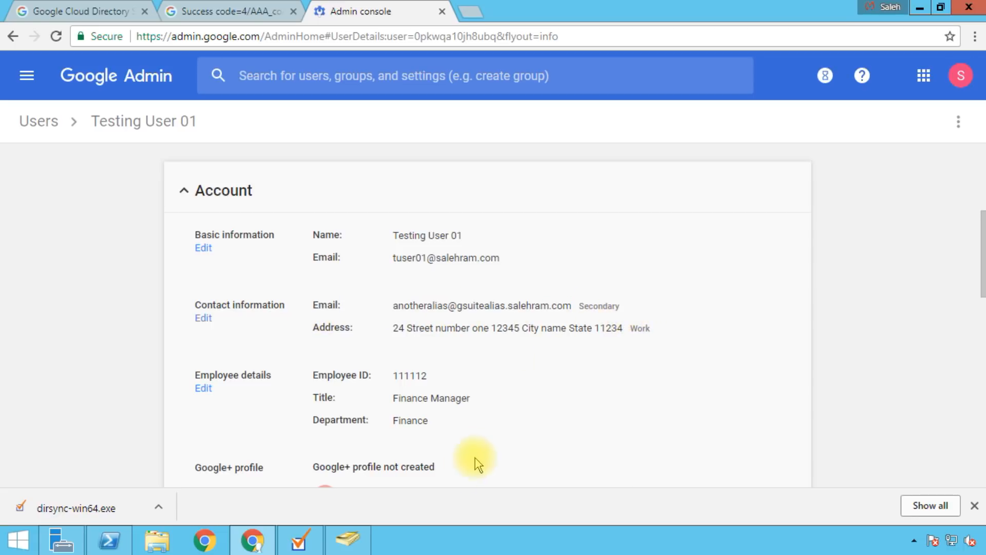
{"action": "left_click", "coordinate": [355, 537]}
{"action": "left_click", "coordinate": [567, 161]}
{"action": "double_click", "coordinate": [566, 160]}
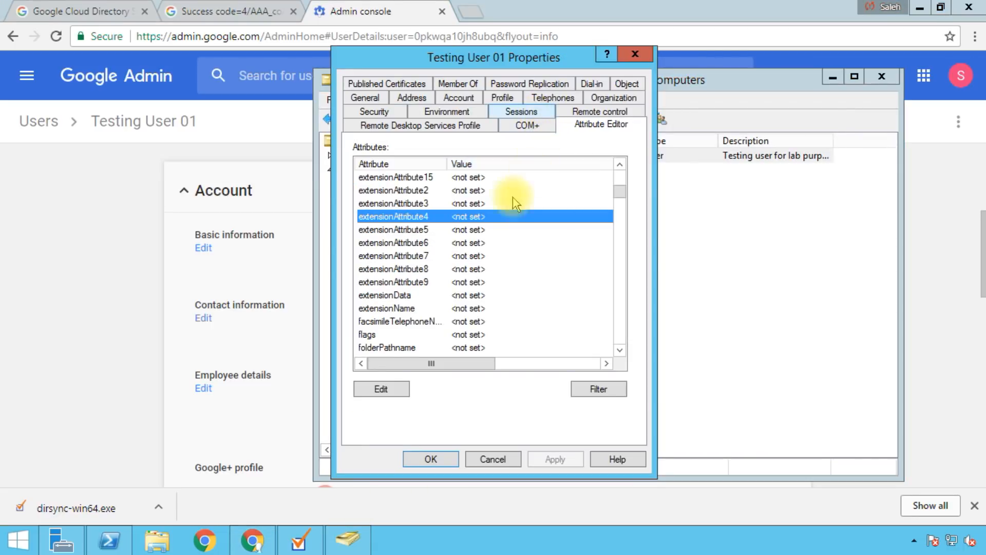
{"action": "left_click_drag", "start_coordinate": [463, 71], "coordinate": [513, 78]}
{"action": "scroll", "coordinate": [460, 262], "scroll_direction": "down", "scroll_amount": 3}
{"action": "left_click", "coordinate": [461, 262]}
{"action": "key", "text": "e"}
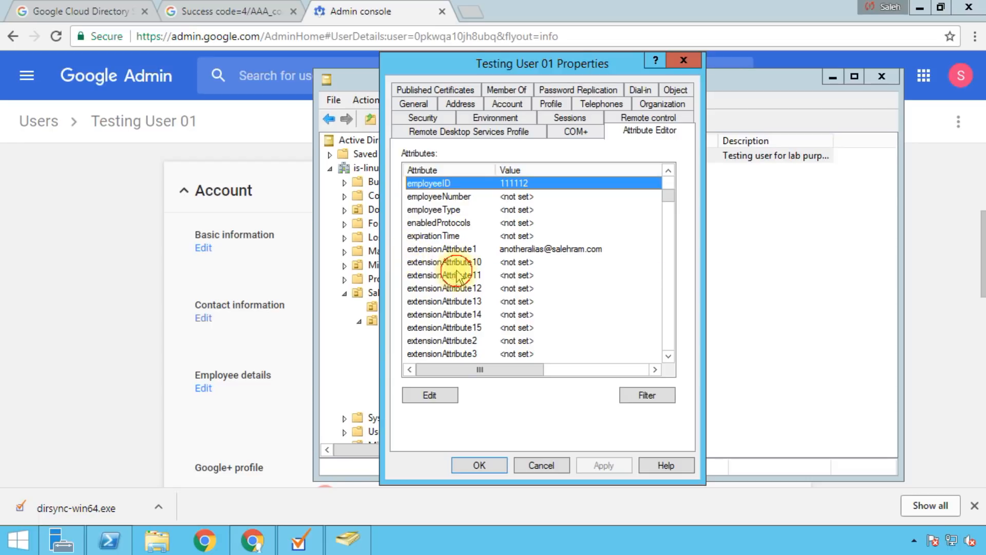
{"action": "left_click", "coordinate": [456, 275]}
{"action": "left_click", "coordinate": [506, 249]}
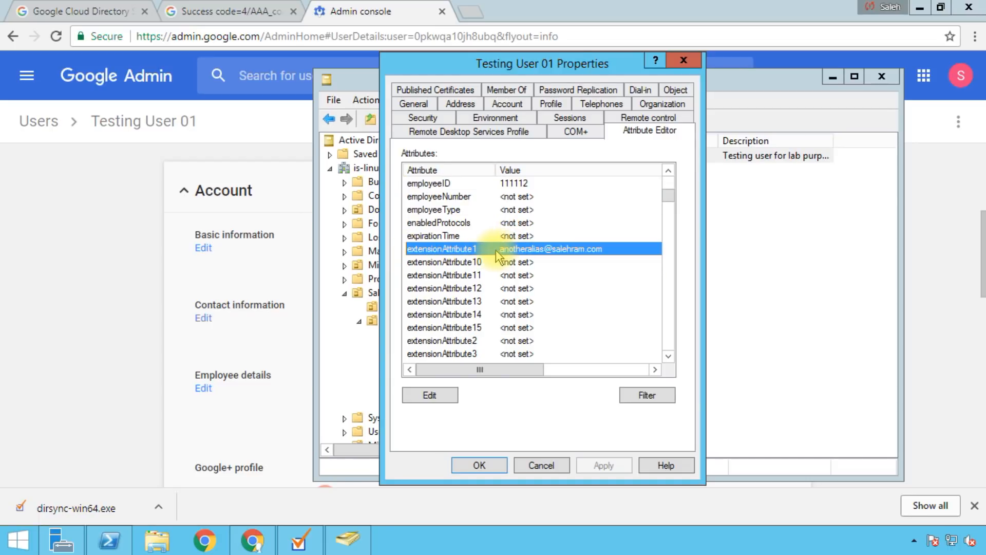
{"action": "left_click", "coordinate": [441, 223]}
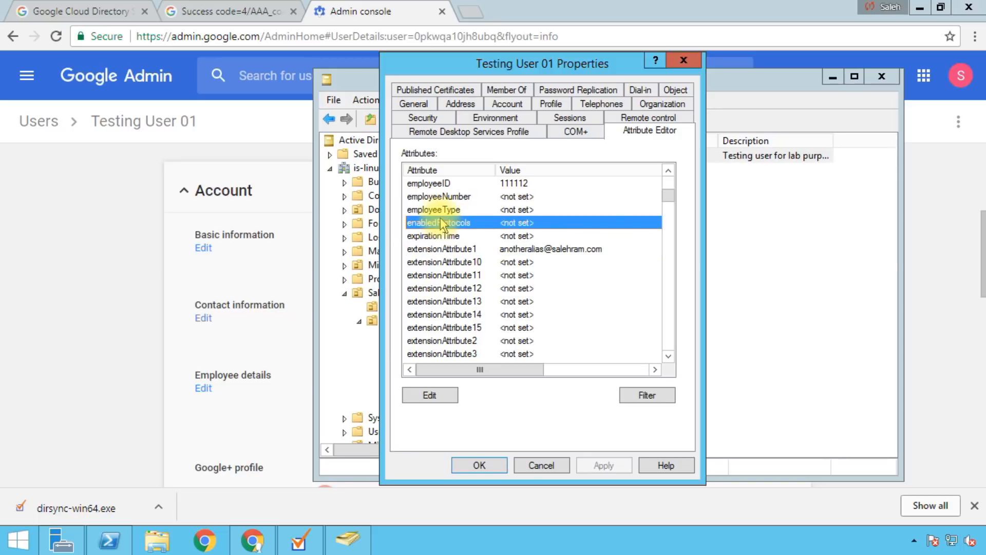
{"action": "type", "text": "title"}
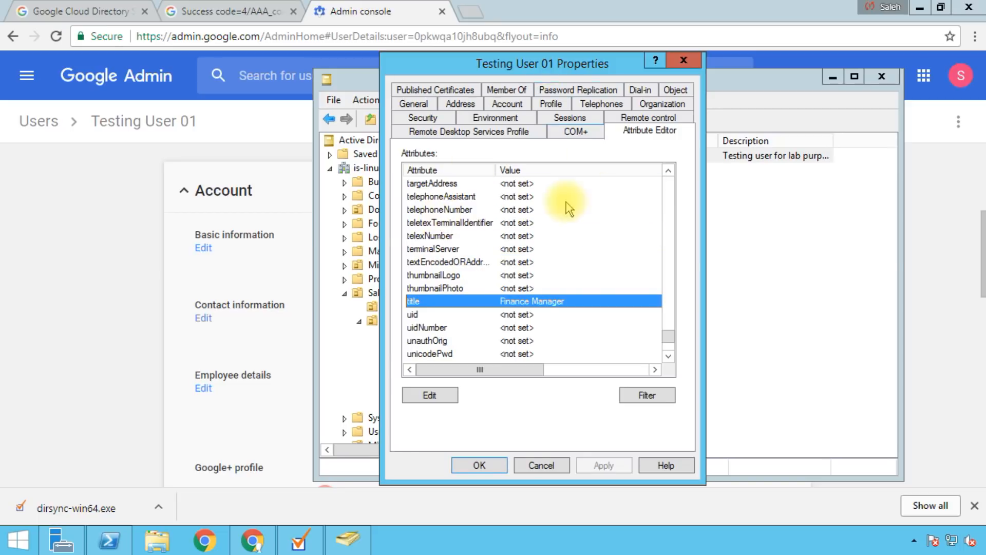
{"action": "left_click", "coordinate": [497, 236]}
{"action": "left_click", "coordinate": [541, 464]}
{"action": "left_click", "coordinate": [710, 393]}
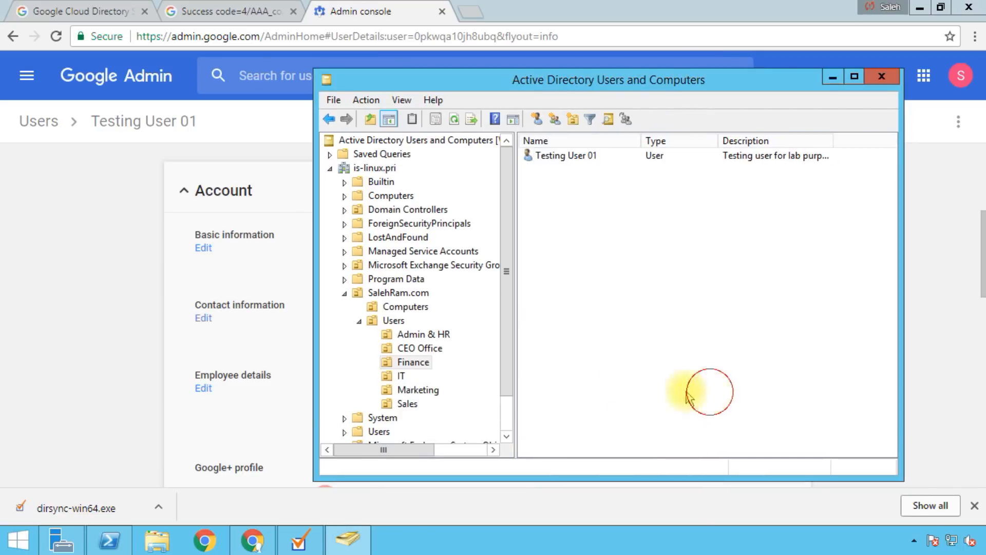
{"action": "left_click", "coordinate": [101, 278]}
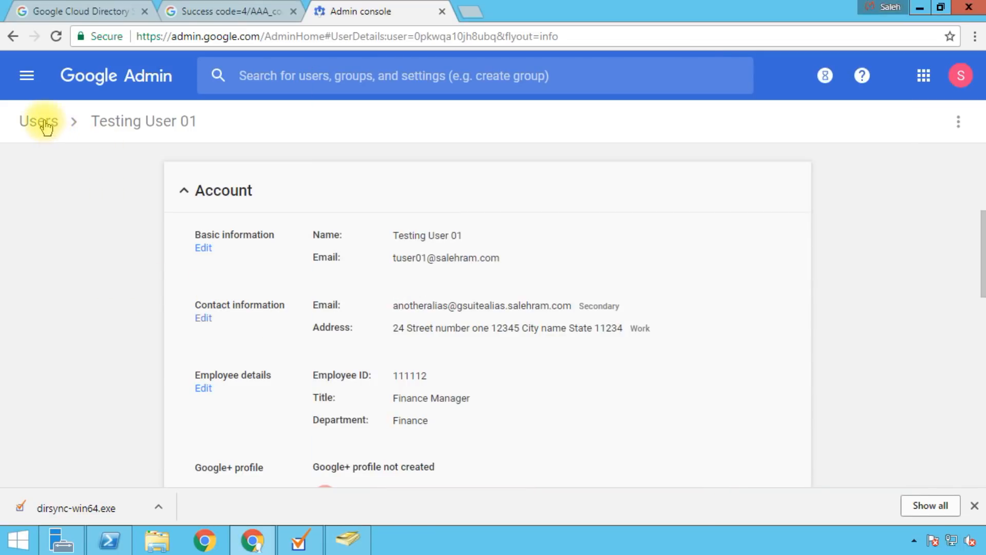
Step: Scroll through Testing User 01's details, then go back to the Users list
{"action": "scroll", "coordinate": [503, 307], "scroll_direction": "down", "scroll_amount": 2}
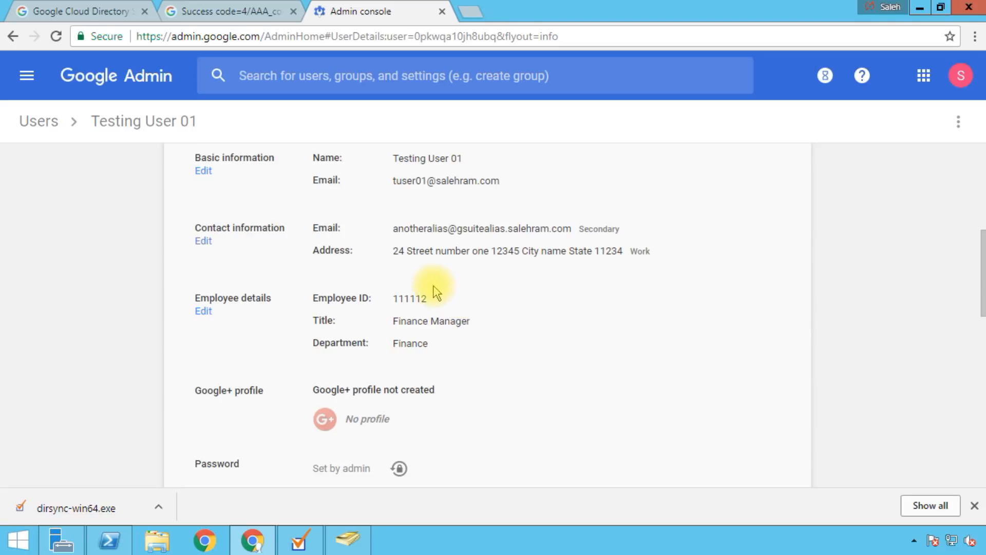
{"action": "scroll", "coordinate": [535, 309], "scroll_direction": "up", "scroll_amount": 2}
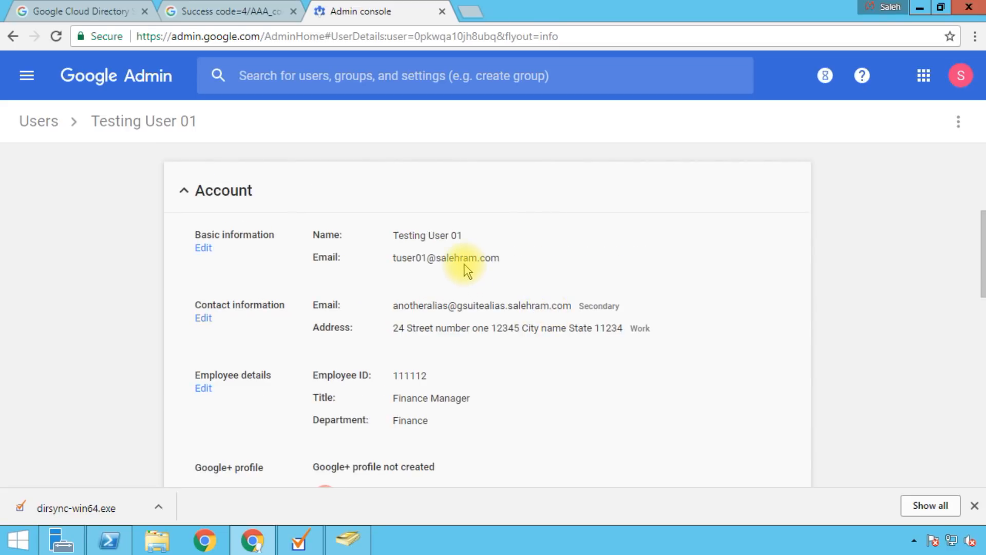
{"action": "left_click", "coordinate": [41, 134]}
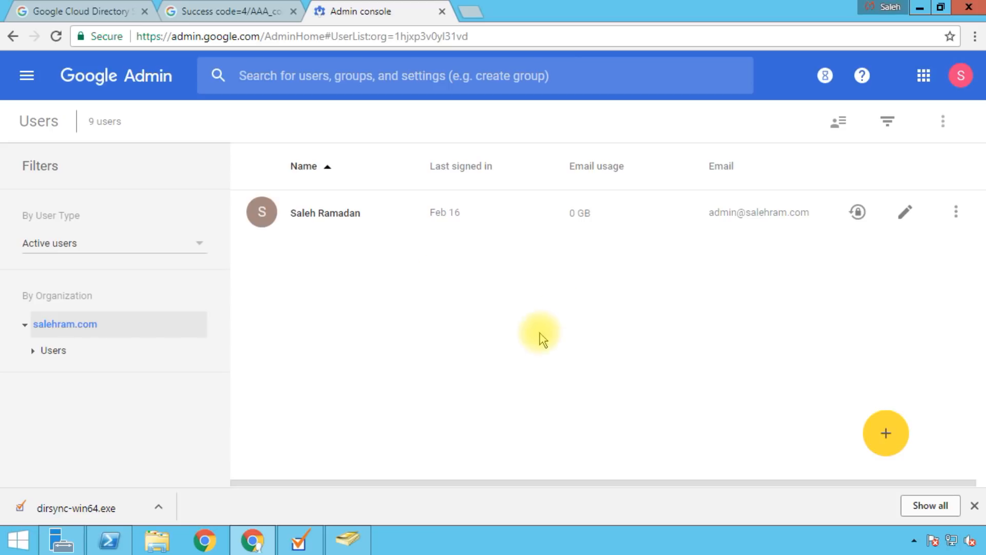
Step: Launch Task Scheduler from Server Manager's Tools menu
{"action": "left_click", "coordinate": [60, 540]}
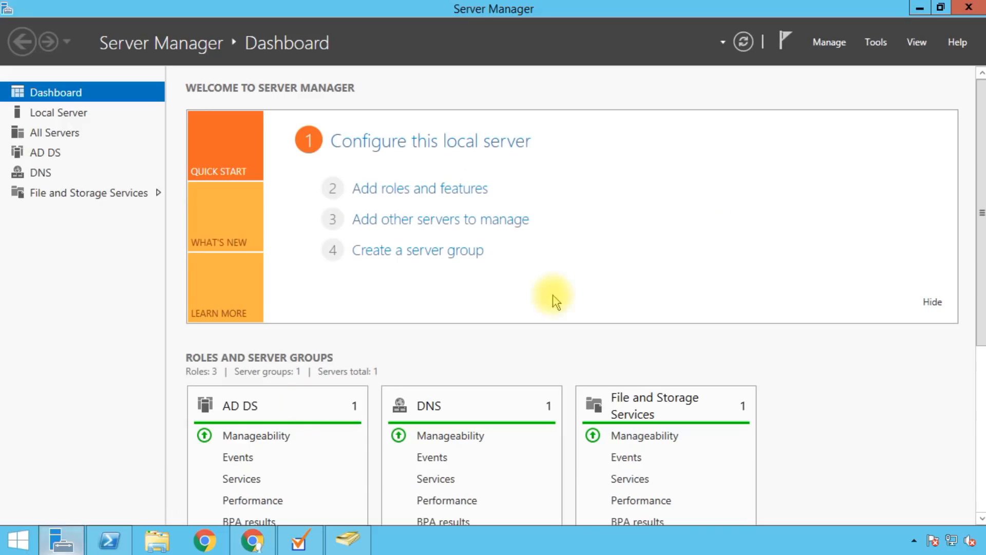
{"action": "left_click", "coordinate": [876, 42]}
{"action": "left_click", "coordinate": [781, 431]}
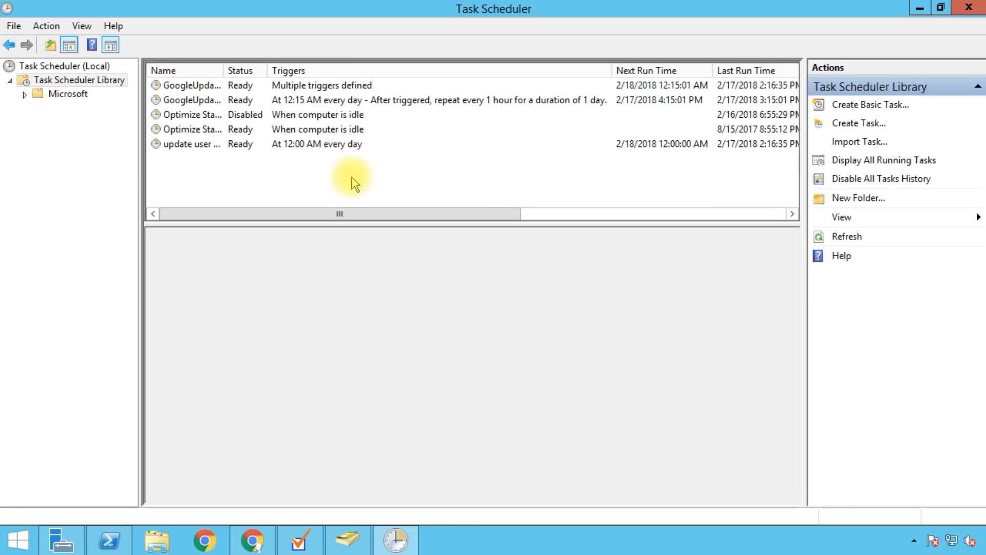
Step: Create a new task named GCDS Sync that runs whether the user is logged on or not
{"action": "right_click", "coordinate": [285, 165]}
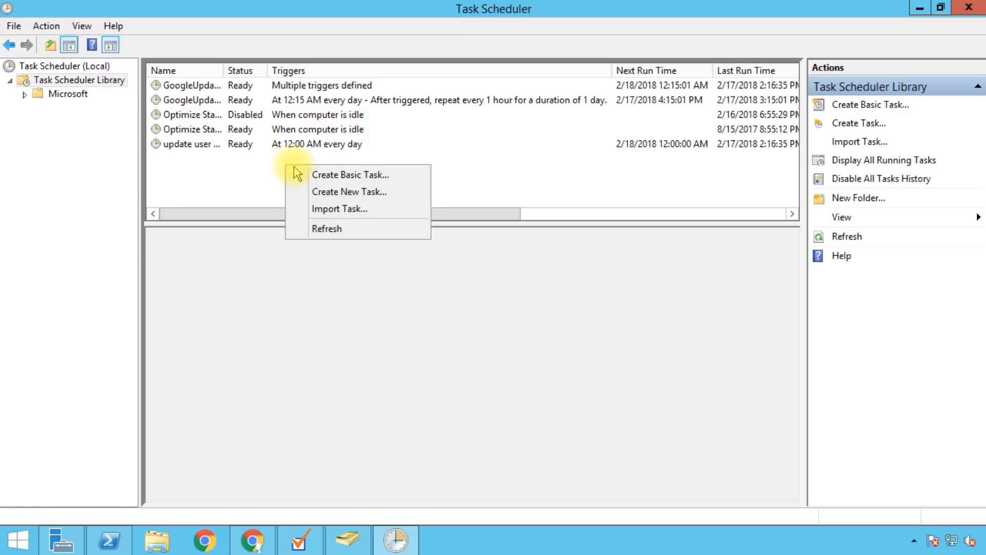
{"action": "left_click", "coordinate": [363, 193]}
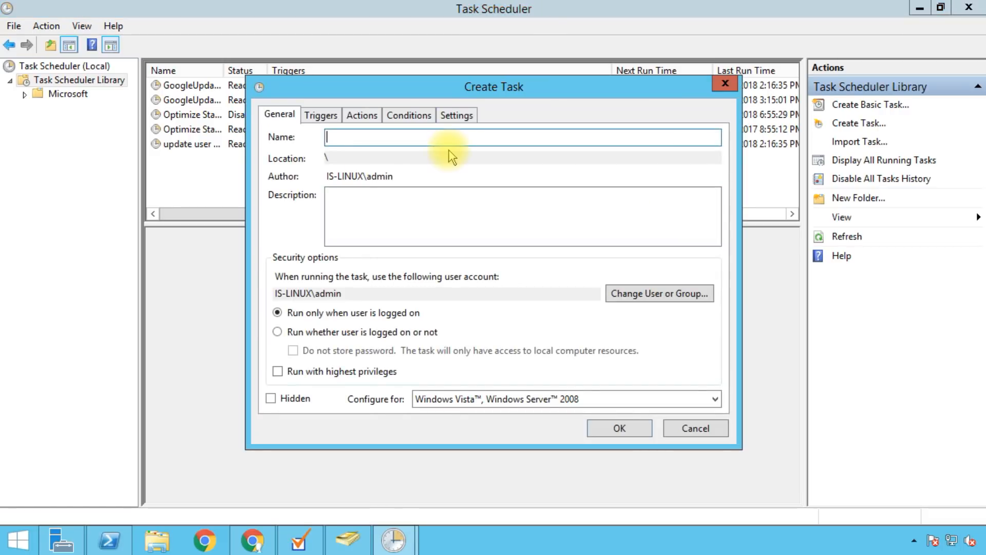
{"action": "type", "text": "GCDS Sync"}
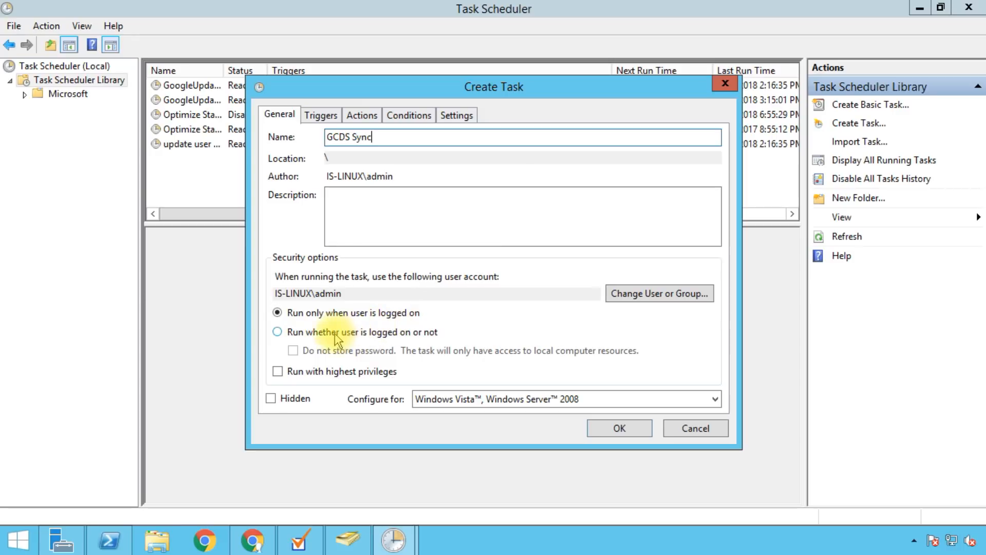
{"action": "left_click", "coordinate": [308, 333]}
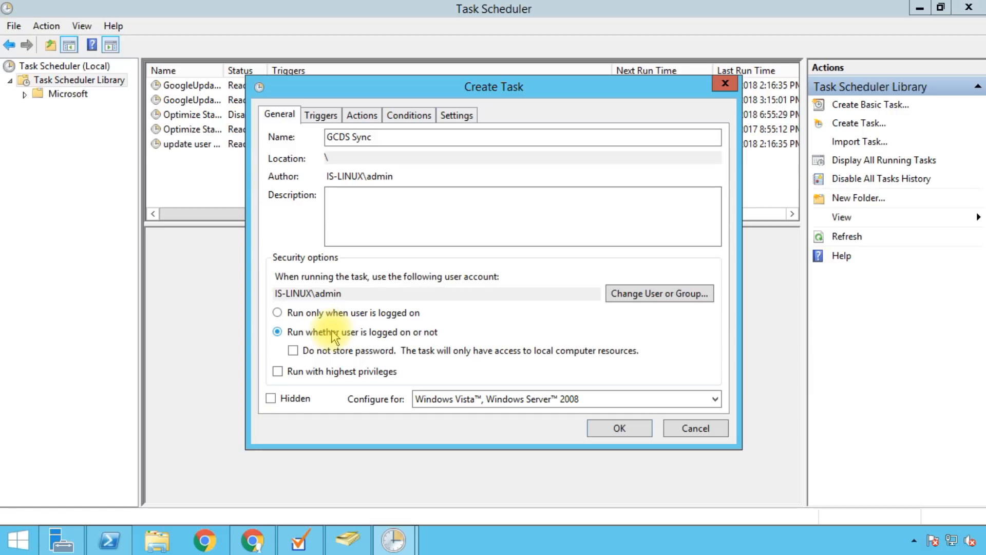
{"action": "left_click", "coordinate": [320, 116]}
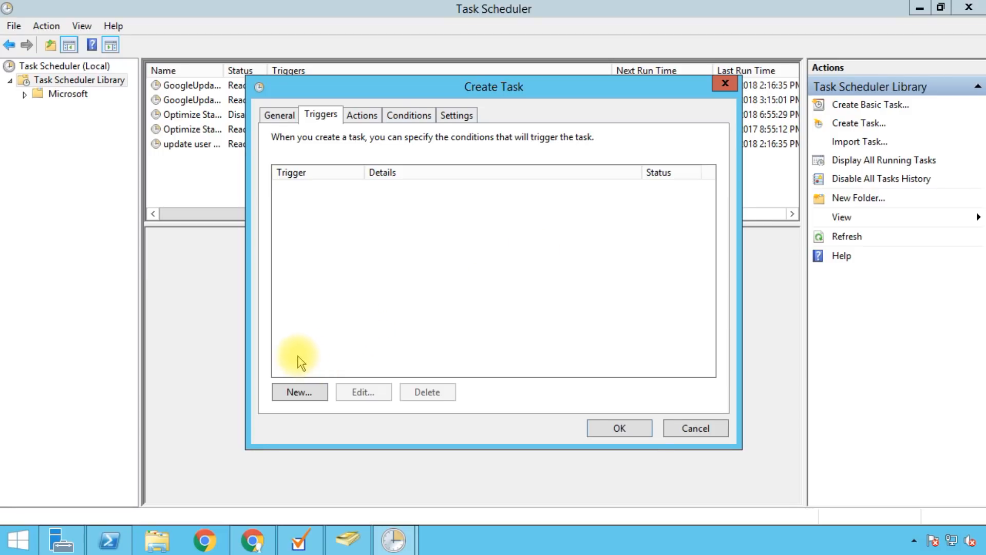
Step: Add a Daily trigger that repeats every 15 minutes for an Indefinitely duration
{"action": "left_click", "coordinate": [315, 397]}
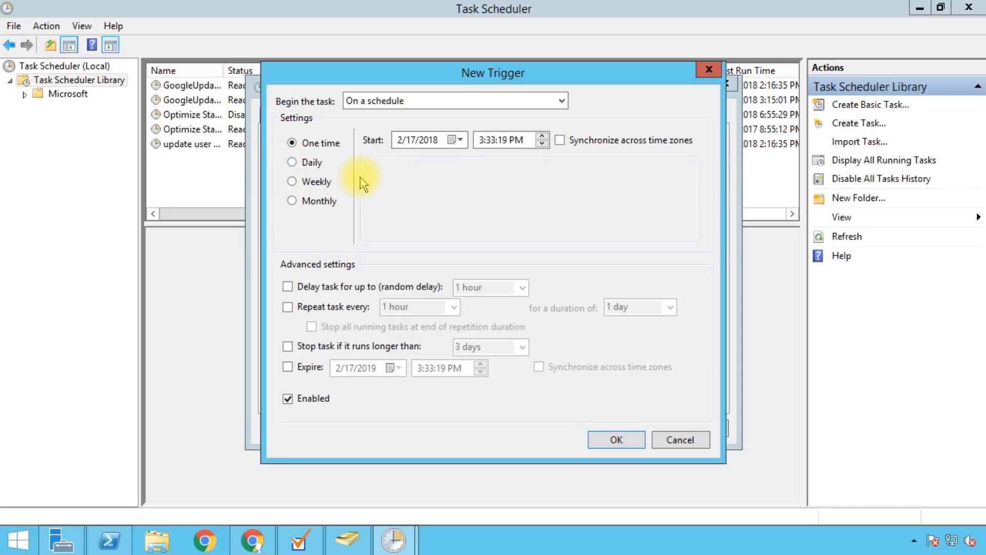
{"action": "left_click", "coordinate": [308, 162]}
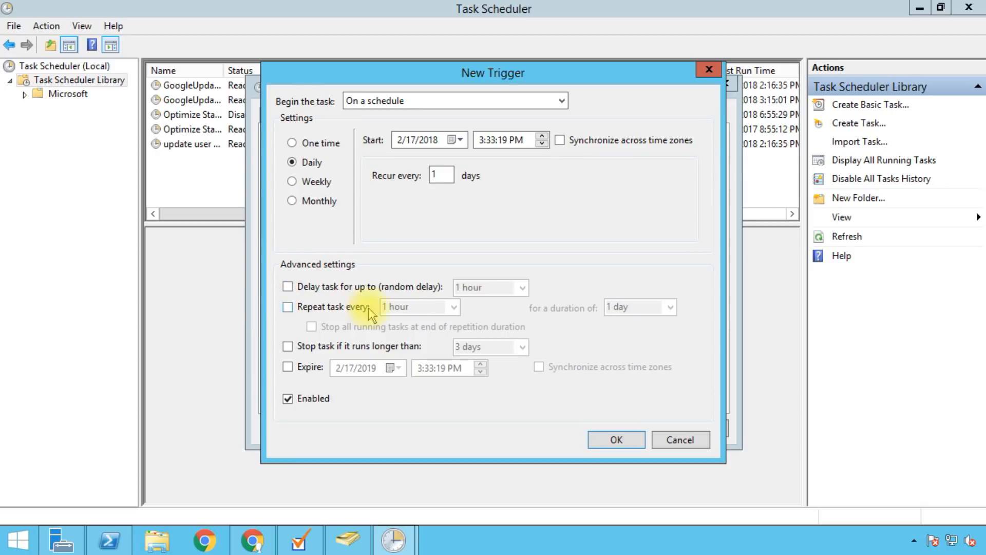
{"action": "left_click", "coordinate": [288, 307]}
{"action": "left_click", "coordinate": [452, 307]}
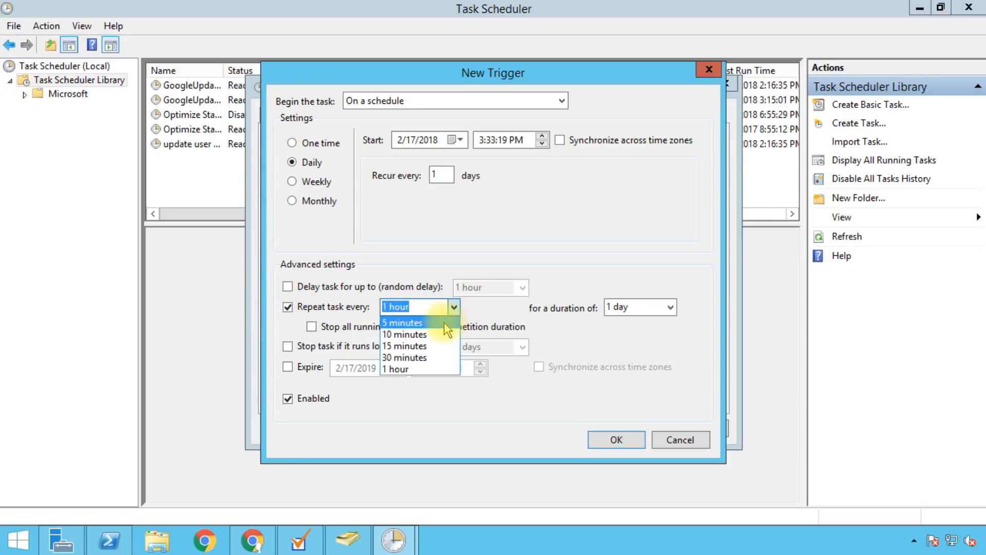
{"action": "left_click", "coordinate": [409, 346]}
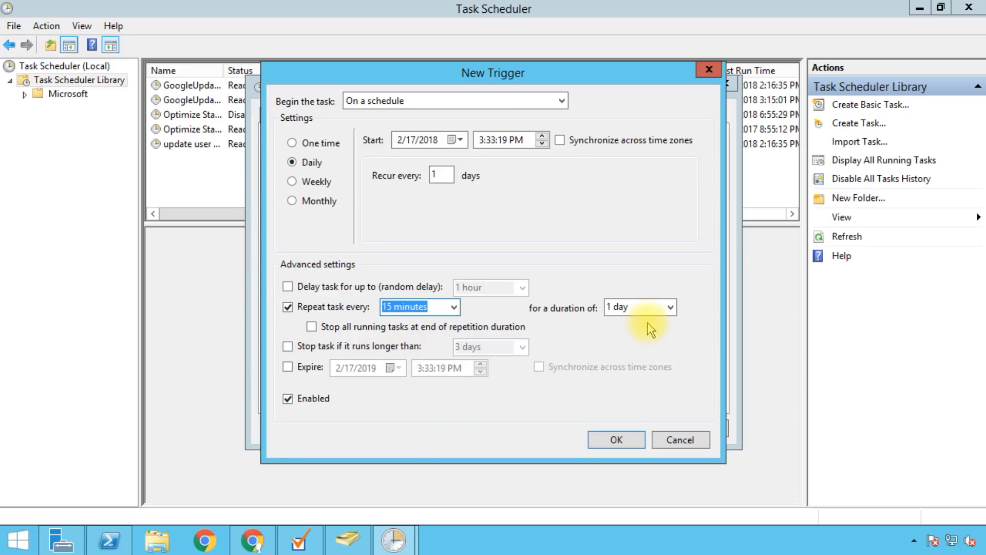
{"action": "left_click", "coordinate": [670, 308]}
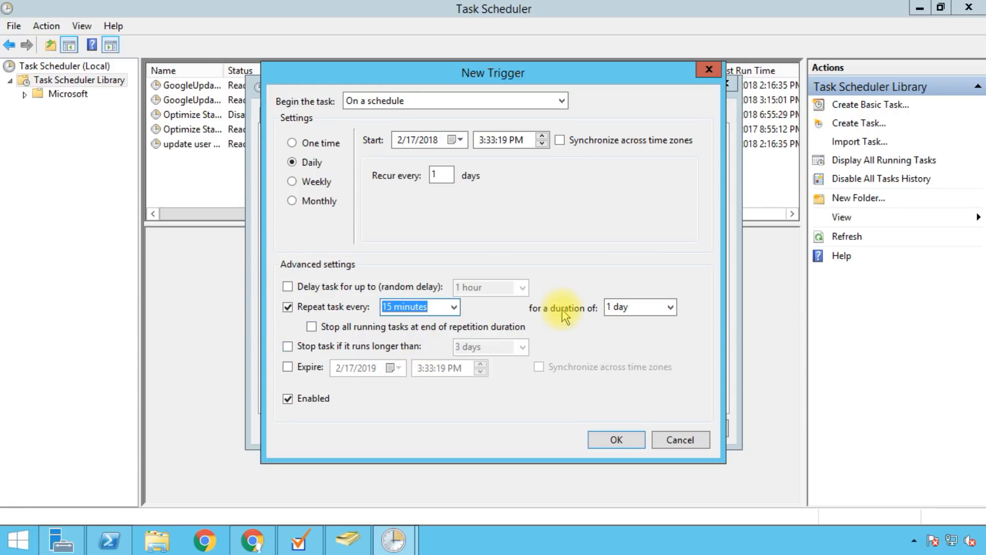
{"action": "left_click", "coordinate": [672, 309]}
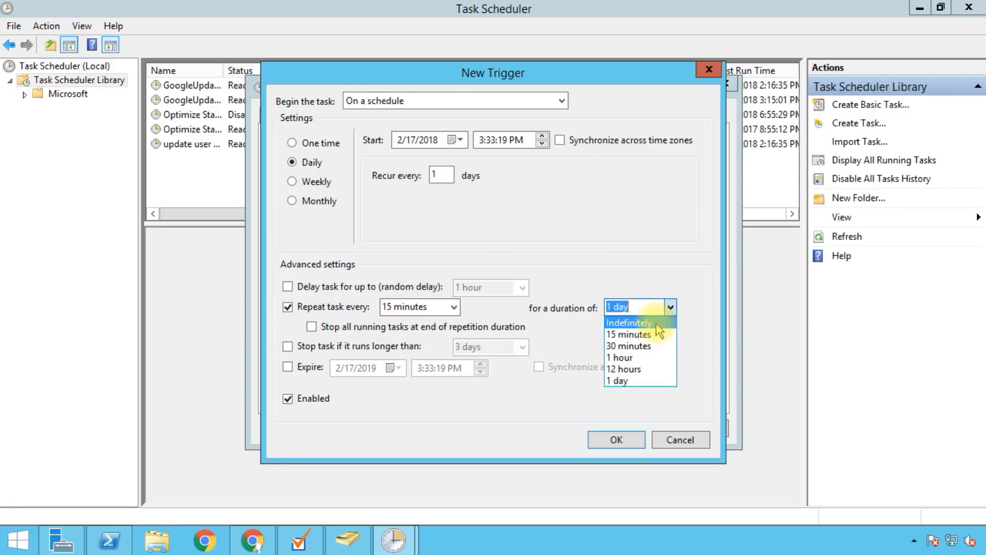
{"action": "left_click", "coordinate": [657, 322]}
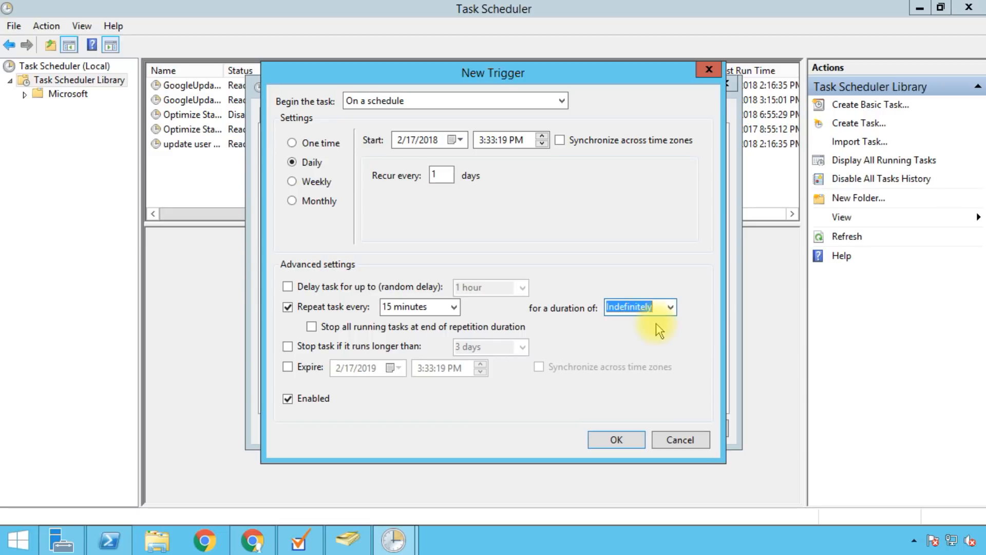
{"action": "left_click", "coordinate": [609, 440]}
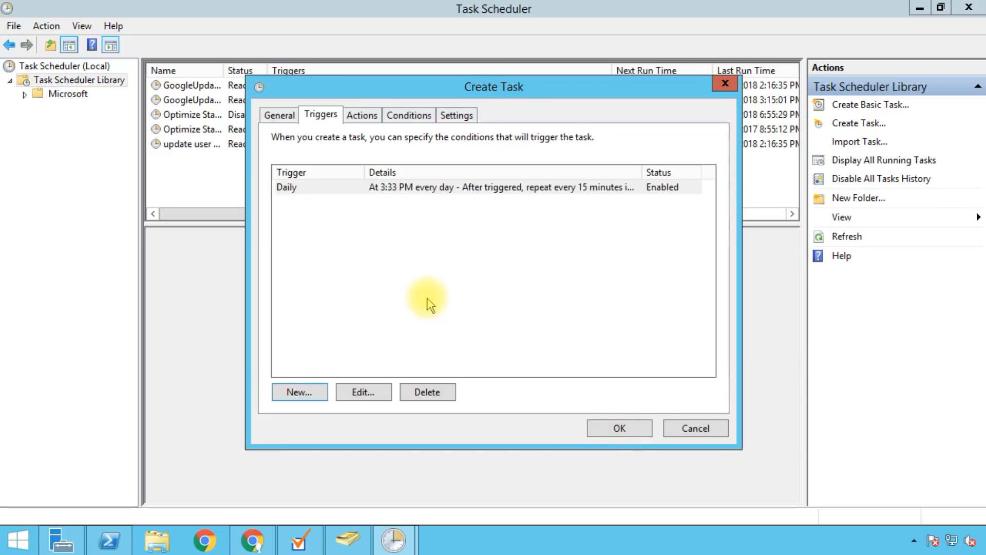
Step: Switch to Actions and consult the help article's sync-cmd arguments table for -a and -c
{"action": "left_click", "coordinate": [363, 119]}
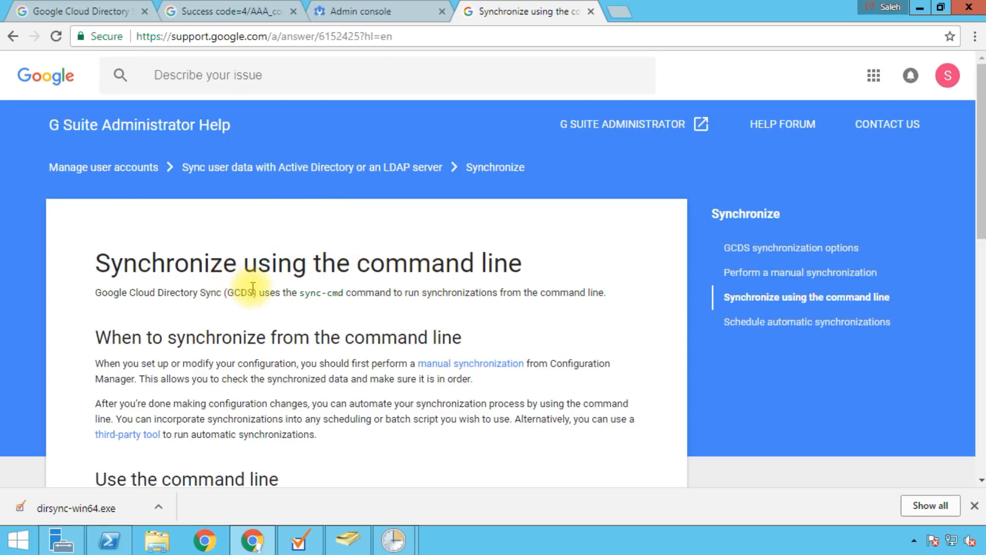
{"action": "scroll", "coordinate": [262, 306], "scroll_direction": "down", "scroll_amount": 5}
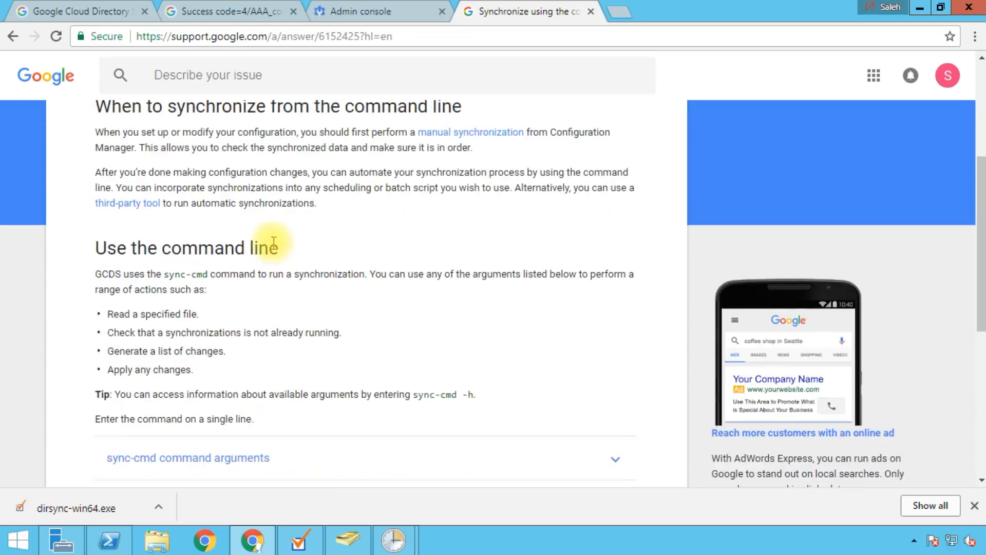
{"action": "scroll", "coordinate": [287, 224], "scroll_direction": "down", "scroll_amount": 1}
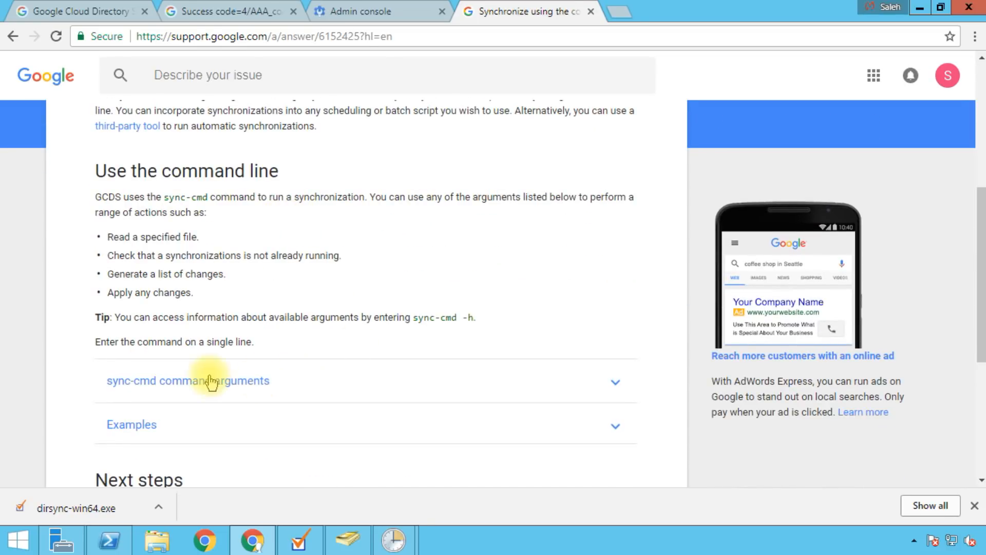
{"action": "left_click", "coordinate": [182, 383]}
{"action": "scroll", "coordinate": [315, 368], "scroll_direction": "down", "scroll_amount": 5}
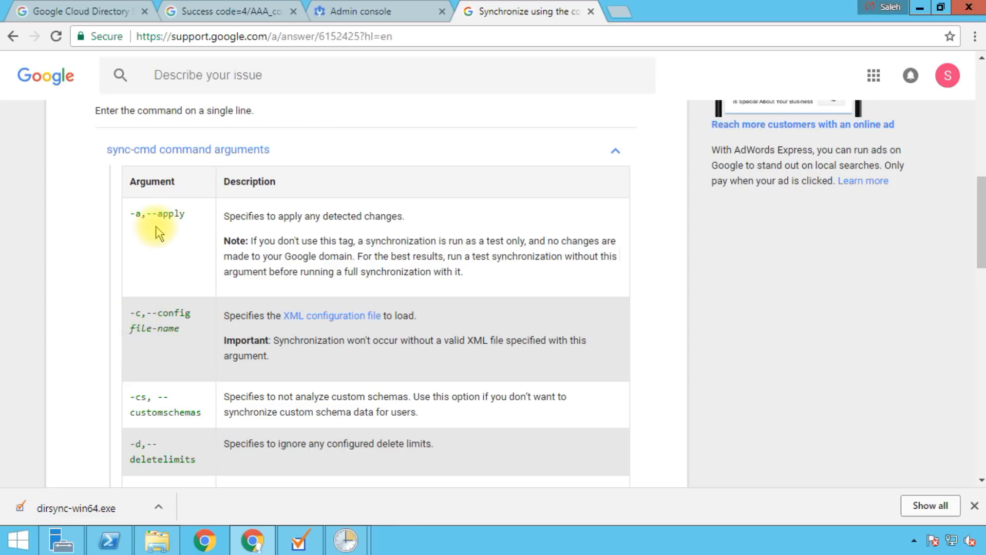
{"action": "mouse_move", "coordinate": [350, 537]}
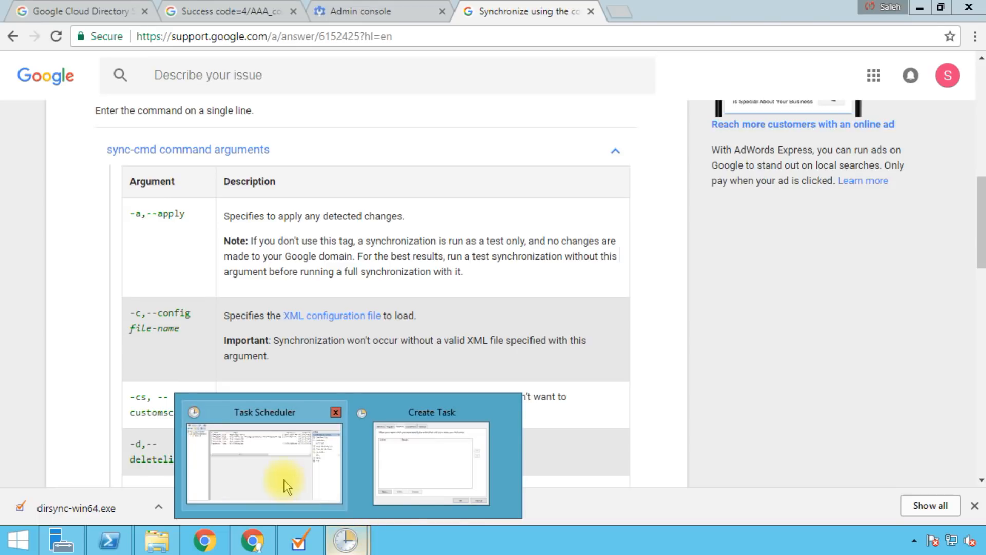
{"action": "left_click", "coordinate": [409, 466]}
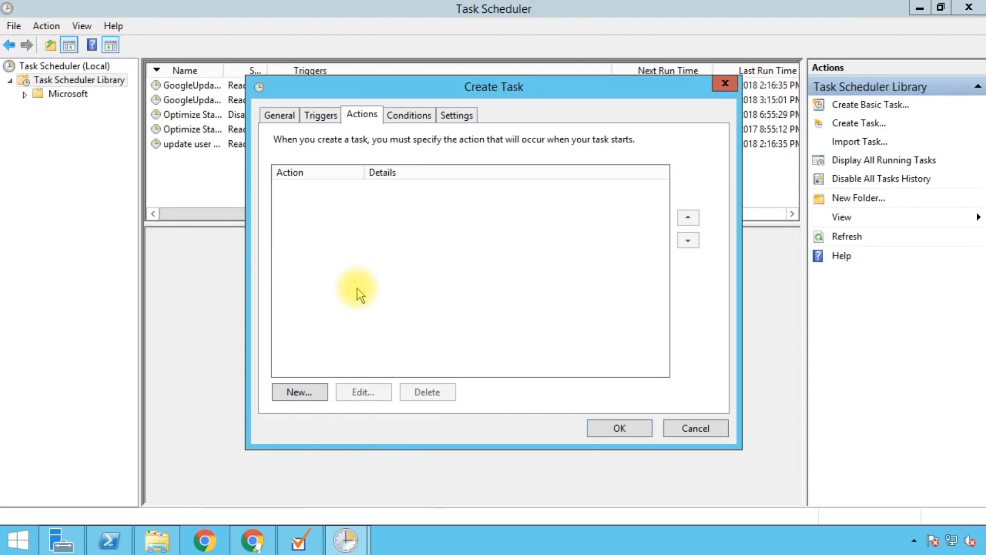
Step: Add a new action that starts the program cmd.exe
{"action": "left_click", "coordinate": [299, 392]}
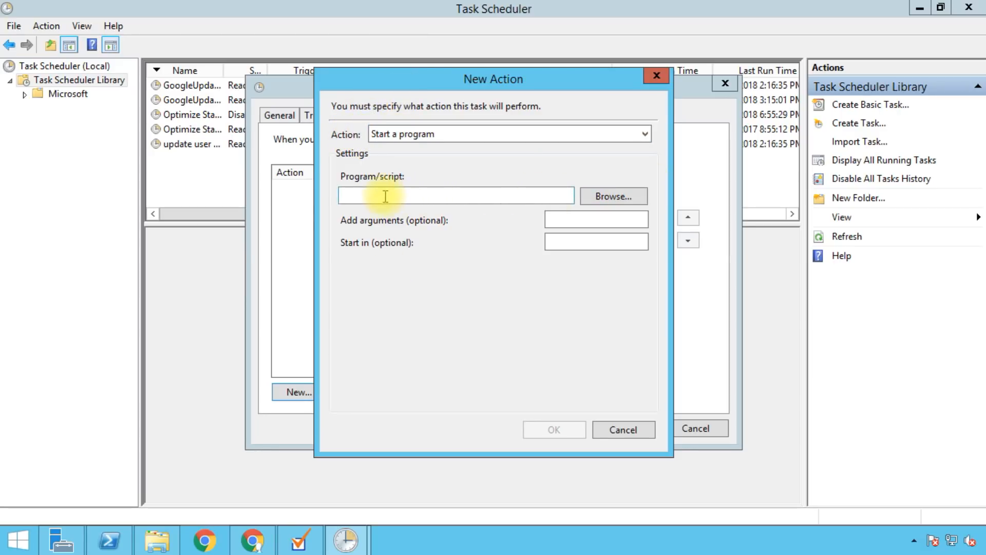
{"action": "left_click", "coordinate": [363, 195]}
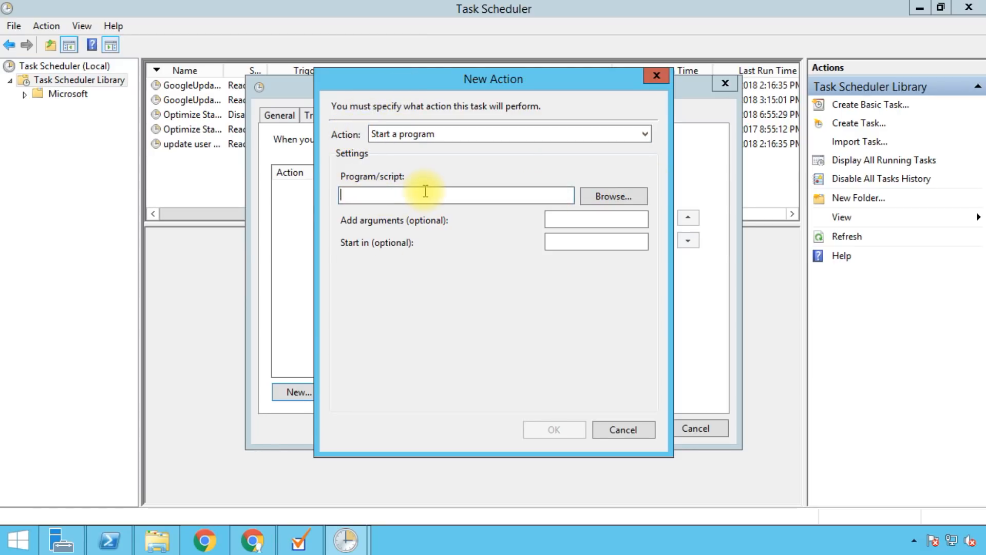
{"action": "type", "text": "cmd.exe"}
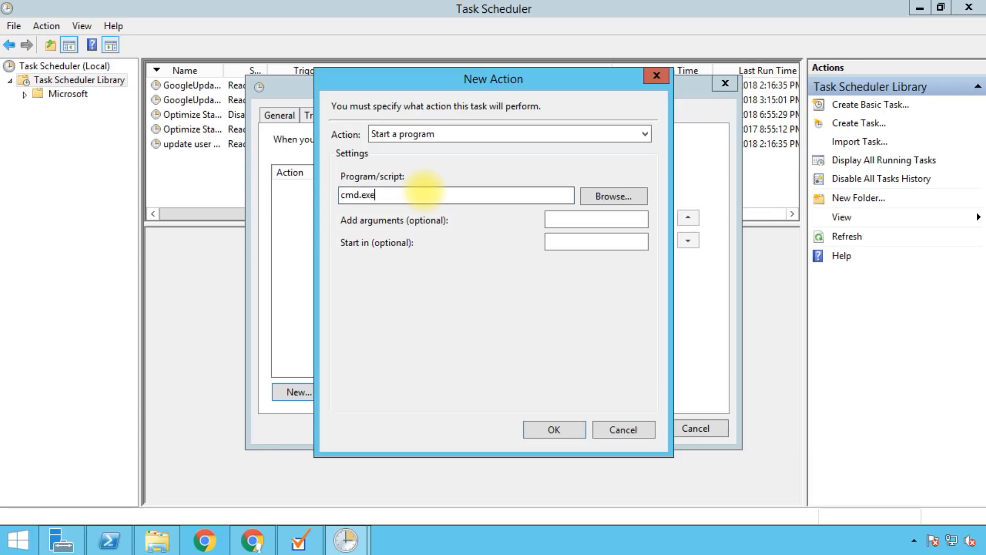
{"action": "left_click", "coordinate": [565, 217]}
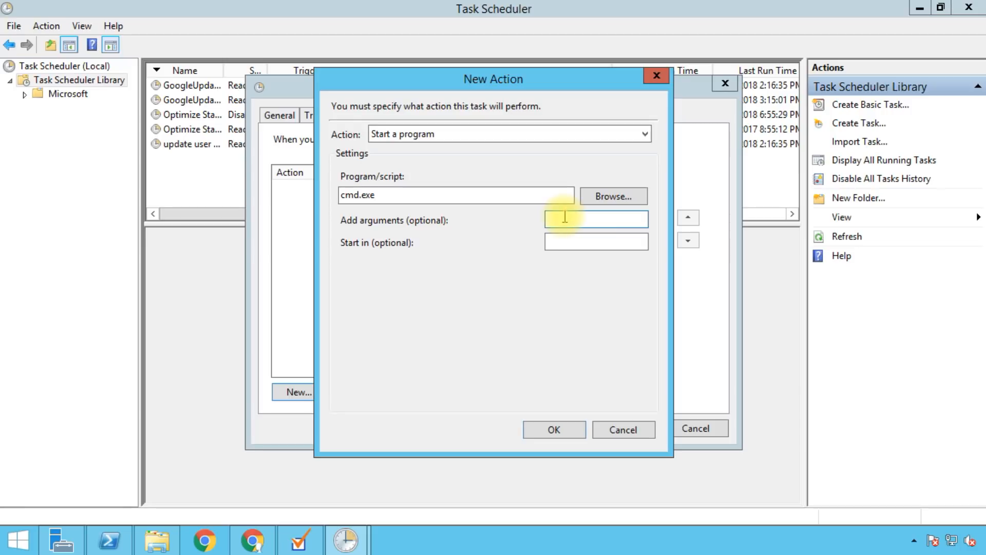
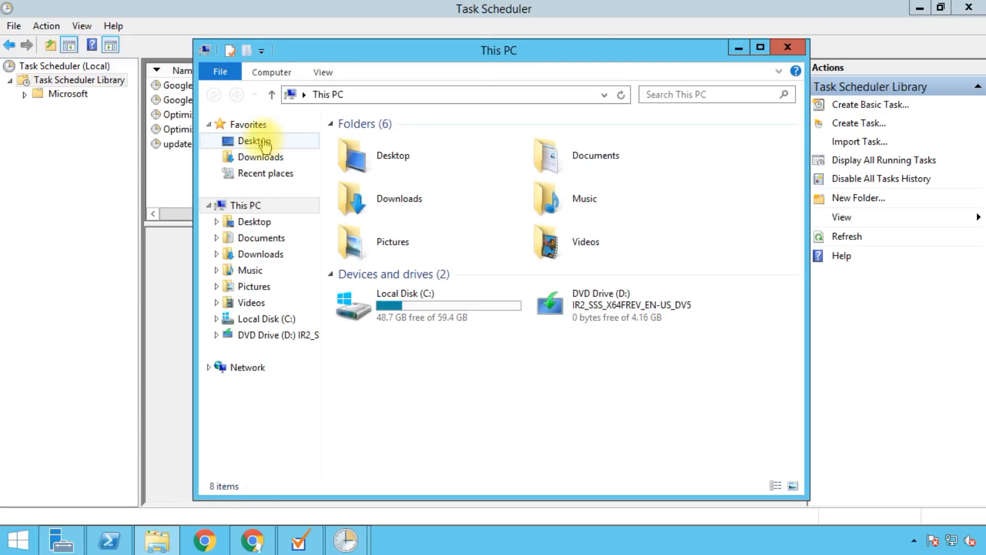
Step: Open the gcds-sync batch file from the Desktop in Notepad for editing
{"action": "left_click", "coordinate": [253, 142]}
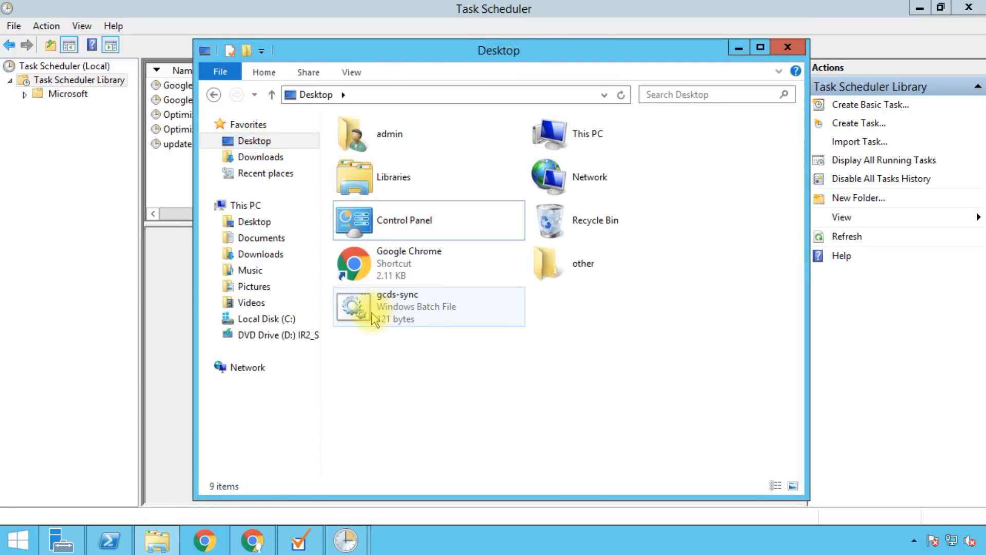
{"action": "double_click", "coordinate": [371, 311]}
{"action": "right_click", "coordinate": [371, 311]}
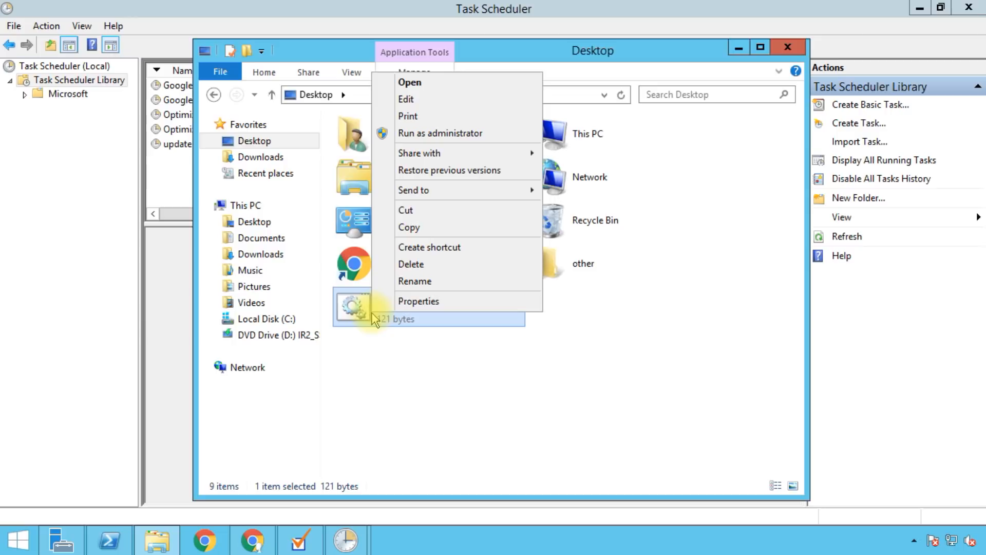
{"action": "left_click", "coordinate": [429, 99]}
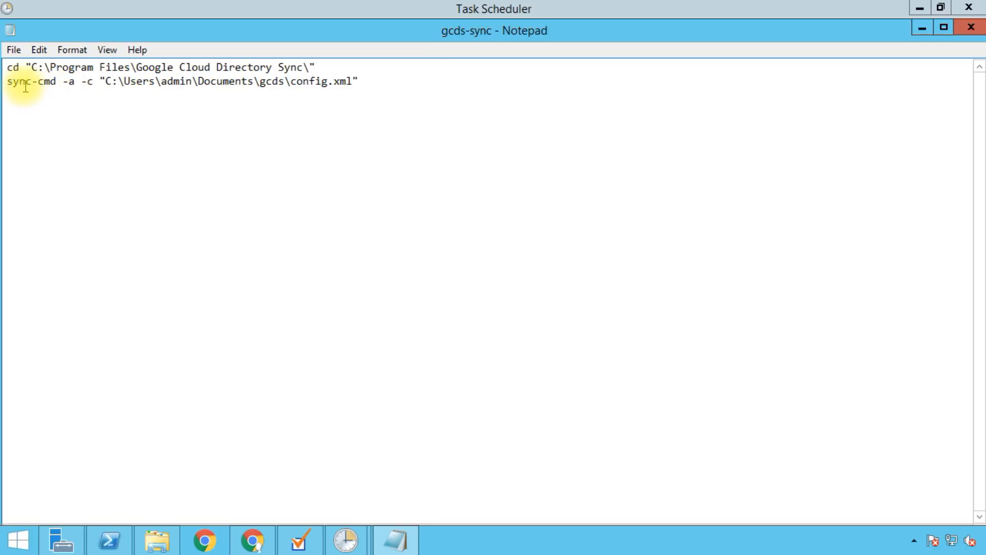
Step: Change sync-cmd to sync-cmd.exe on line 2, check the config.xml path, and close Notepad
{"action": "left_click", "coordinate": [56, 81]}
{"action": "type", "text": ".exe"}
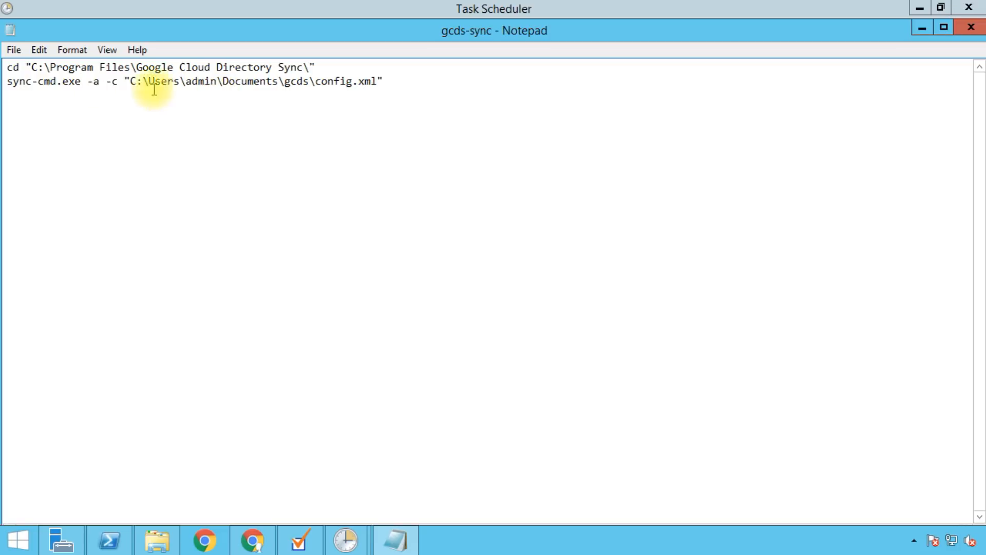
{"action": "left_click", "coordinate": [101, 80]}
{"action": "left_click_drag", "start_coordinate": [101, 80], "coordinate": [307, 85]}
{"action": "left_click", "coordinate": [528, 229]}
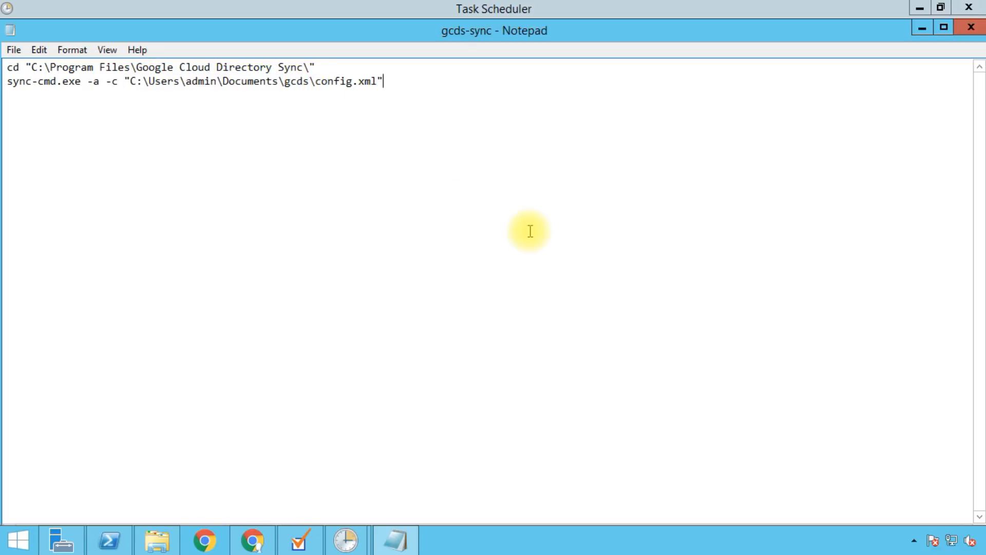
{"action": "left_click", "coordinate": [971, 31]}
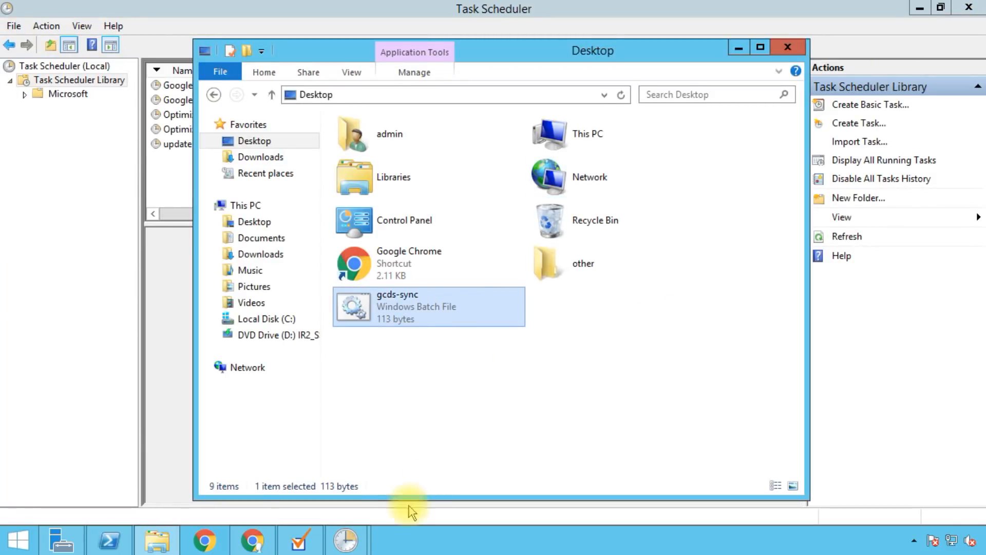
Step: Browse to the C:\Users\admin\Desktop folder in File Explorer
{"action": "left_click", "coordinate": [584, 398]}
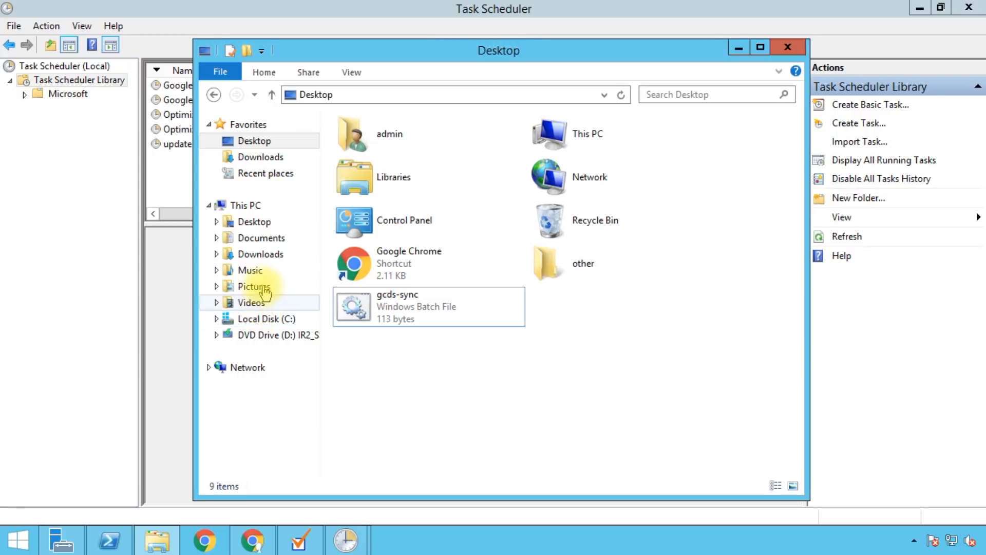
{"action": "left_click", "coordinate": [257, 319]}
{"action": "left_click", "coordinate": [370, 191]}
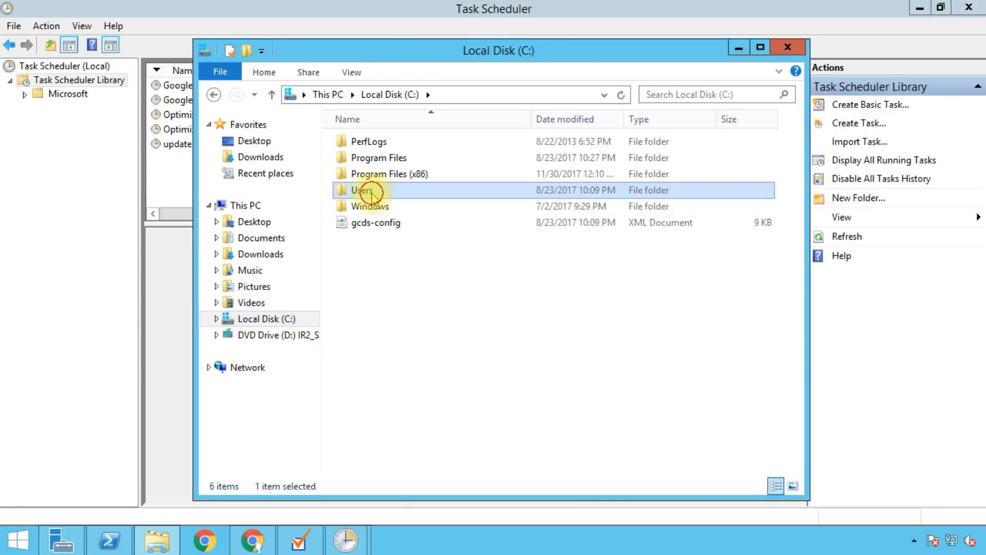
{"action": "double_click", "coordinate": [370, 191]}
{"action": "double_click", "coordinate": [365, 141]}
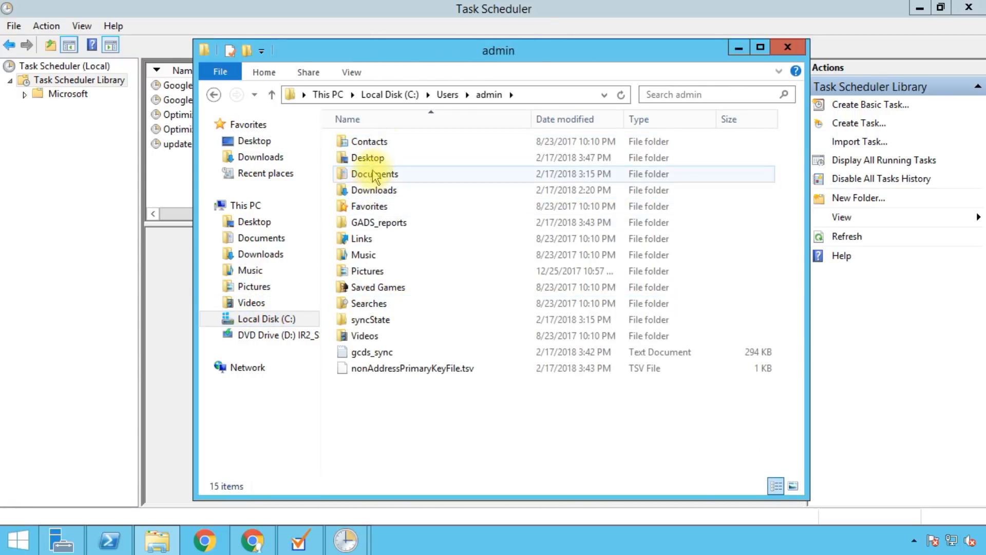
{"action": "double_click", "coordinate": [367, 157]}
Step: Copy the full gcds-sync.bat path from the address bar
{"action": "left_click", "coordinate": [576, 94]}
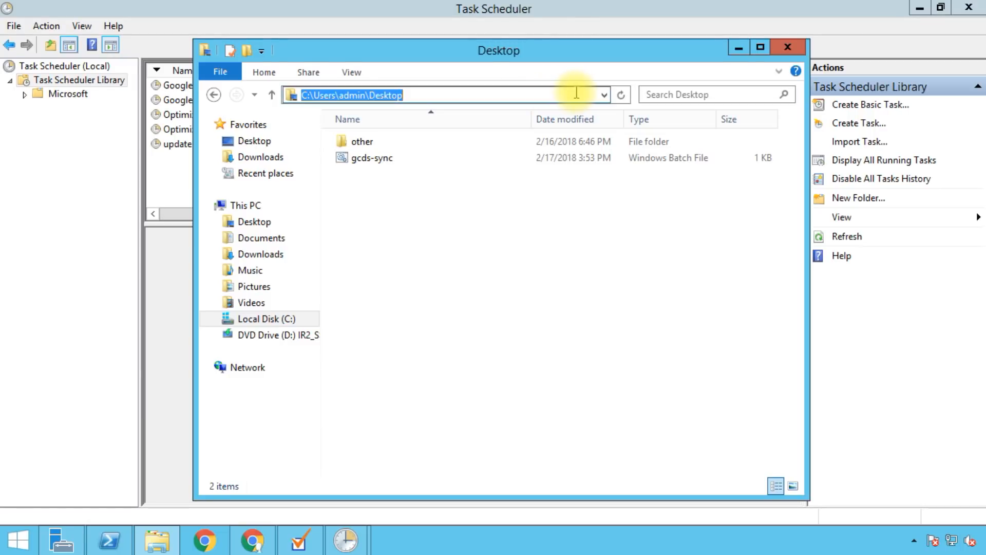
{"action": "key", "text": "End"}
{"action": "type", "text": "\\"}
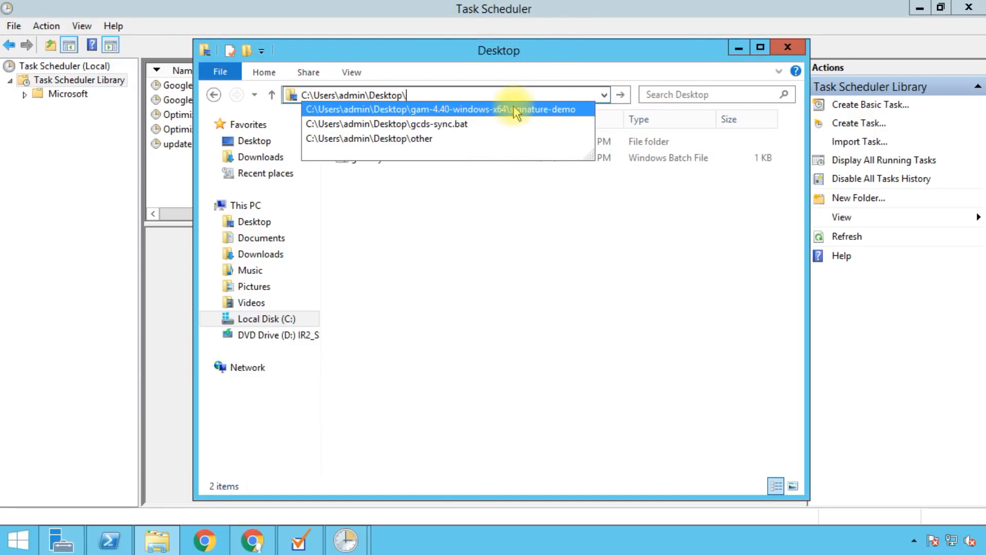
{"action": "key", "text": "Down"}
{"action": "left_click", "coordinate": [487, 91]}
{"action": "left_click_drag", "start_coordinate": [447, 89], "coordinate": [99, 51]}
{"action": "left_click", "coordinate": [449, 288]}
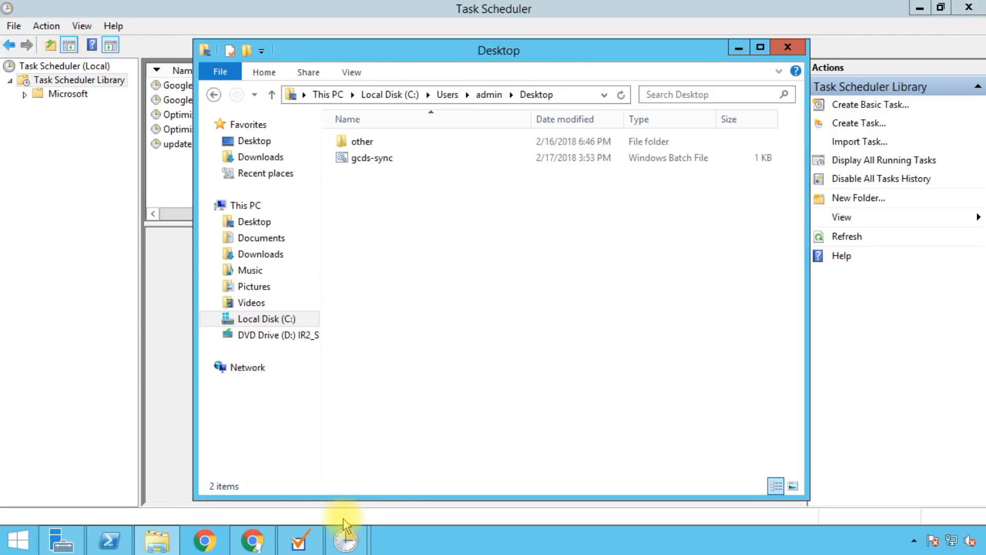
Step: Return to the New Action dialog and place the cursor after /c in Add arguments
{"action": "left_click", "coordinate": [345, 541]}
{"action": "left_click", "coordinate": [399, 480]}
{"action": "left_click", "coordinate": [598, 223]}
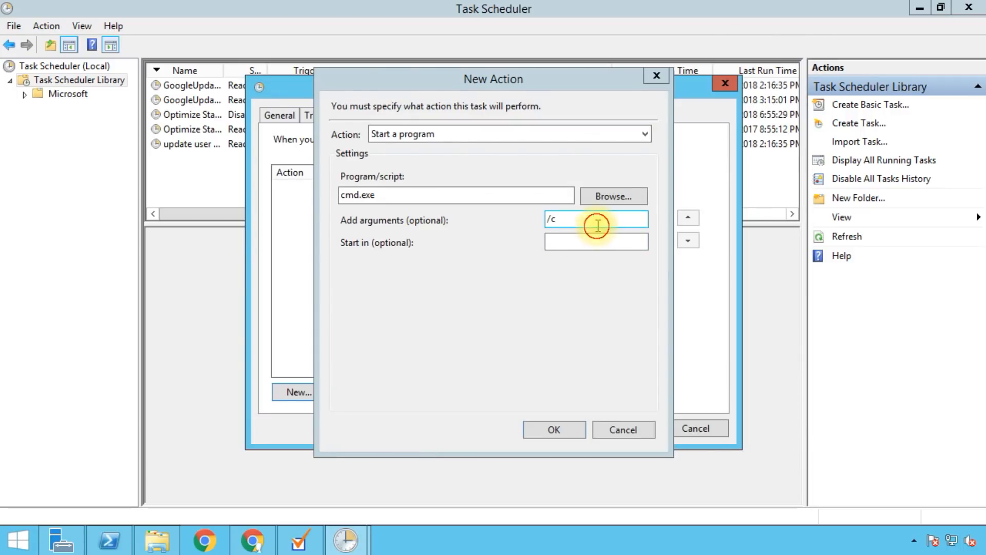
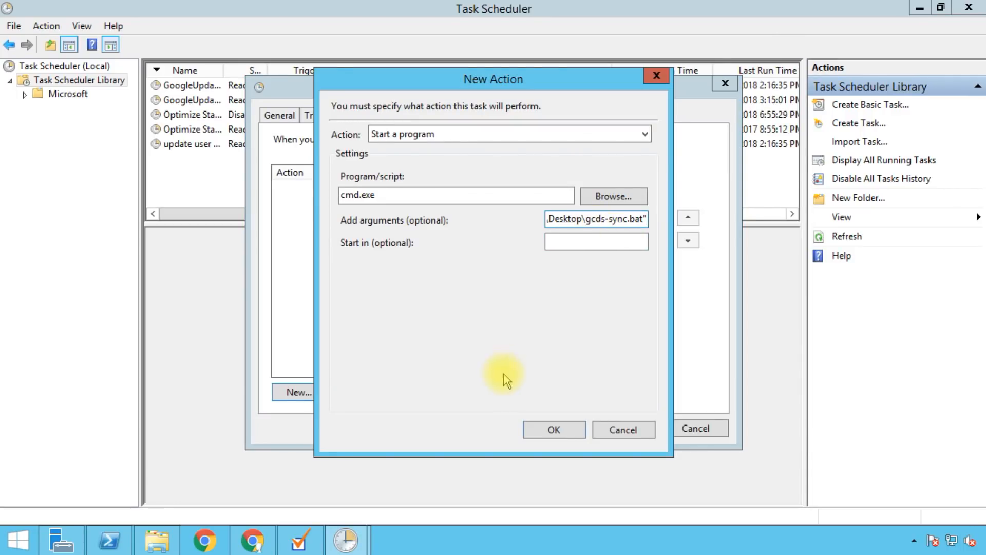
Step: Save the GCDS Sync task running gcds-sync.bat daily from 3:48 PM, confirming with the account password
{"action": "left_click", "coordinate": [553, 431]}
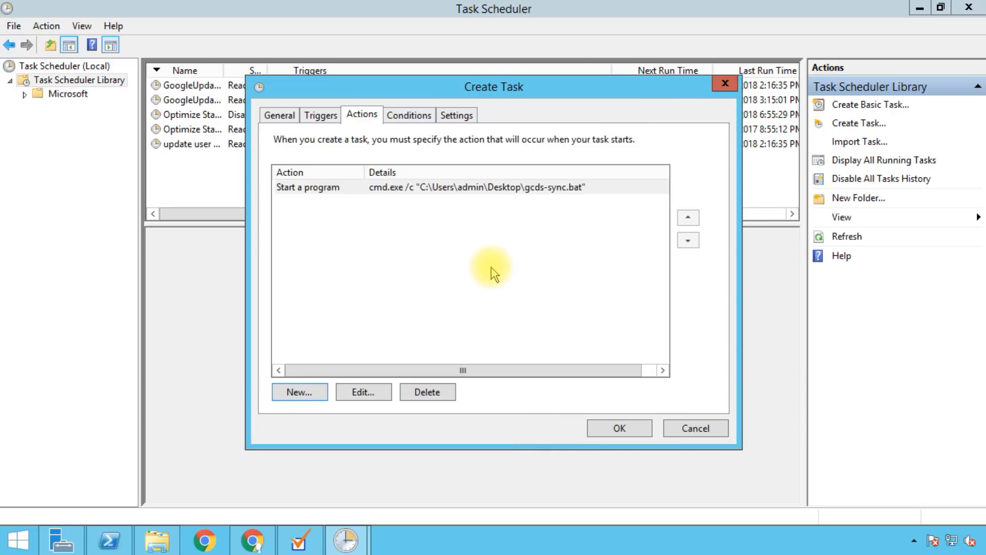
{"action": "left_click", "coordinate": [598, 431]}
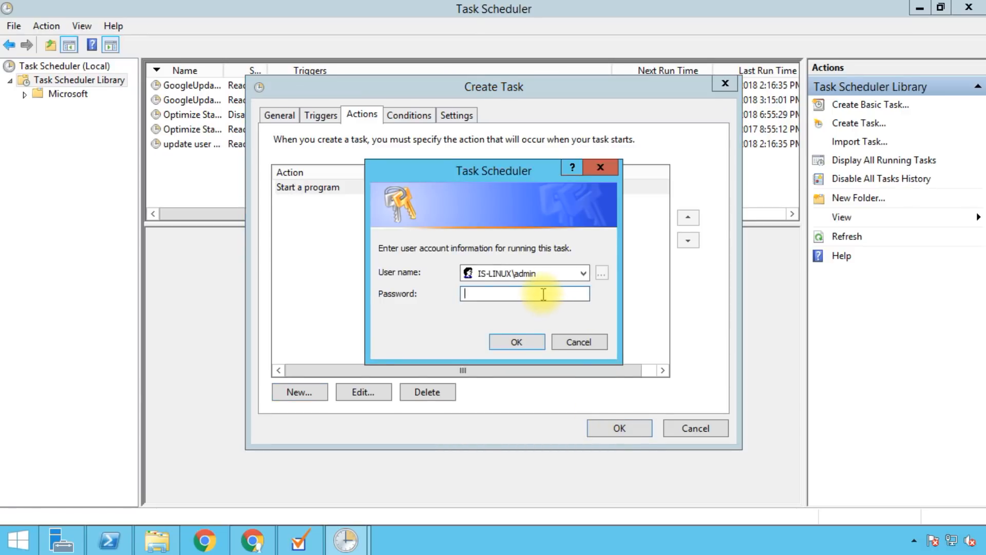
{"action": "type", "text": "••••••••"}
{"action": "key", "text": "Return"}
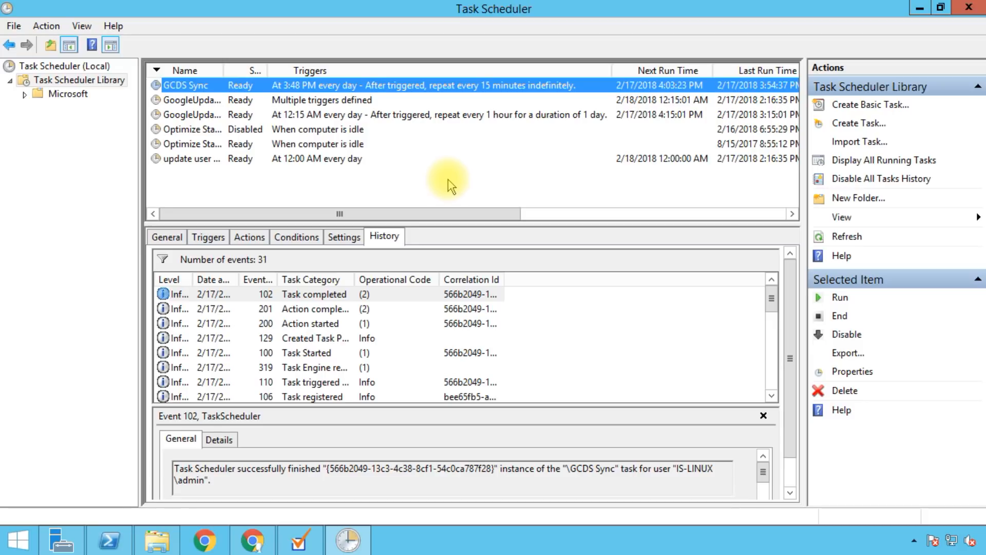
Step: In the Admin console's Finance user list, tick TUser 1 beside Testing User 01
{"action": "left_click", "coordinate": [262, 546]}
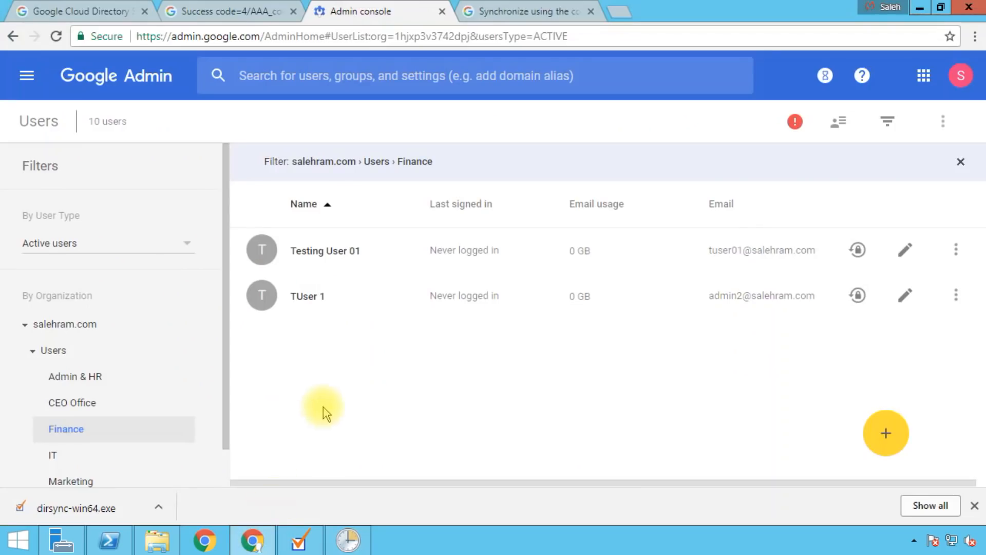
{"action": "left_click", "coordinate": [261, 296]}
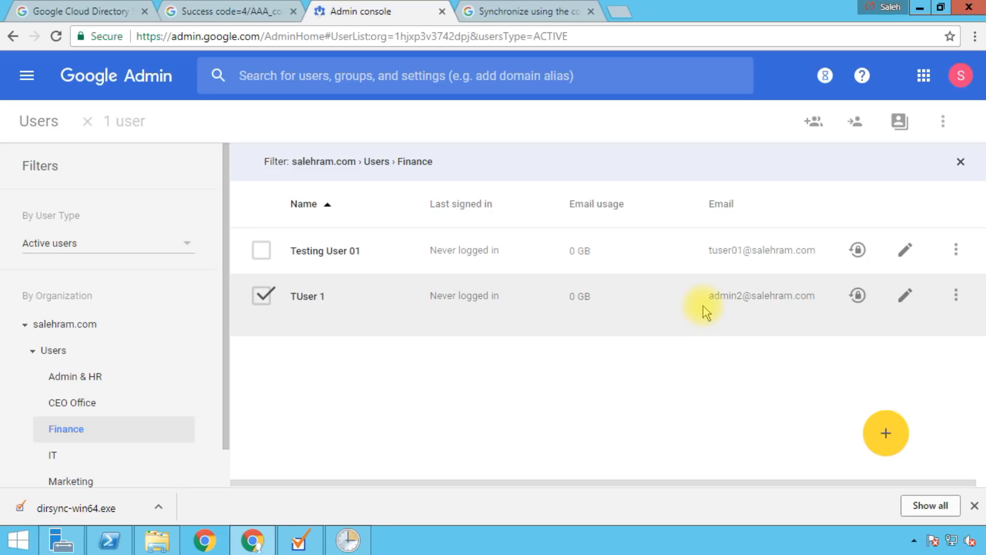
{"action": "left_click", "coordinate": [409, 388]}
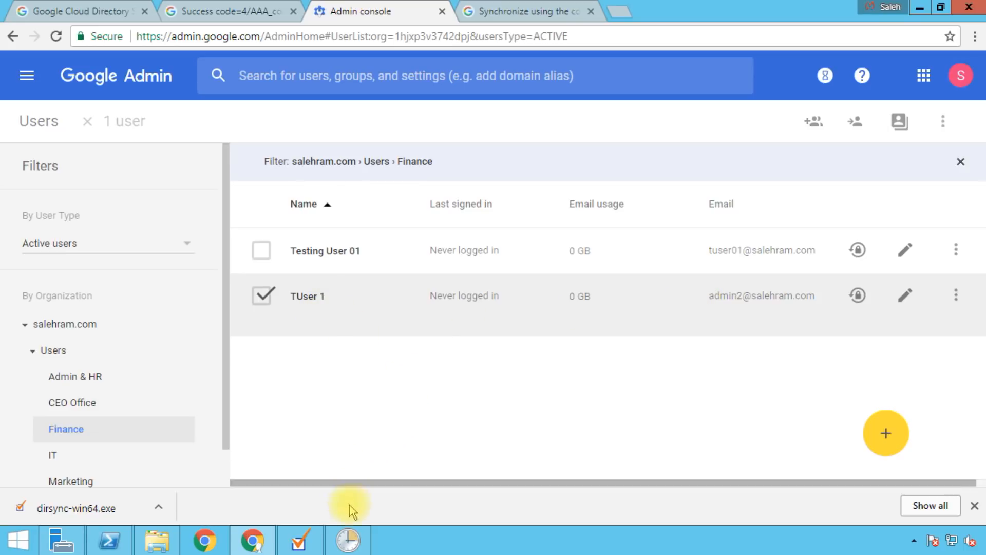
Step: Run the GCDS Sync task on demand, adding a completed run at 3:59:42 PM
{"action": "left_click", "coordinate": [342, 549]}
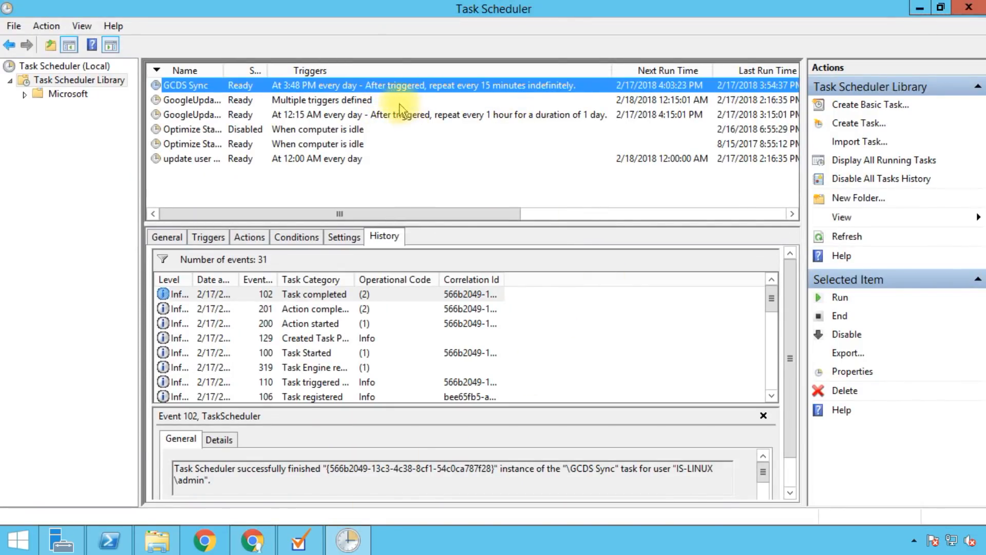
{"action": "right_click", "coordinate": [256, 82]}
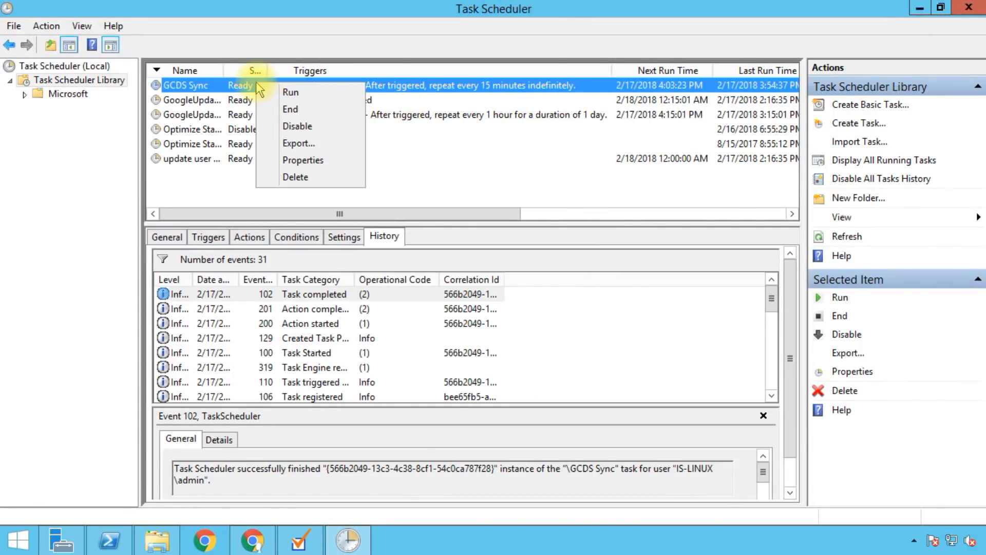
{"action": "left_click", "coordinate": [287, 93]}
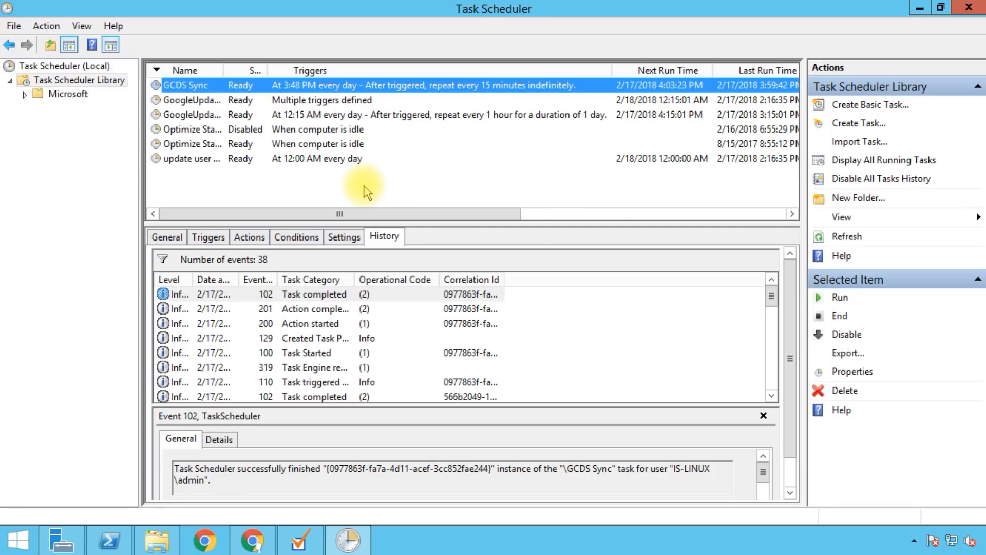
{"action": "left_click", "coordinate": [253, 540]}
Step: Untick TUser 1, reload the Finance list so TUser 1 is gone, then list Suspended users
{"action": "left_click", "coordinate": [265, 298]}
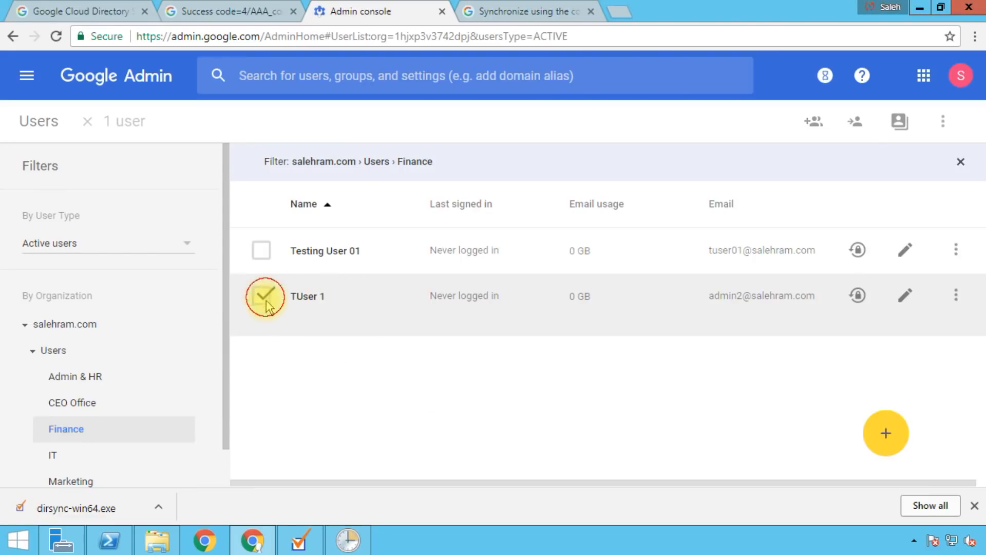
{"action": "left_click", "coordinate": [265, 298]}
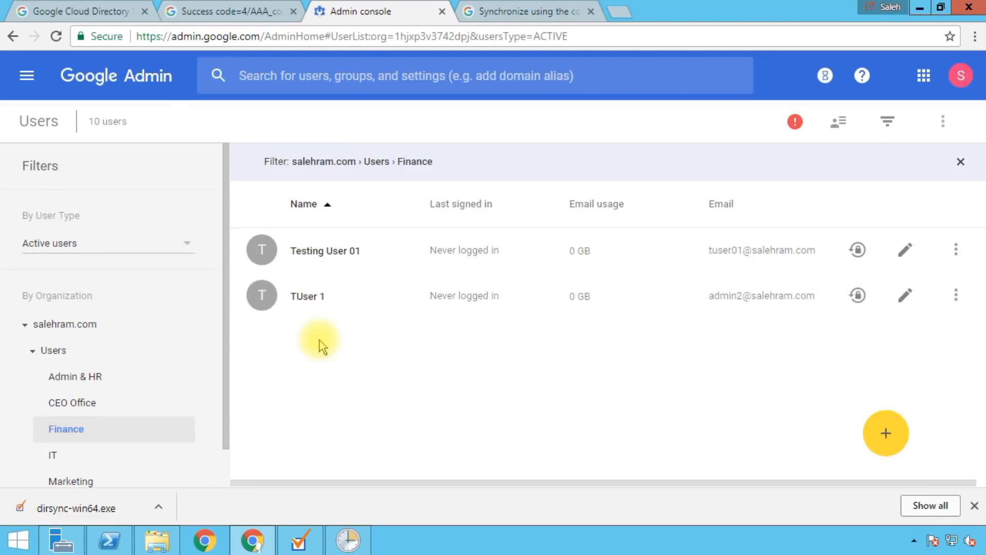
{"action": "left_click", "coordinate": [56, 40]}
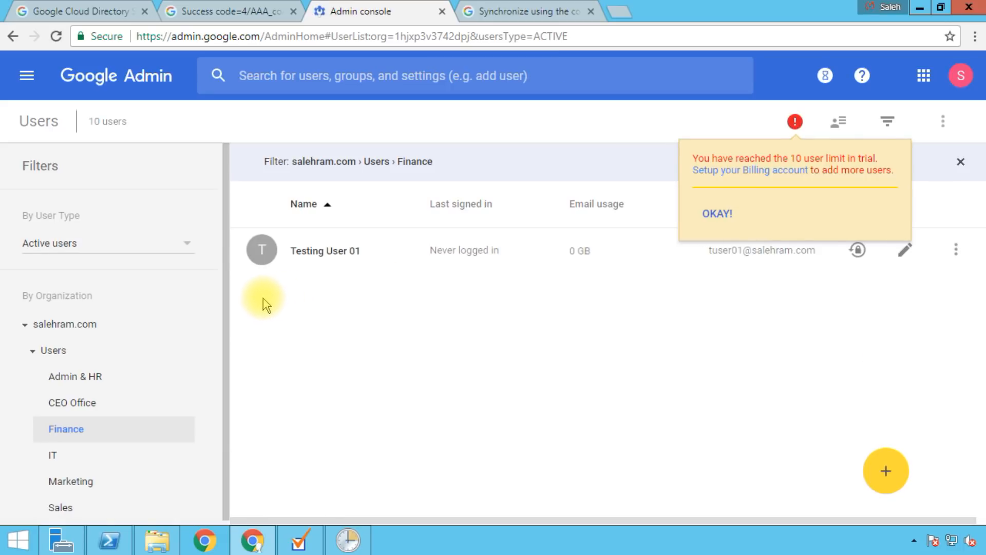
{"action": "left_click", "coordinate": [723, 218]}
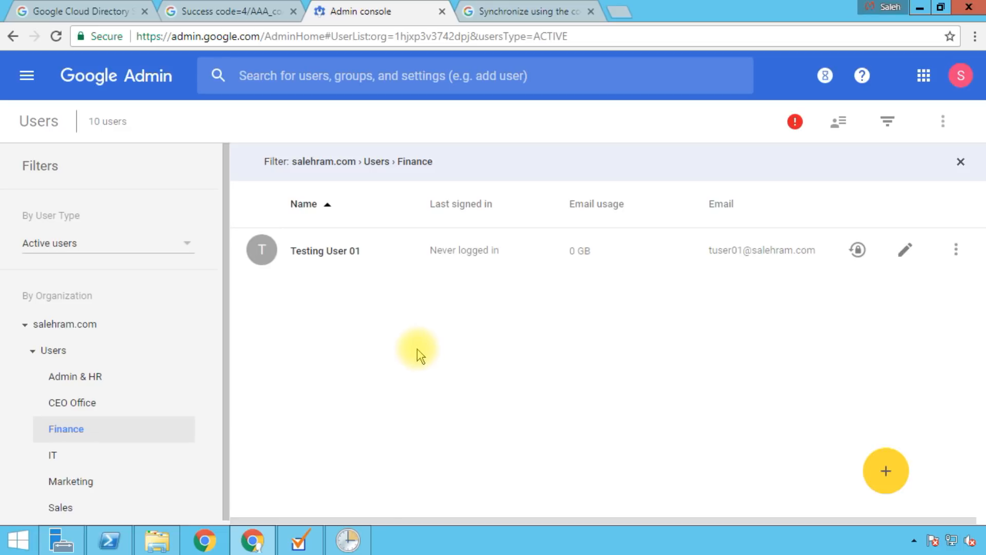
{"action": "left_click", "coordinate": [83, 246]}
{"action": "left_click", "coordinate": [95, 265]}
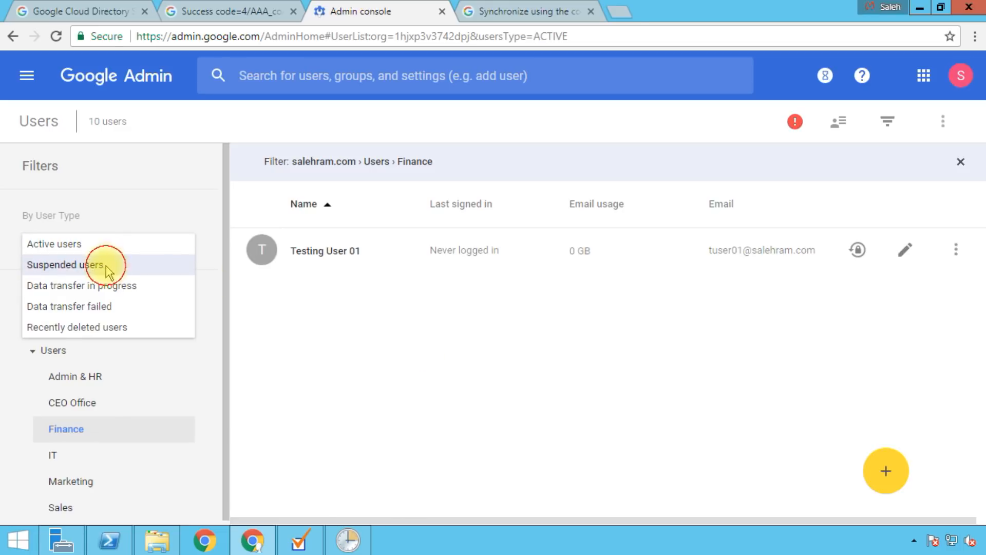